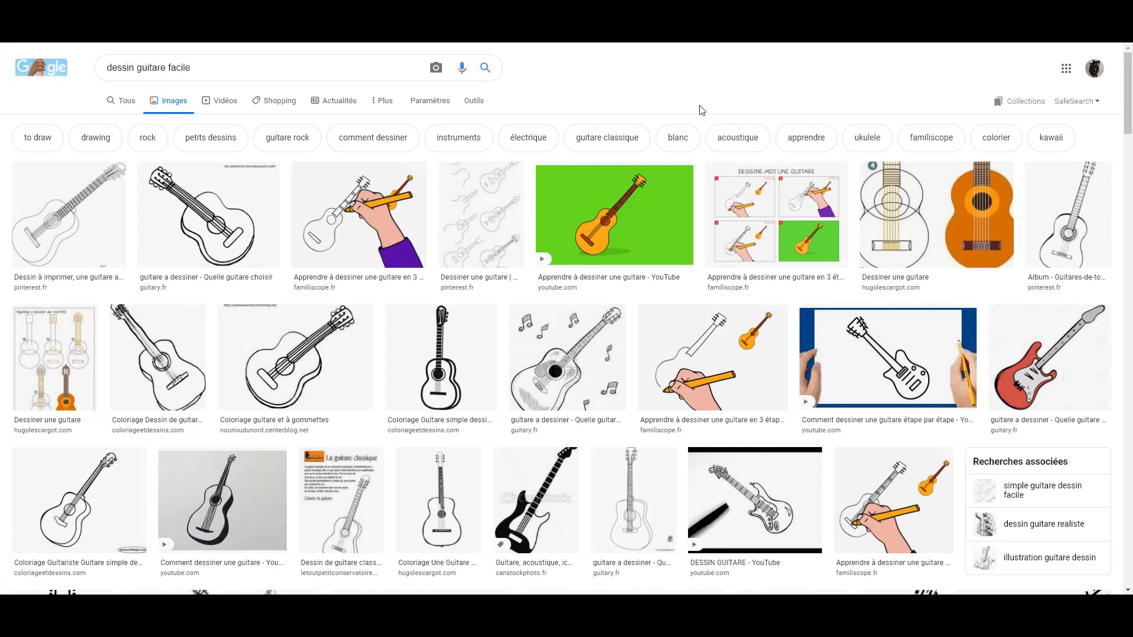
- Browse the image results for "dessin guitare facile" and open the lutherie-amateur.com plan showing an acoustic guitar from the front and side
click(634, 109)
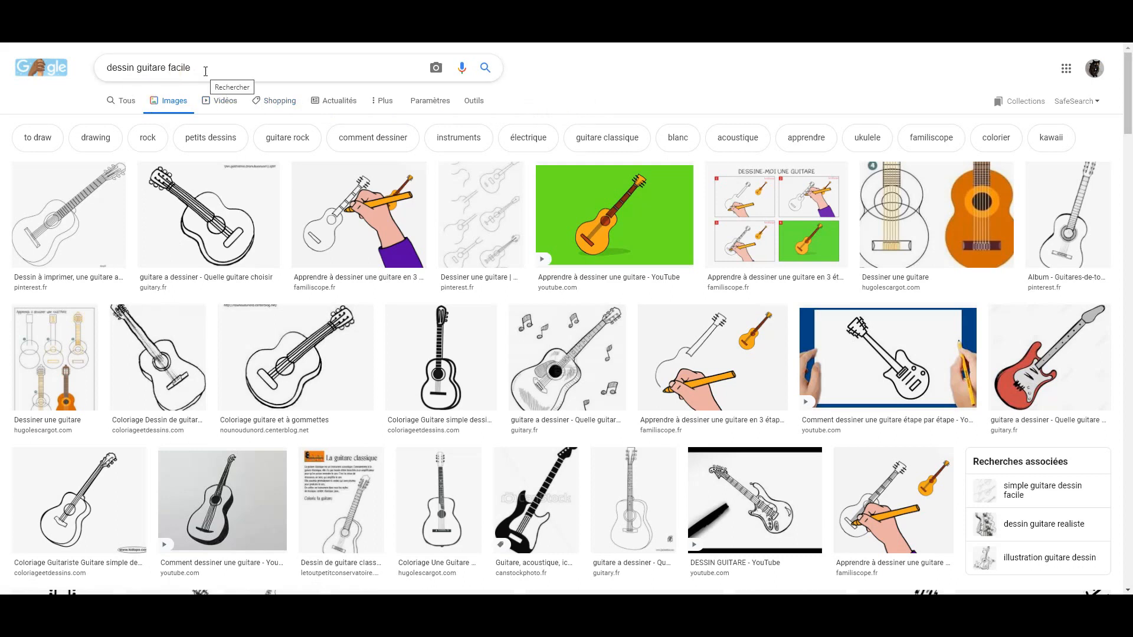
scroll(553, 183, down, 1)
scroll(553, 176, up, 1)
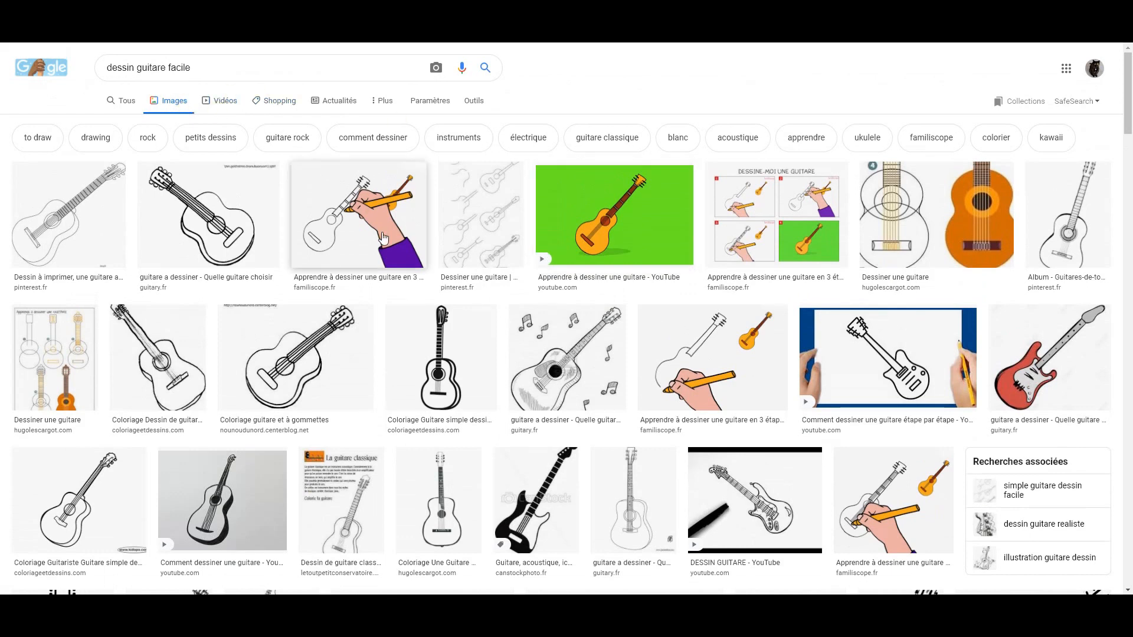
scroll(383, 238, down, 8)
scroll(383, 238, down, 3)
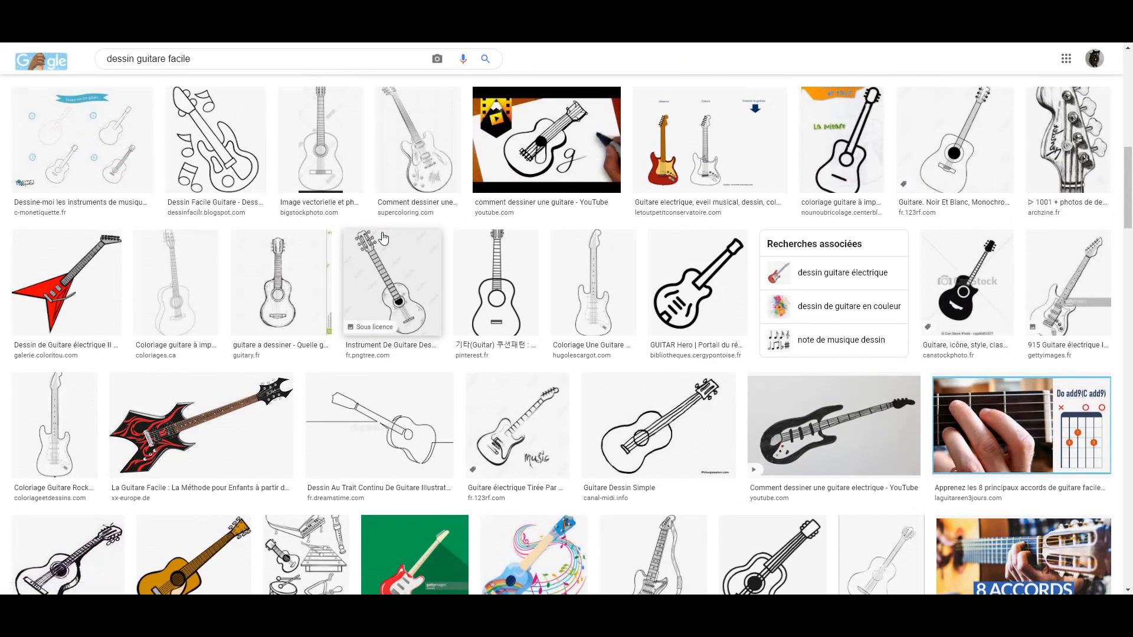
scroll(384, 238, down, 7)
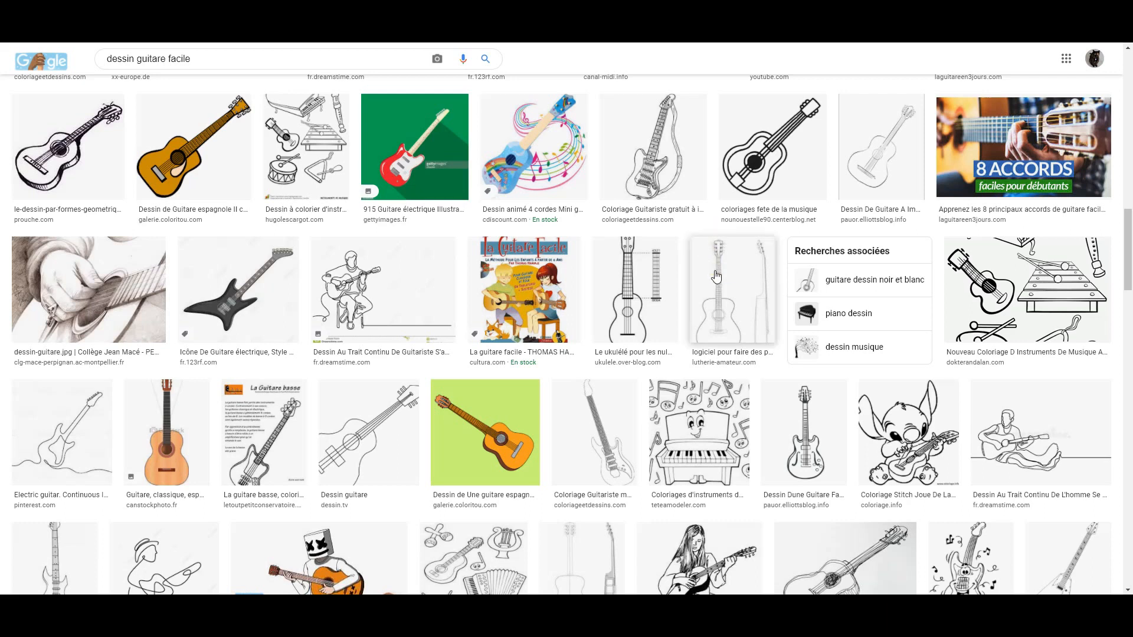
click(726, 287)
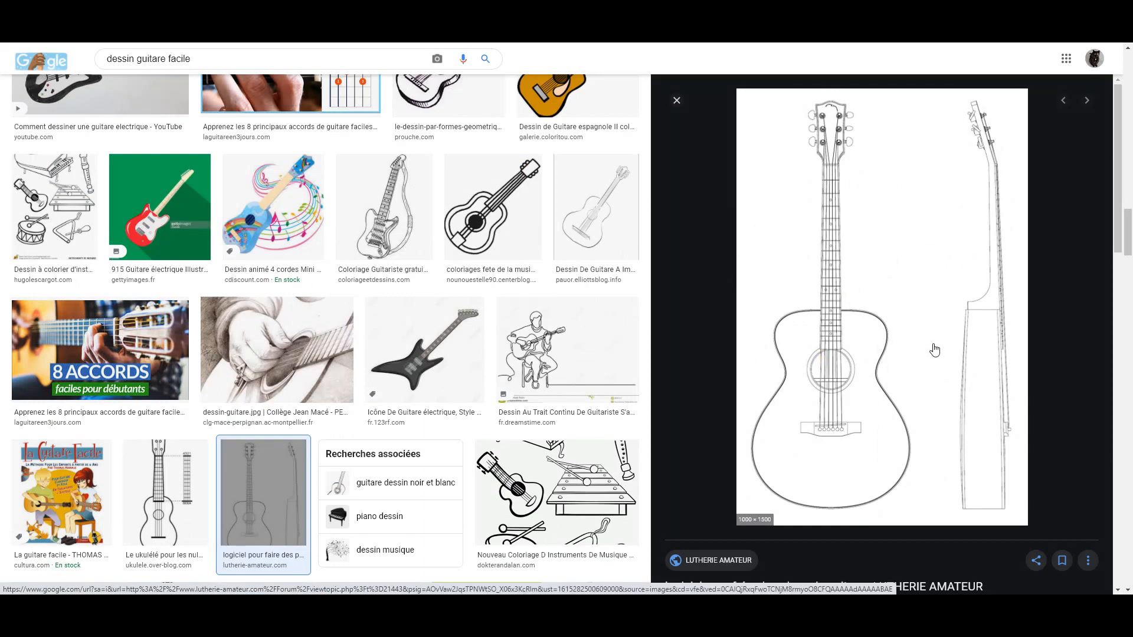
right_click(883, 236)
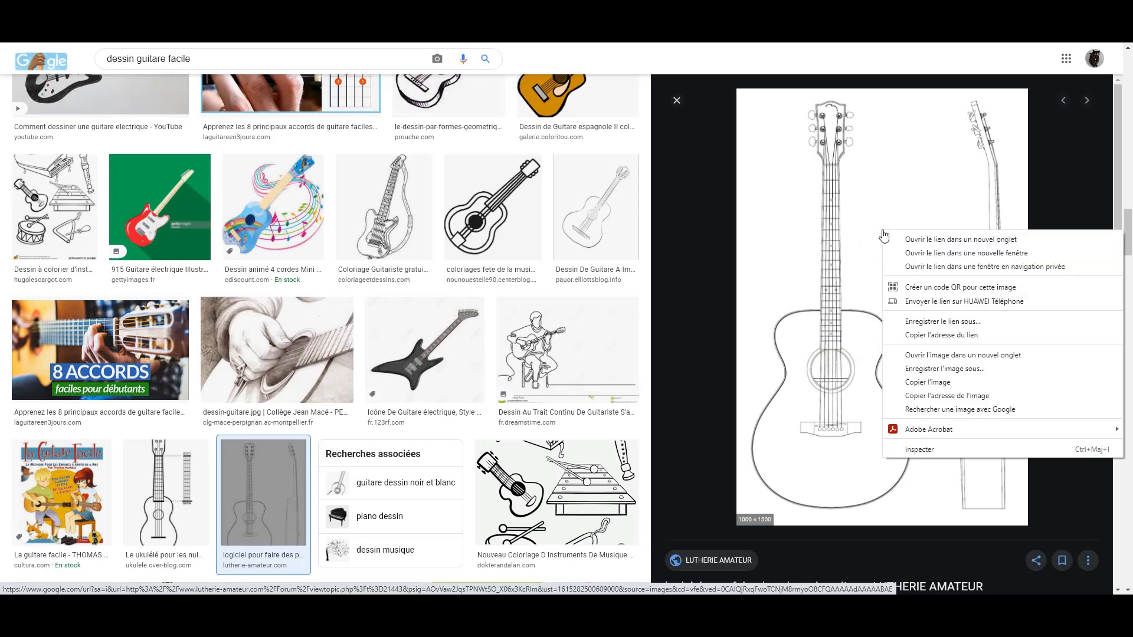
click(897, 243)
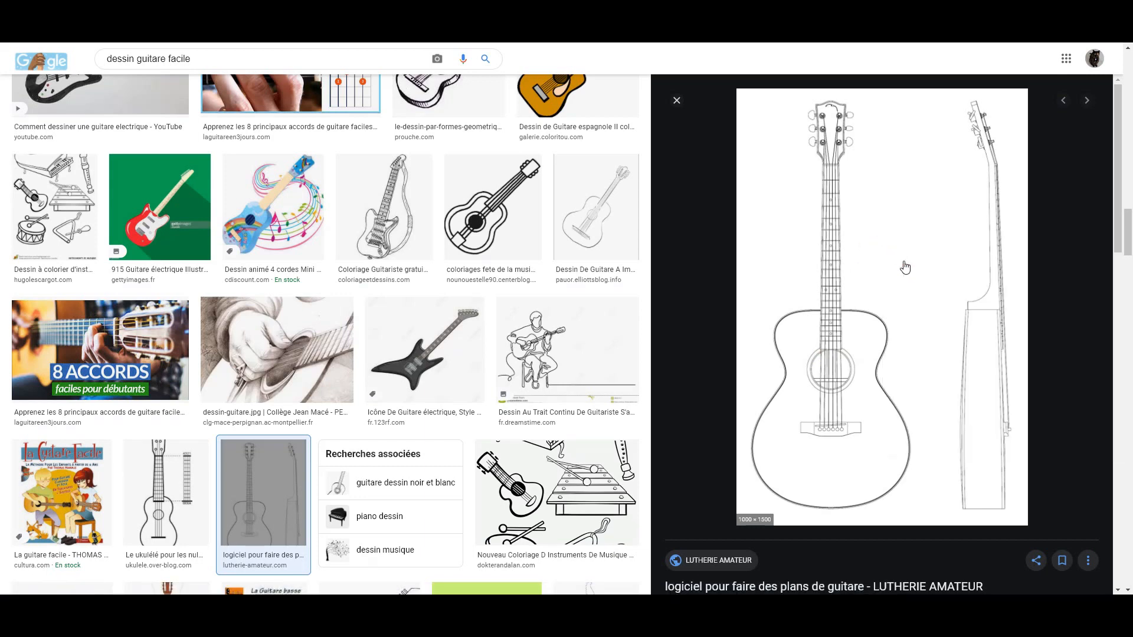
right_click(905, 267)
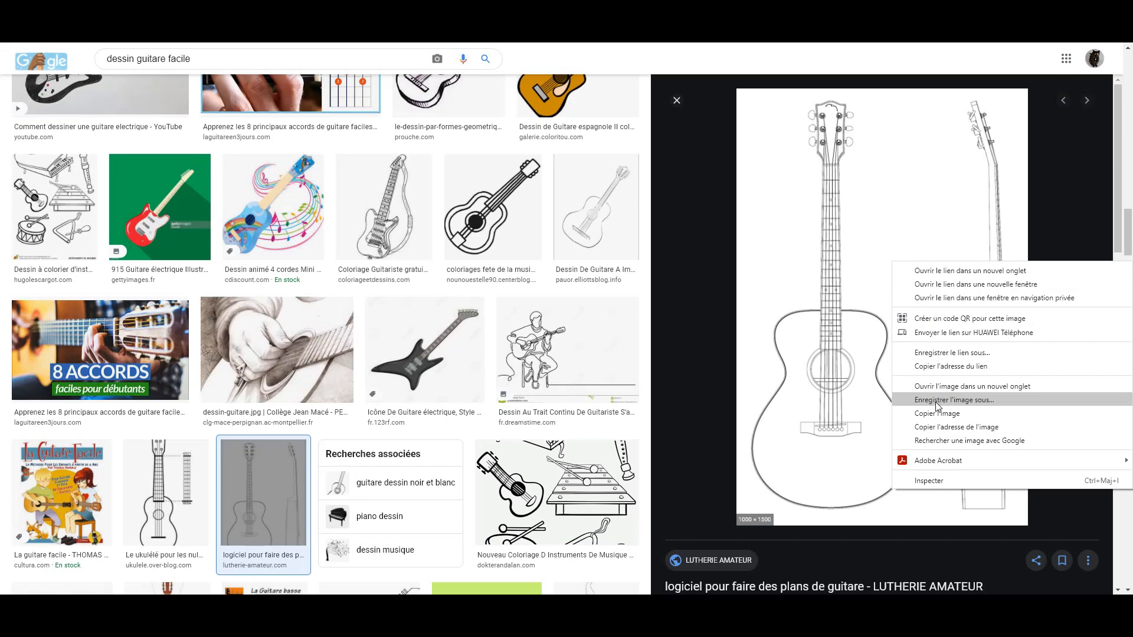
click(825, 30)
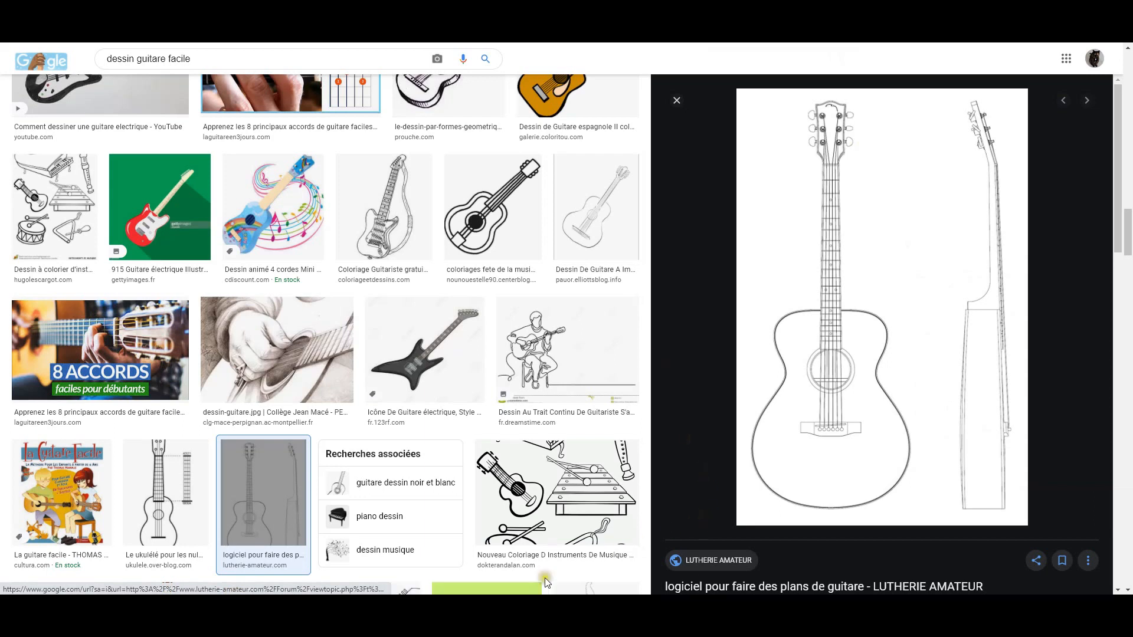
- Switch to PhotoFiltre 7 and view the two separated guitar images, Guitare profil.png and Guitare face.png
mouse_move(535, 590)
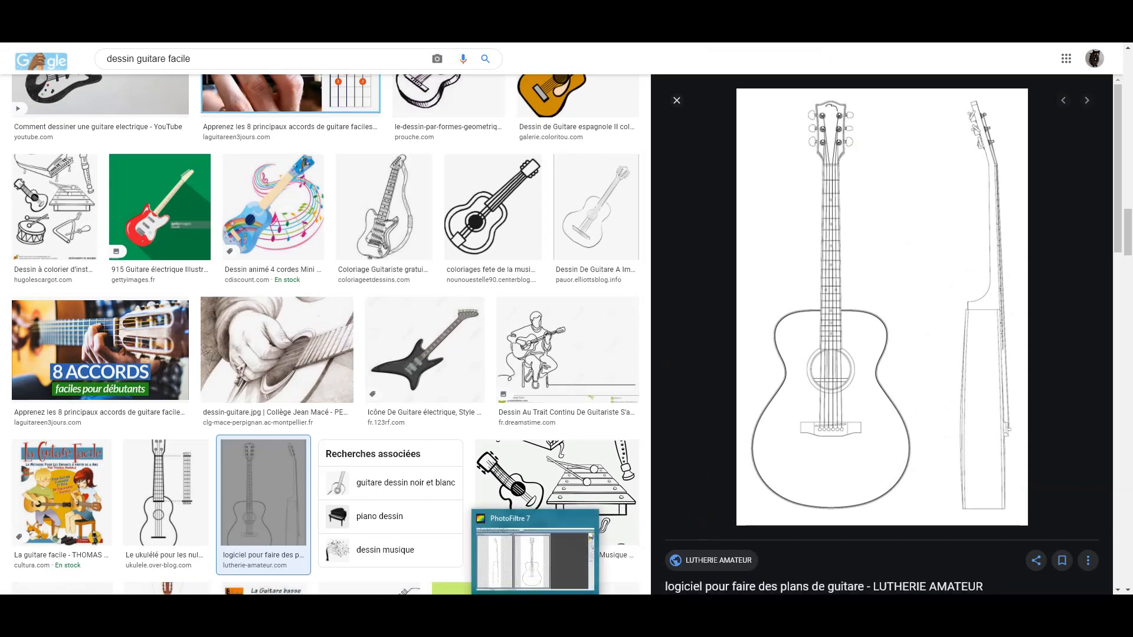
click(535, 560)
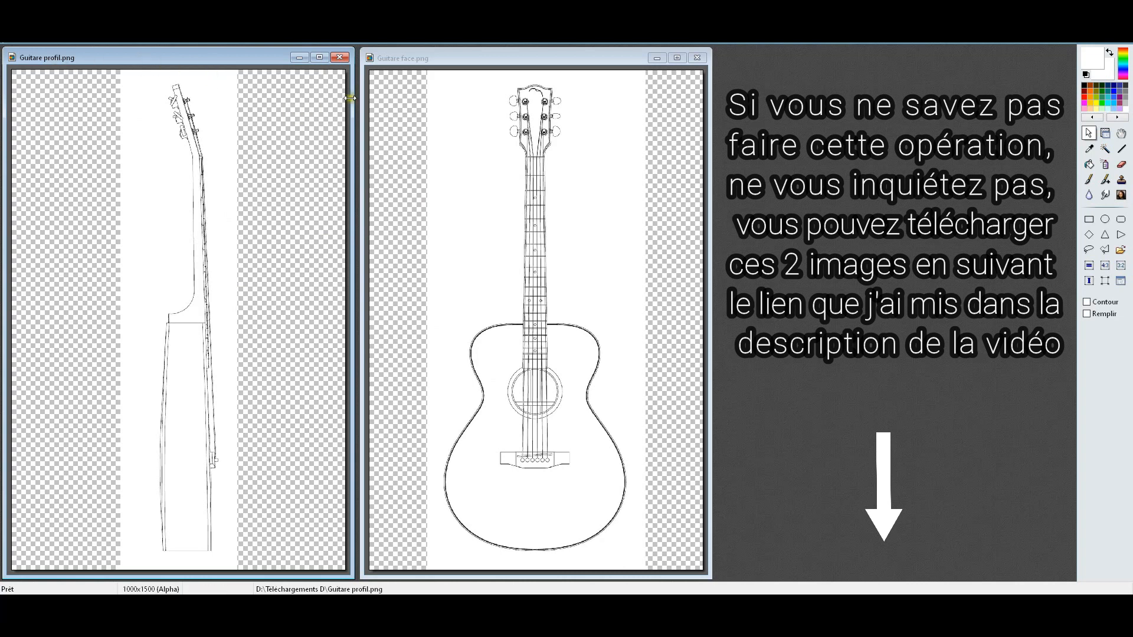
click(417, 83)
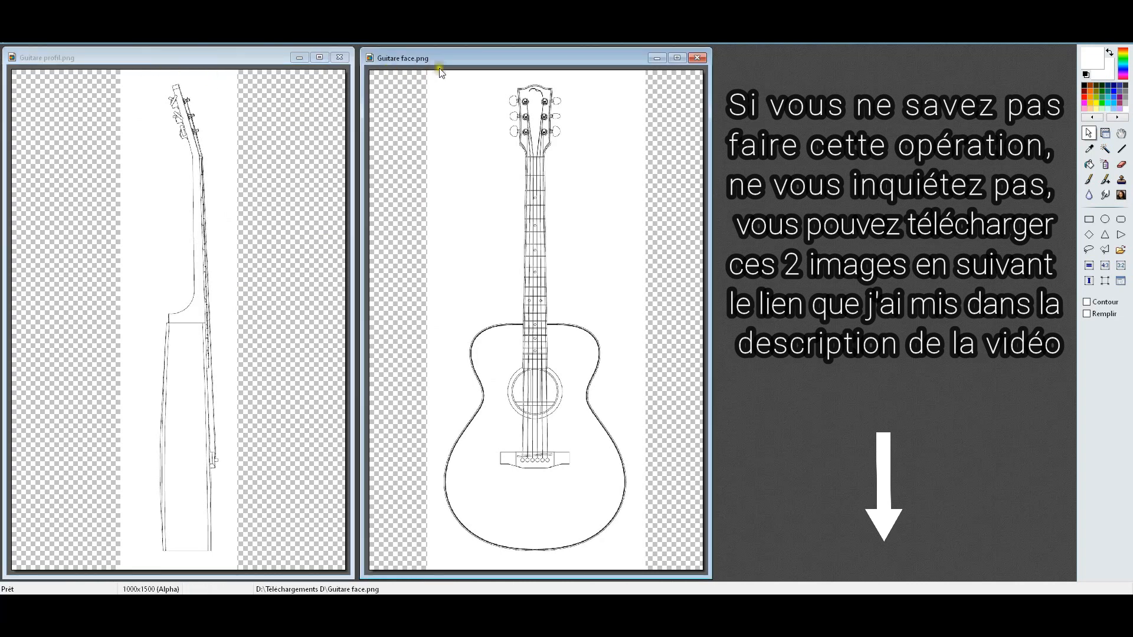
- Switch to Fusion 360 and view the Tutos Débutants project files and their upload dialog without uploading anything
mouse_move(478, 607)
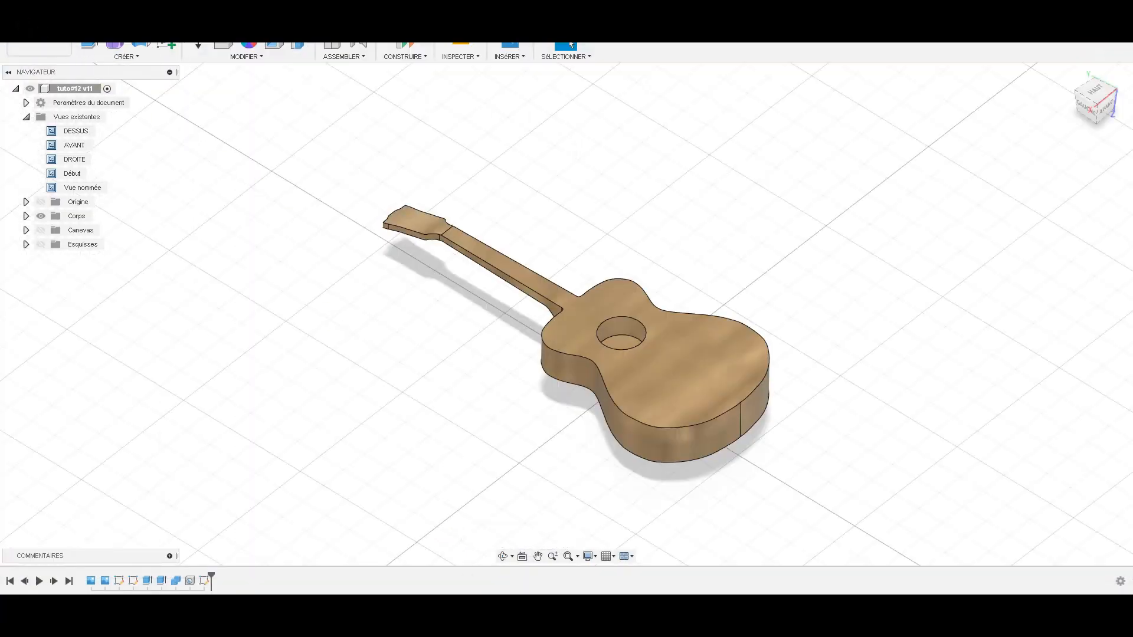
click(12, 27)
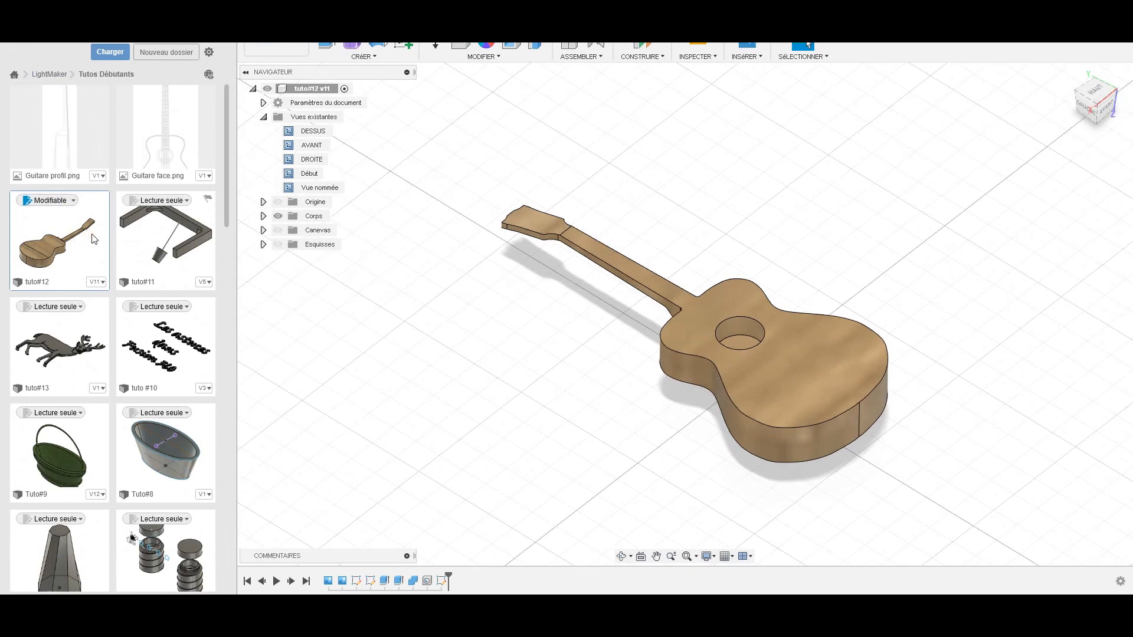
click(115, 53)
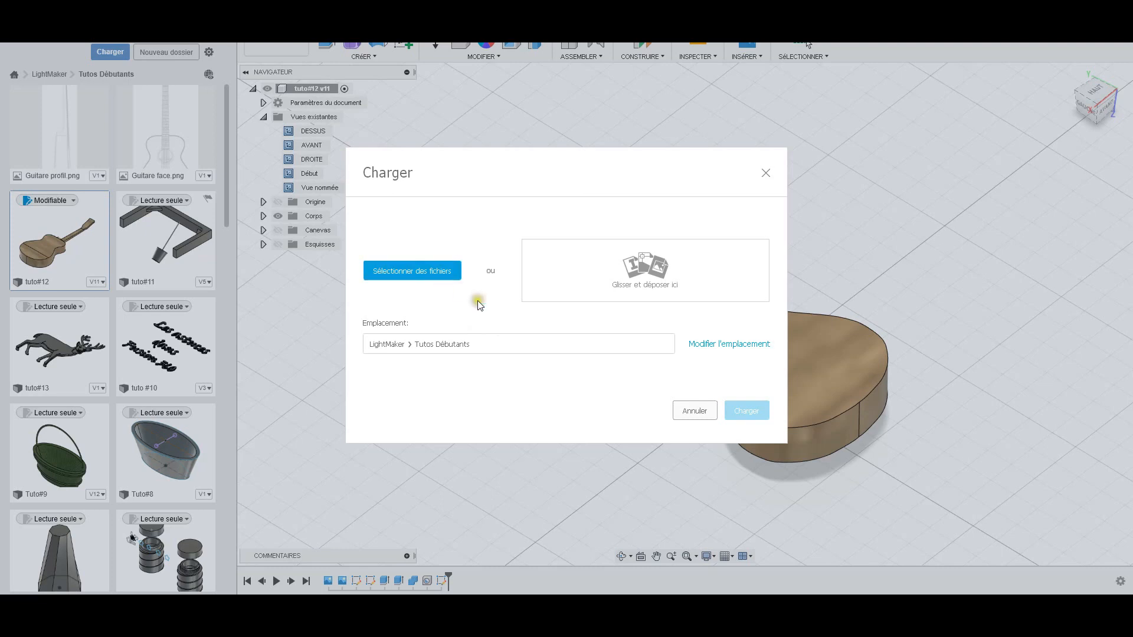
click(710, 413)
click(320, 294)
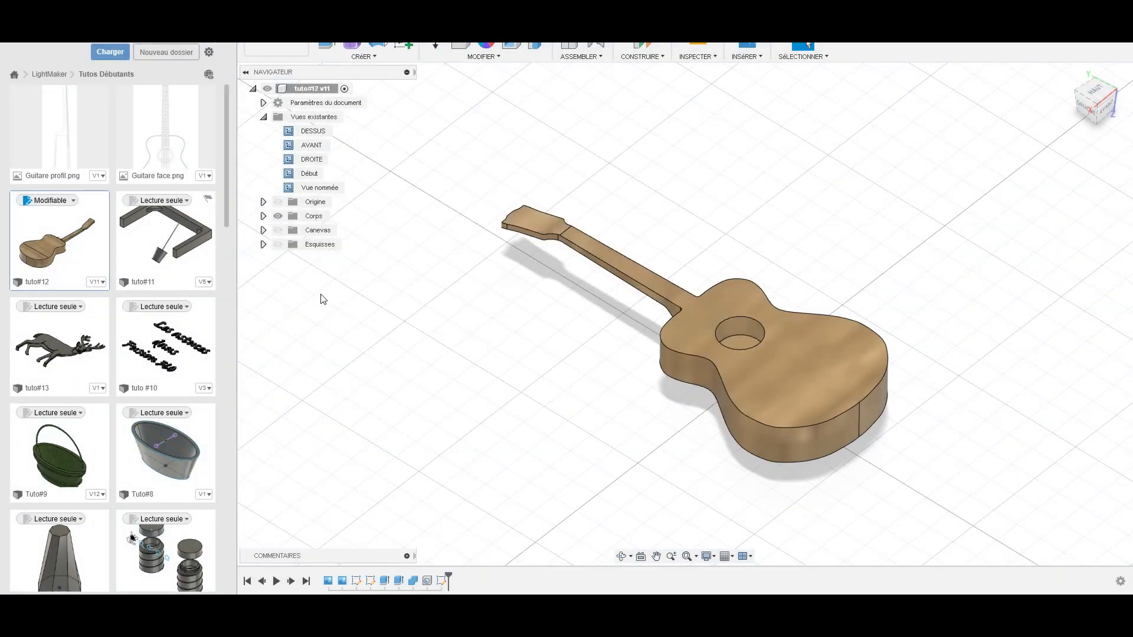
click(203, 125)
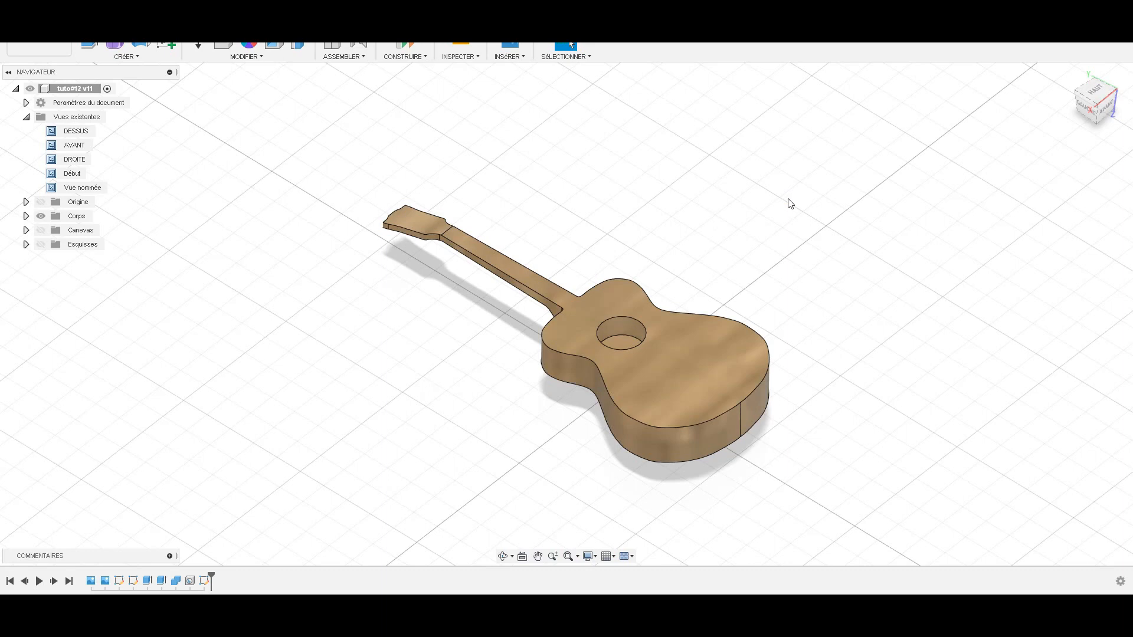
- Switch to the empty Sans nom design and create a sketch on the horizontal origin plane
click(710, 238)
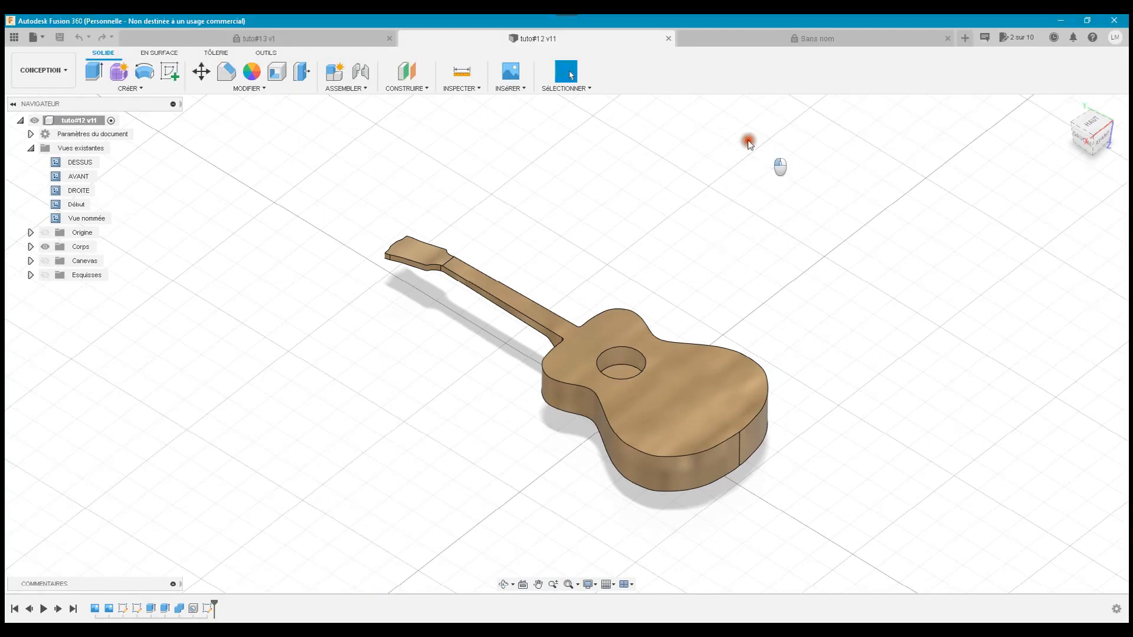
click(758, 39)
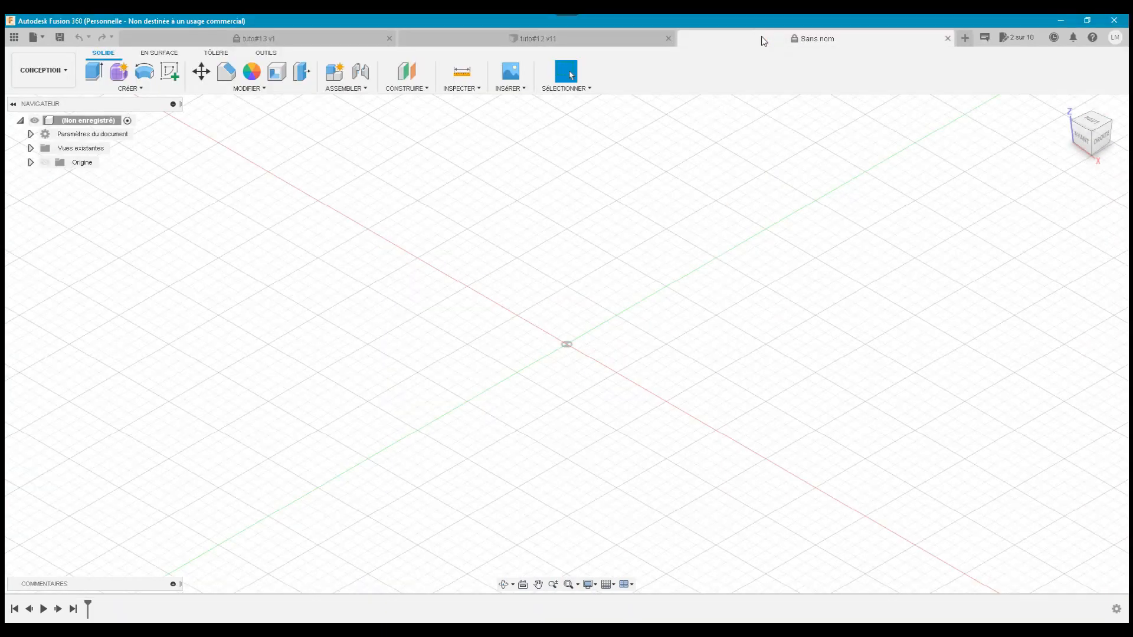
click(170, 72)
click(558, 385)
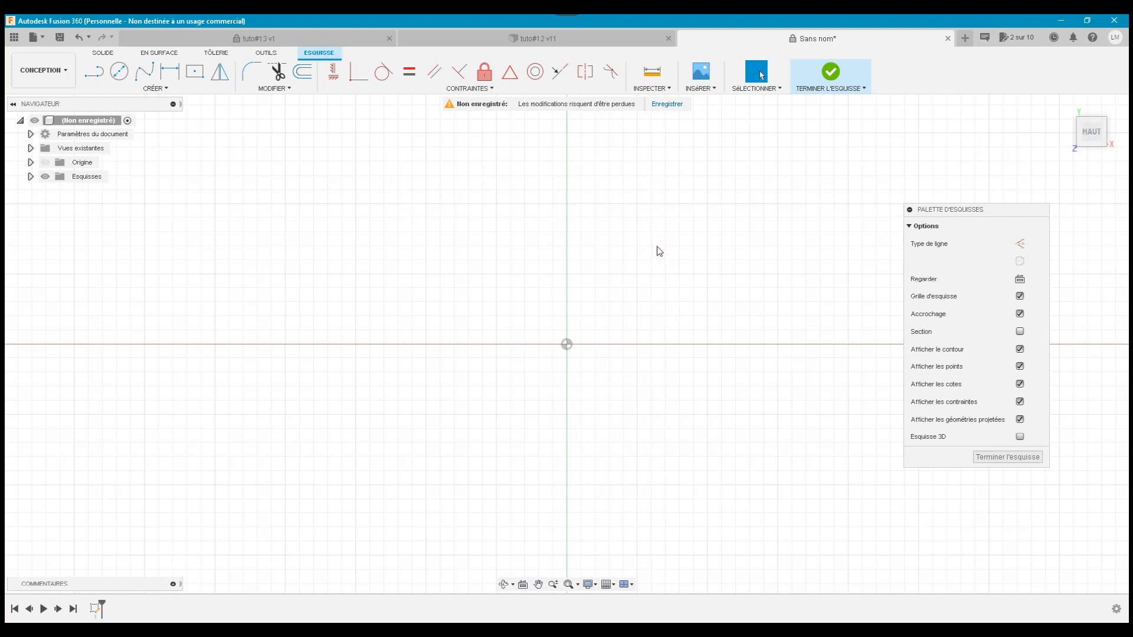
- Switch to the tuto#12 design and examine the guitar from the top, bottom, left and right, then restore the saved view Vue nommée
click(469, 38)
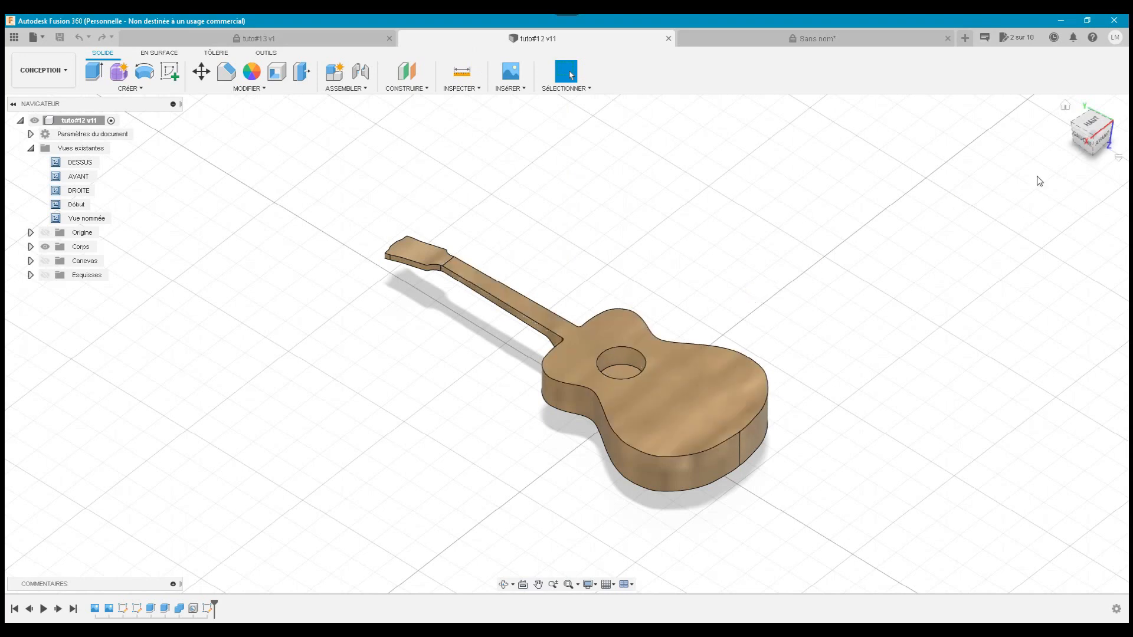
click(1090, 121)
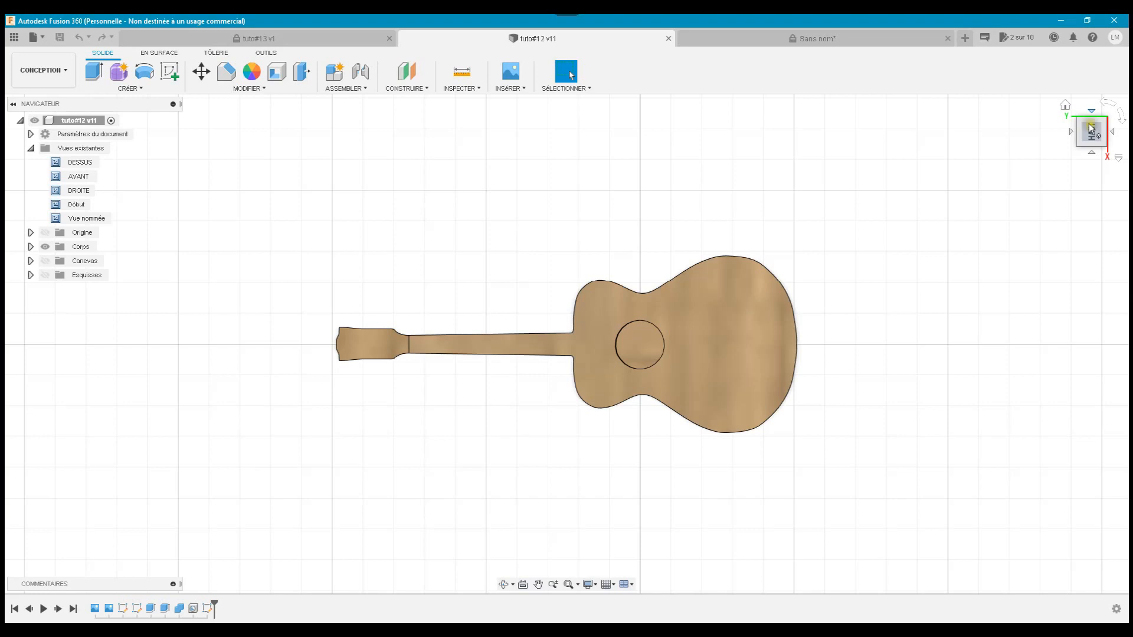
click(1092, 154)
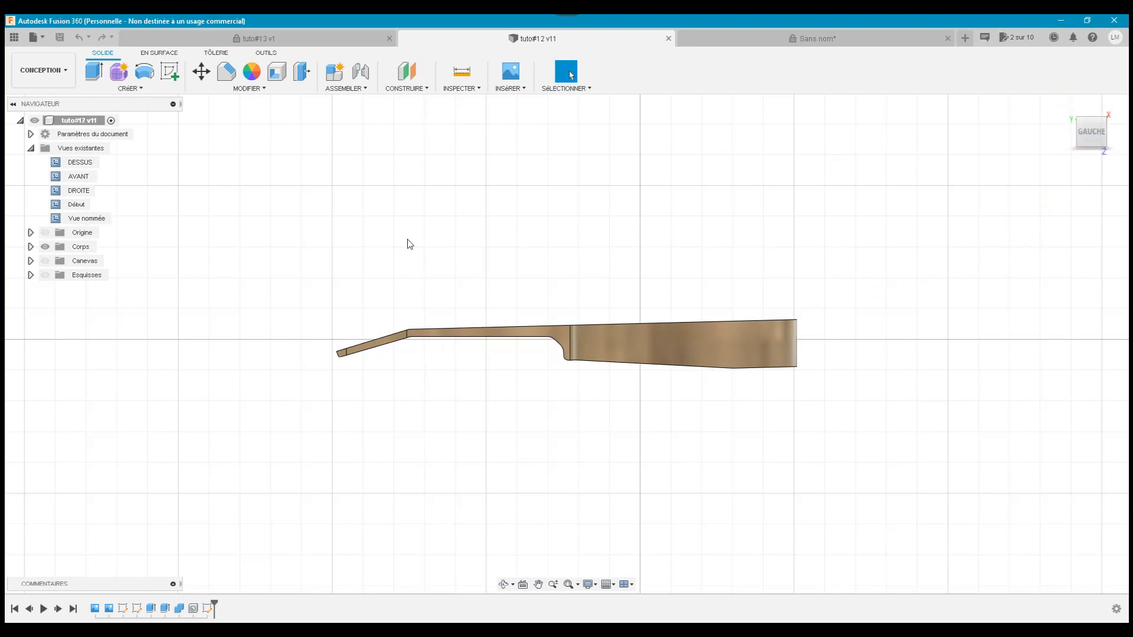
double_click(63, 218)
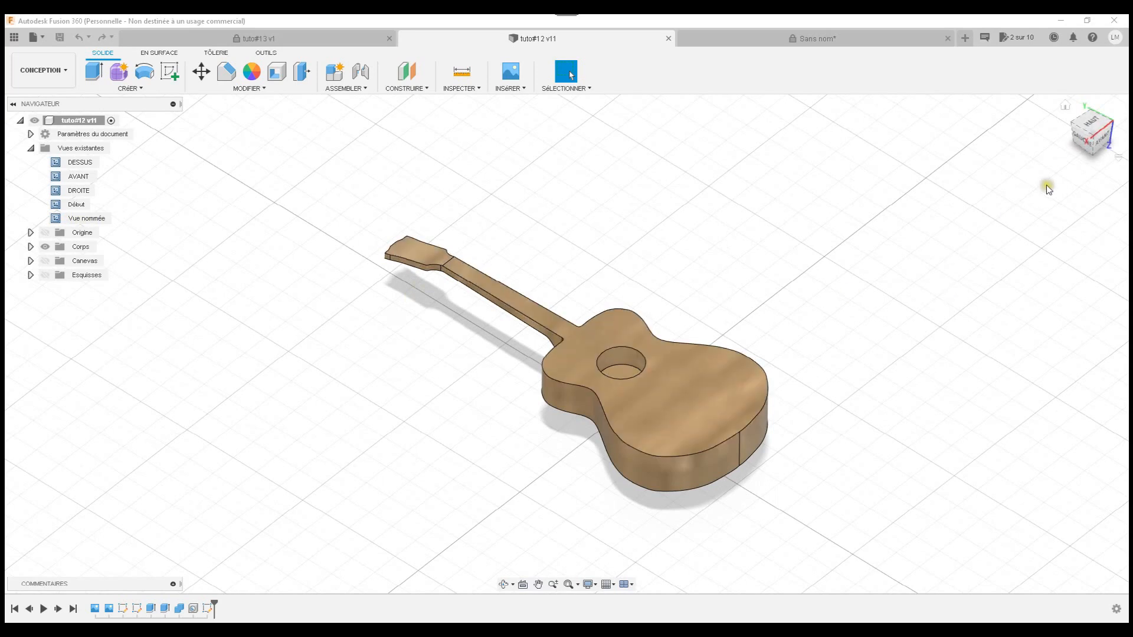
click(1096, 122)
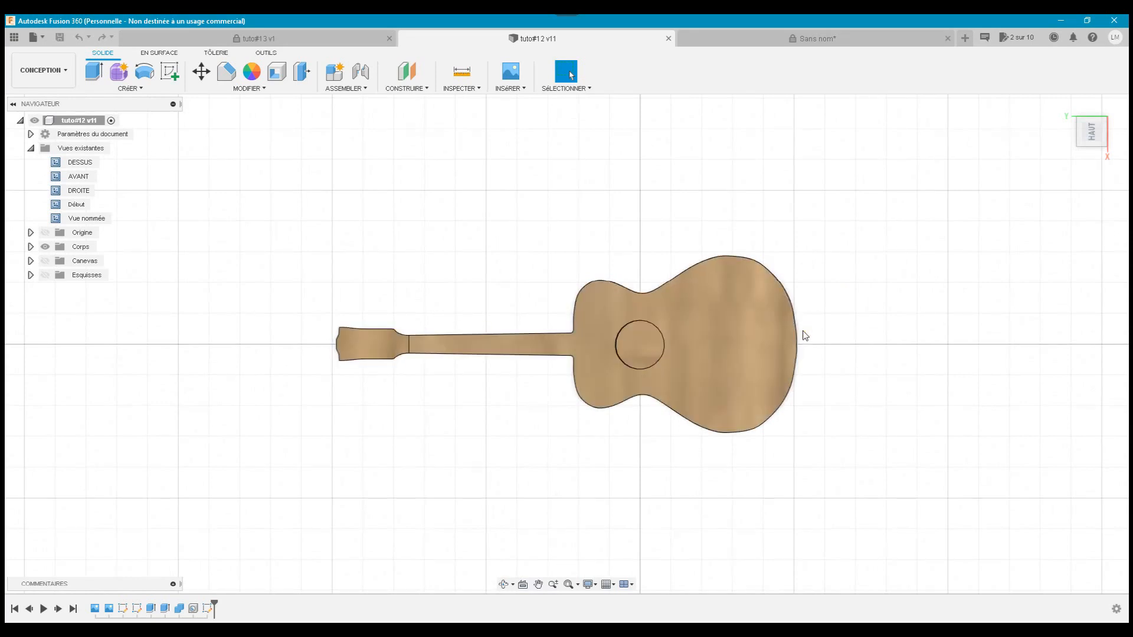
click(1091, 111)
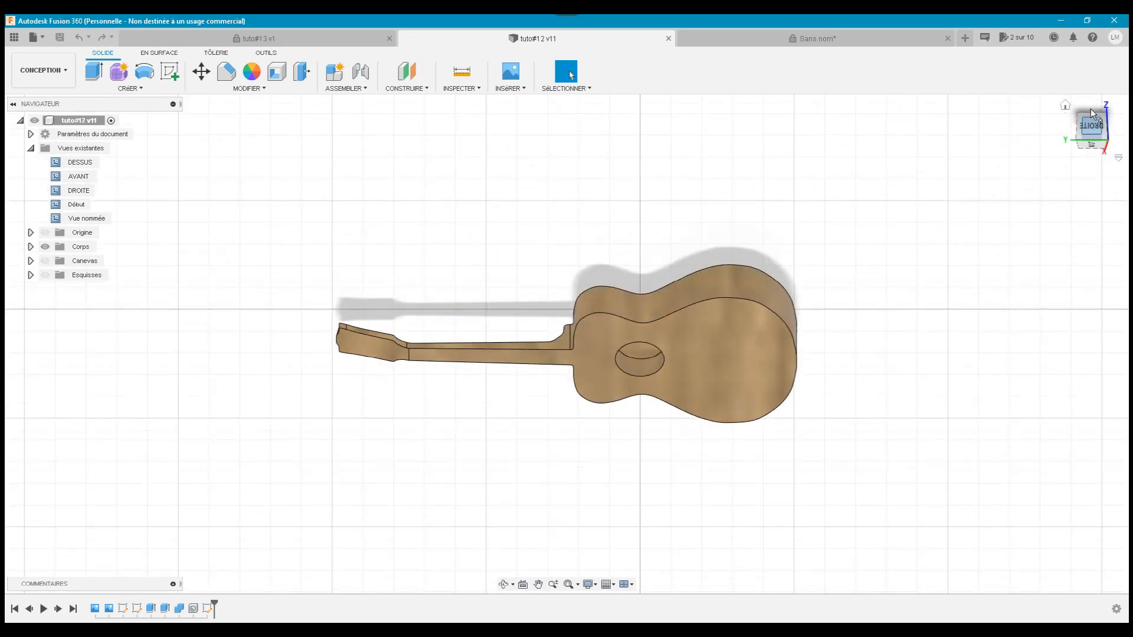
click(1091, 111)
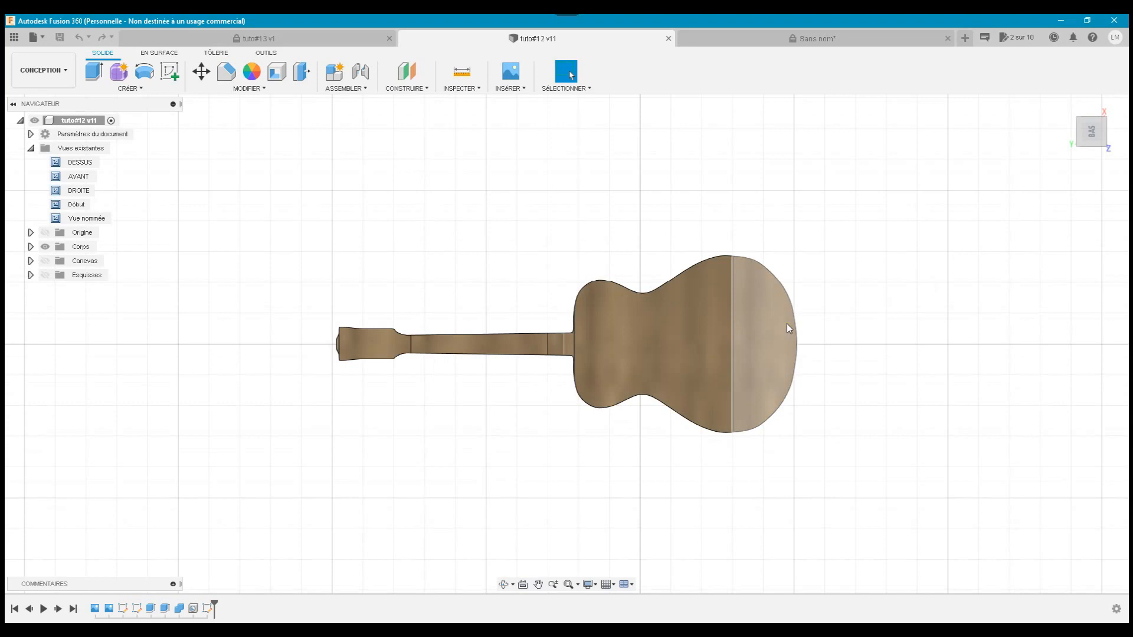
mouse_move(1049, 132)
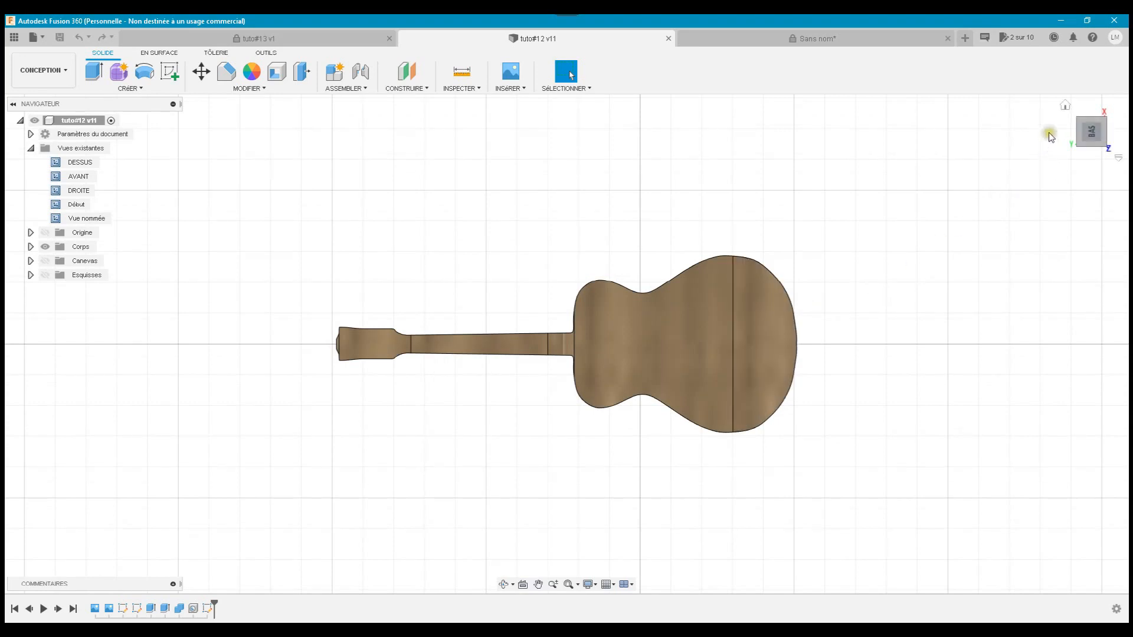
click(1065, 107)
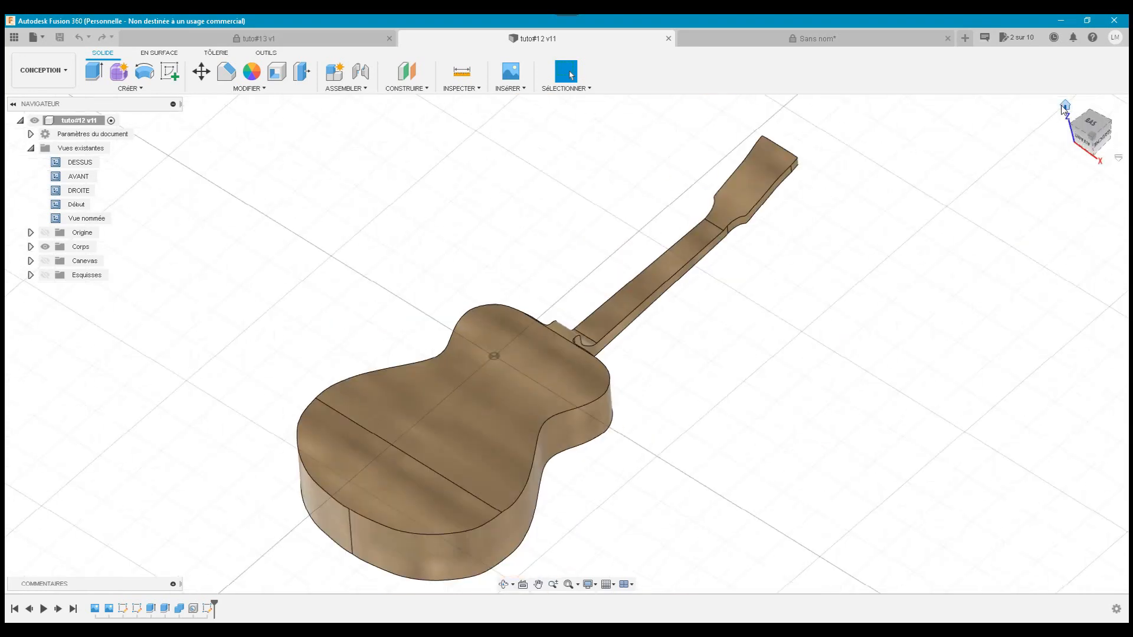
click(1101, 140)
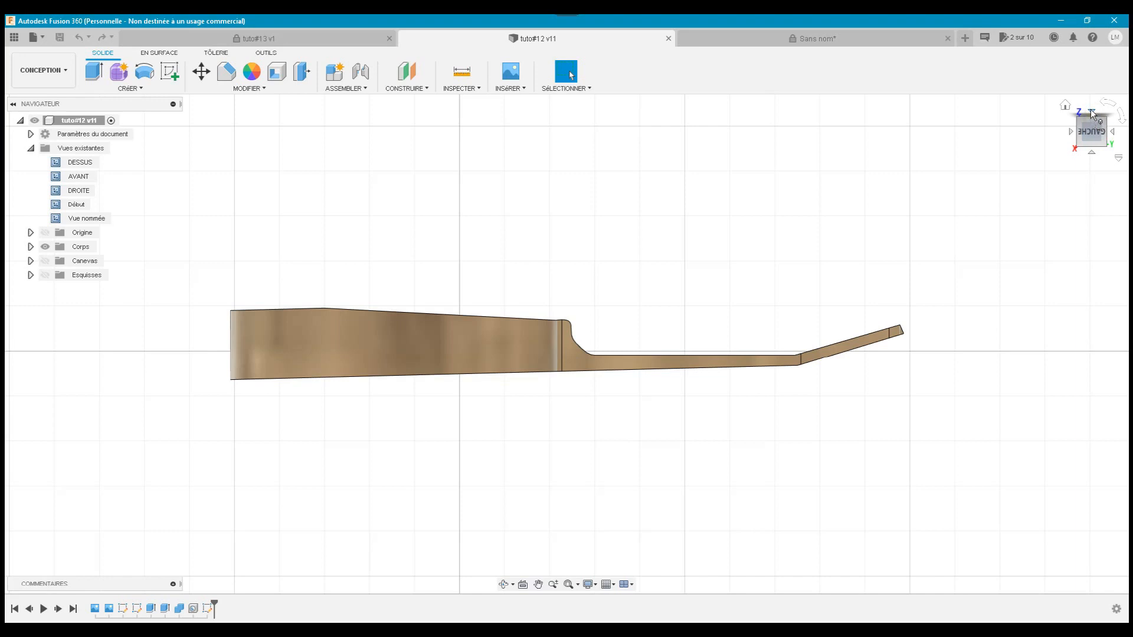
click(1090, 111)
click(1090, 110)
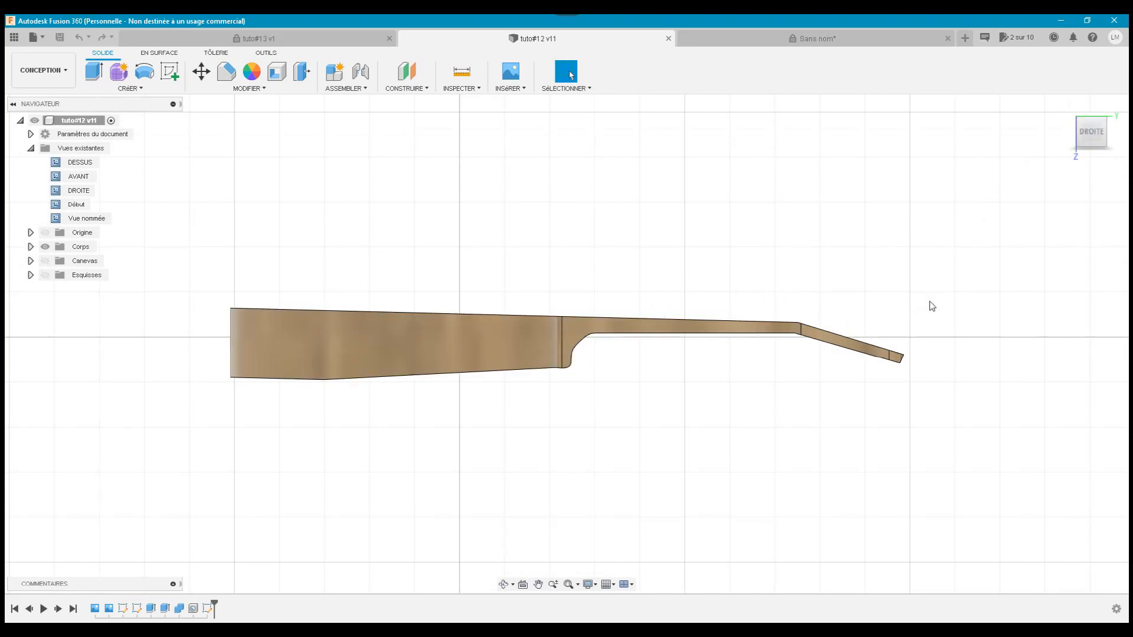
double_click(59, 218)
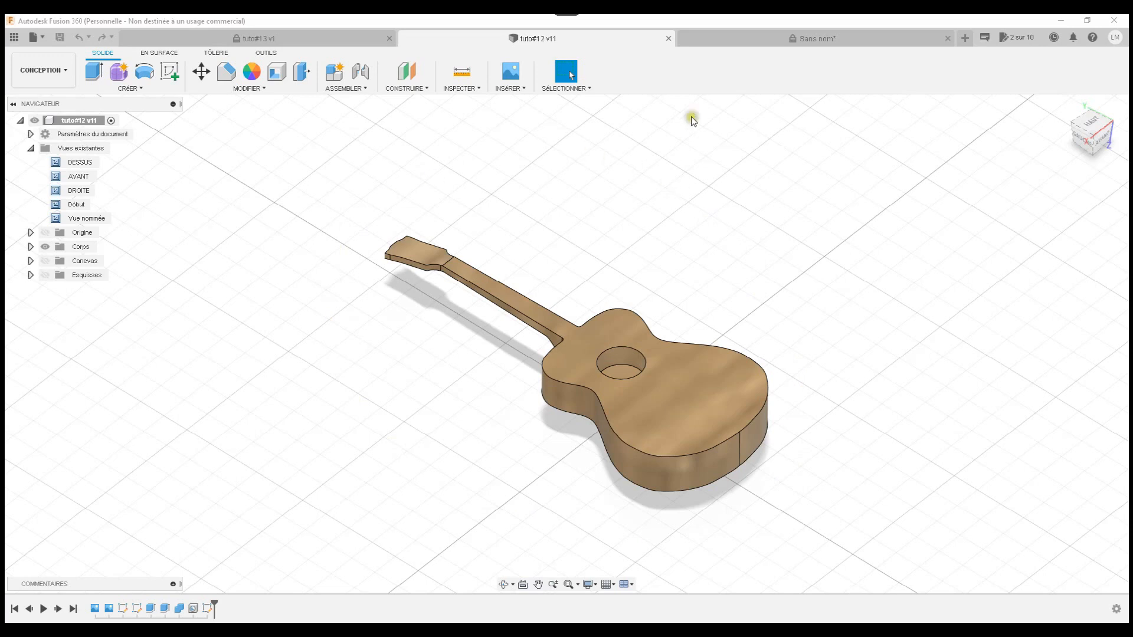
- Switch to the Sans nom design and insert Guitare face.png from the Tutos Débutants project as a canvas on the XY plane
click(769, 34)
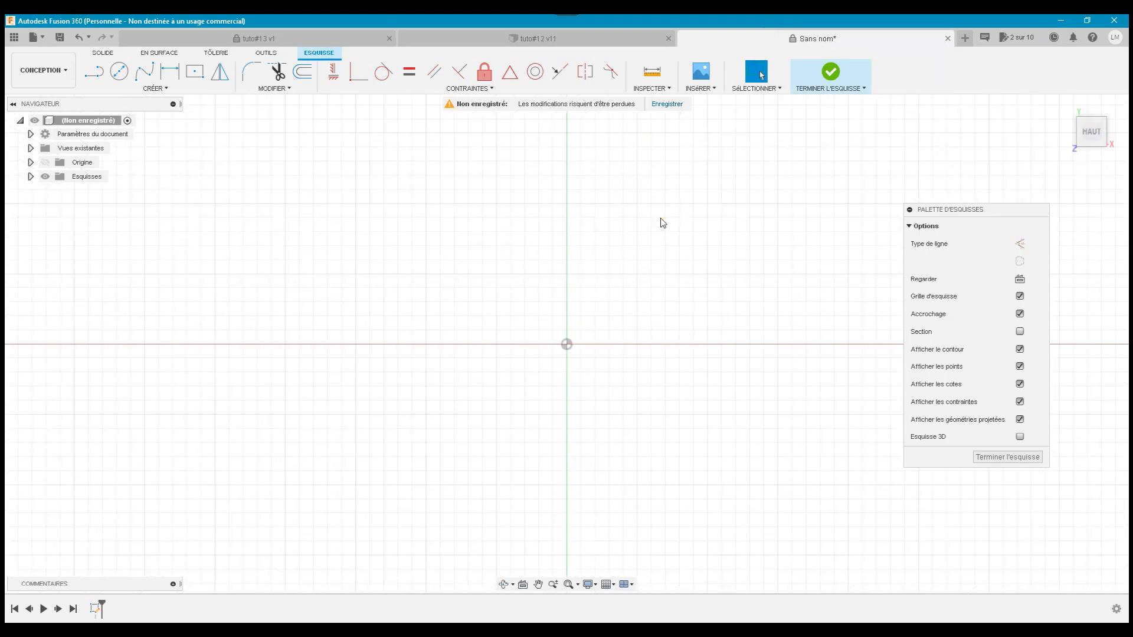
click(708, 92)
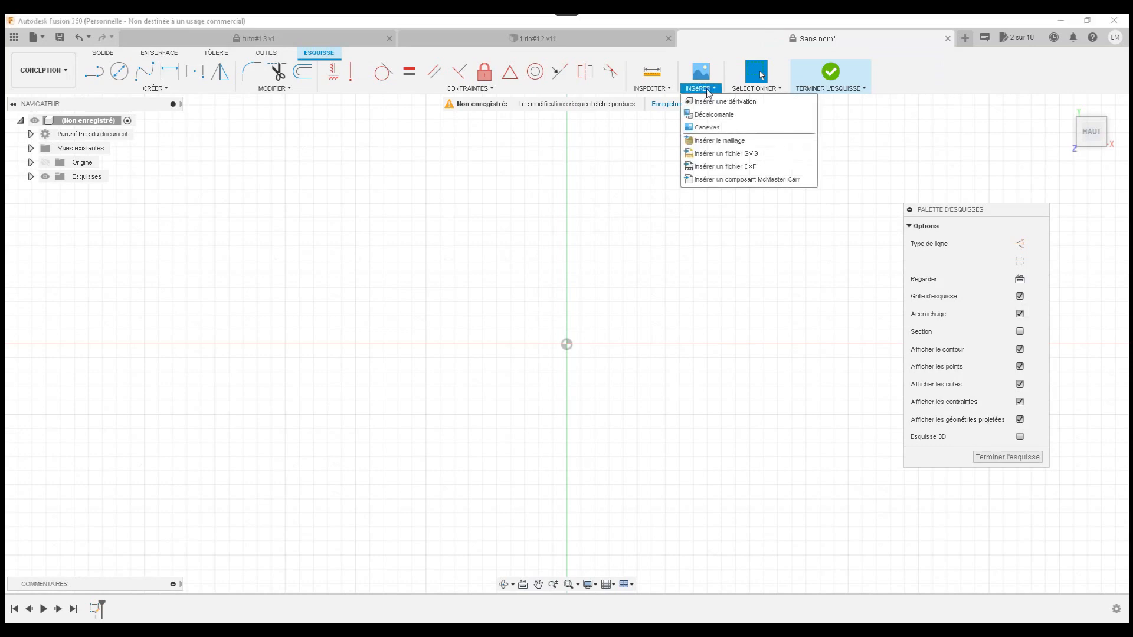
click(713, 128)
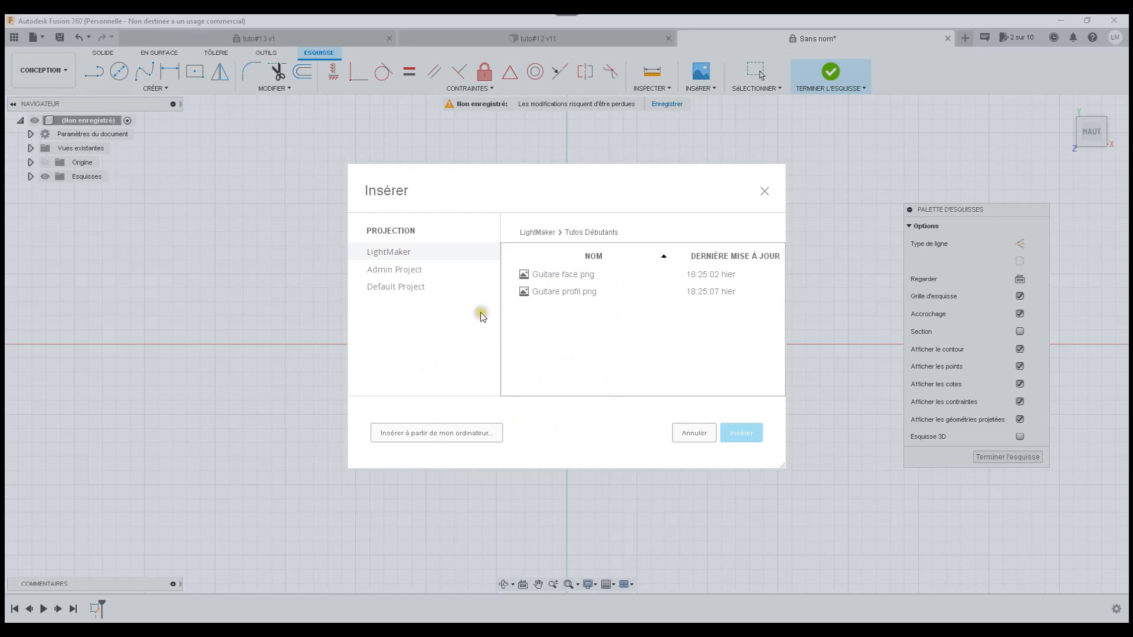
double_click(552, 280)
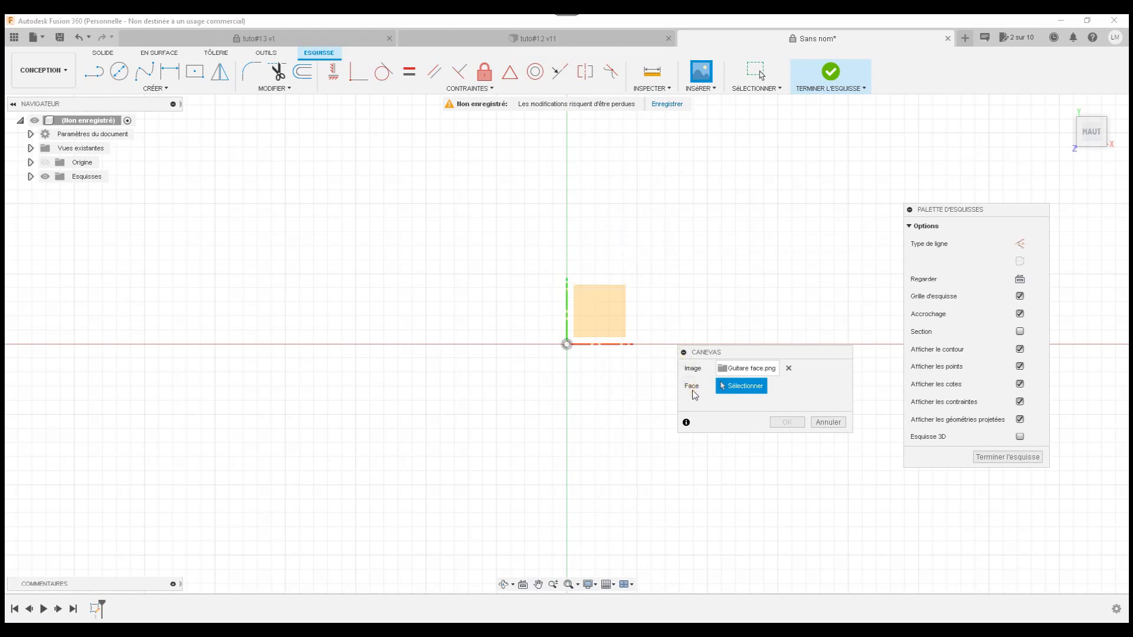
click(607, 314)
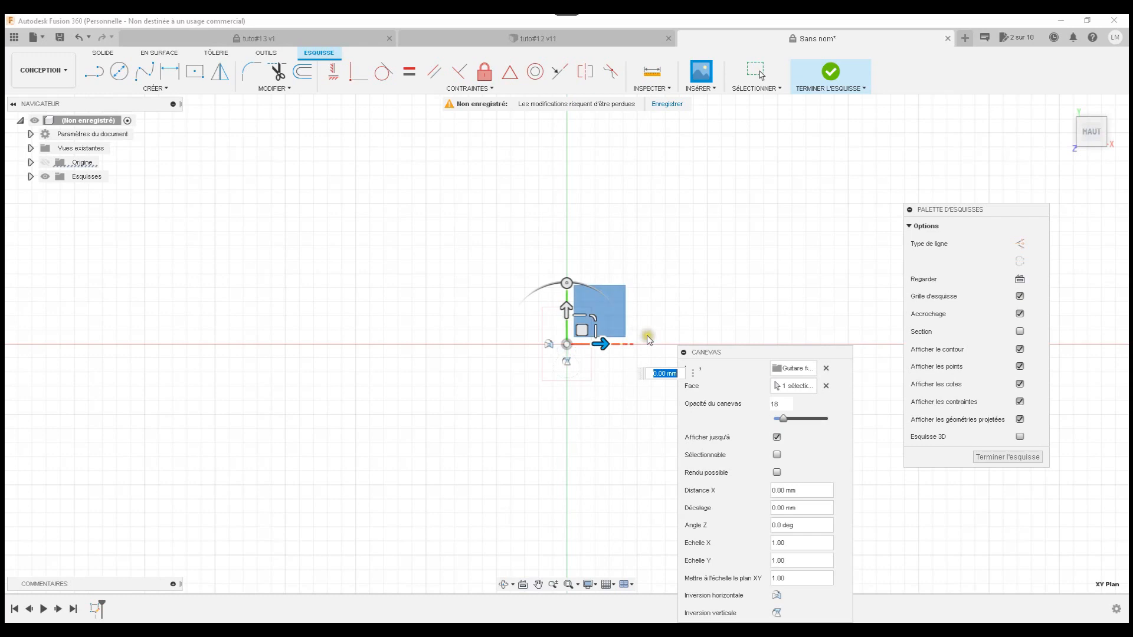
- Scale the guitar front canvas by 5 in the XY plane and set its opacity to 51
mouse_move(726, 352)
mouse_down()
mouse_move(805, 179)
mouse_move(777, 158)
mouse_up()
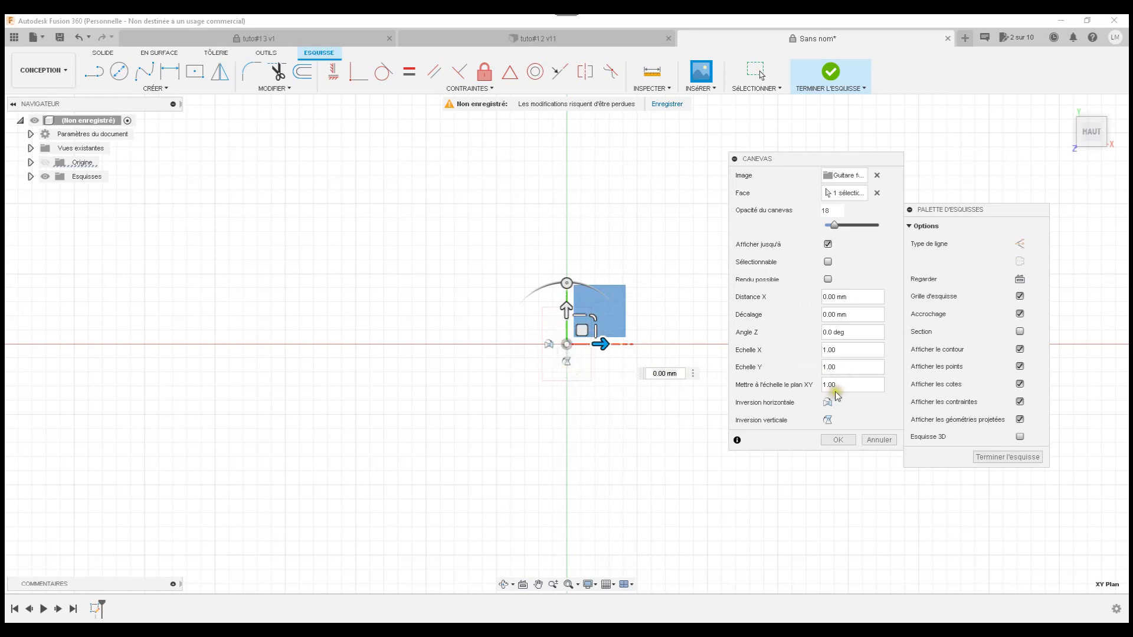
click(805, 386)
text(5)
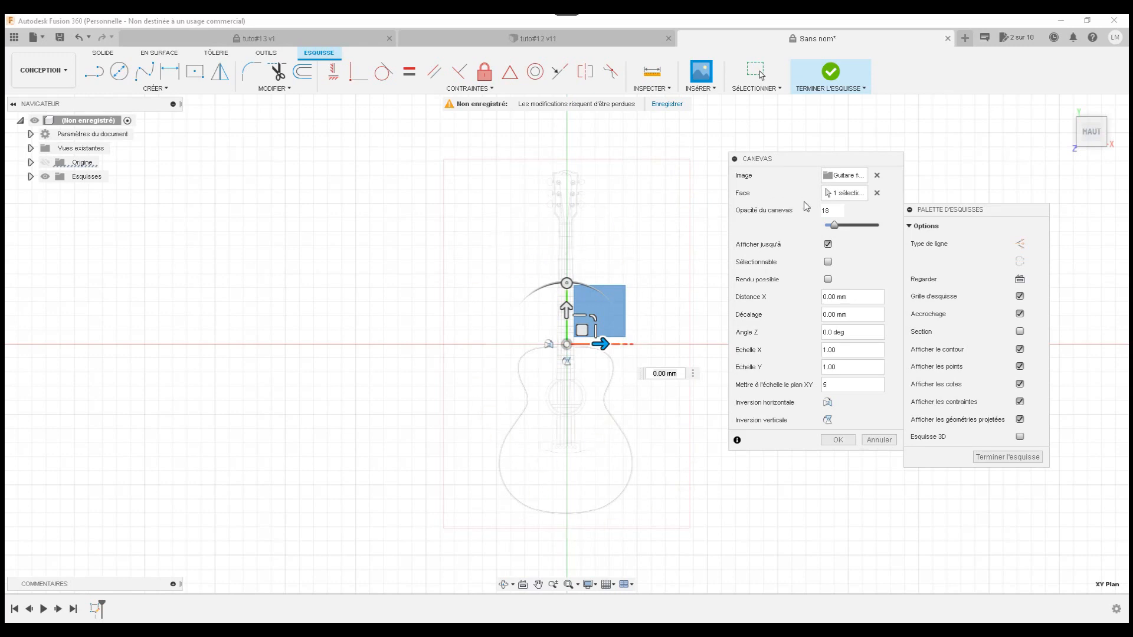
drag(833, 224, 882, 228)
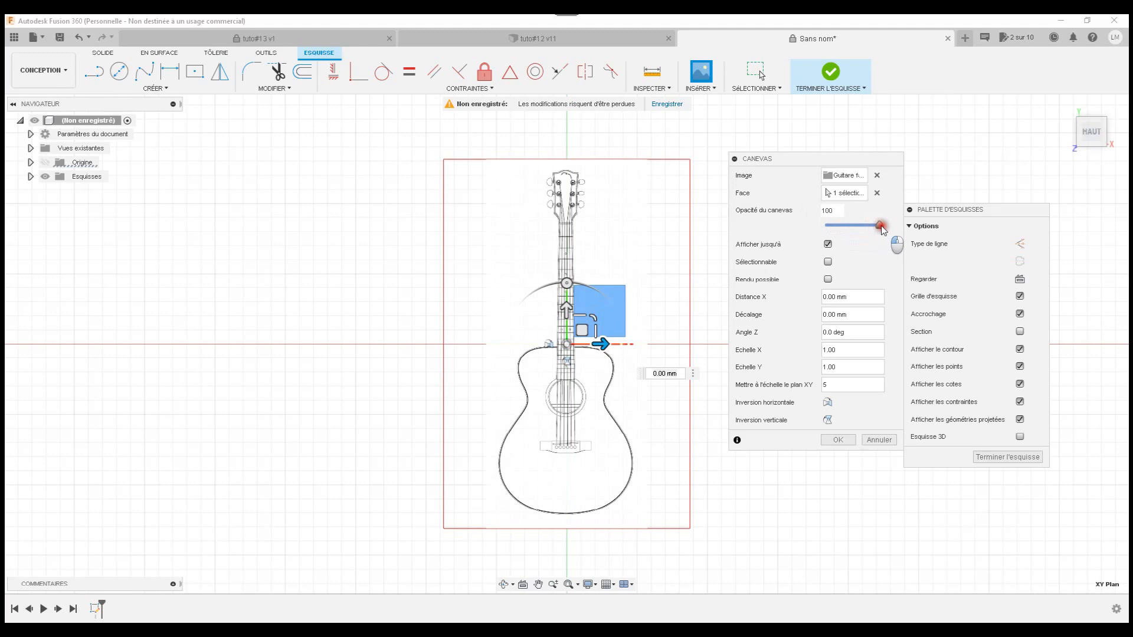
drag(882, 228, 881, 228)
drag(879, 228, 853, 232)
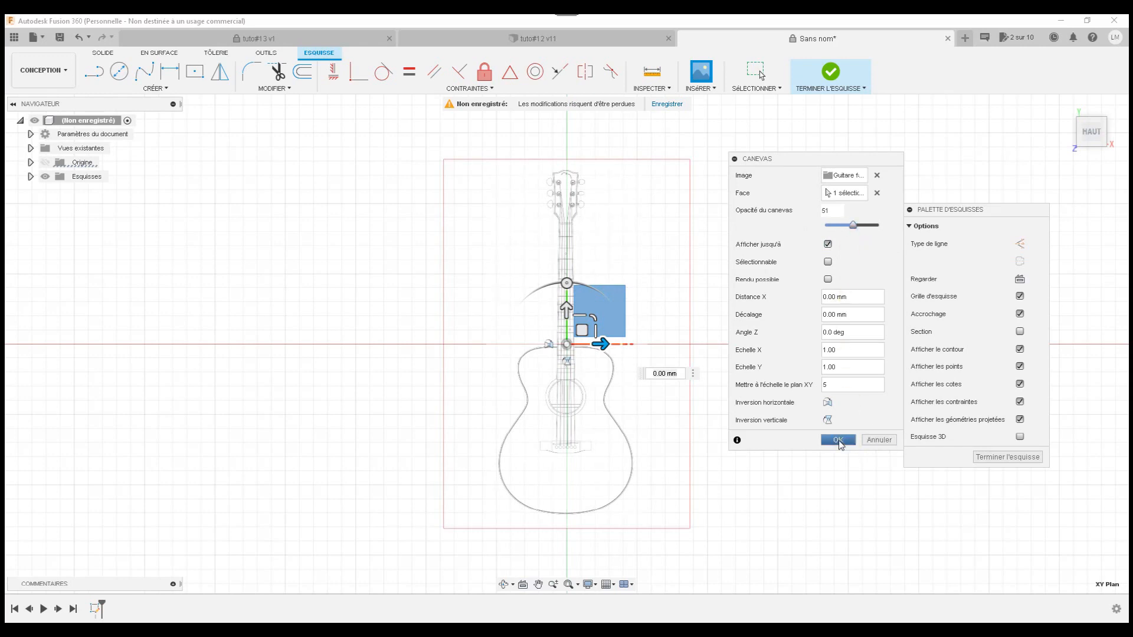
click(838, 440)
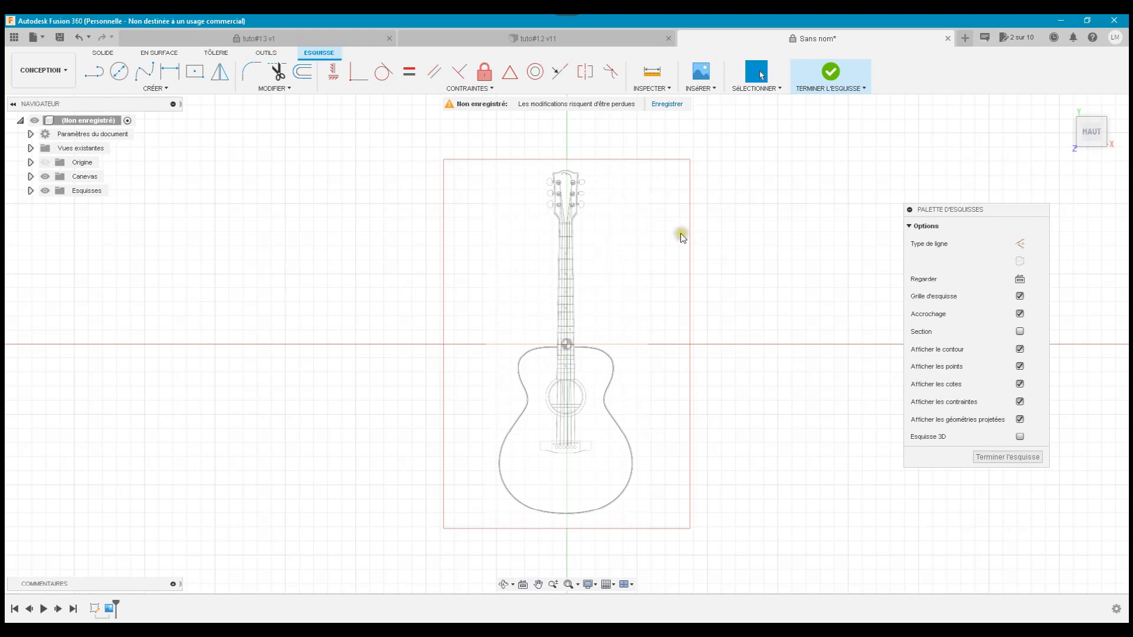
- Turn off snapping (Accrochage) for the active sketch
click(603, 350)
click(531, 246)
click(1019, 314)
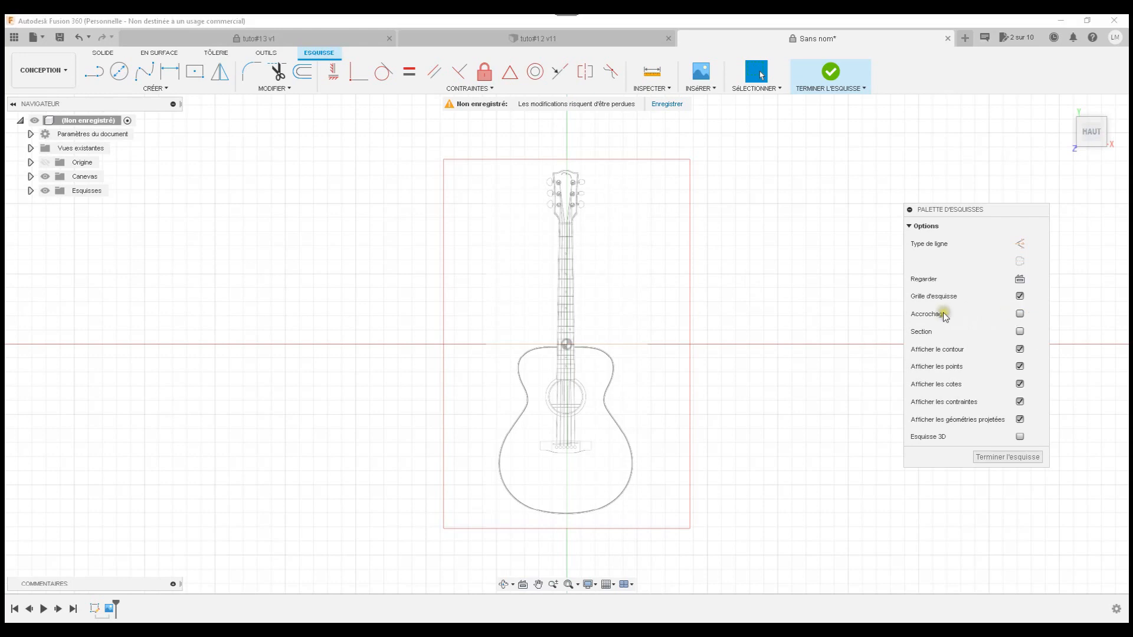
click(726, 234)
- Draw a vertical centre line about 122.7 mm long from the headstock's top peak to the bottom edge of the guitar body
click(93, 71)
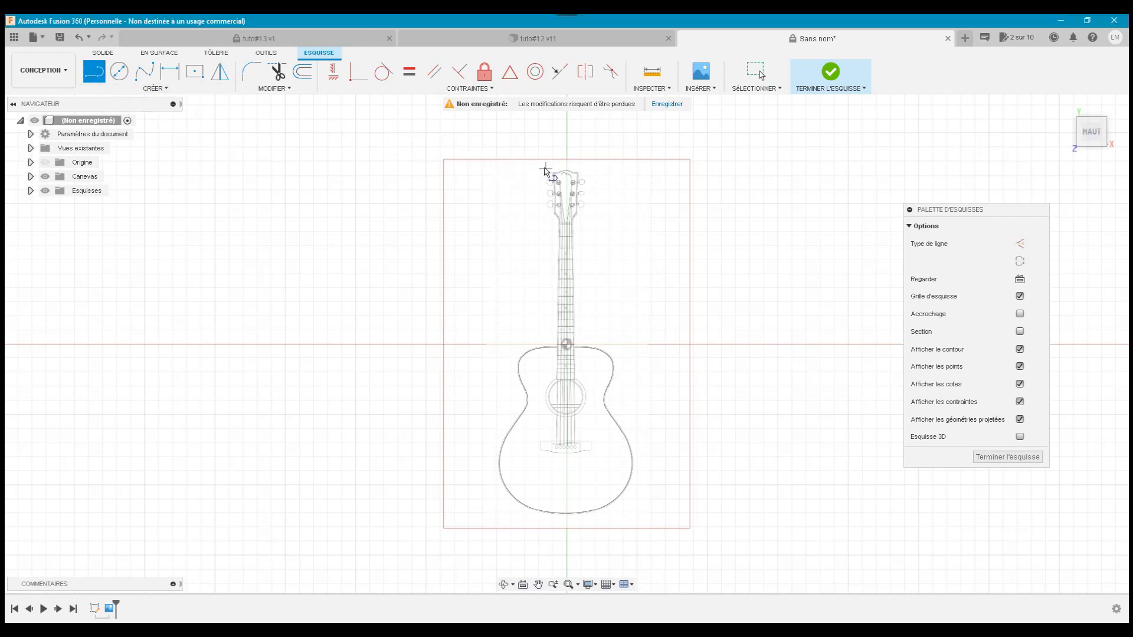
scroll(545, 171, up, 2)
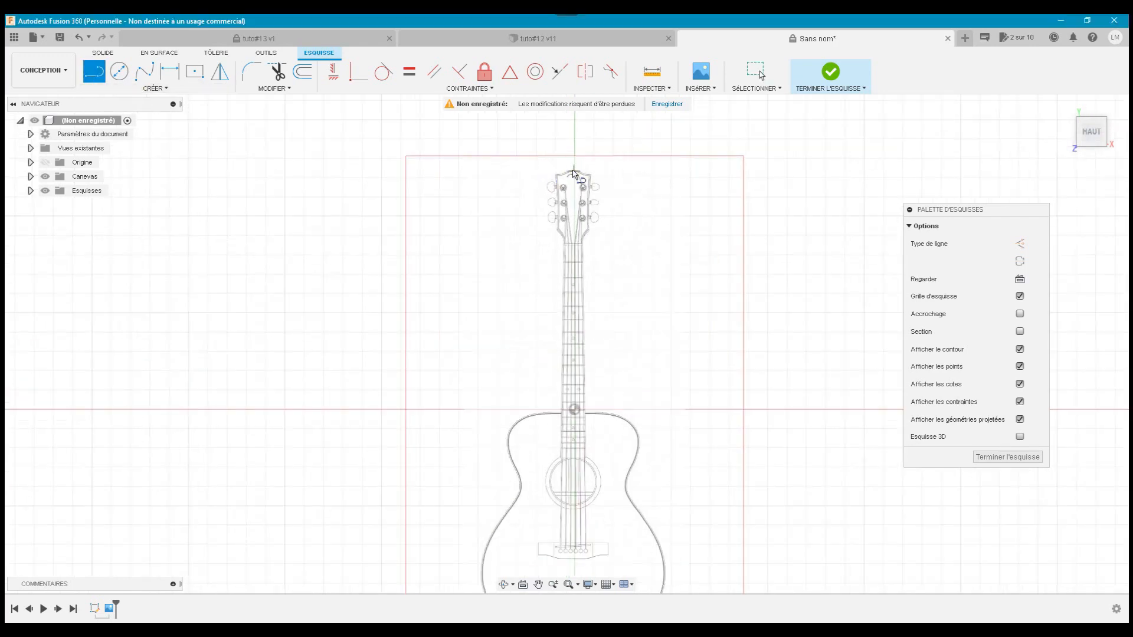
scroll(572, 172, up, 3)
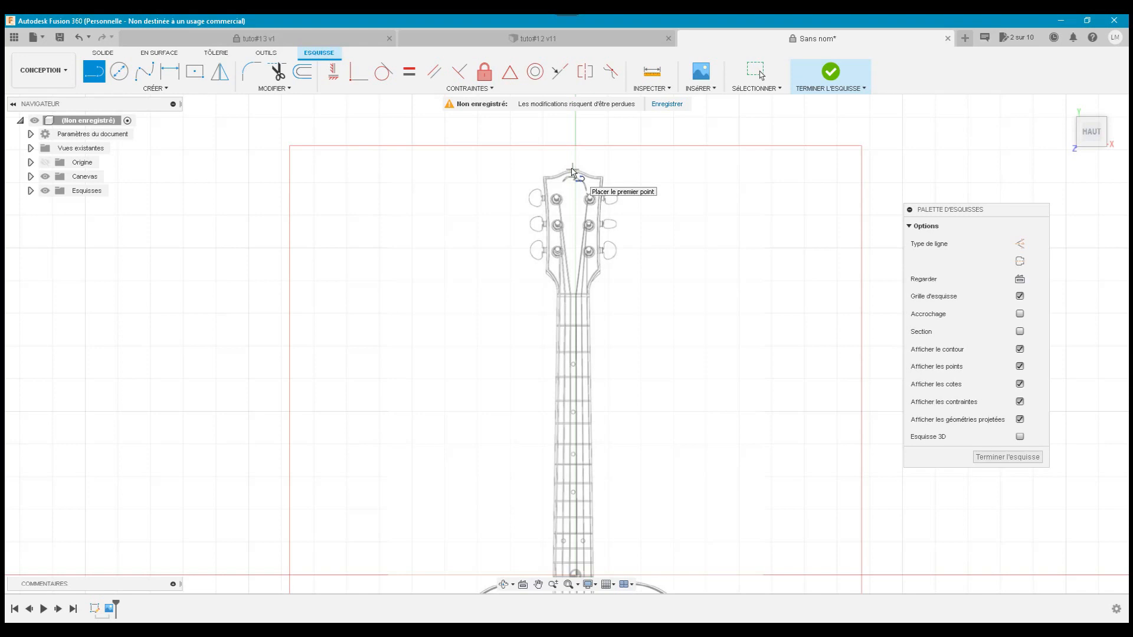
scroll(572, 172, up, 2)
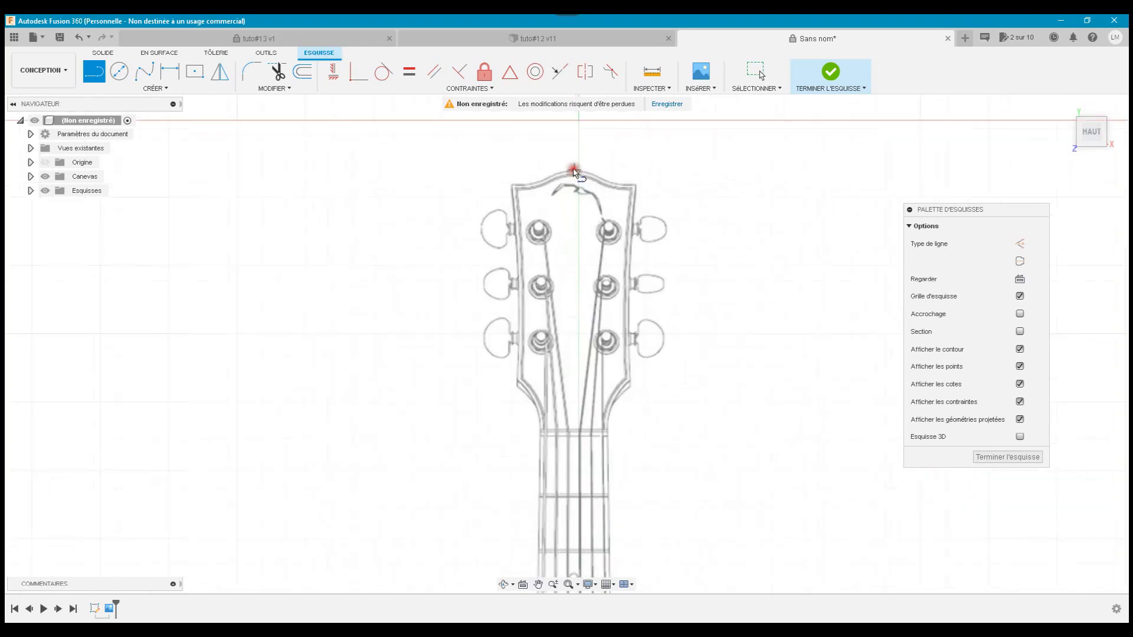
click(574, 171)
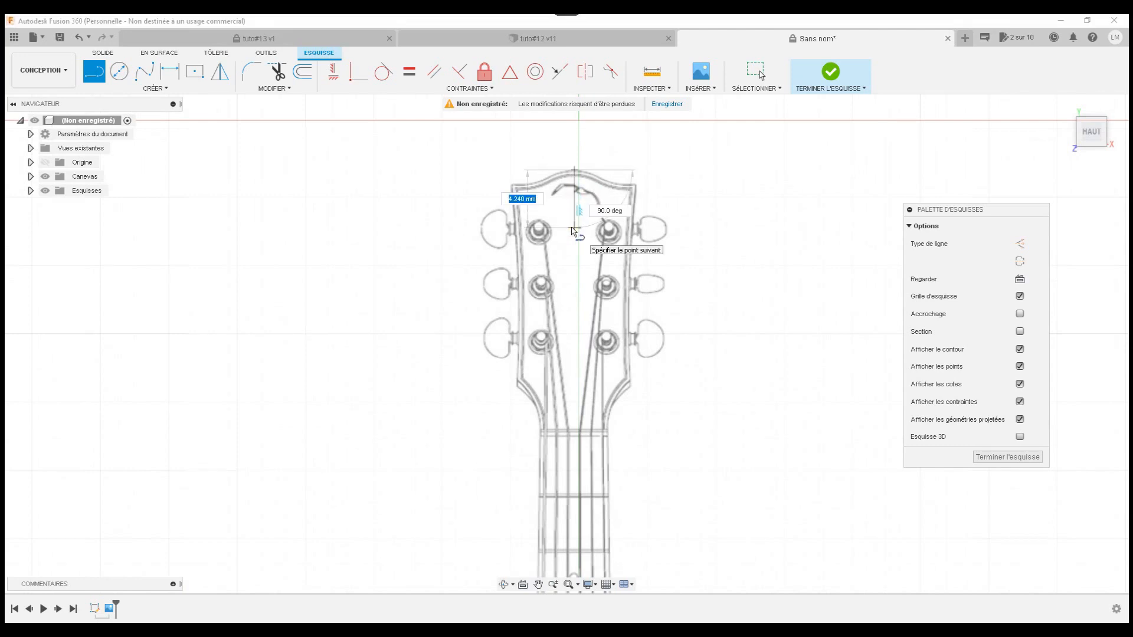
middle_drag(571, 228, 571, 86)
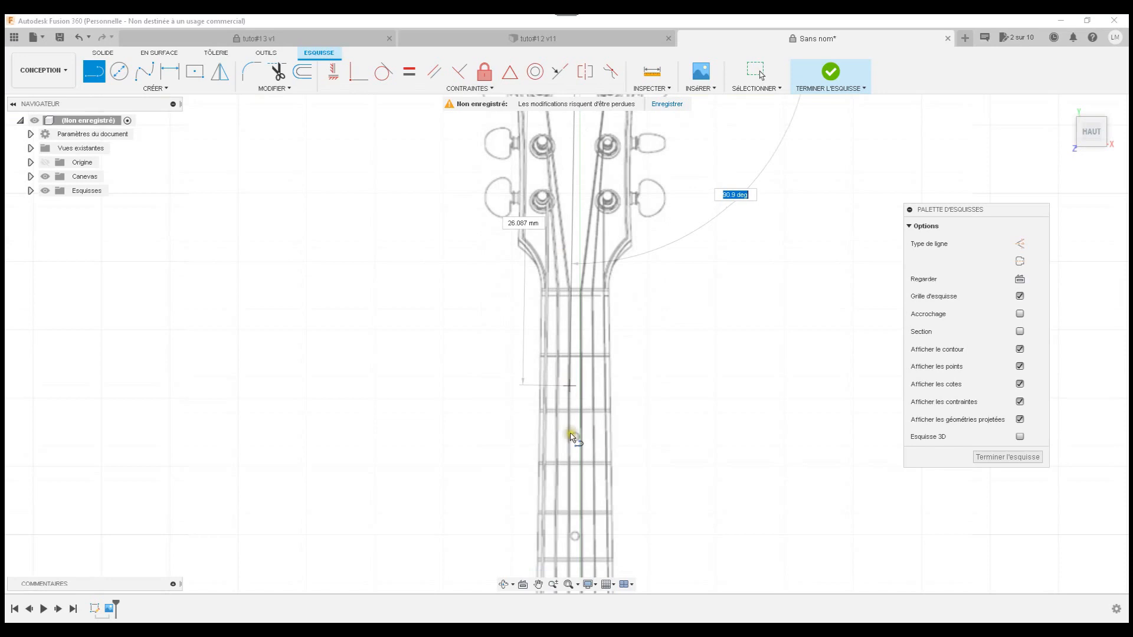
middle_drag(574, 450, 584, 197)
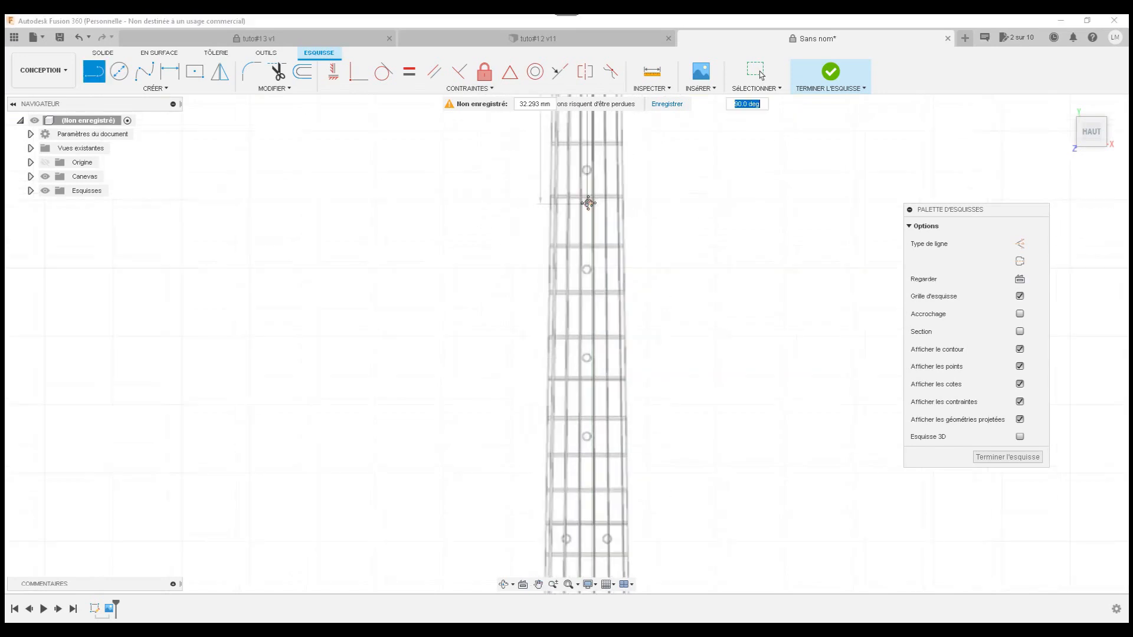
scroll(588, 202, down, 3)
scroll(588, 203, down, 4)
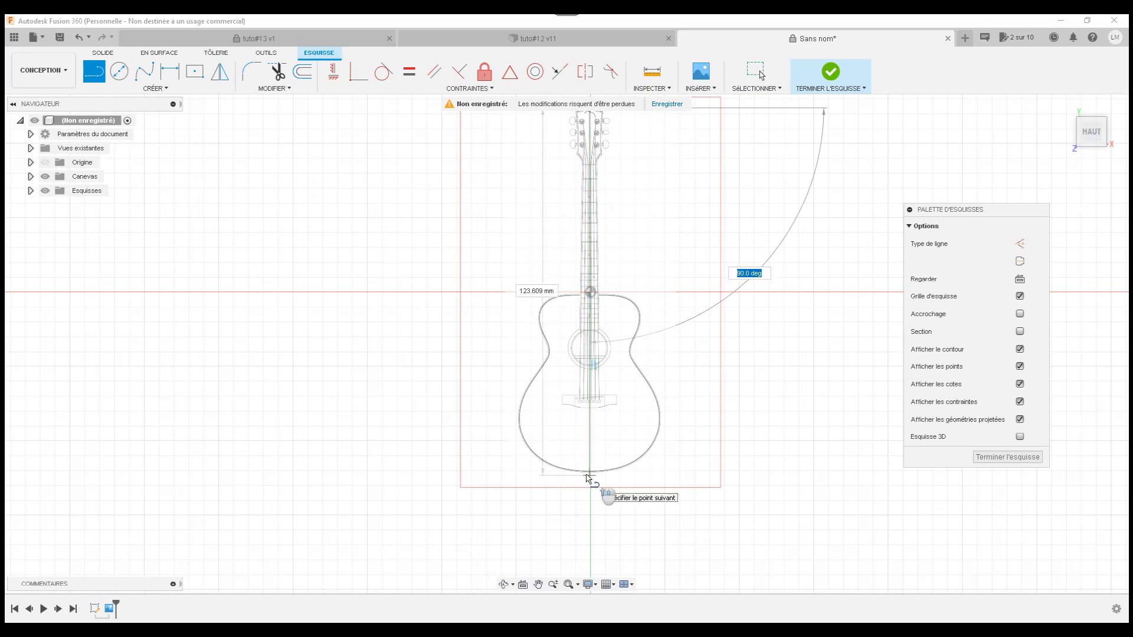
scroll(588, 476, up, 4)
scroll(587, 478, up, 3)
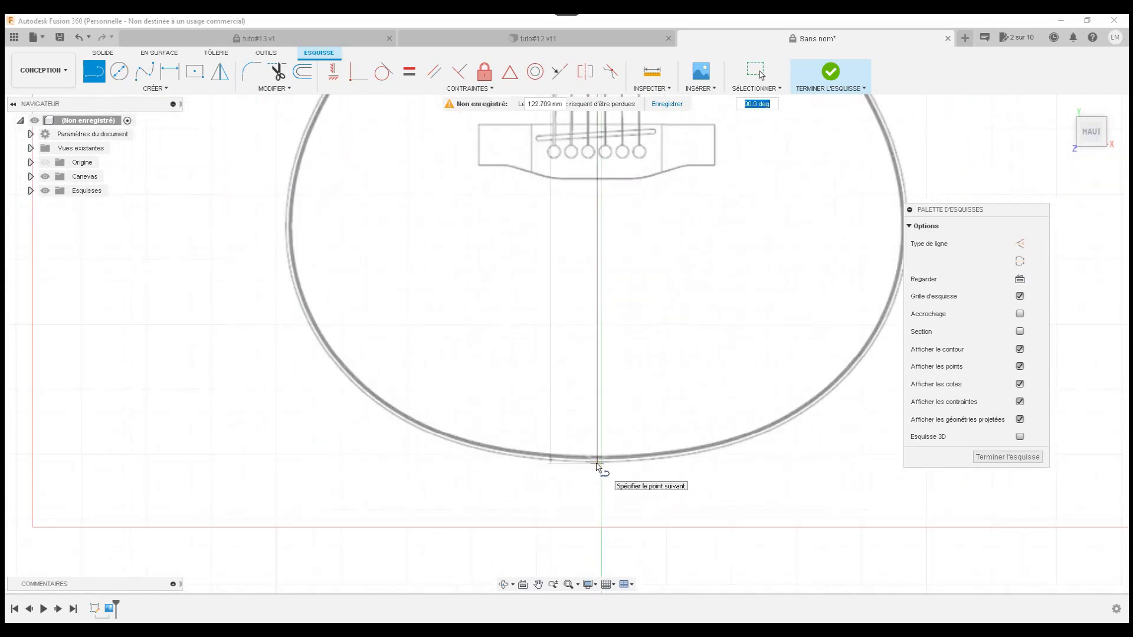
click(596, 465)
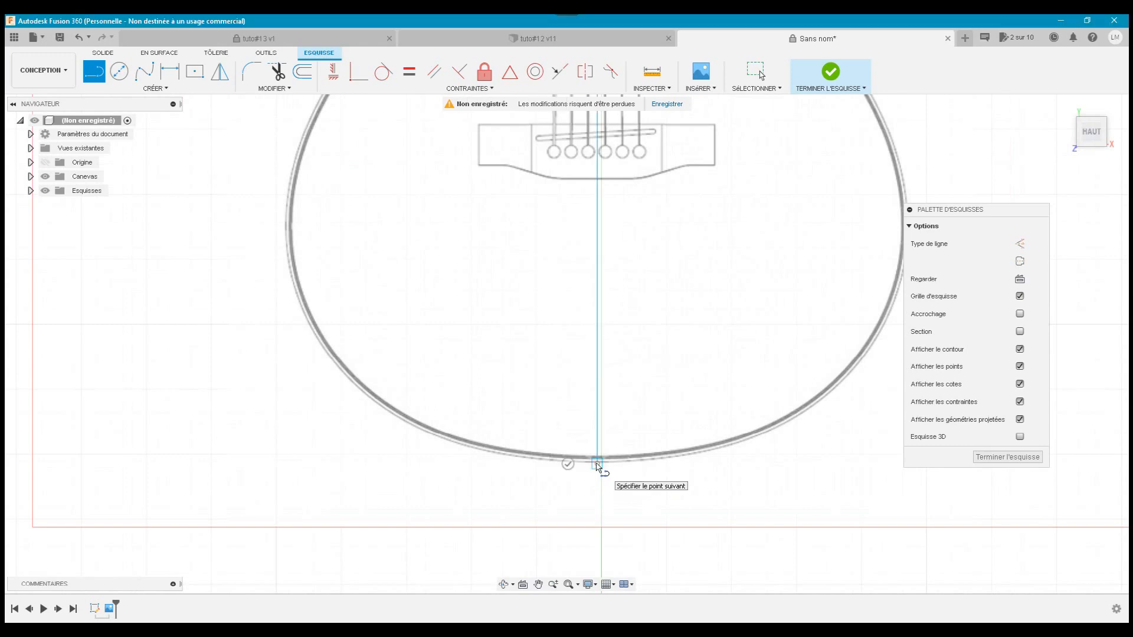
key(Escape)
click(565, 585)
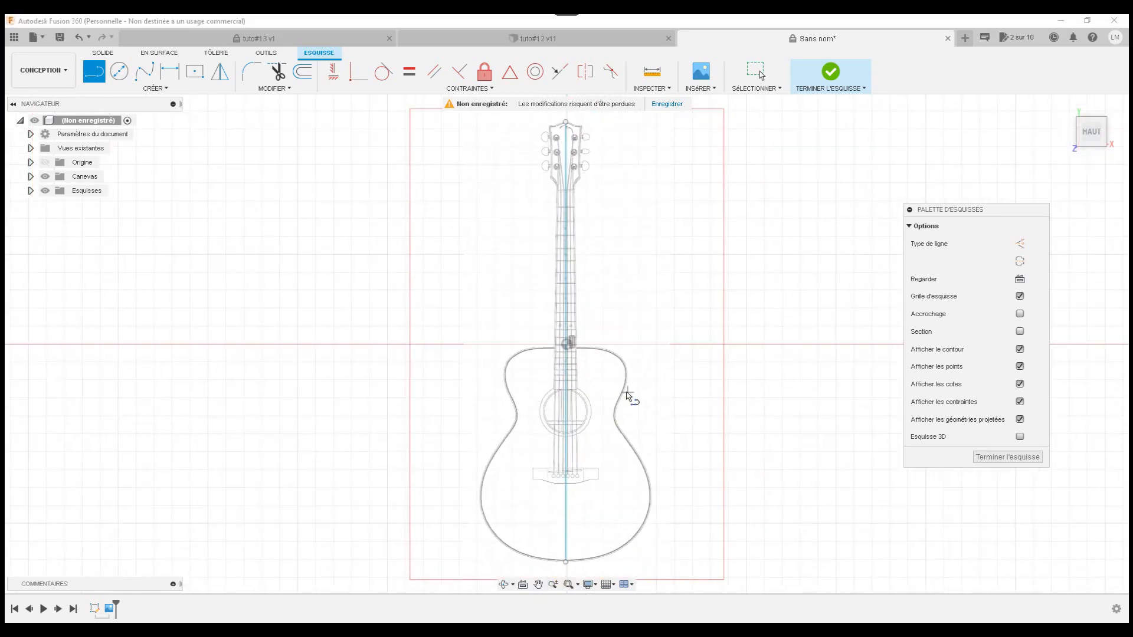
key(Escape)
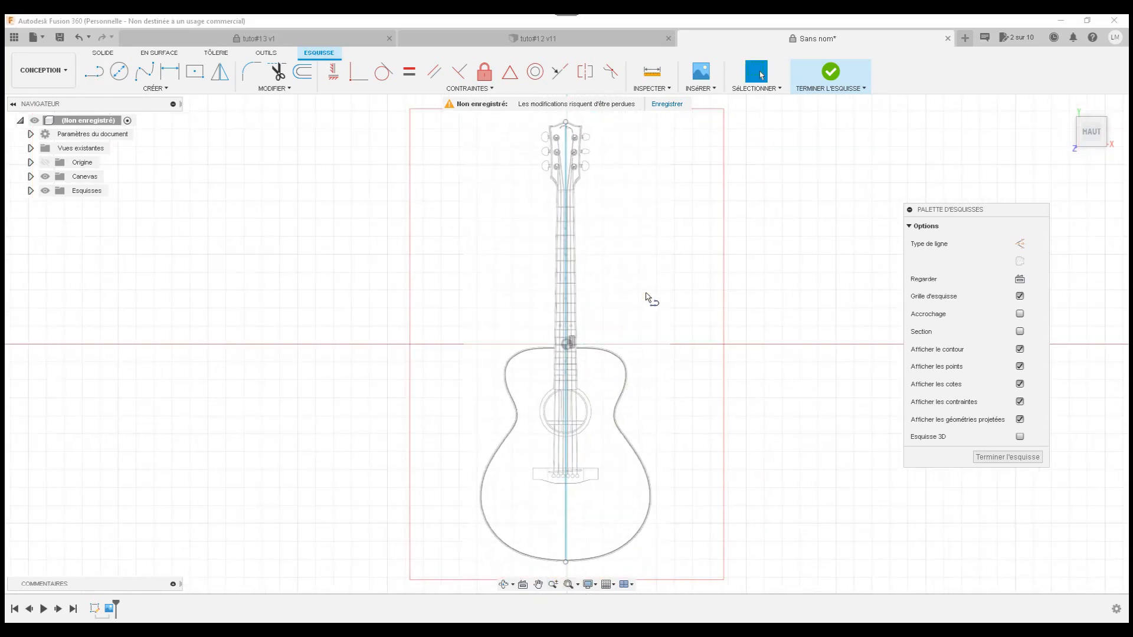
- Convert the guitar's vertical centre line into a construction line
click(566, 500)
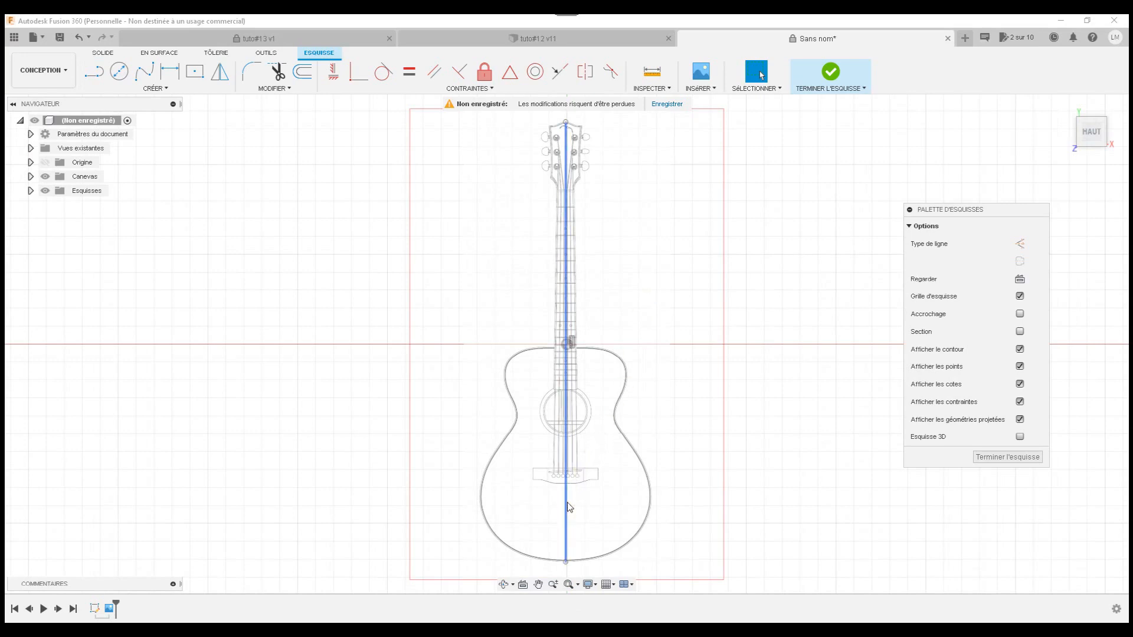
click(567, 502)
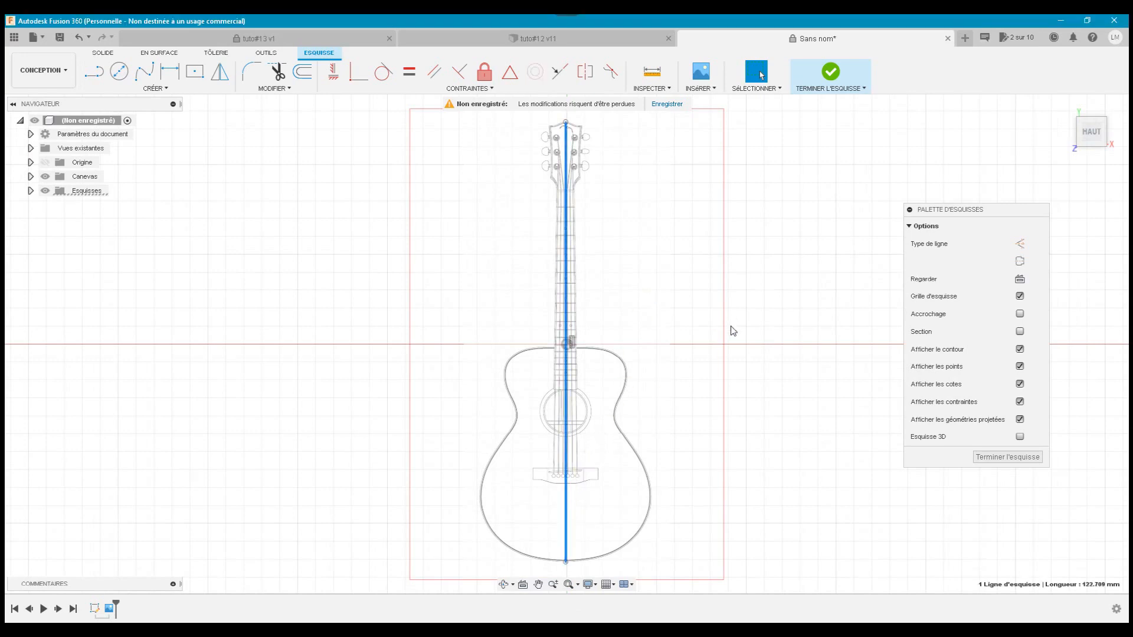
click(1020, 244)
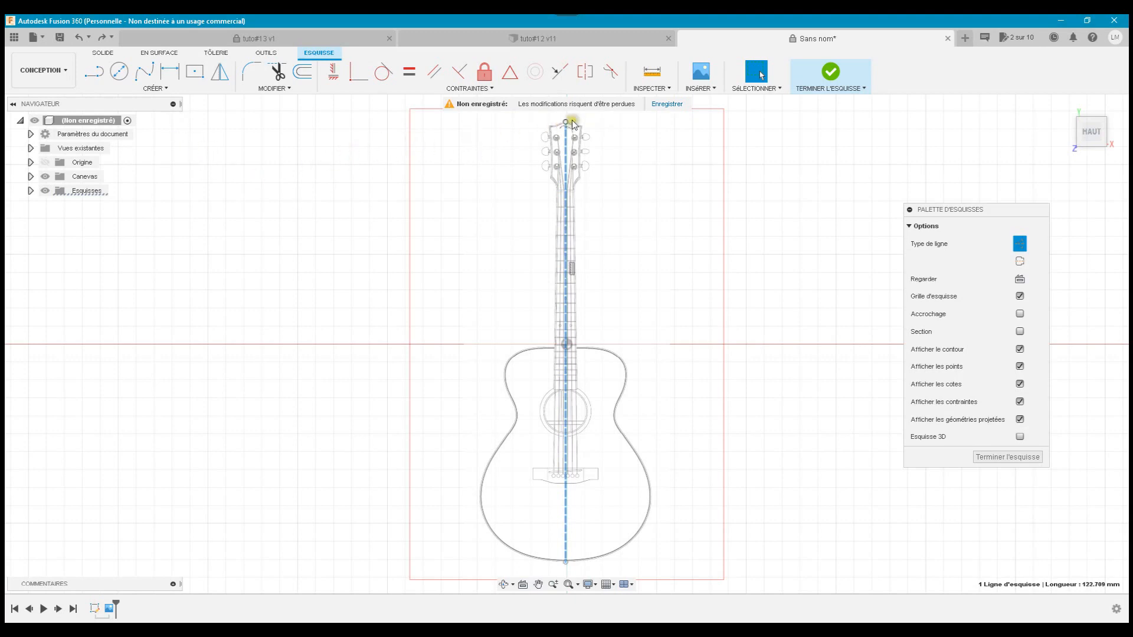
- Trace the right half of the headstock's top edge with a fit-point spline, from the centre line's upper end to the corner
scroll(592, 118, up, 4)
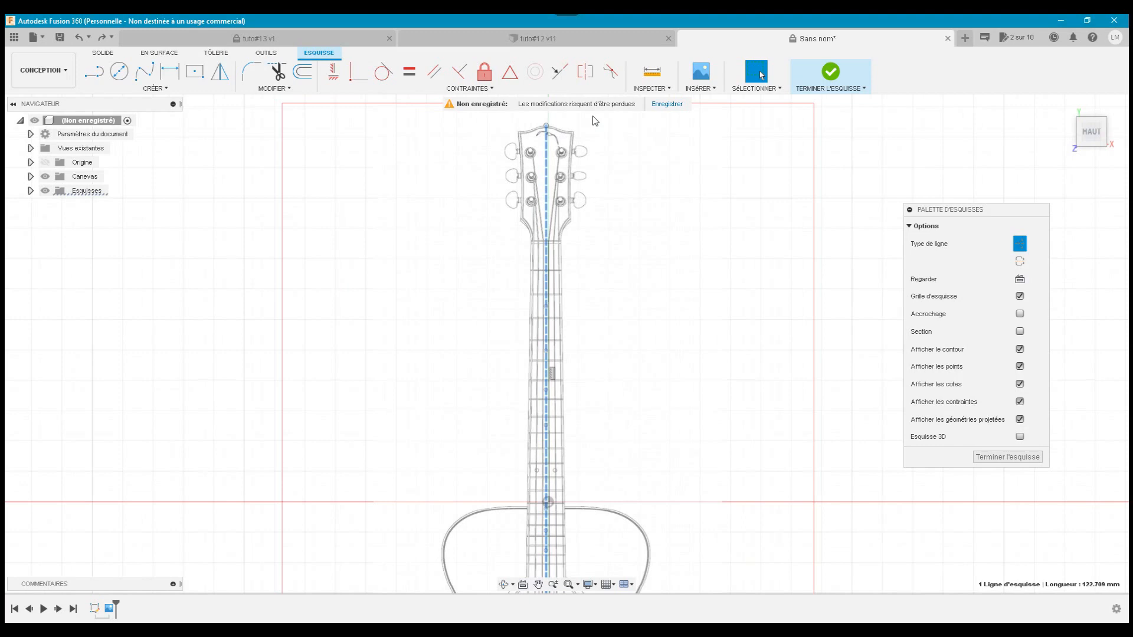
scroll(553, 116, up, 3)
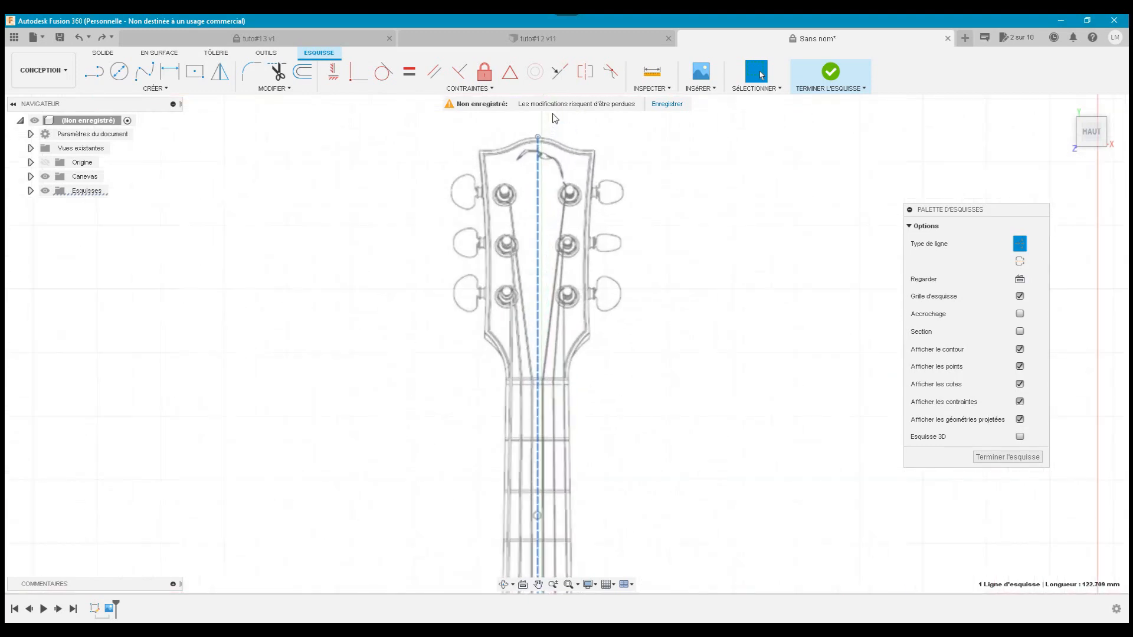
scroll(583, 119, up, 2)
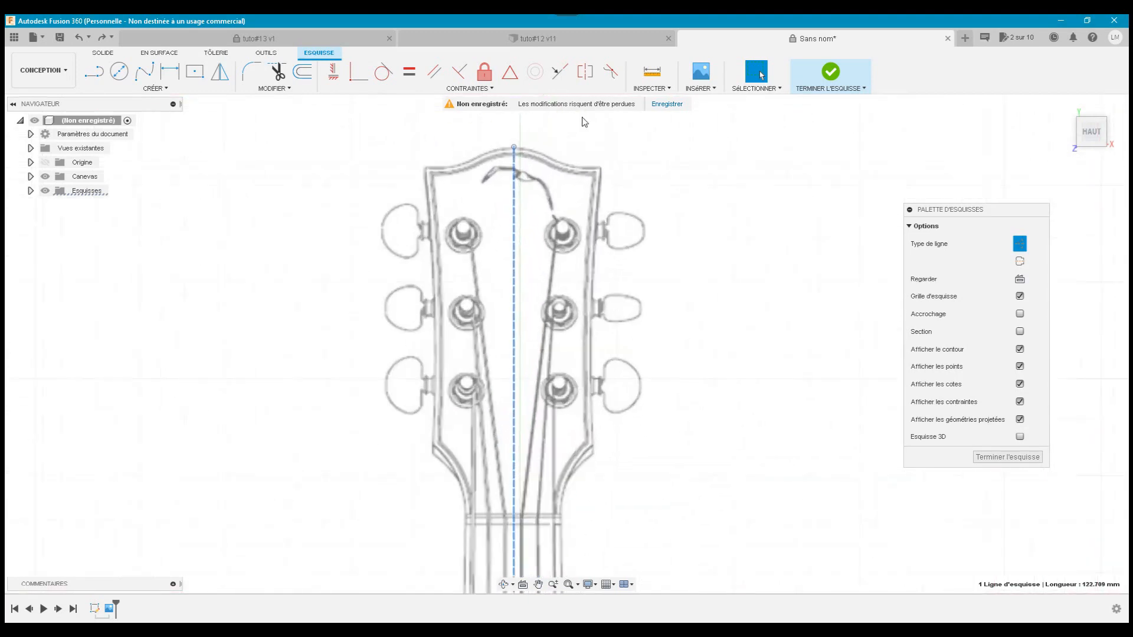
click(141, 72)
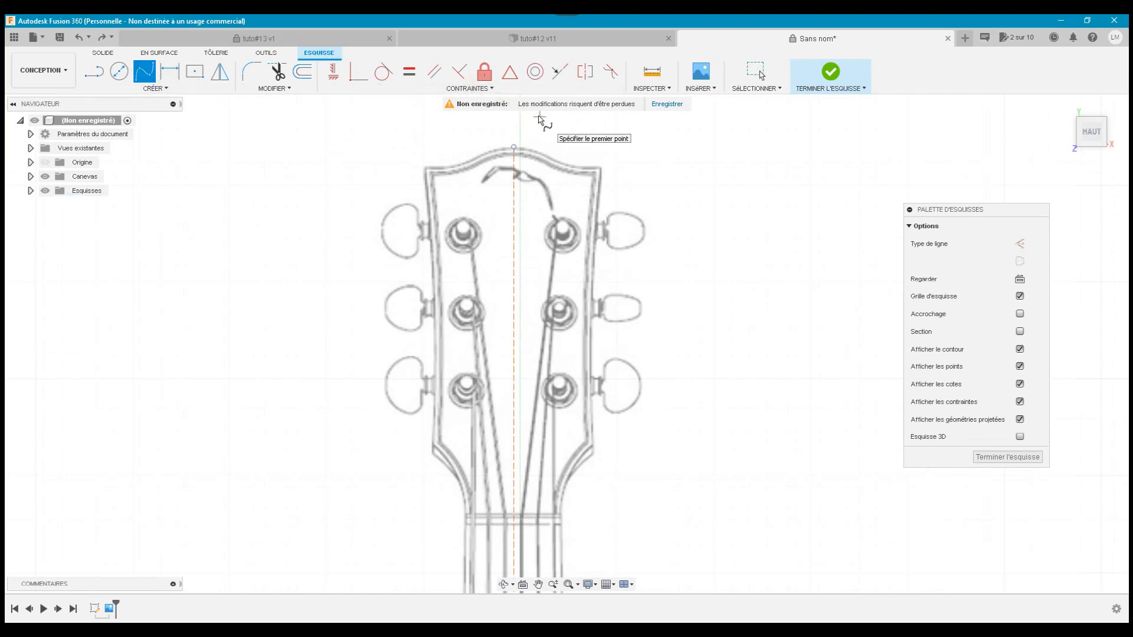
click(524, 147)
scroll(525, 152, up, 2)
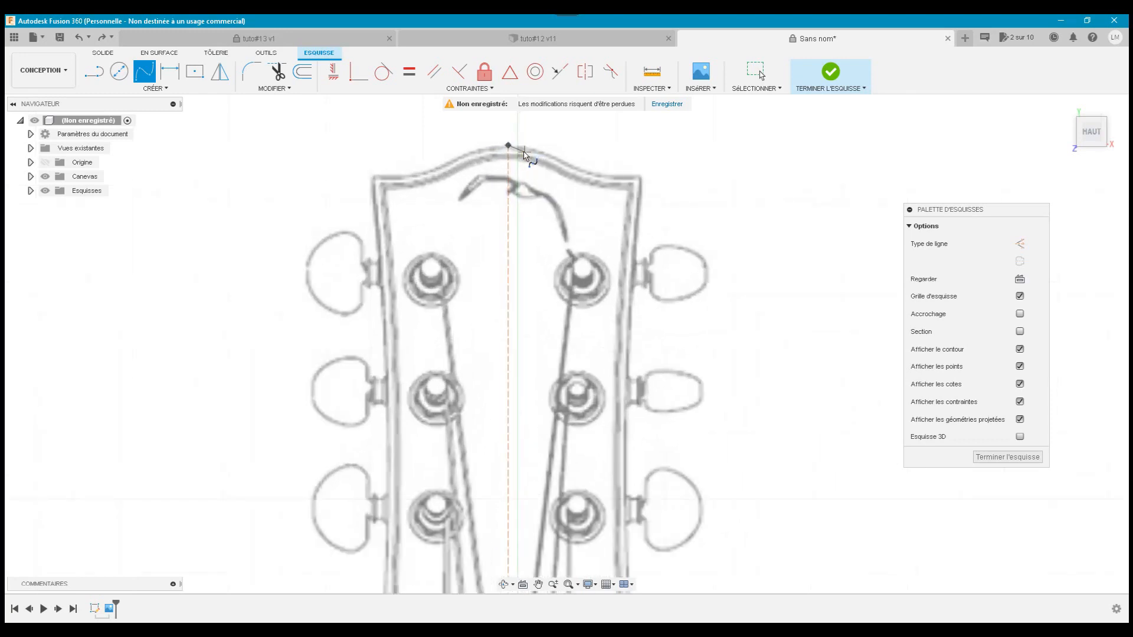
click(530, 152)
click(551, 158)
click(571, 170)
click(576, 170)
click(601, 177)
click(632, 178)
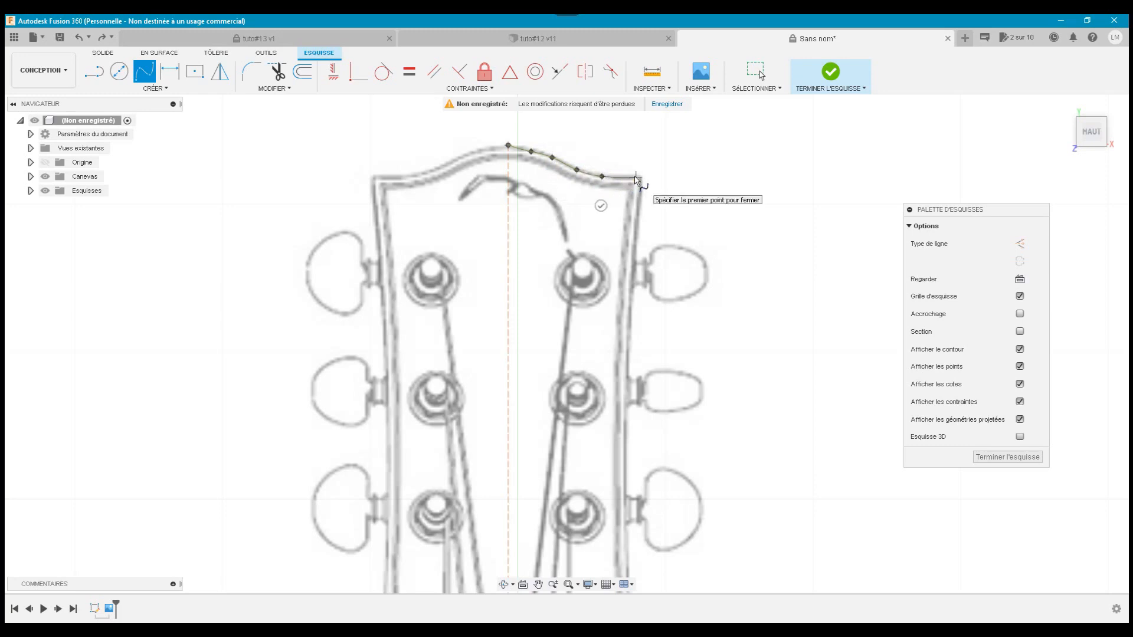
click(636, 178)
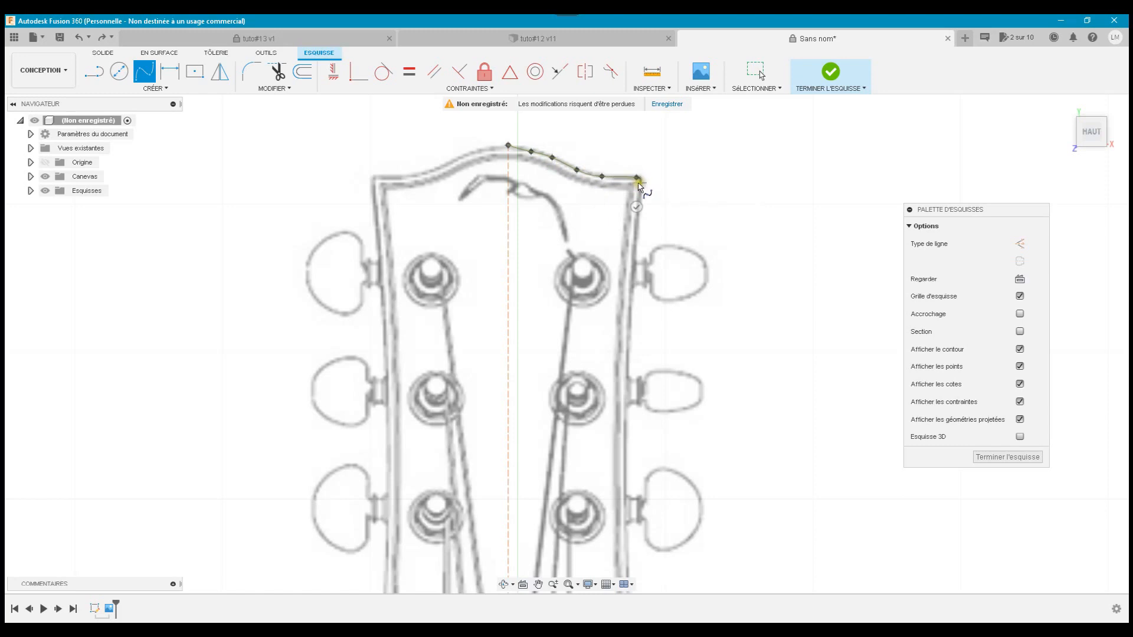
- Continue the fit-point spline down the headstock's right side, from the top corner to the lower corner where it narrows
click(637, 197)
click(635, 233)
click(631, 281)
click(628, 323)
click(625, 376)
click(624, 423)
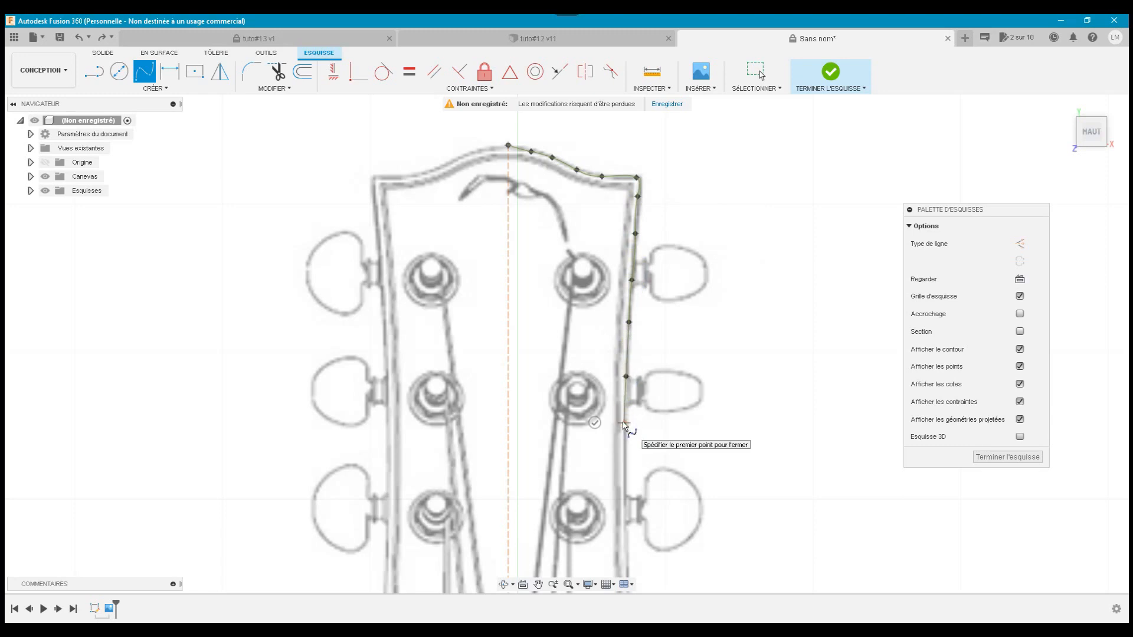
click(623, 463)
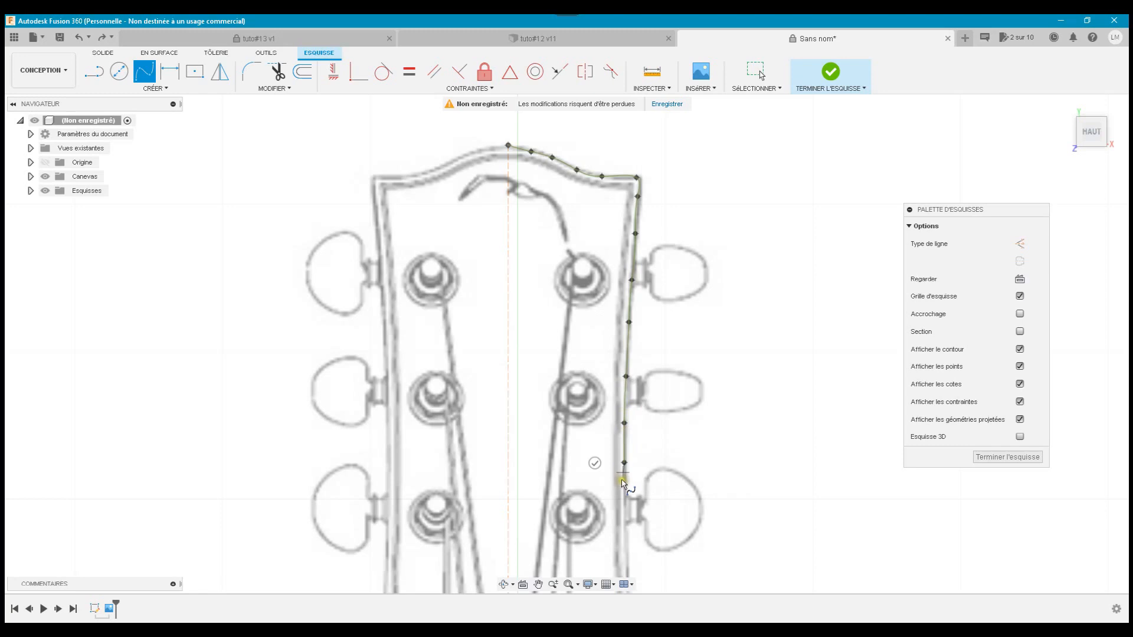
click(624, 502)
click(625, 543)
middle_drag(625, 543, 609, 323)
click(609, 323)
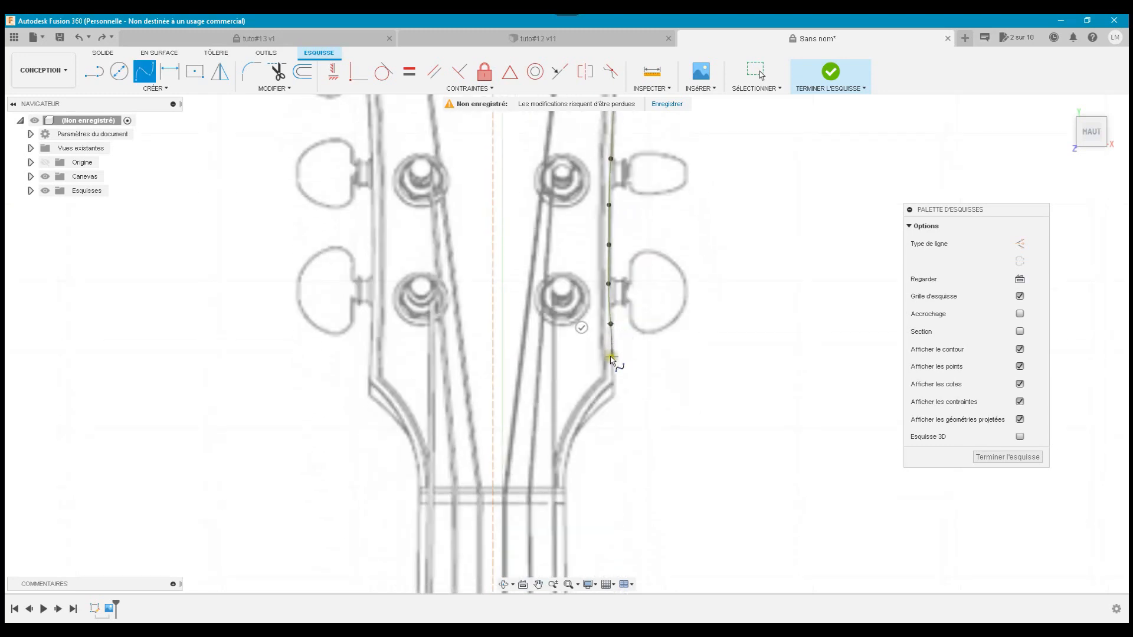
click(612, 361)
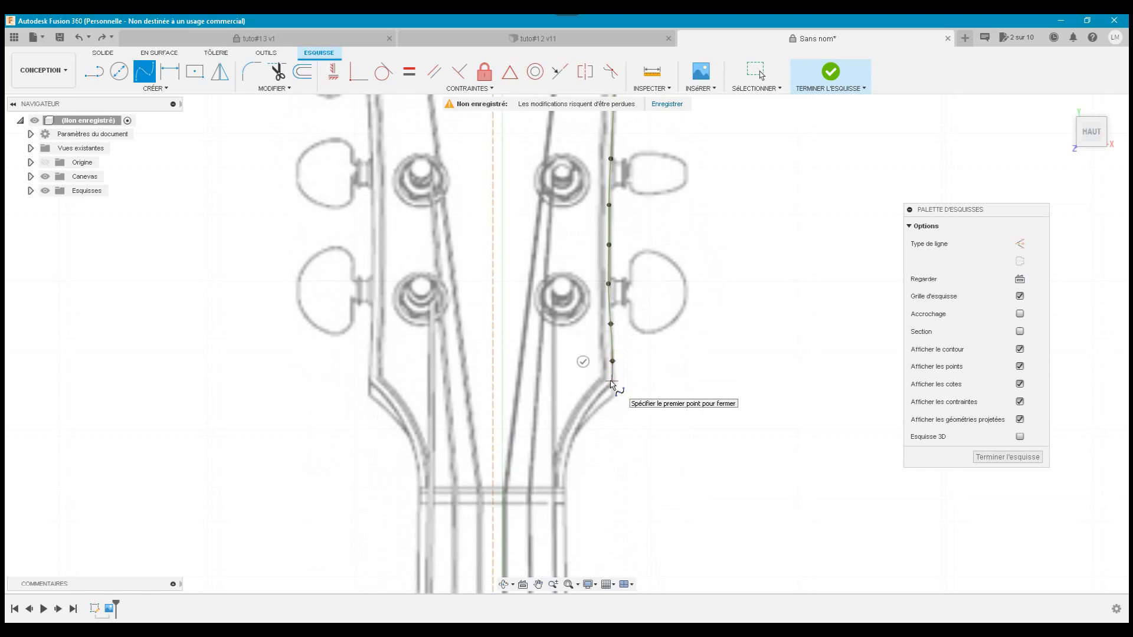
click(613, 394)
- Extend the spline along the headstock's inward curve to the right end of the nut and finish it there
click(598, 409)
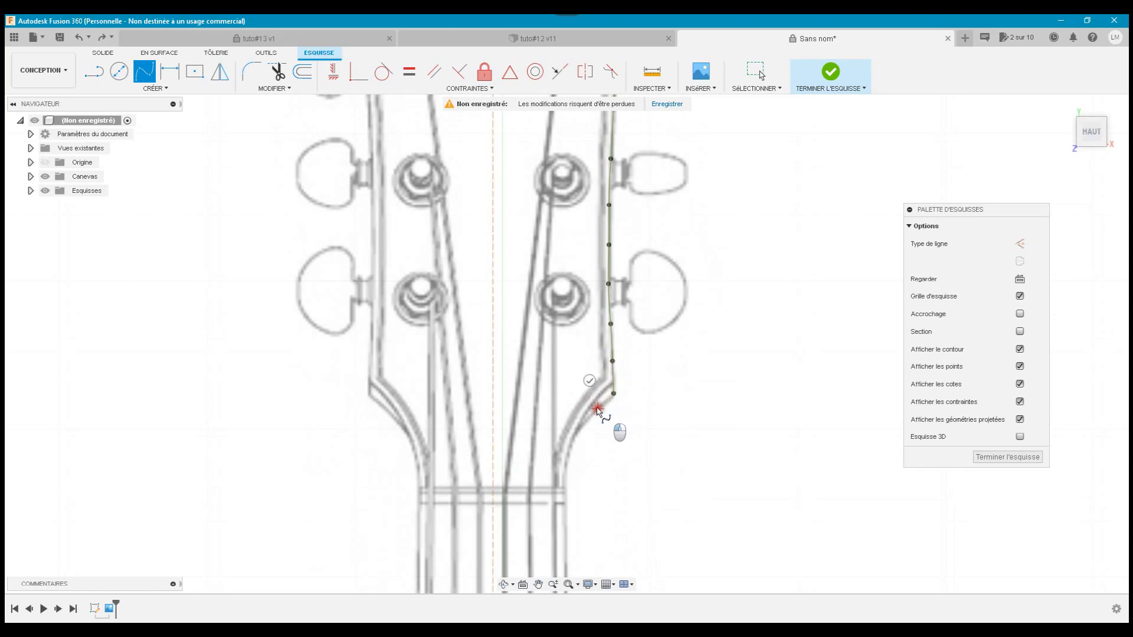
click(585, 422)
click(575, 438)
click(564, 467)
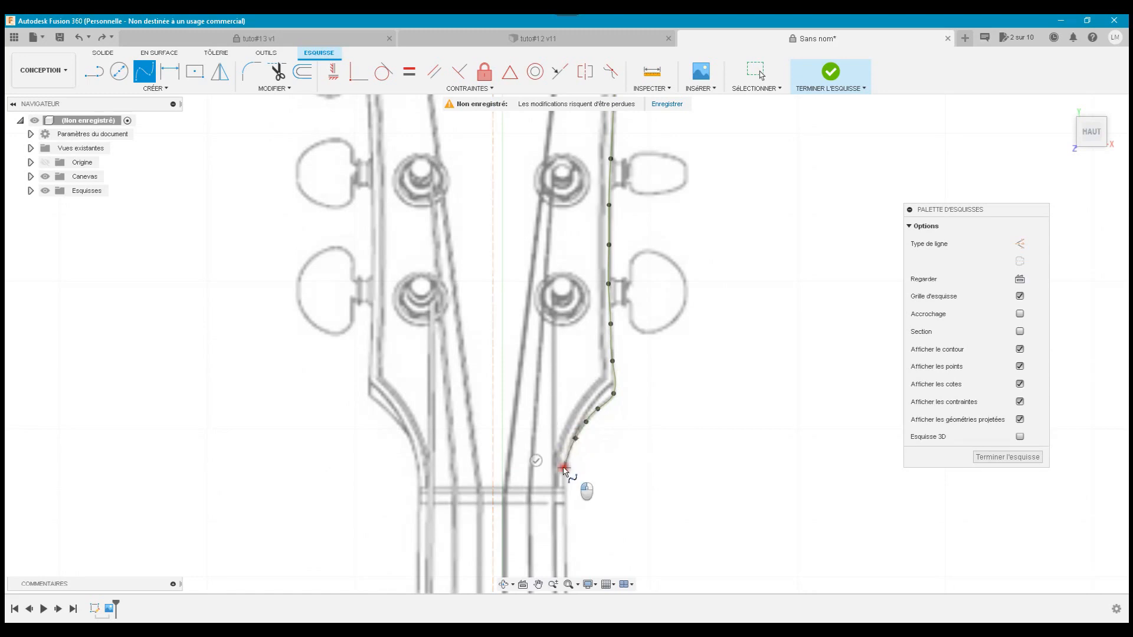
click(563, 503)
click(564, 504)
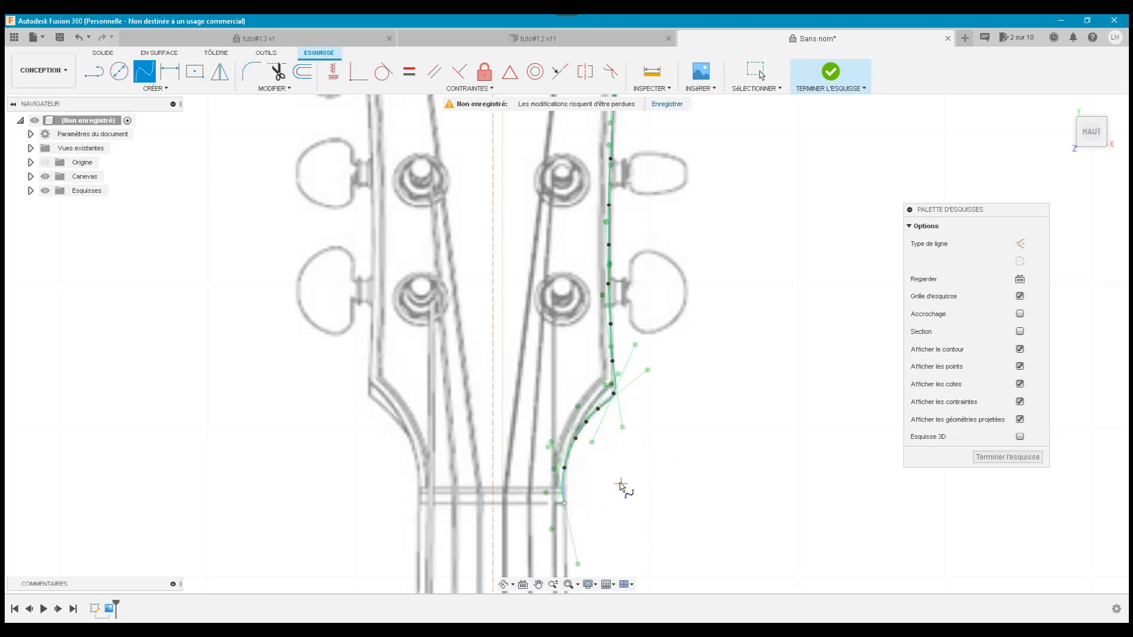
key(Escape)
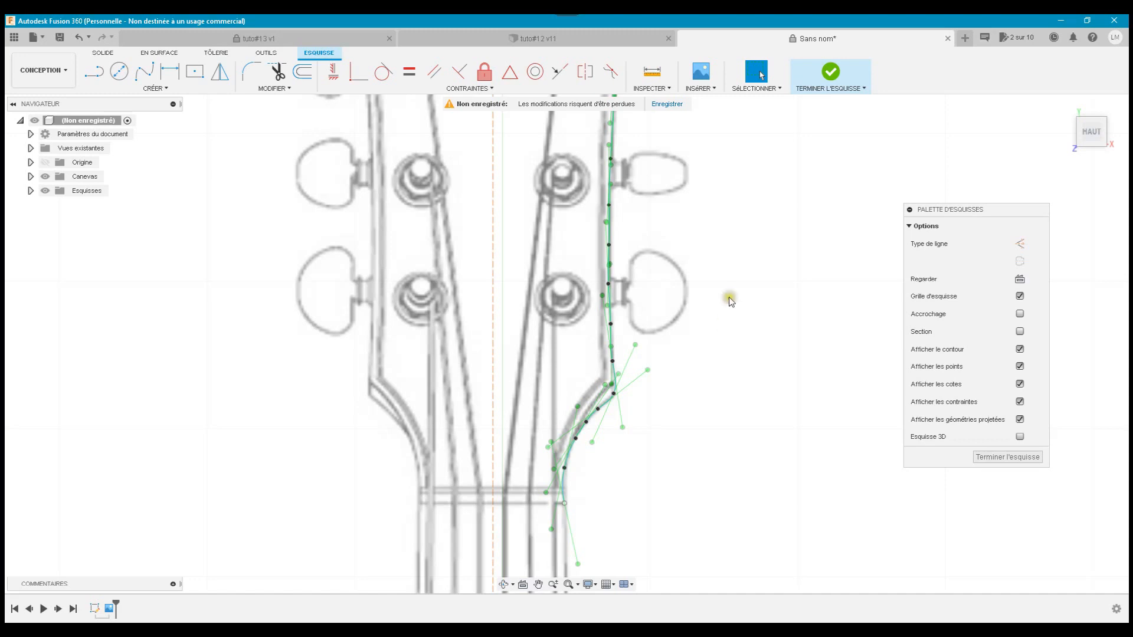
- Adjust the spline's fit points along the headstock's top edge and upper right side to match the reference outline
scroll(504, 222, down, 3)
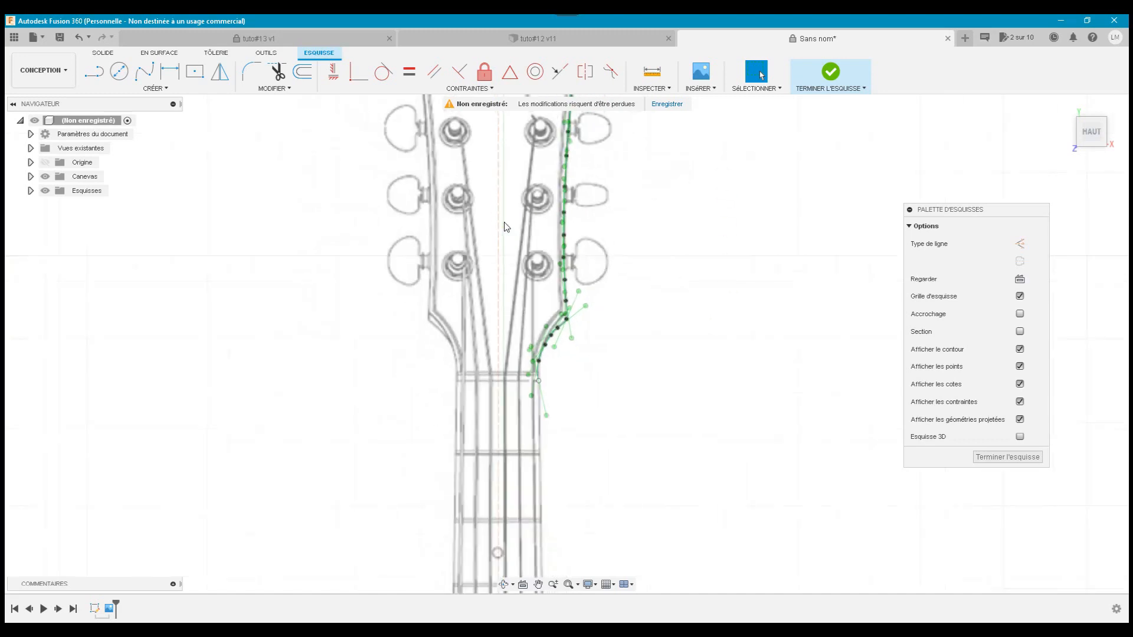
click(538, 584)
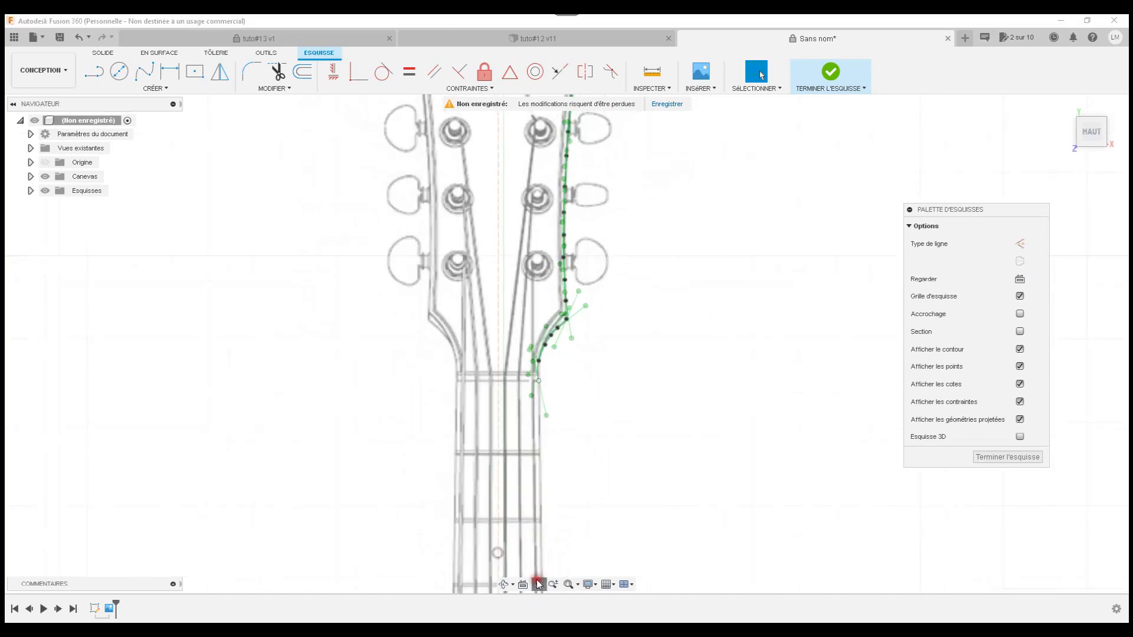
drag(614, 353, 654, 503)
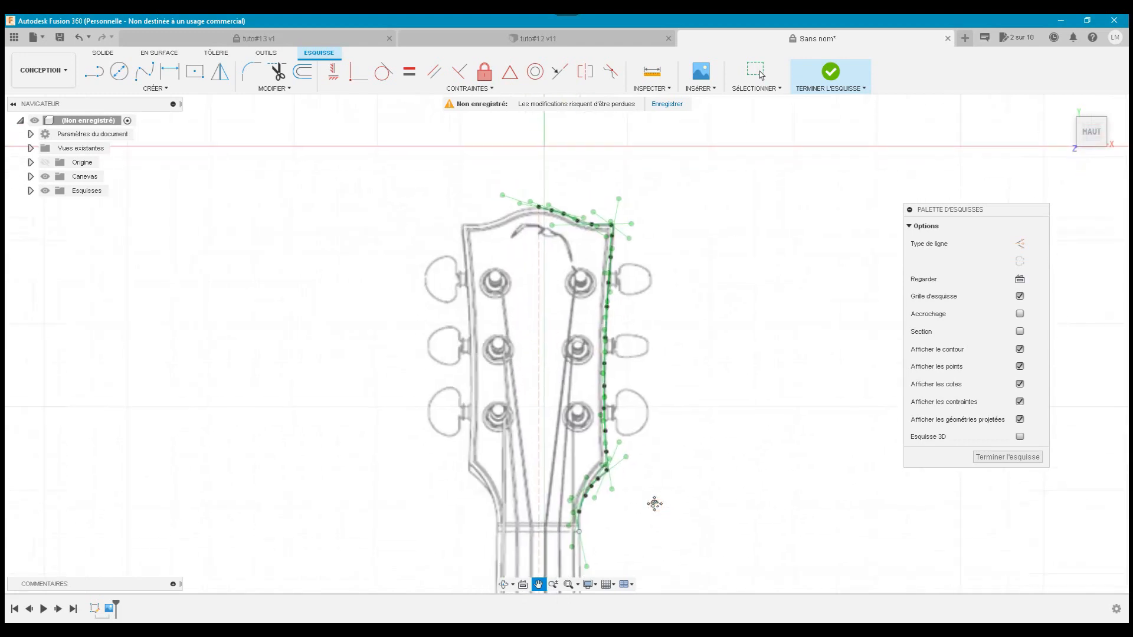
key(Escape)
click(729, 376)
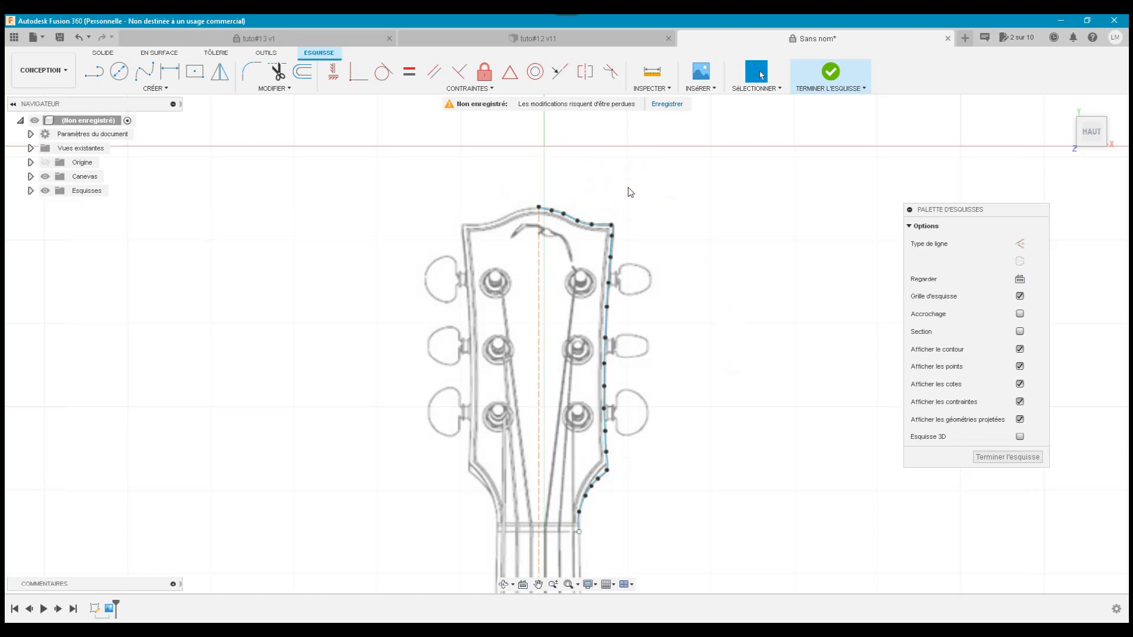
scroll(627, 186, up, 2)
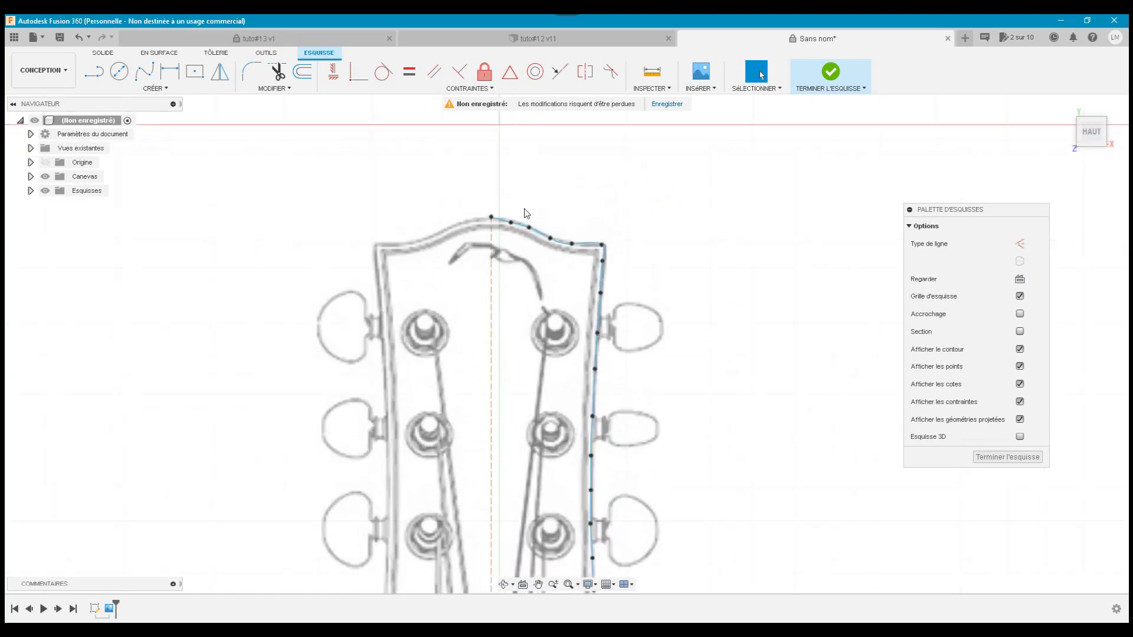
click(509, 222)
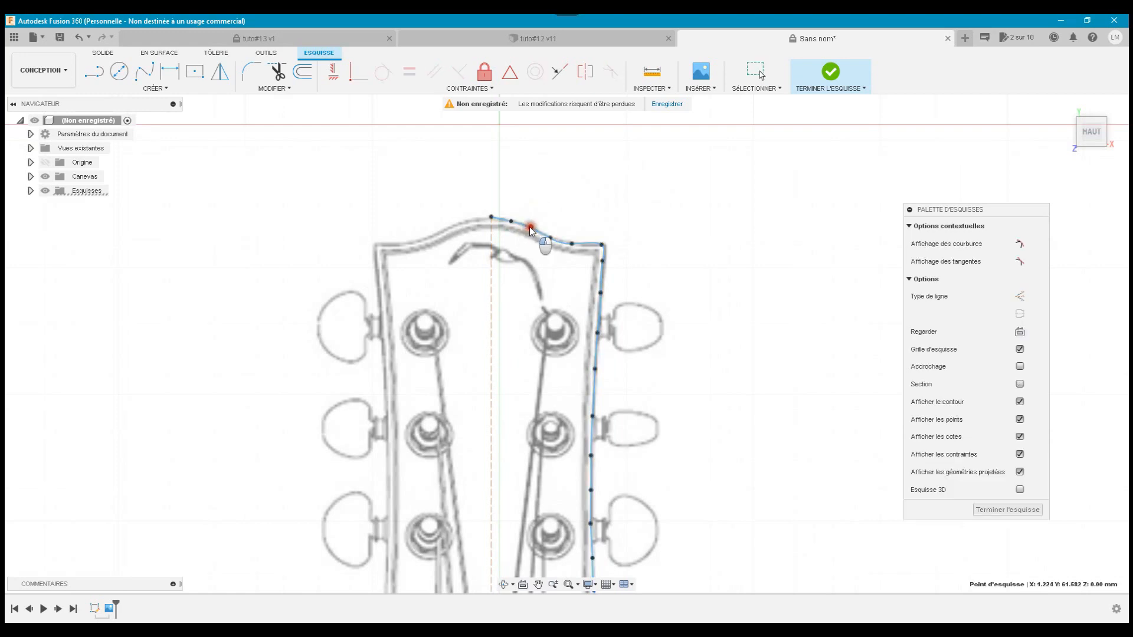
scroll(529, 228, up, 2)
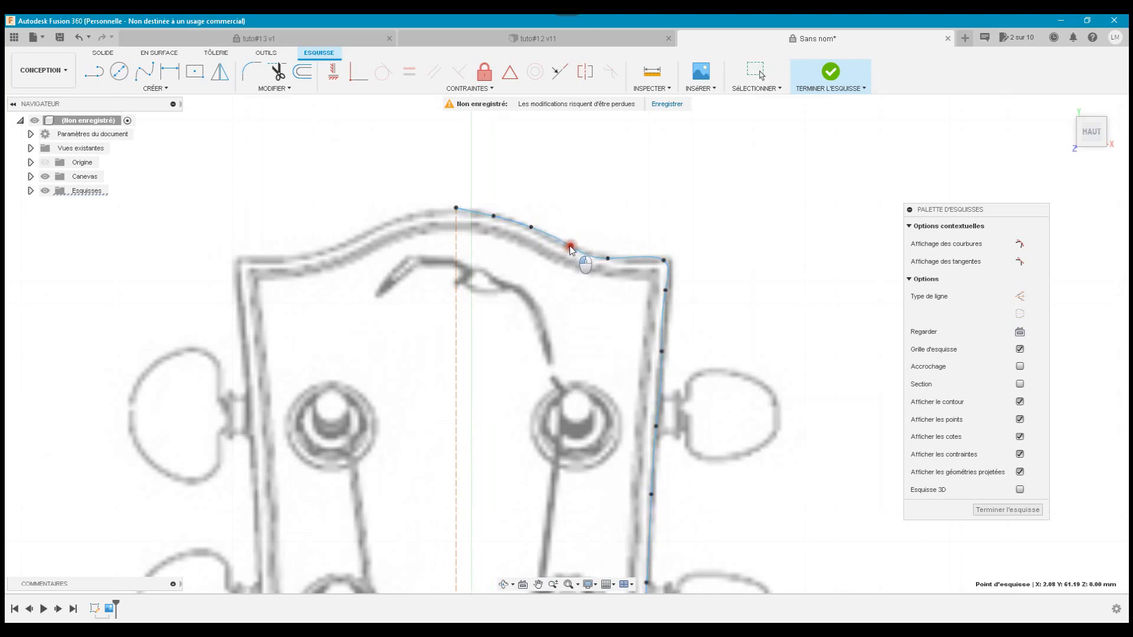
click(600, 258)
drag(606, 258, 611, 256)
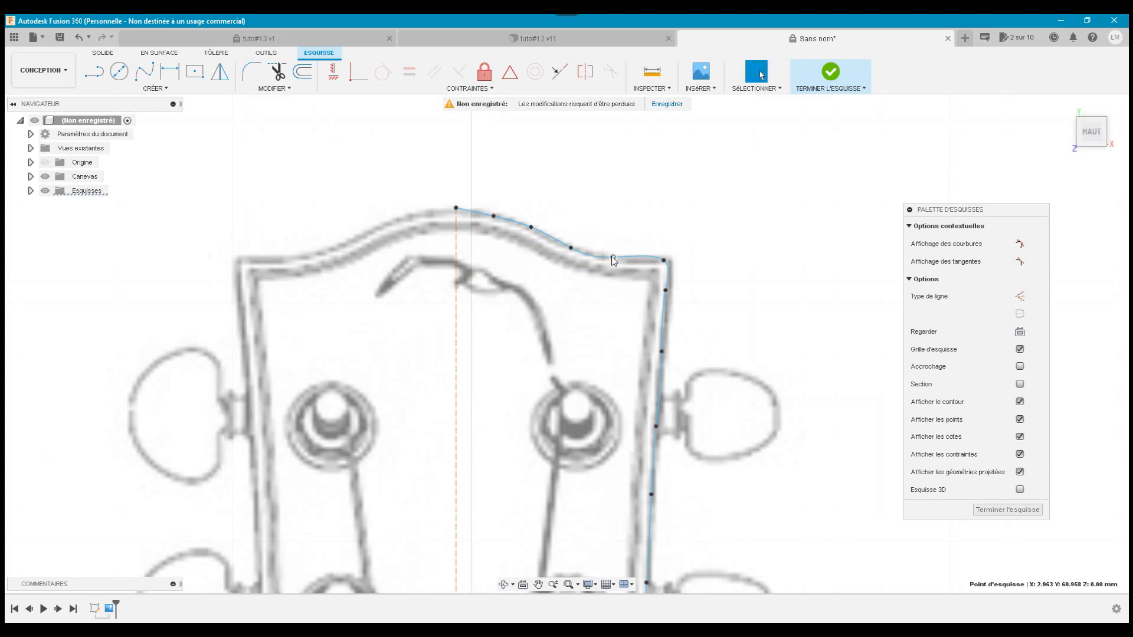
drag(663, 264, 668, 293)
drag(659, 348, 662, 354)
- Draw a straight line about 43.2 mm long along the neck's right edge, from the headstock spline's lower end to the body's upper edge
click(567, 585)
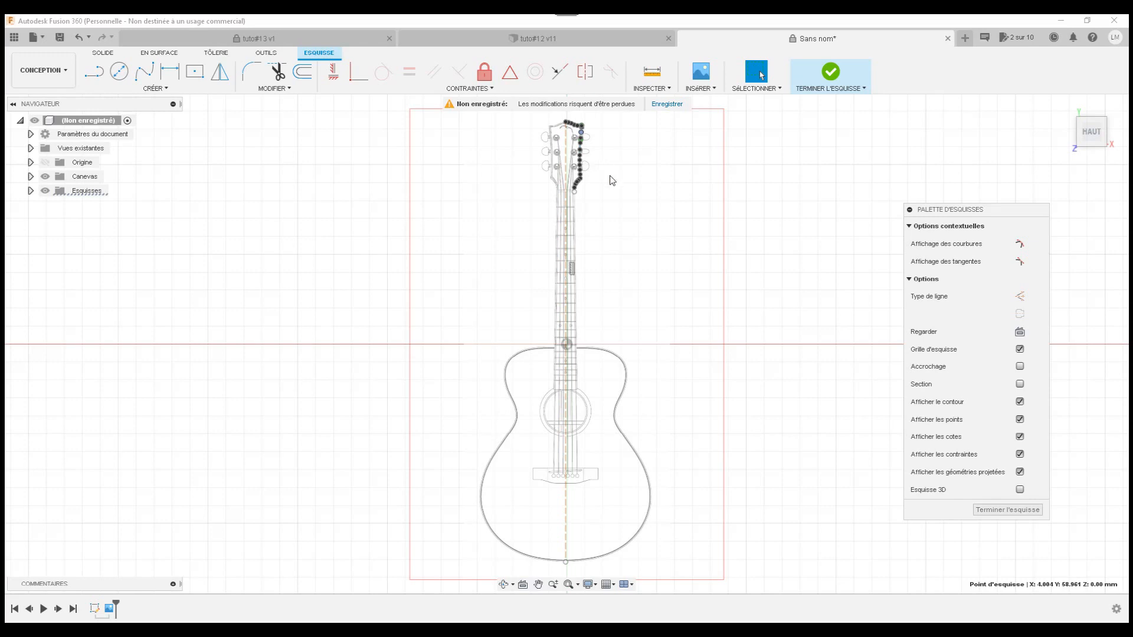
scroll(609, 176, up, 2)
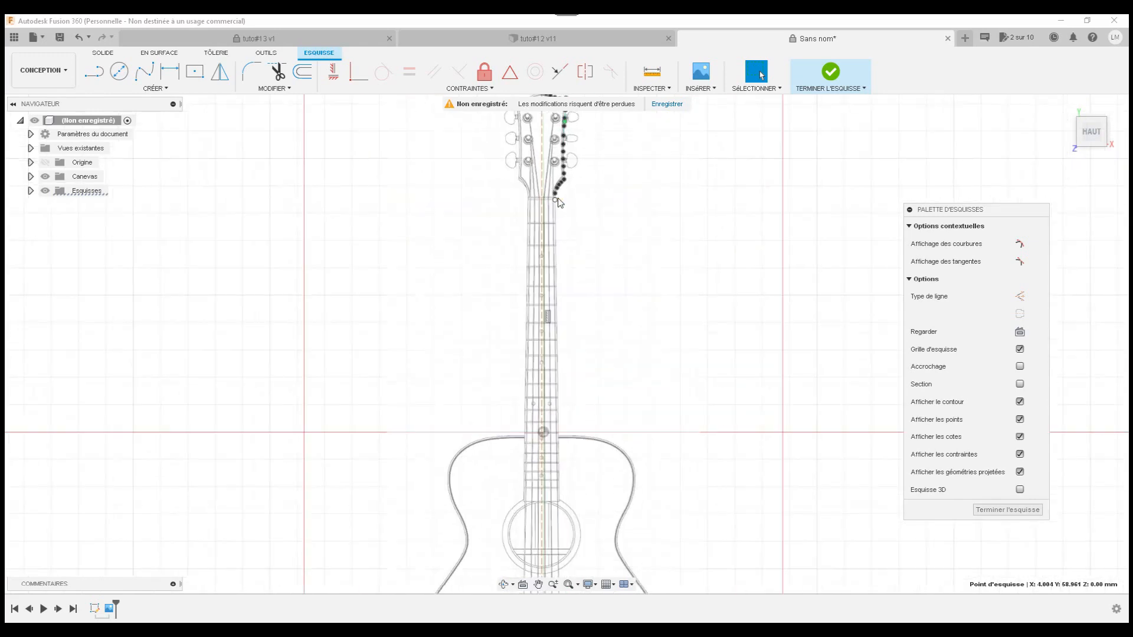
scroll(619, 292, up, 1)
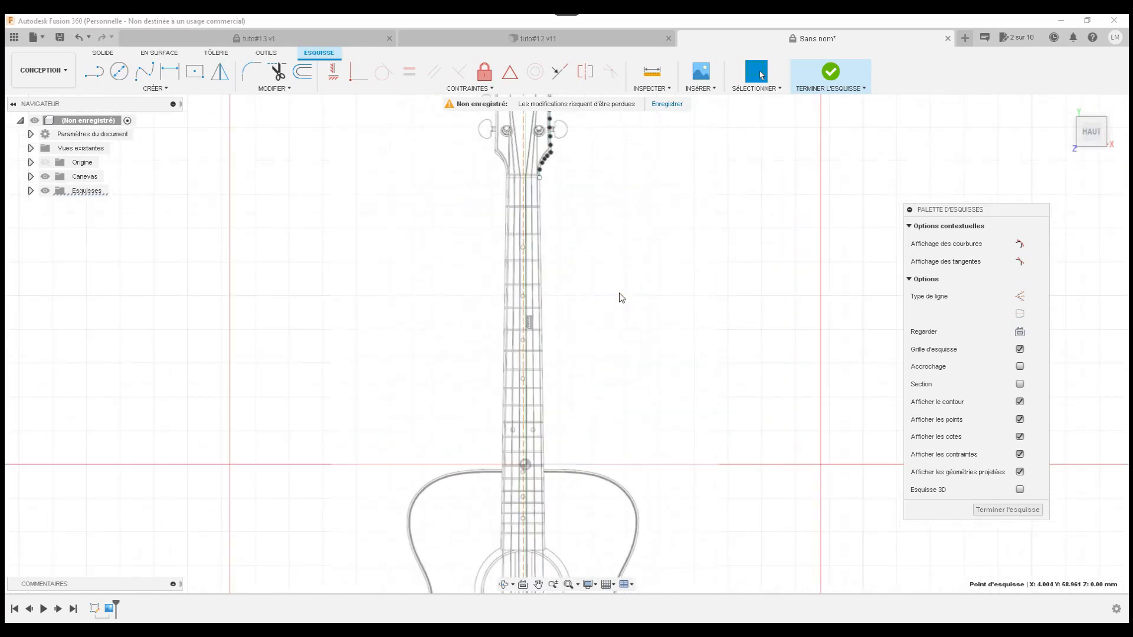
scroll(596, 203, up, 1)
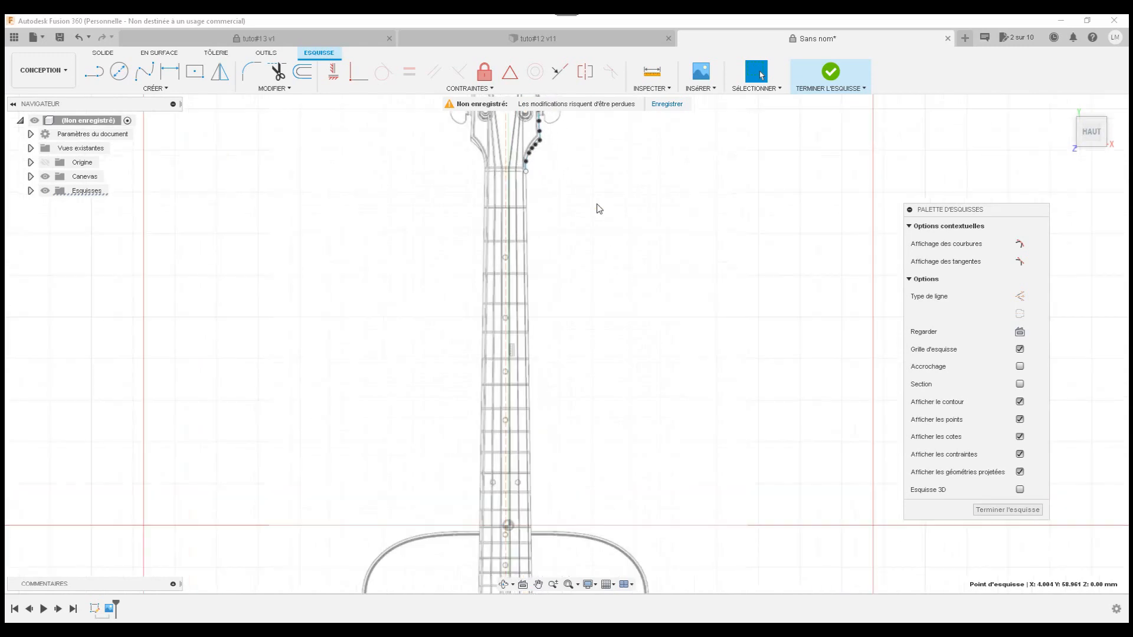
click(90, 72)
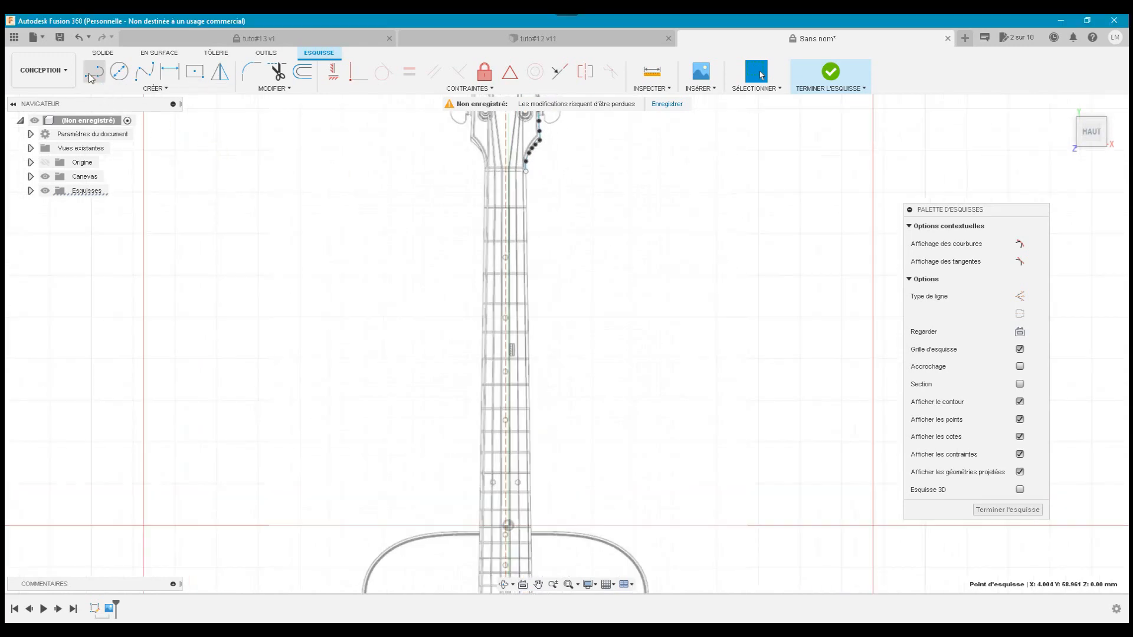
click(525, 171)
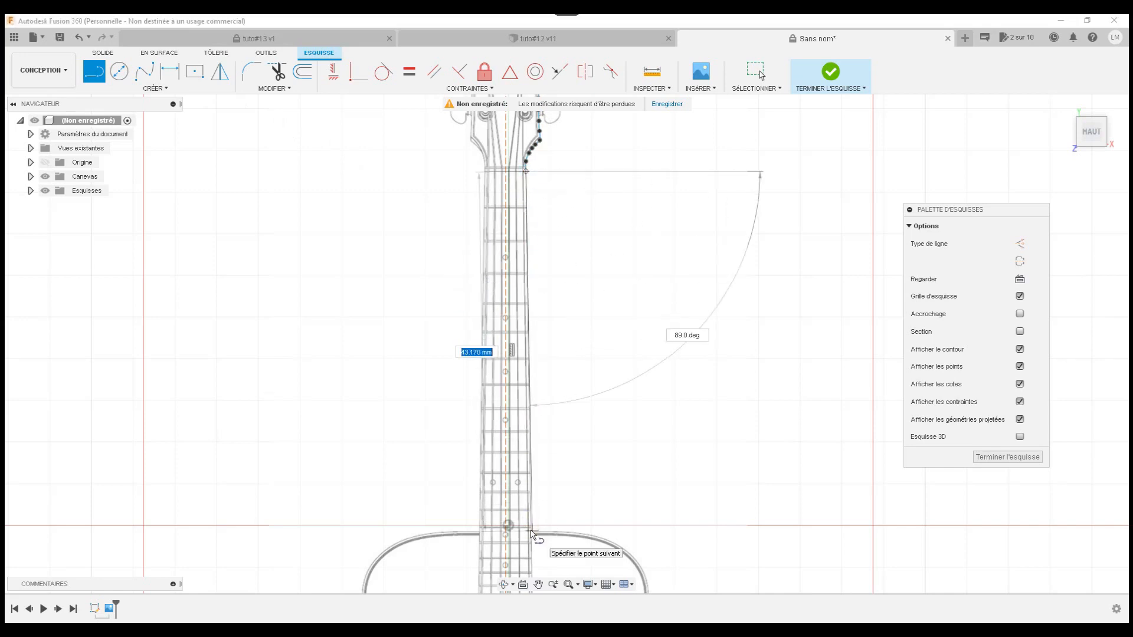
scroll(535, 537, up, 3)
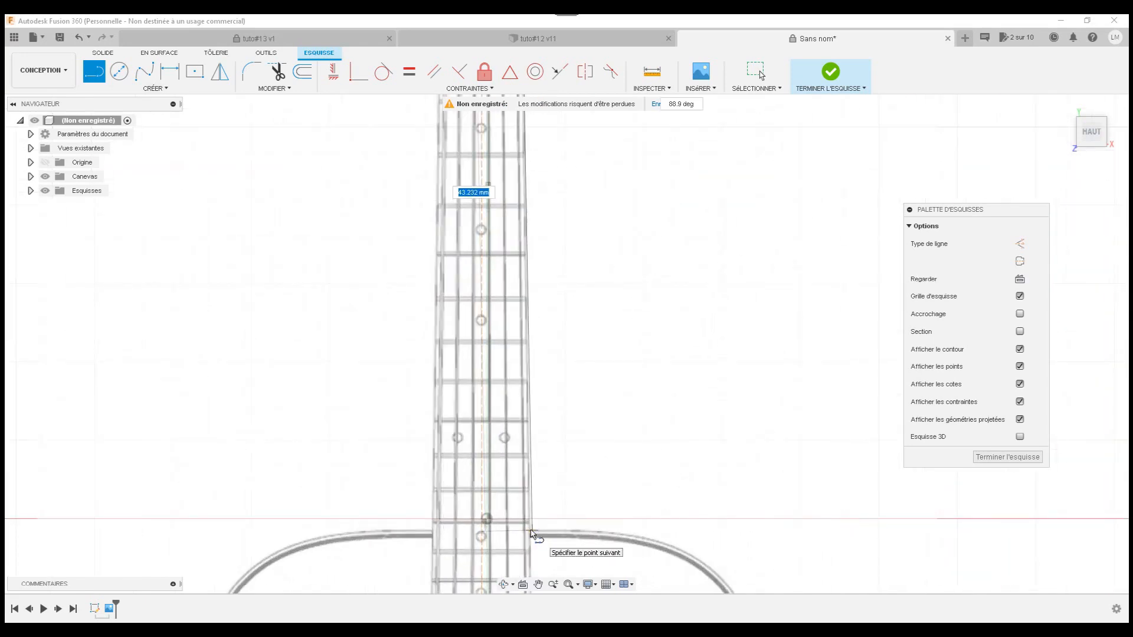
click(532, 531)
click(503, 531)
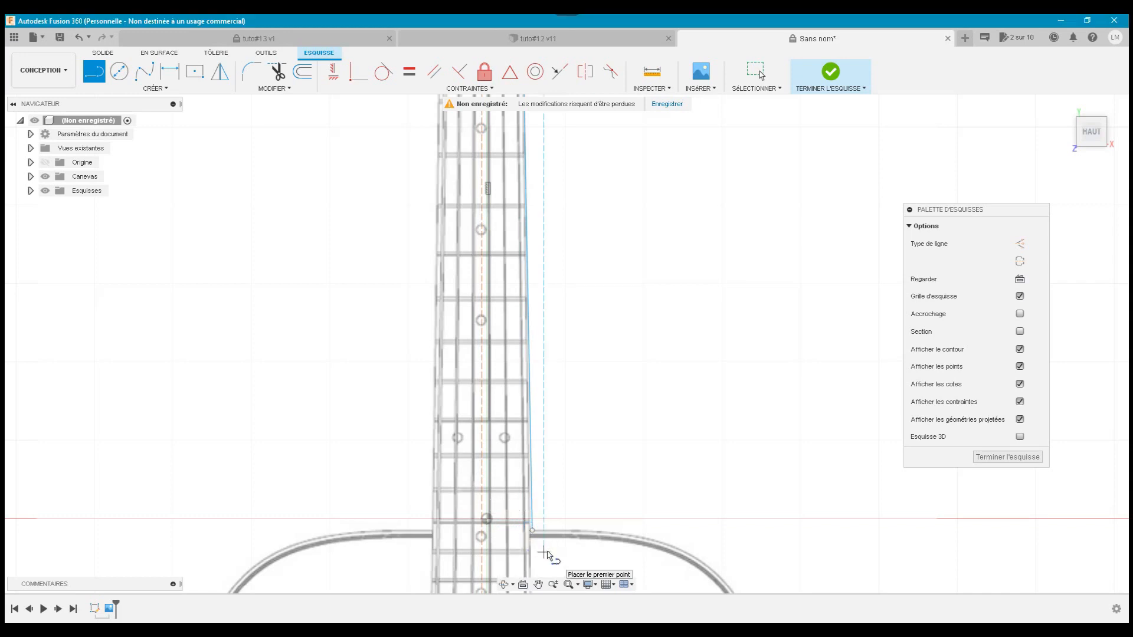
click(567, 584)
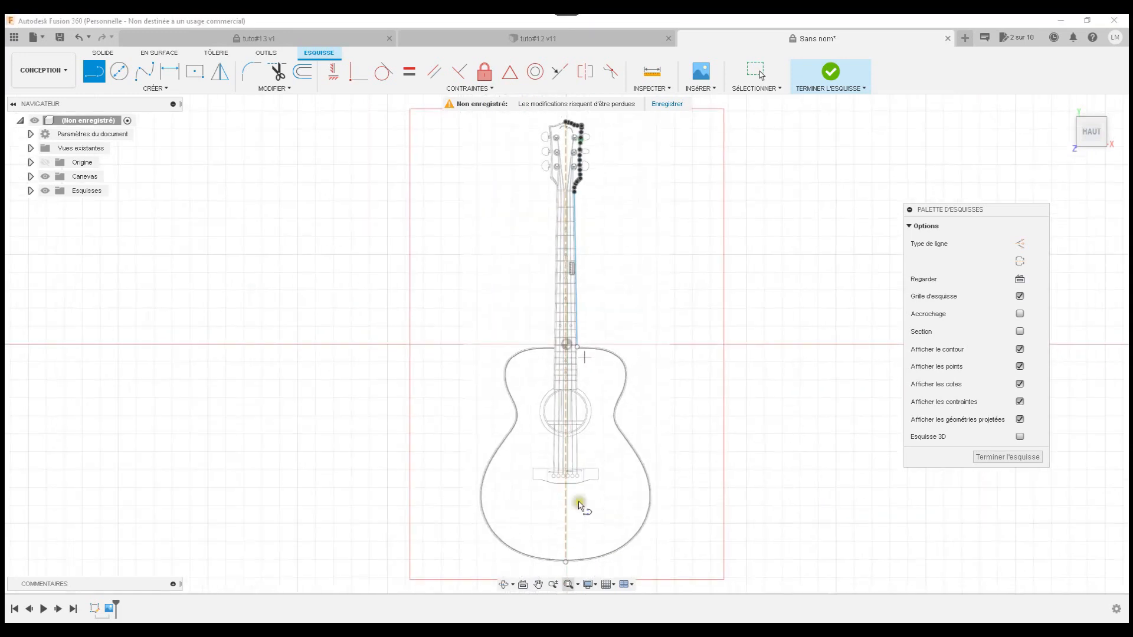
key(Escape)
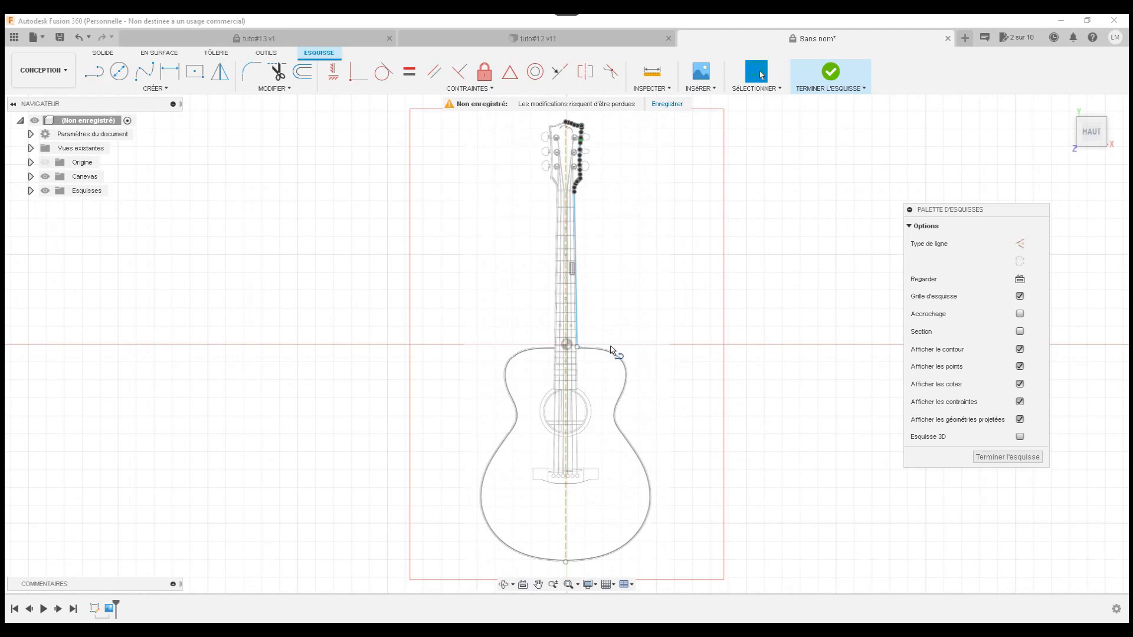
scroll(610, 350, up, 3)
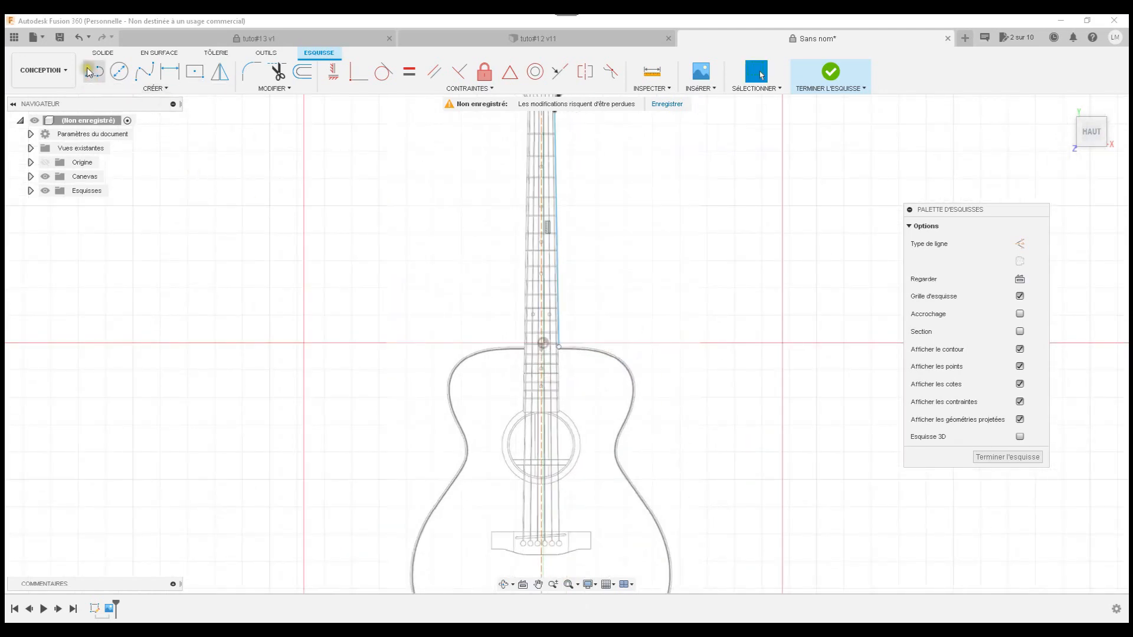
click(142, 69)
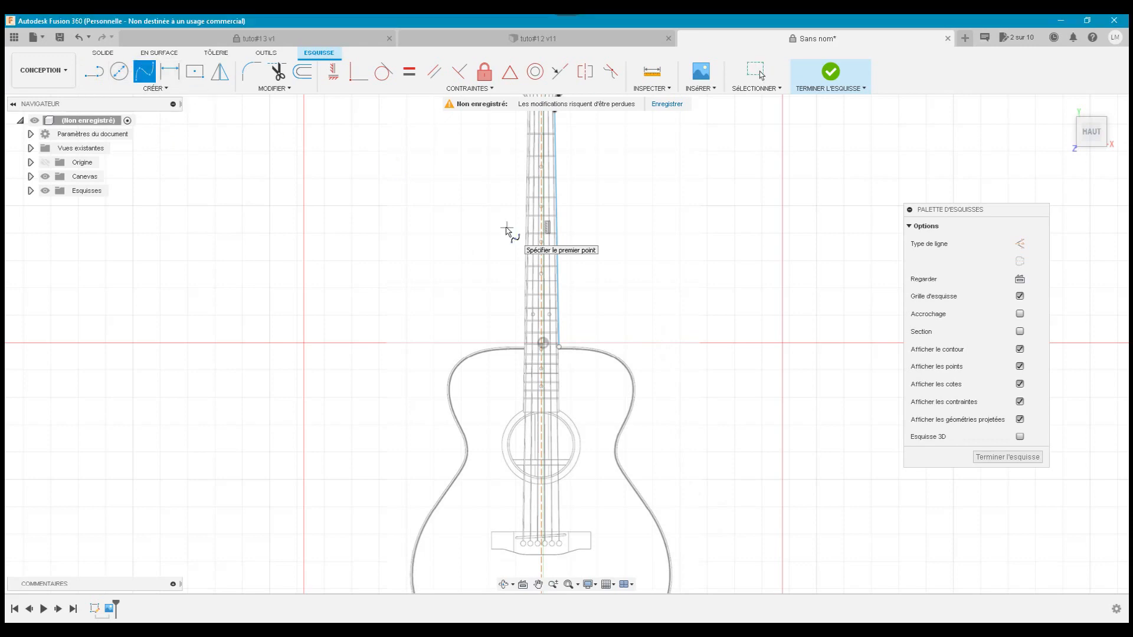
scroll(614, 297, up, 3)
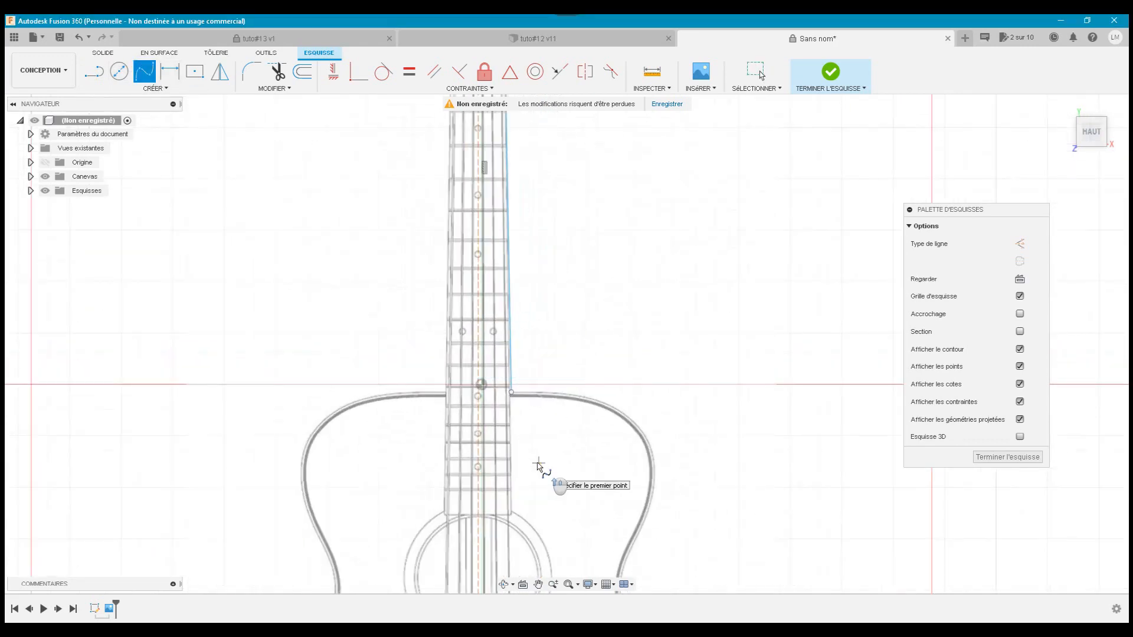
scroll(539, 463, up, 3)
click(493, 343)
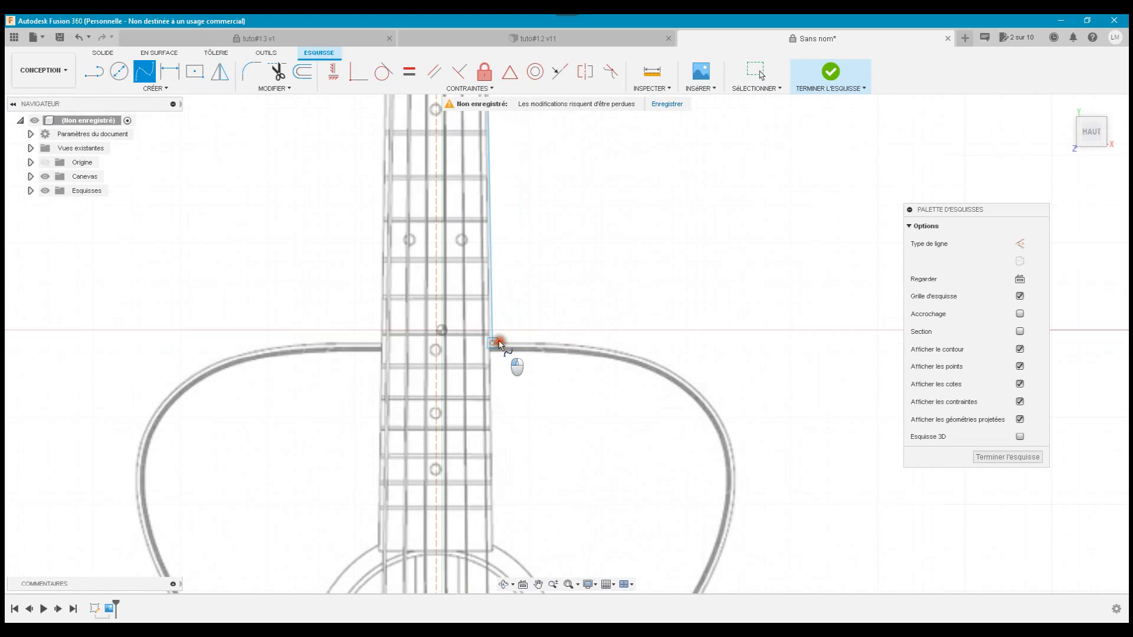
click(527, 343)
click(575, 344)
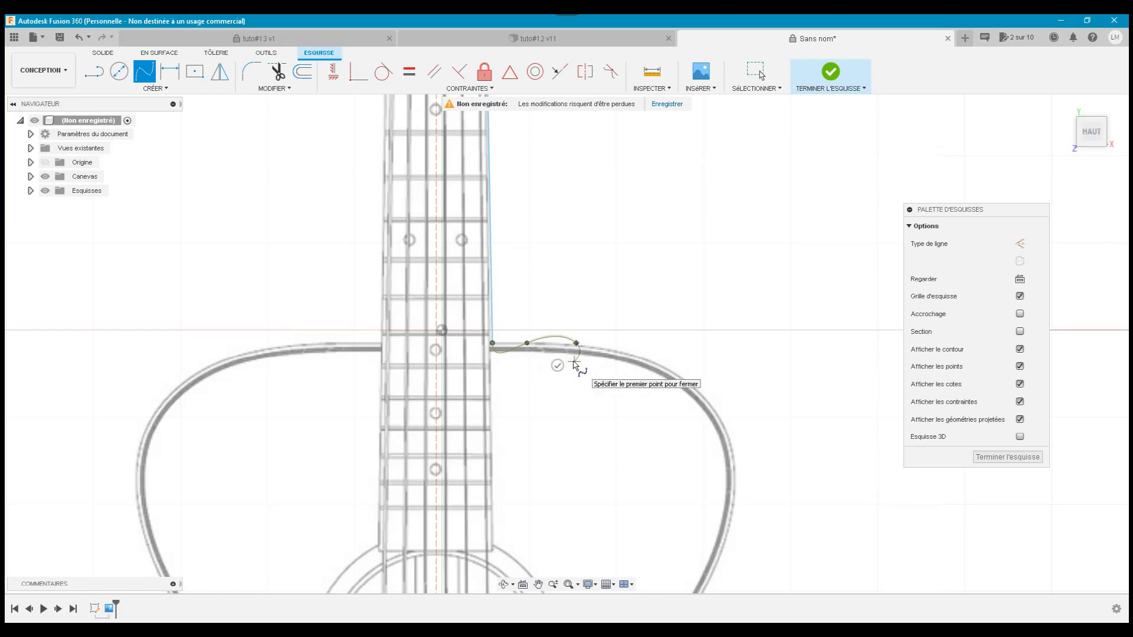
key(Escape)
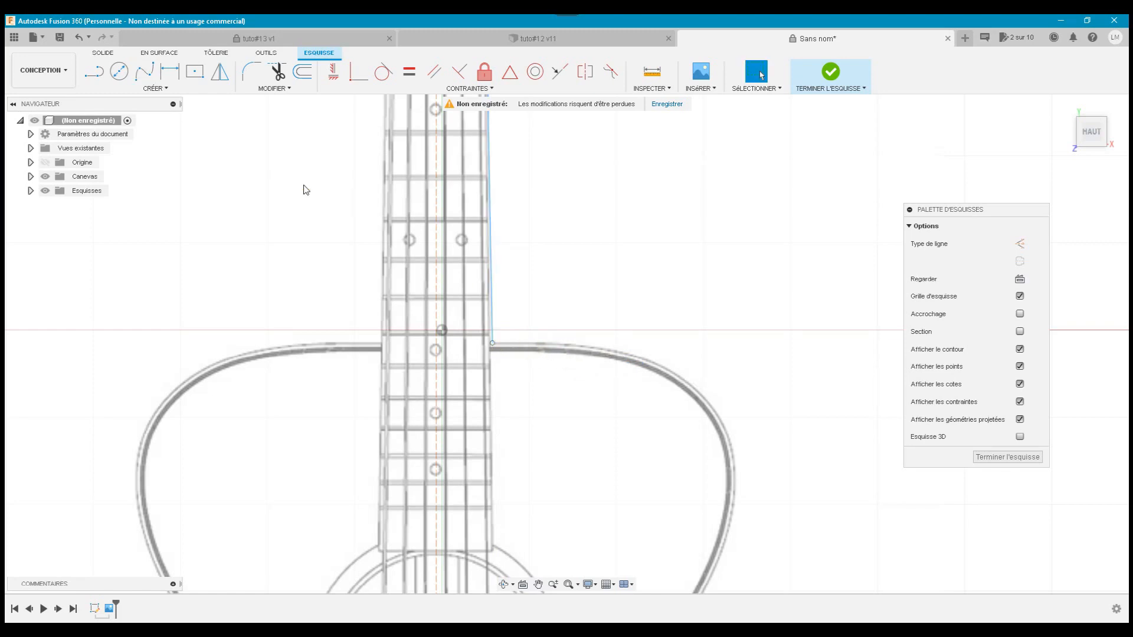
- Start a fit-point spline at the lower end of the neck's edge line and trace the flat part of the body's upper edge
click(146, 72)
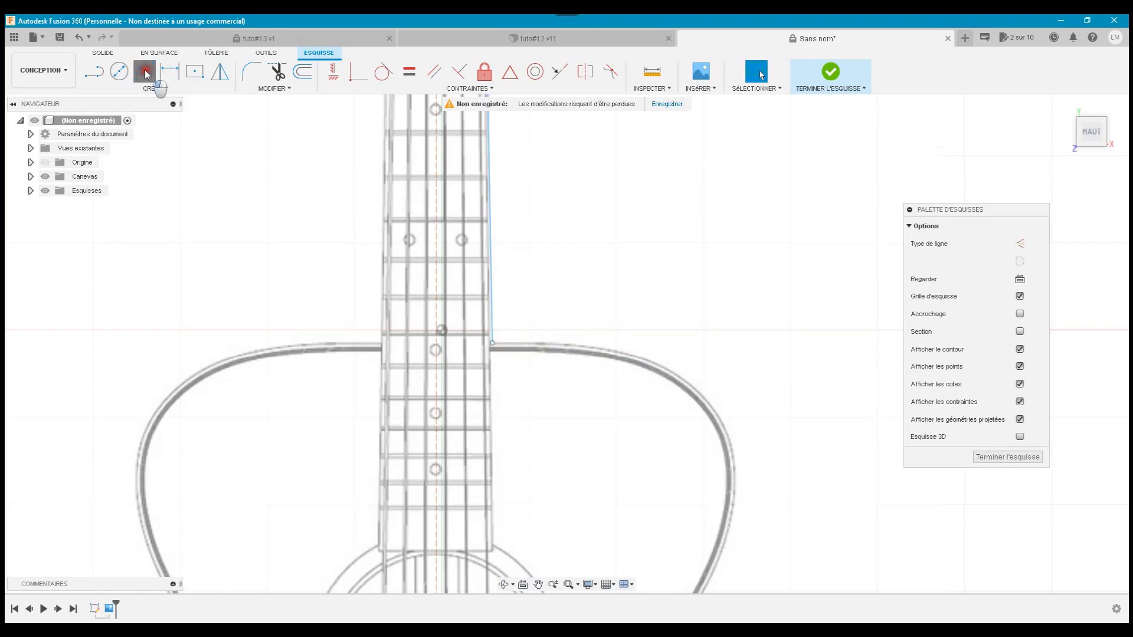
click(492, 342)
click(508, 342)
click(525, 342)
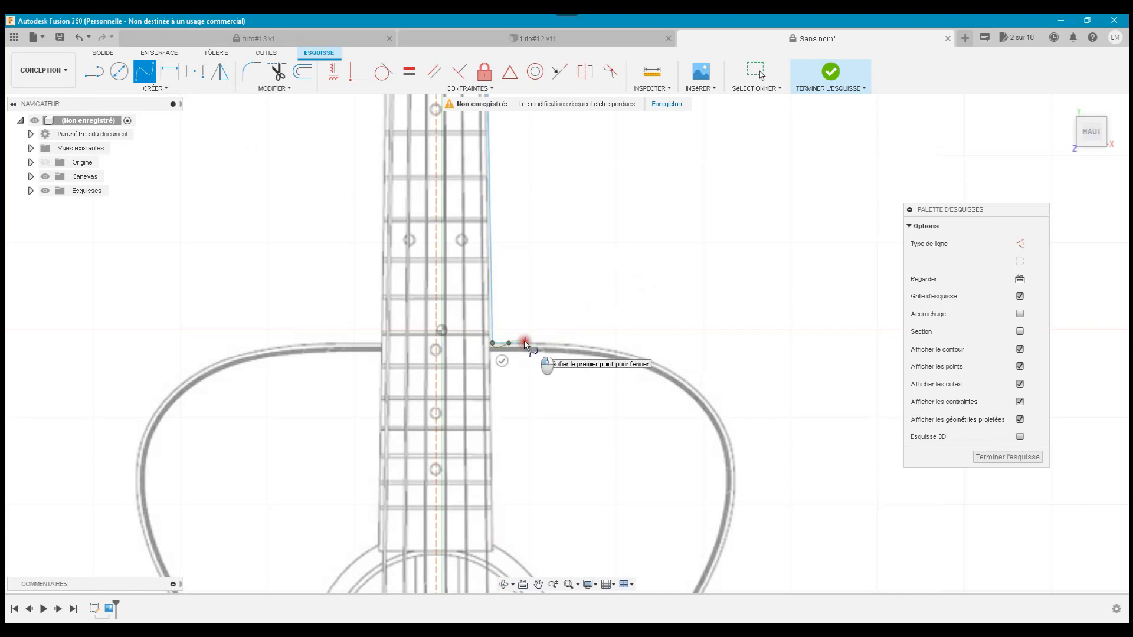
click(549, 342)
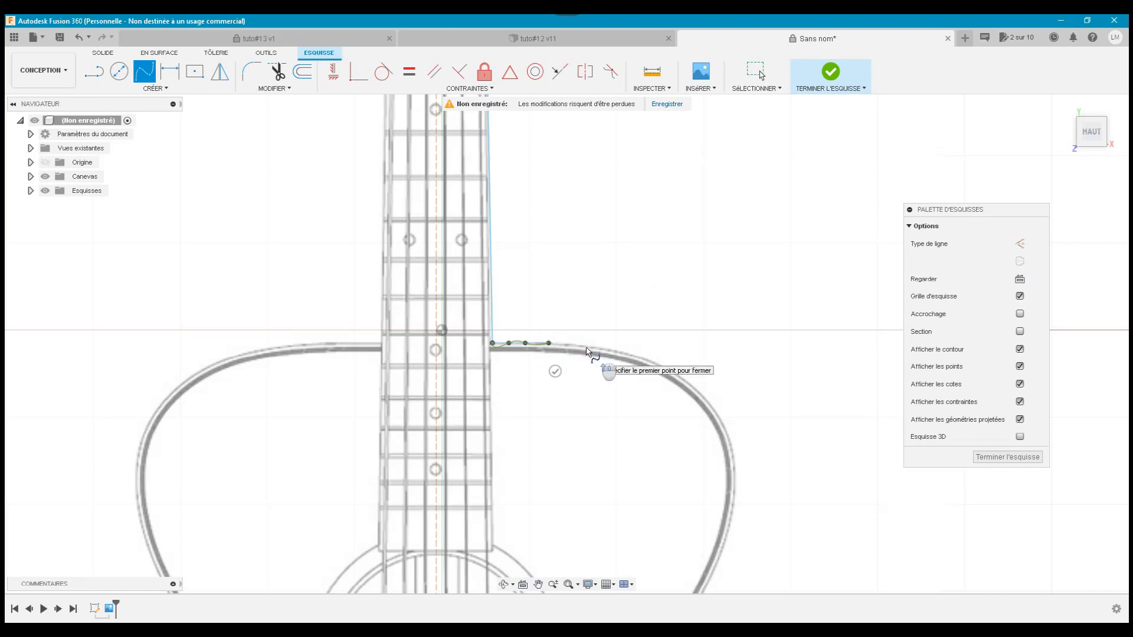
scroll(587, 349, up, 3)
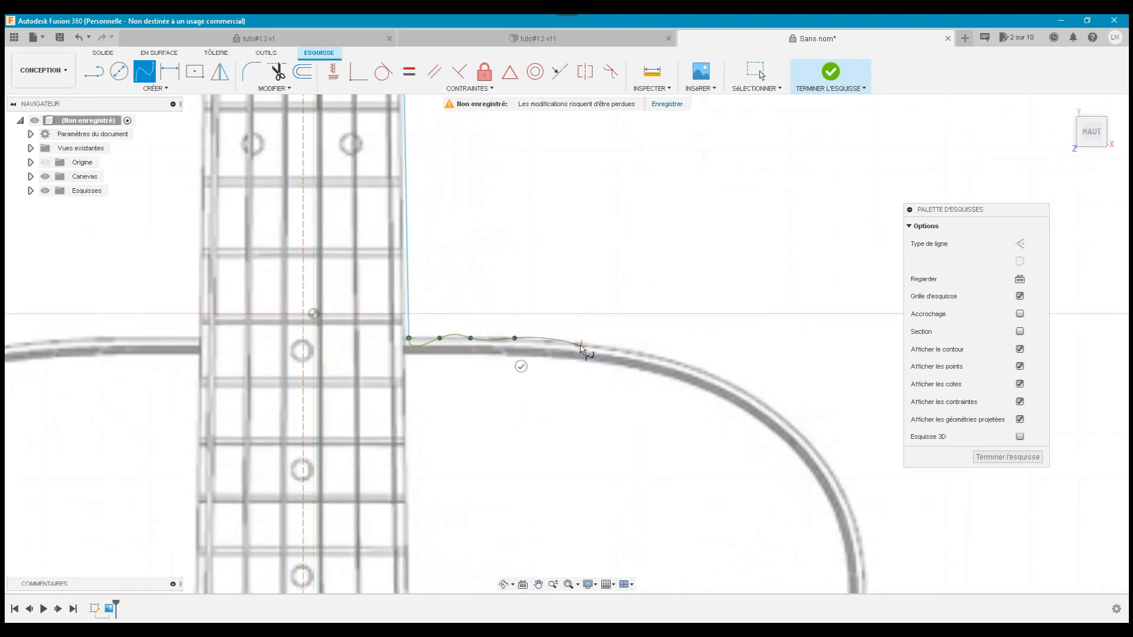
click(584, 346)
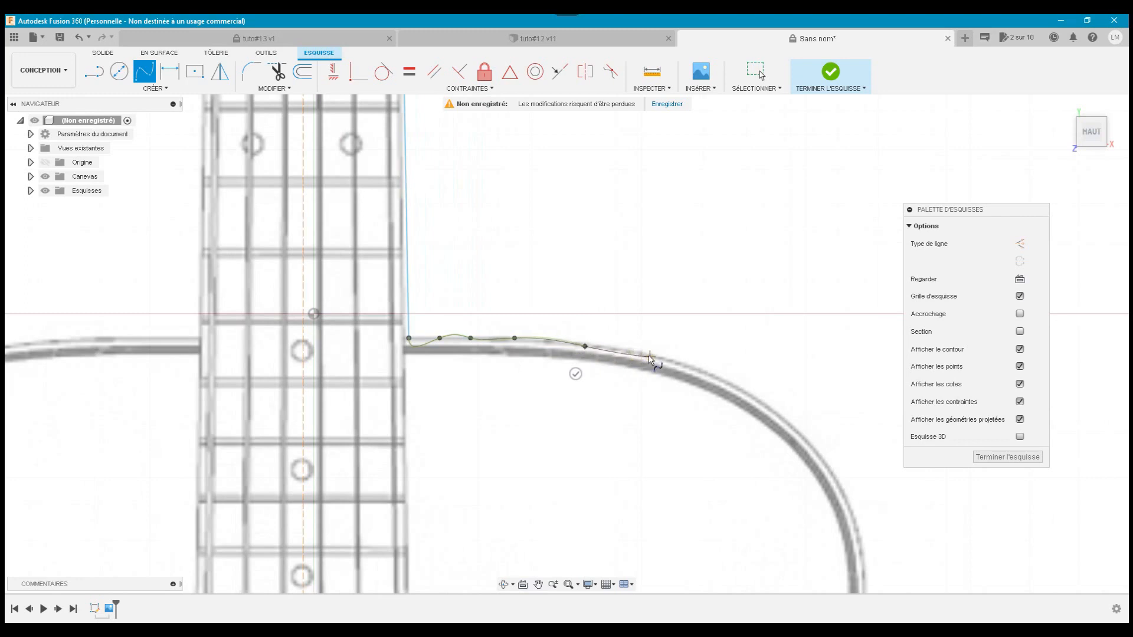
- Extend the spline around the rounded shoulder of the body's upper bout, following its outer contour
click(706, 373)
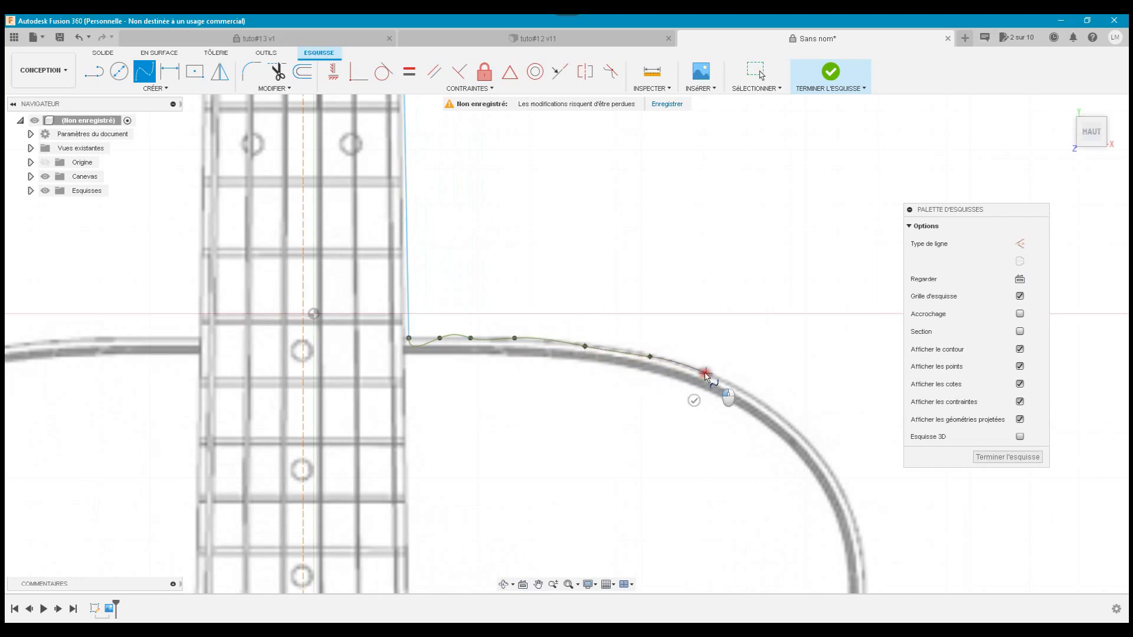
click(773, 410)
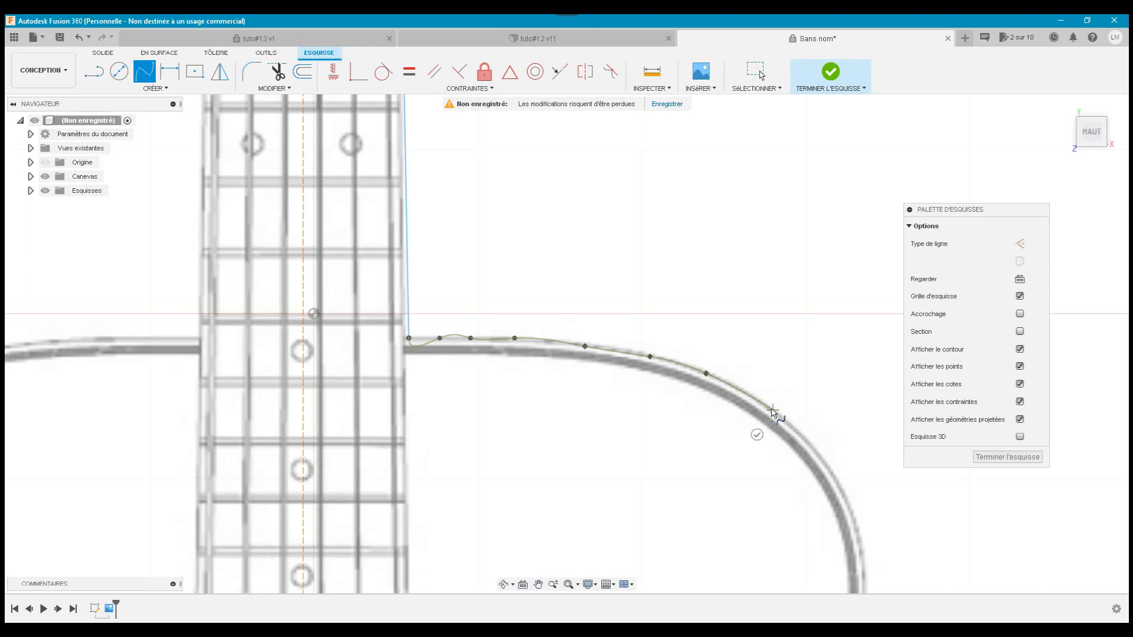
click(818, 454)
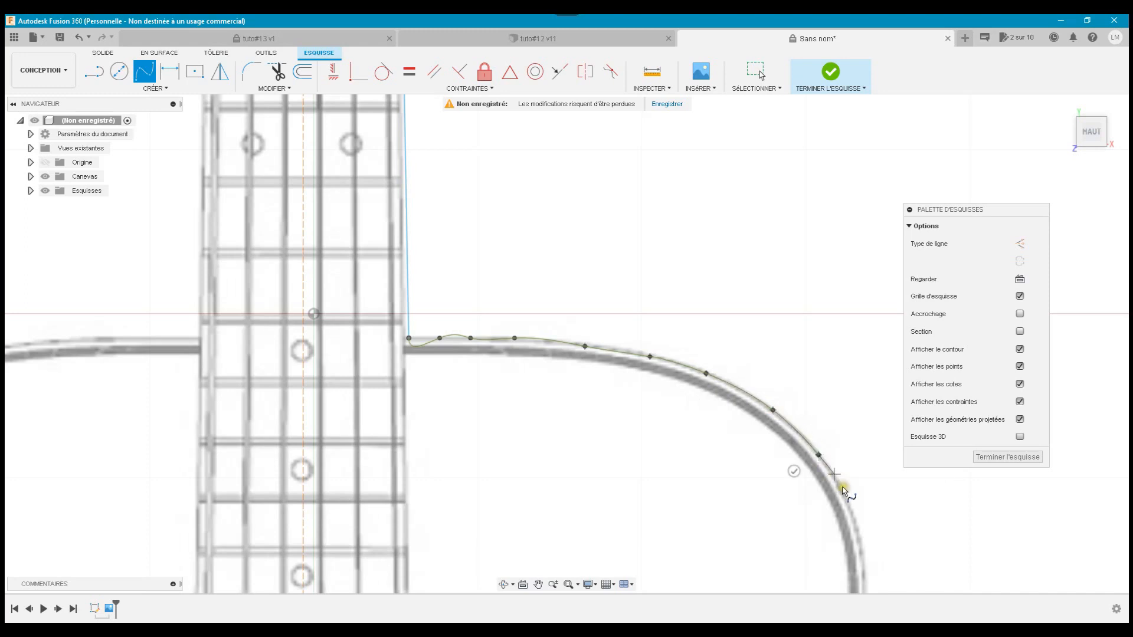
click(851, 512)
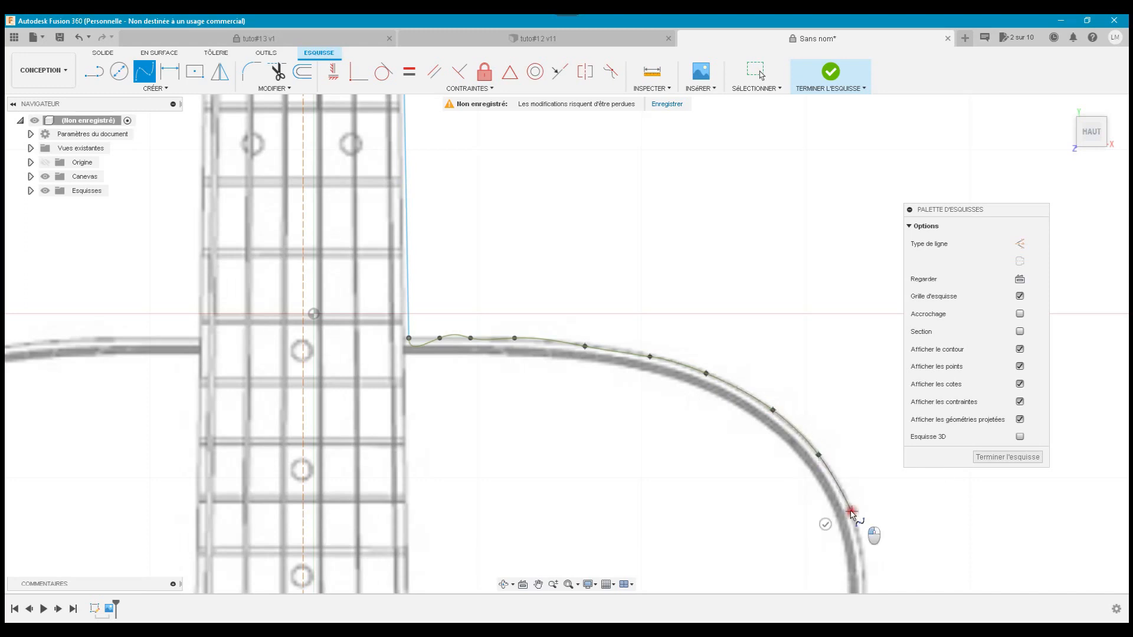
click(861, 555)
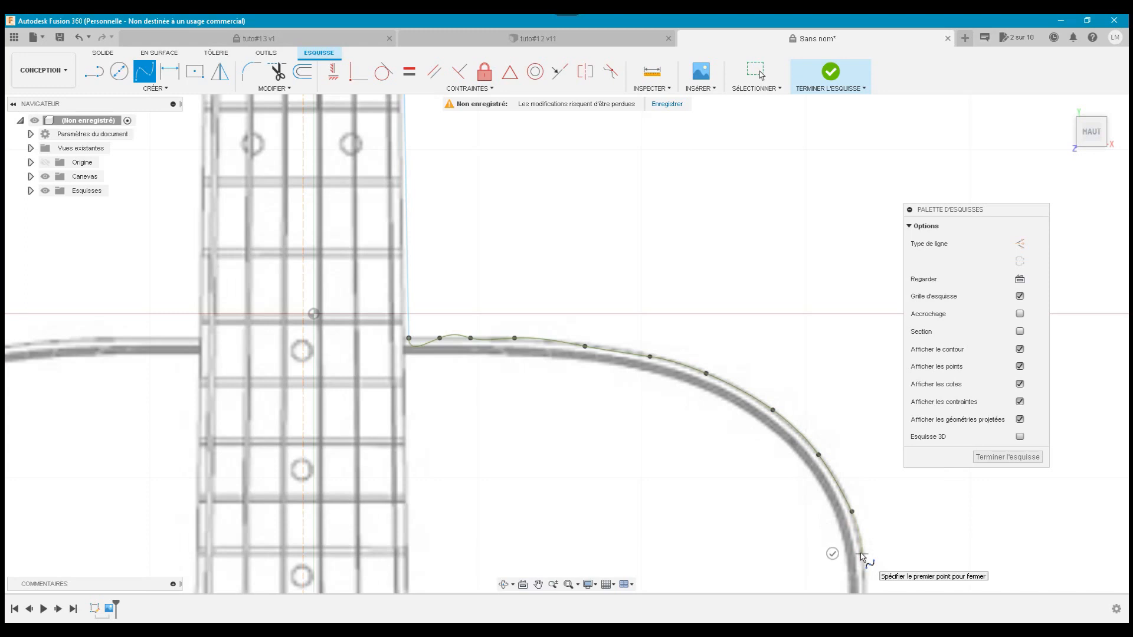
- Continue the spline down the right side of the upper bout and inward toward the waist
middle_drag(861, 555, 796, 271)
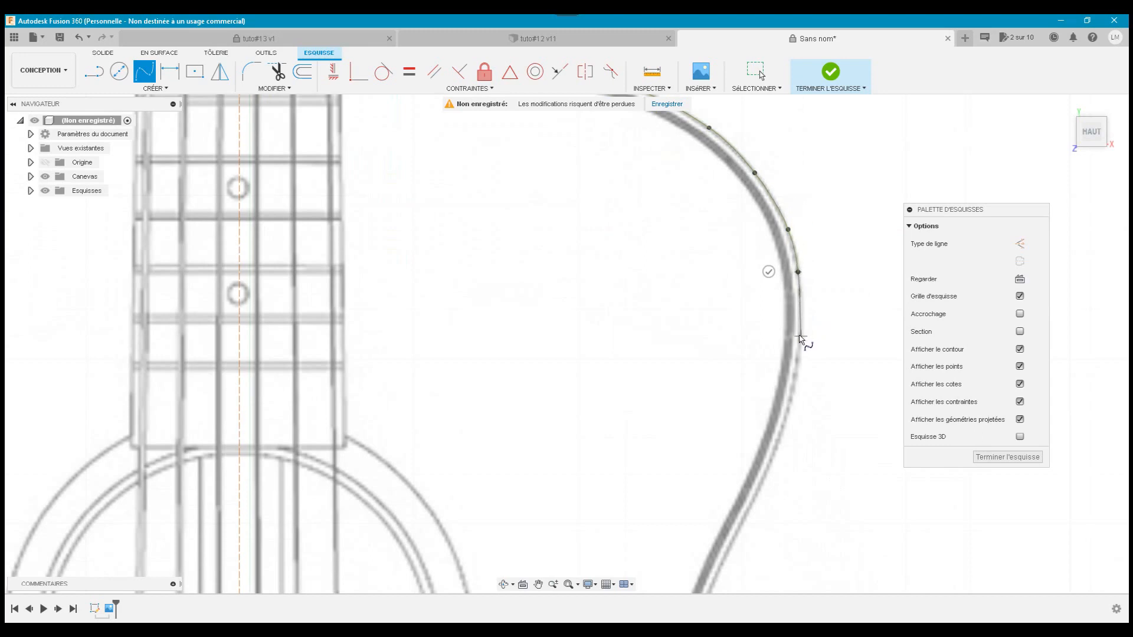
click(800, 336)
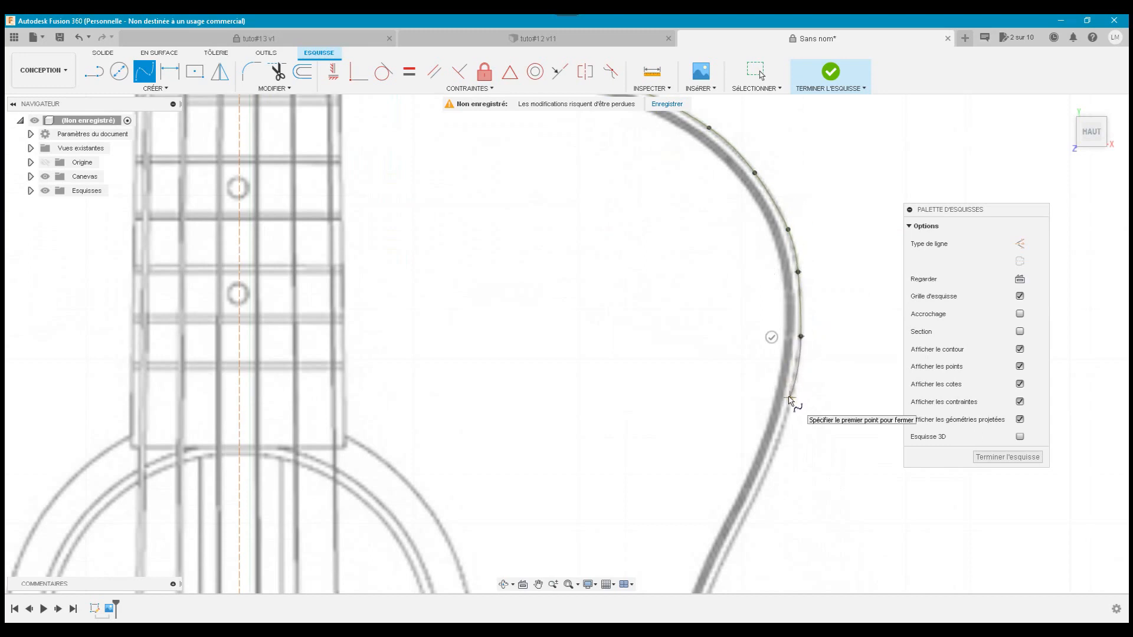
click(789, 398)
click(774, 456)
click(755, 491)
click(743, 516)
click(727, 552)
click(720, 571)
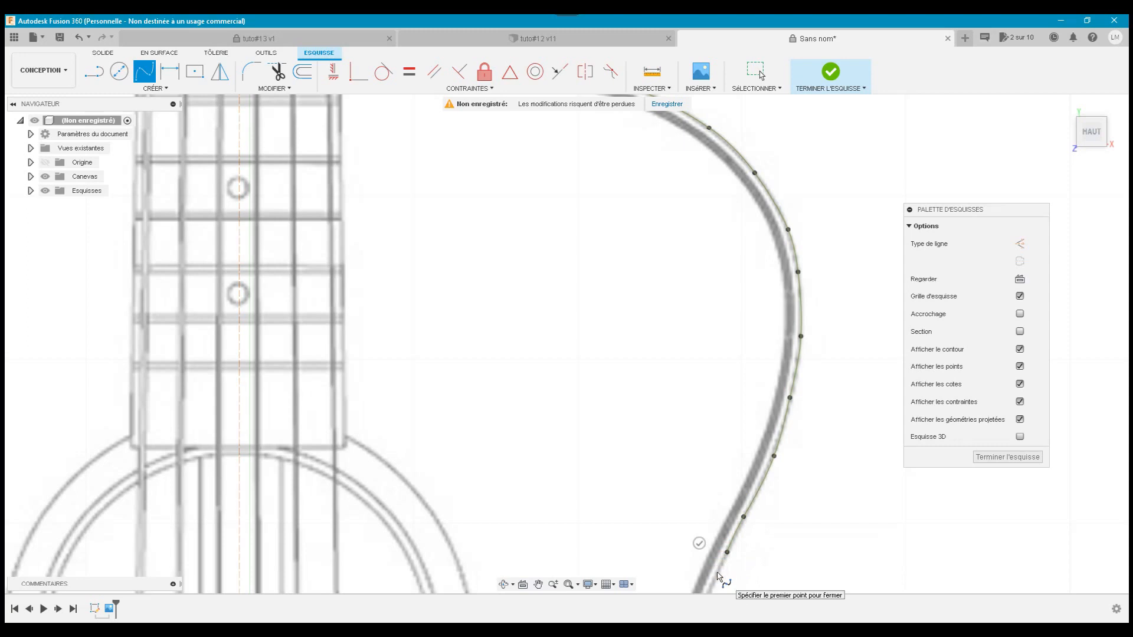
- Trace the body's right waist with further spline fit points, through its narrowest point to the start of the outward flare
mouse_move(718, 576)
middle_down()
mouse_move(662, 321)
mouse_move(665, 250)
middle_up()
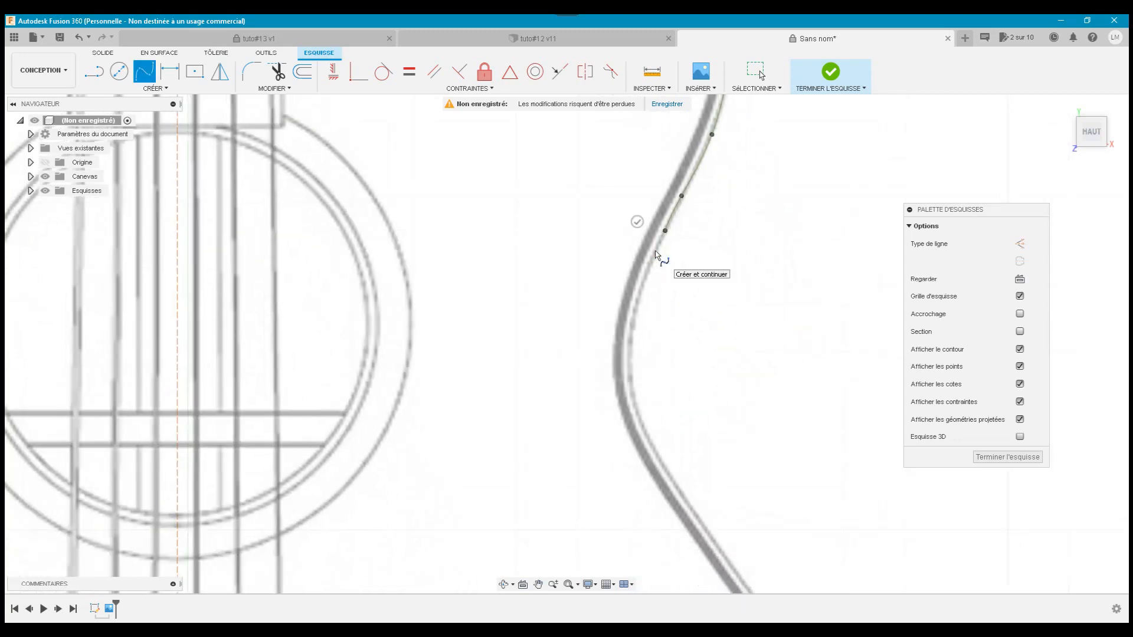
click(645, 276)
click(633, 317)
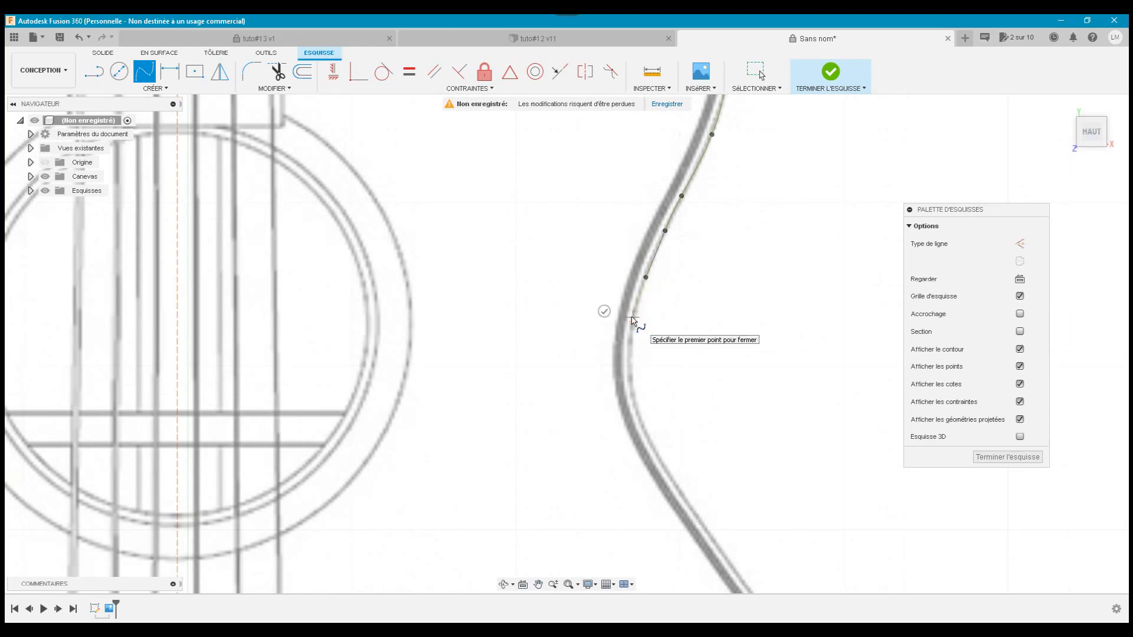
click(628, 367)
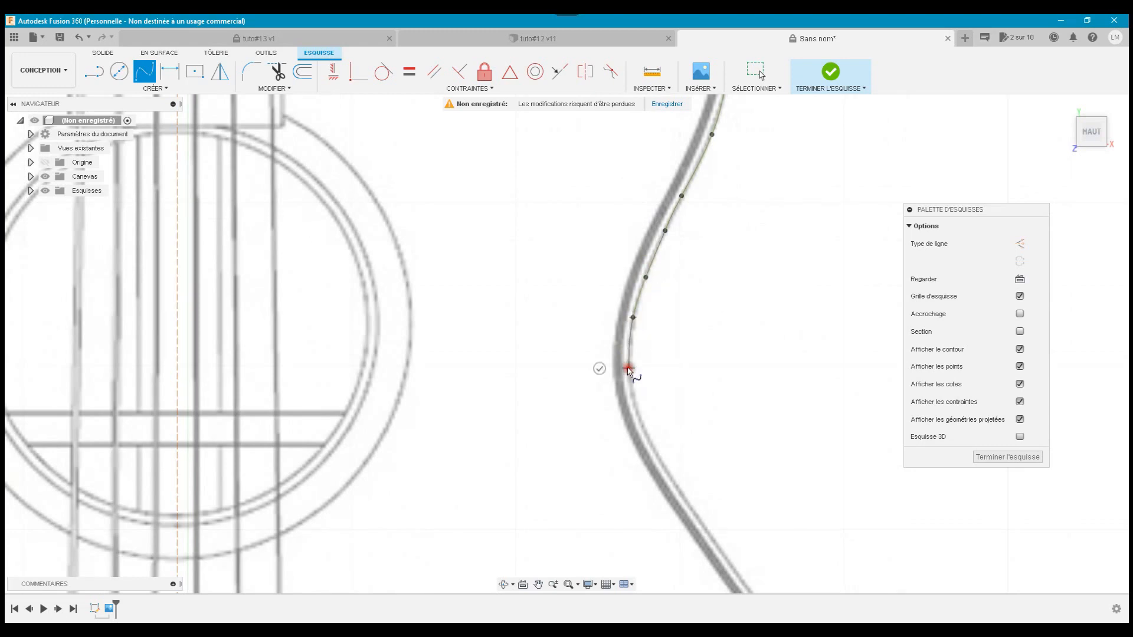
click(638, 416)
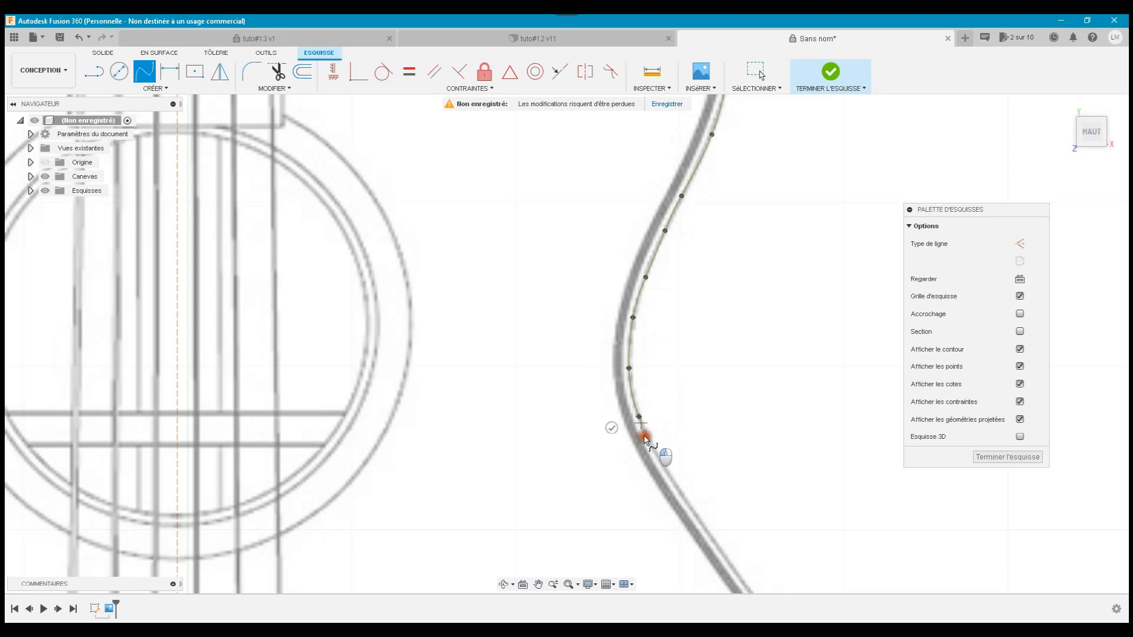
click(654, 454)
click(688, 502)
click(716, 544)
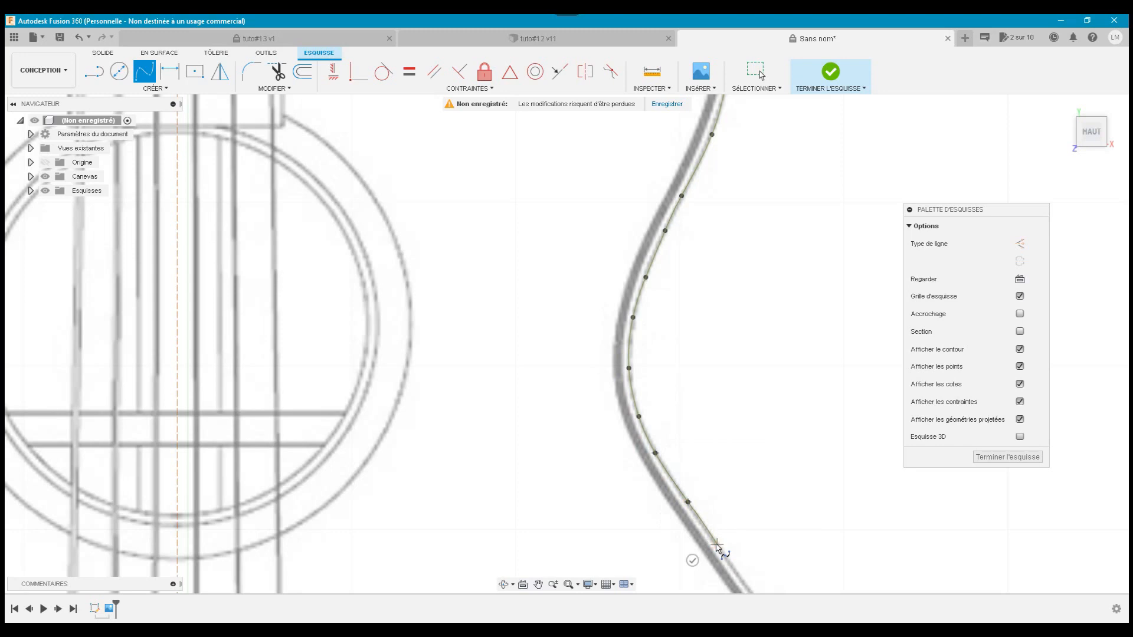
- Extend the spline along the outward-sloping contour between the waist and the lower bout
middle_drag(716, 544, 713, 236)
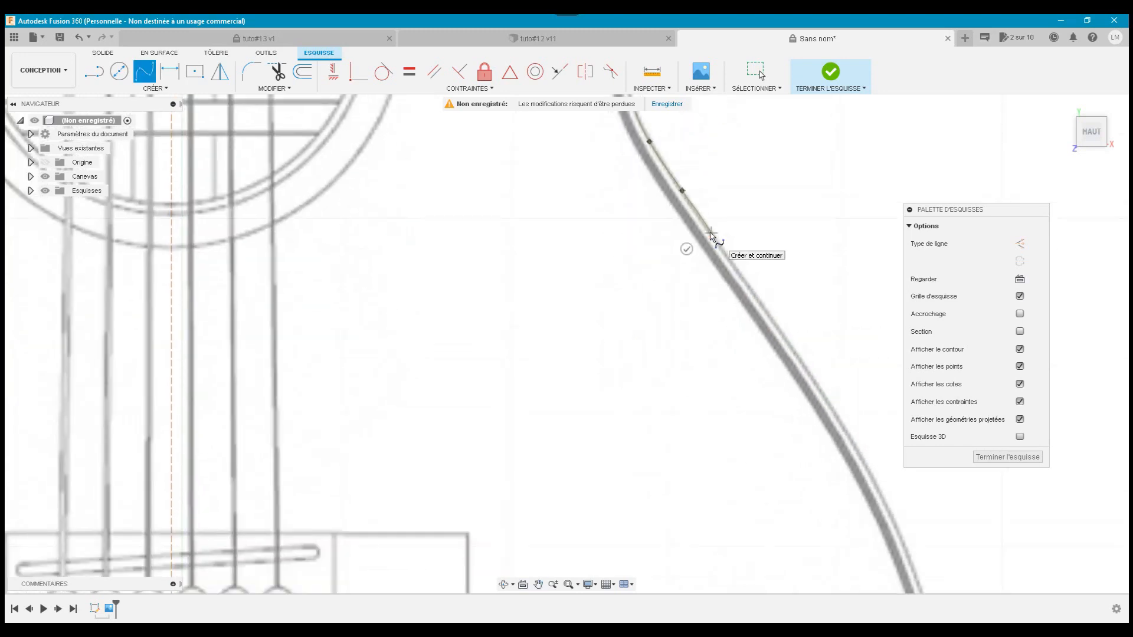
click(765, 311)
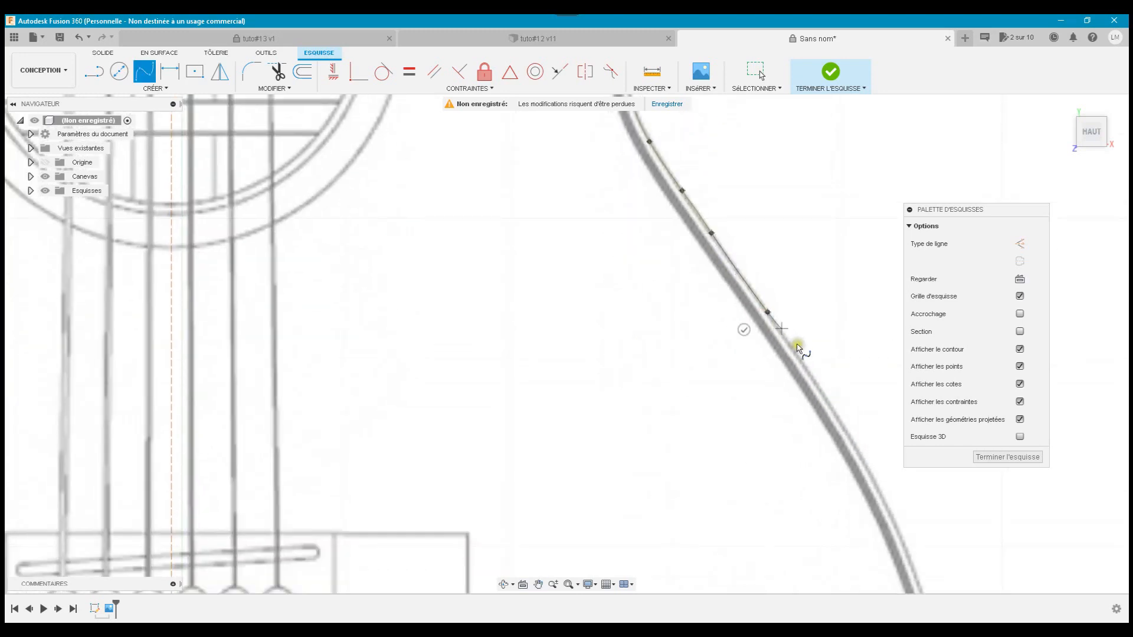
click(823, 390)
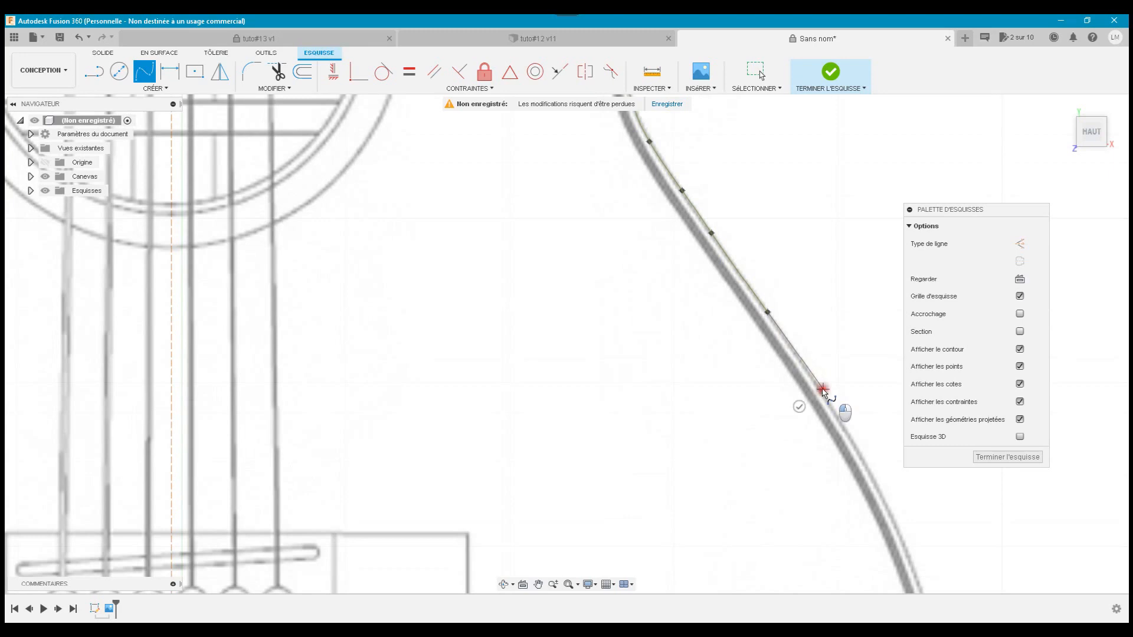
click(867, 465)
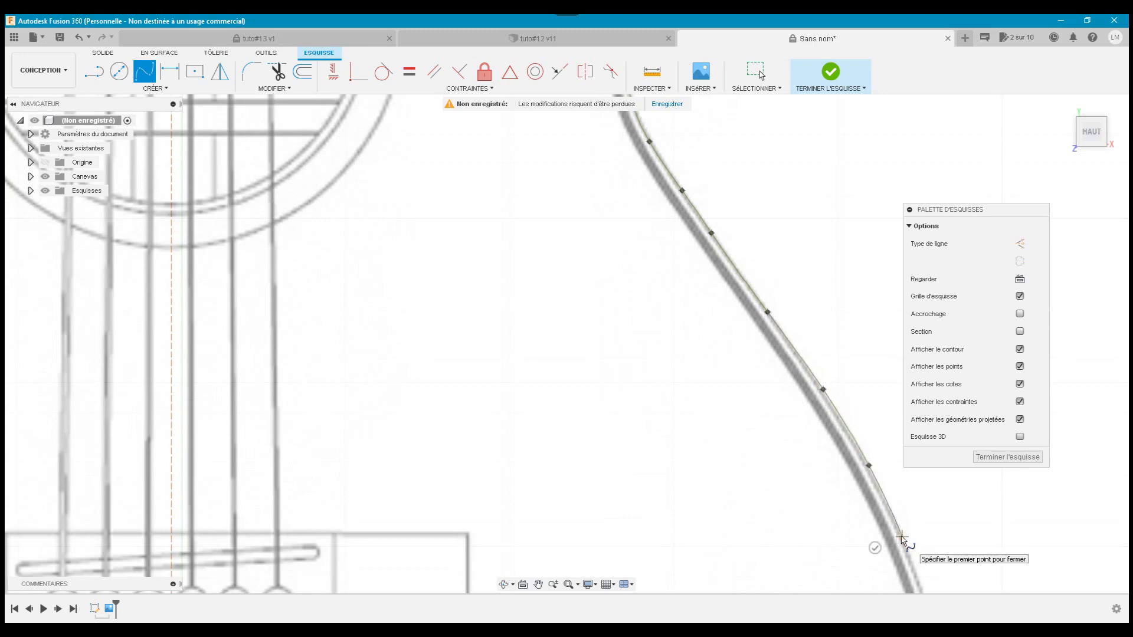
- Continue the spline down the right side of the lower bout, past its widest point
middle_drag(915, 547, 785, 226)
click(784, 223)
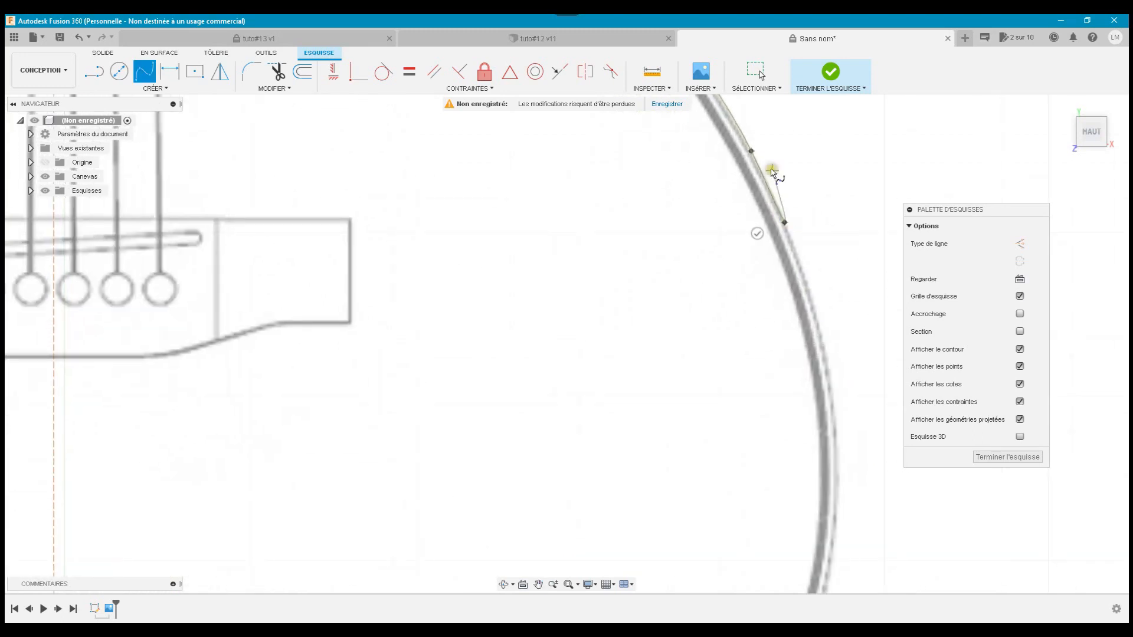
click(815, 322)
click(833, 413)
click(834, 506)
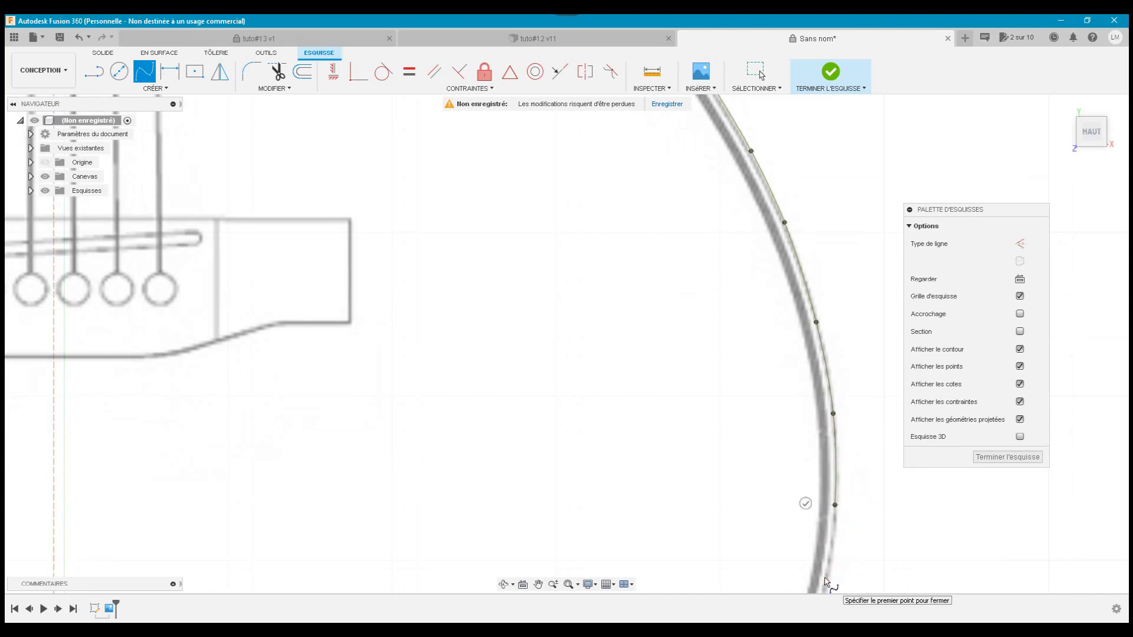
- Trace the lower bout's lower-right curve with spline fit points, turning in toward the body's bottom edge
middle_drag(826, 581, 768, 236)
click(770, 237)
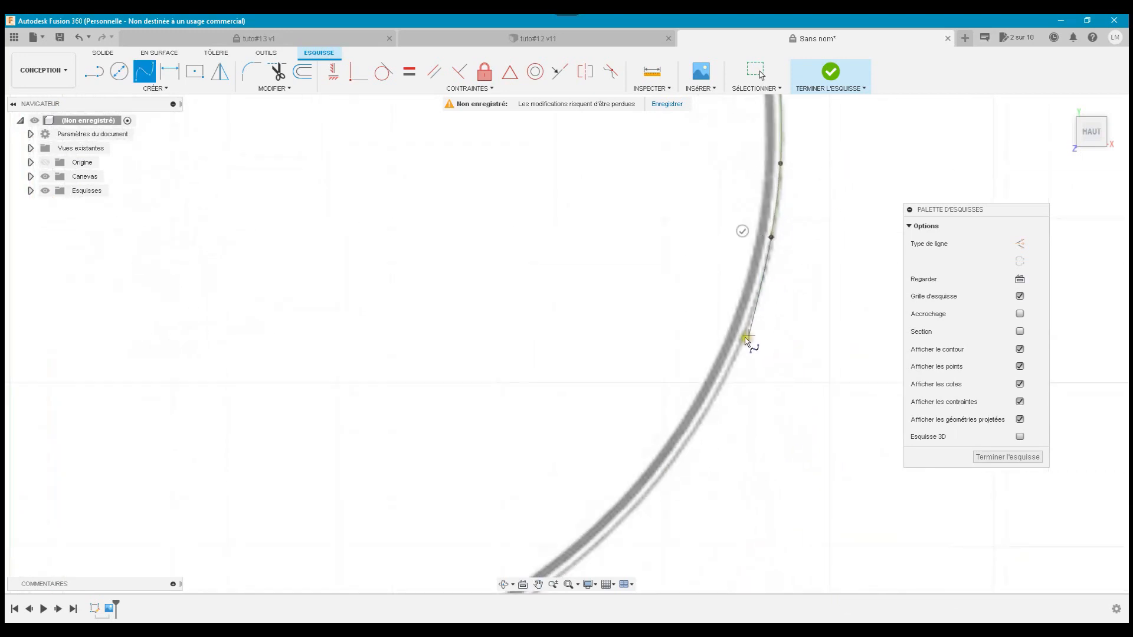
click(746, 327)
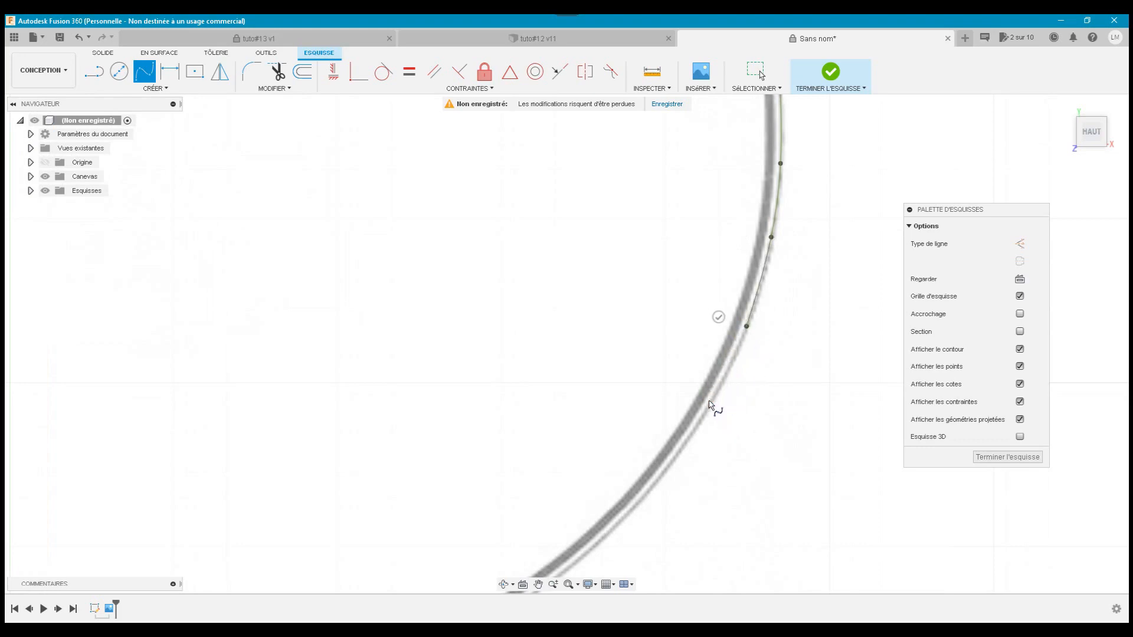
click(710, 403)
click(651, 487)
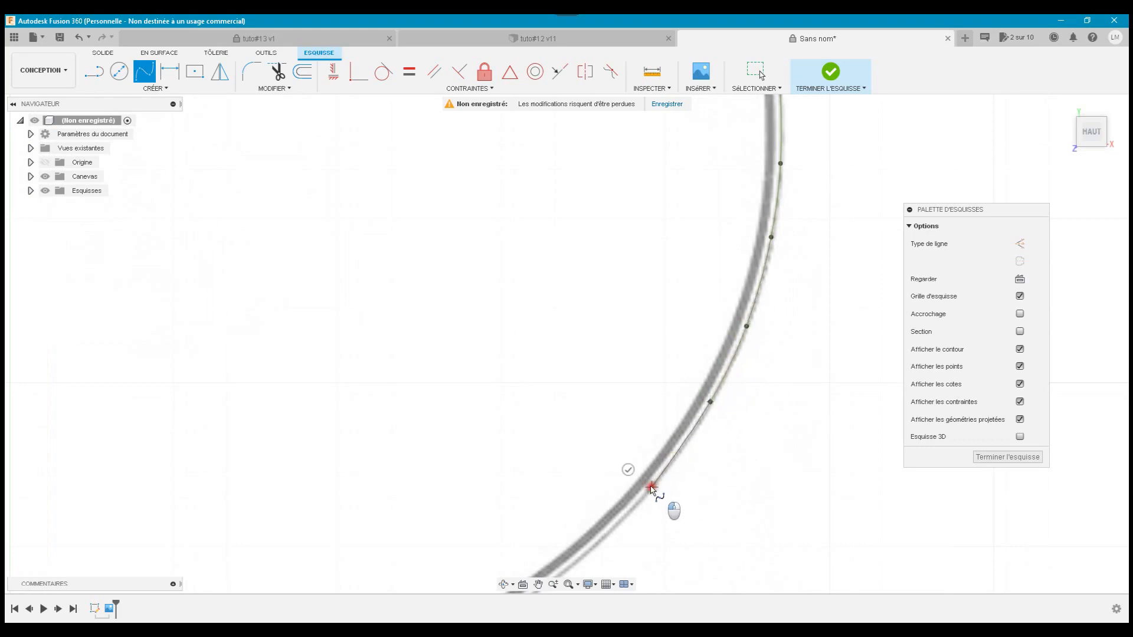
click(592, 547)
- Extend the spline along the body's bottom edge to the centre line's lower end and finish it there
middle_drag(592, 546, 887, 242)
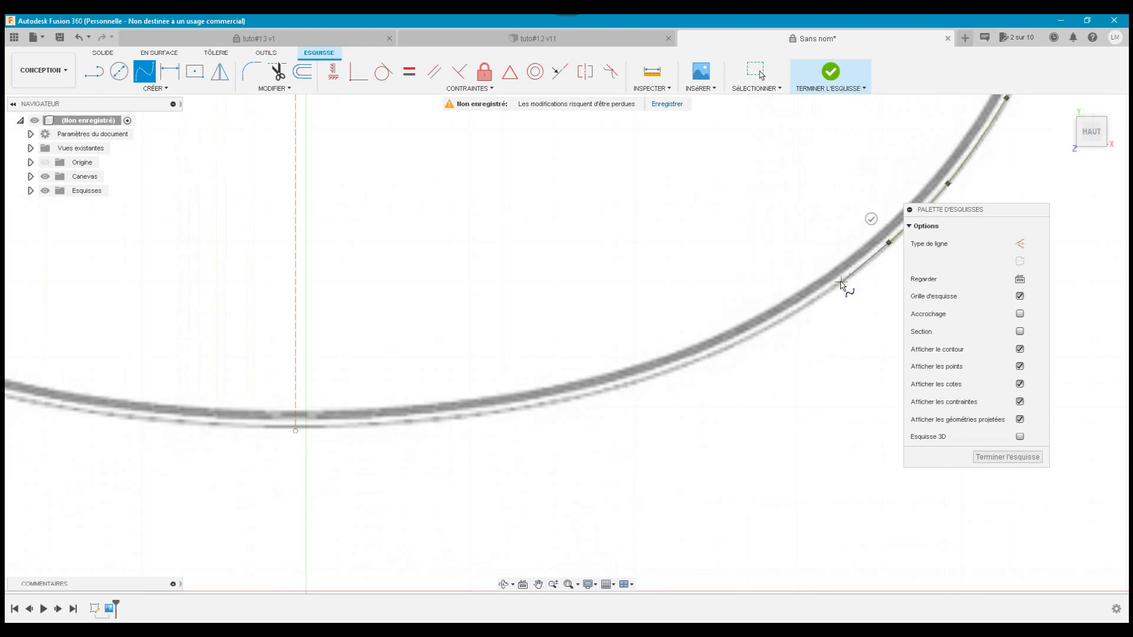
click(842, 283)
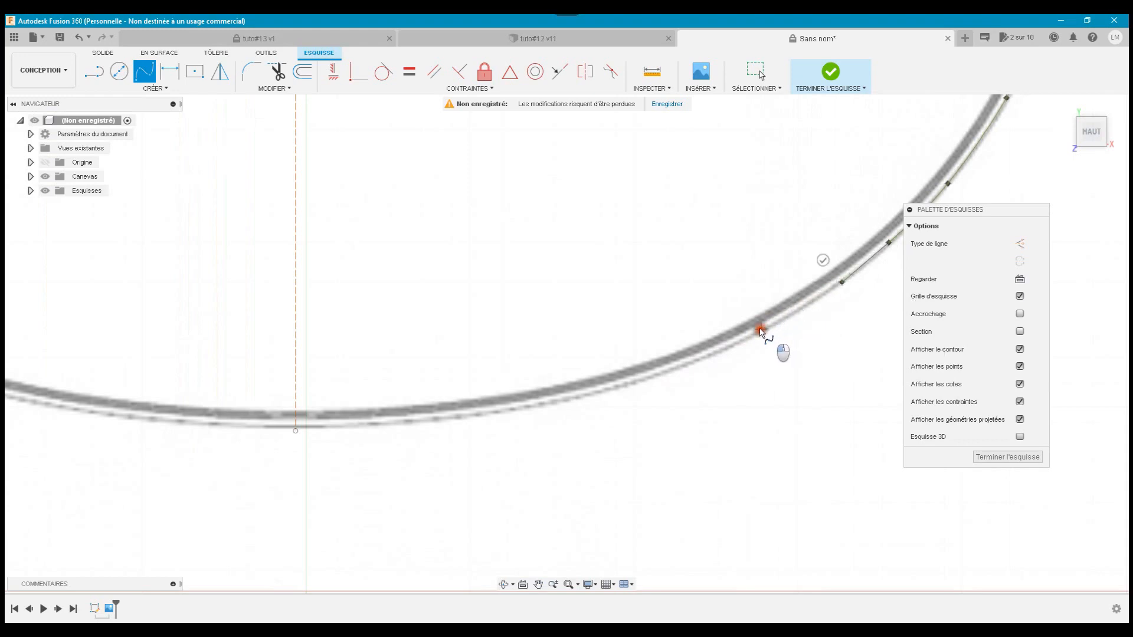
click(760, 331)
click(643, 382)
click(511, 412)
click(402, 422)
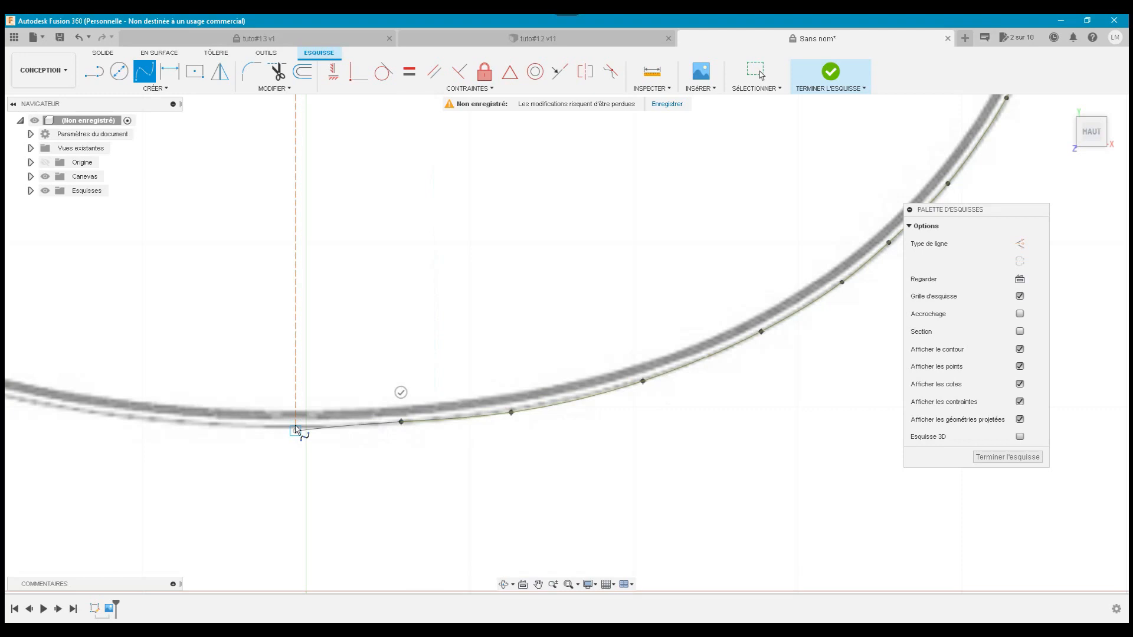
click(295, 431)
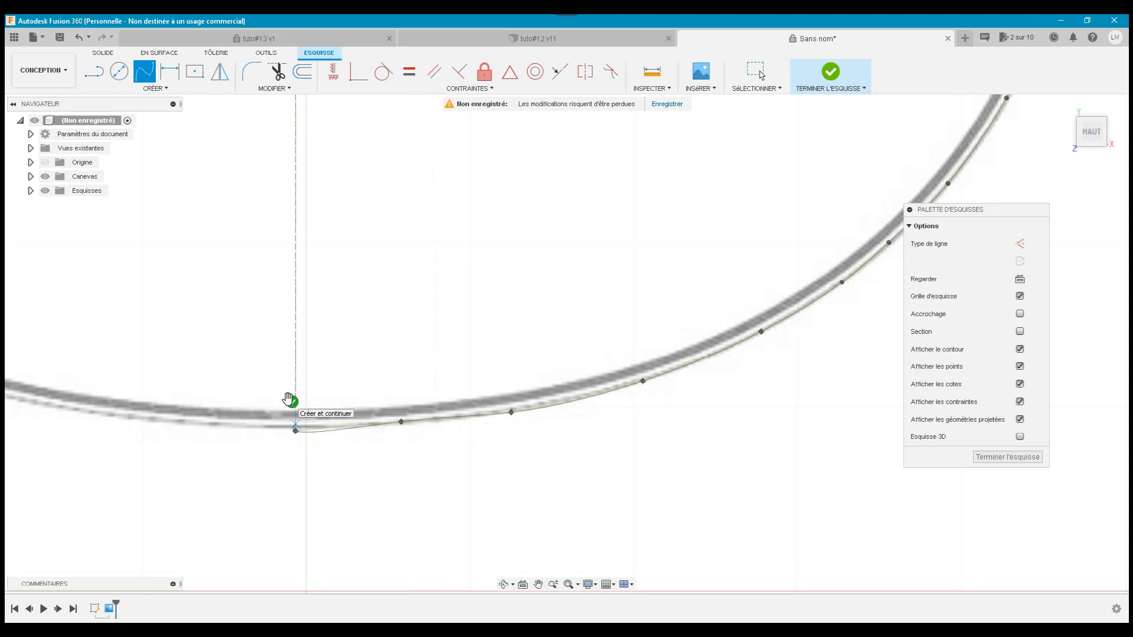
click(292, 402)
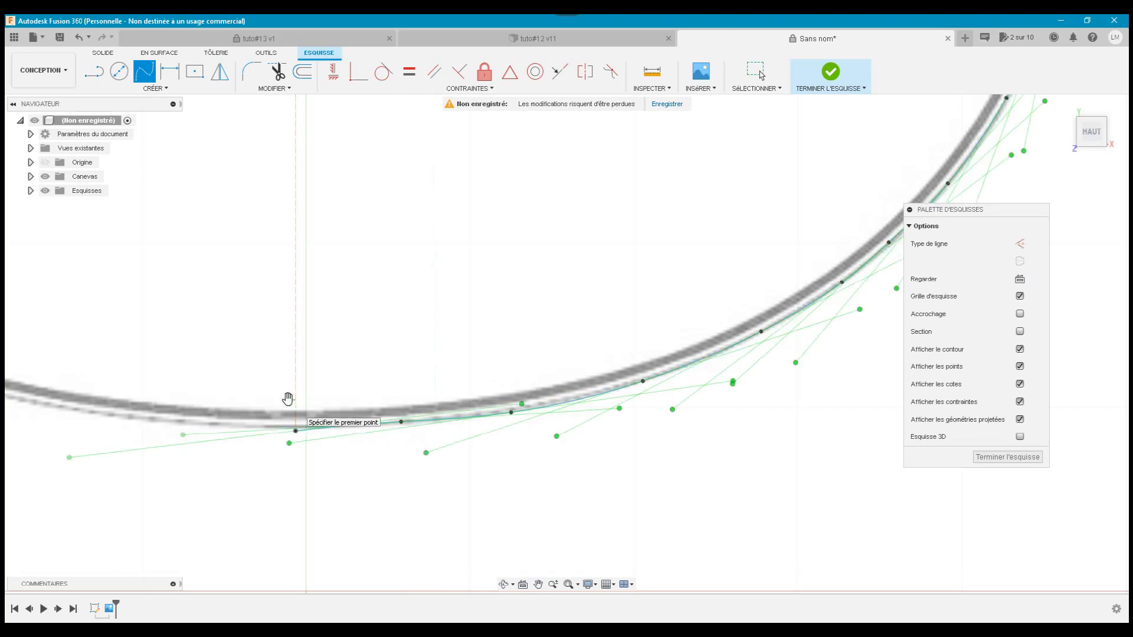
click(570, 583)
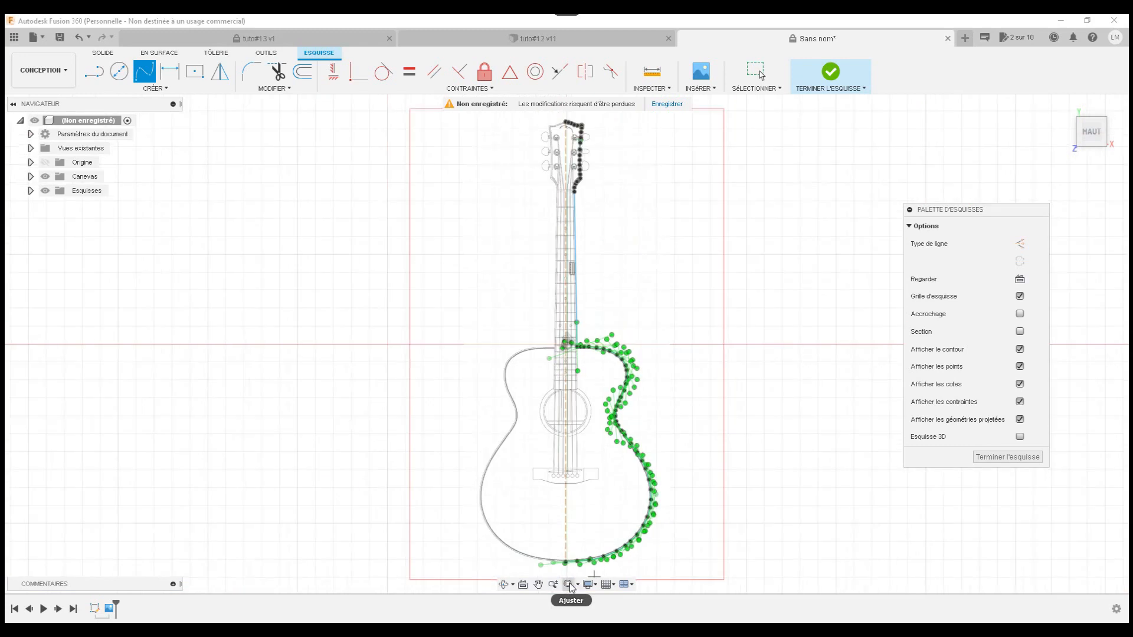
key(Escape)
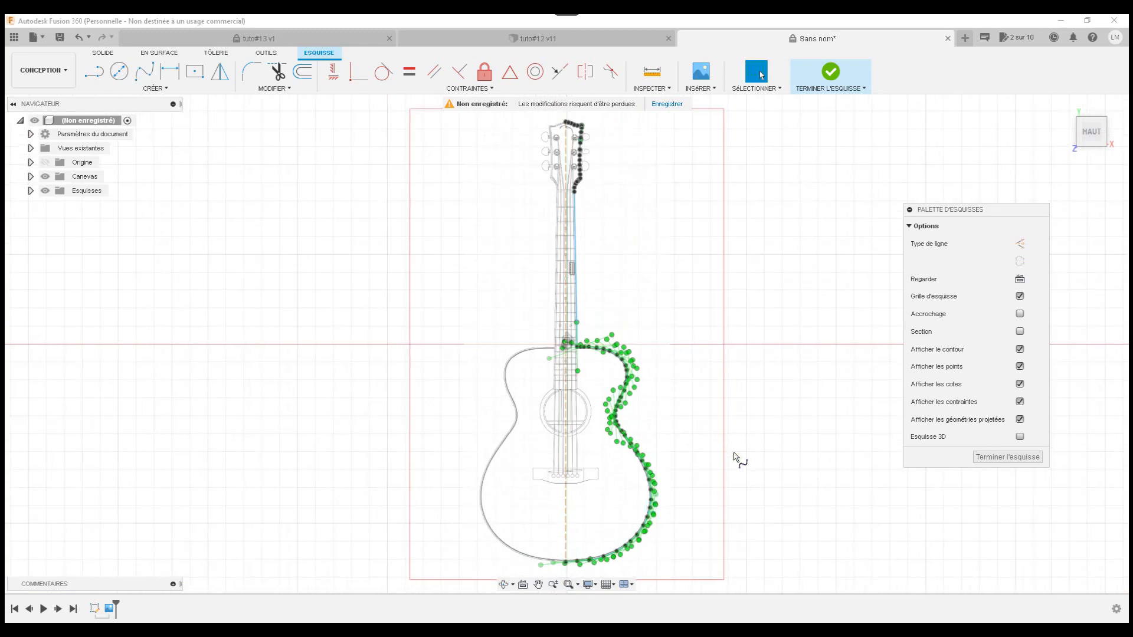
click(734, 453)
scroll(621, 309, up, 5)
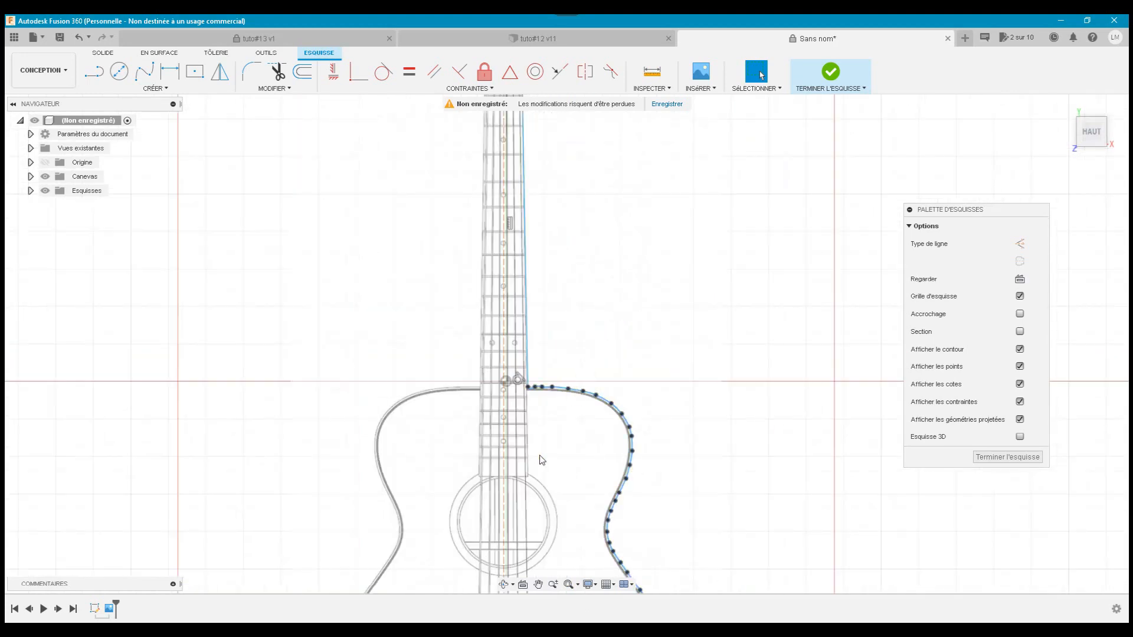
- Reposition the body spline's first fit points beside the neck joint to smooth the outline along the canvas
scroll(539, 455, up, 8)
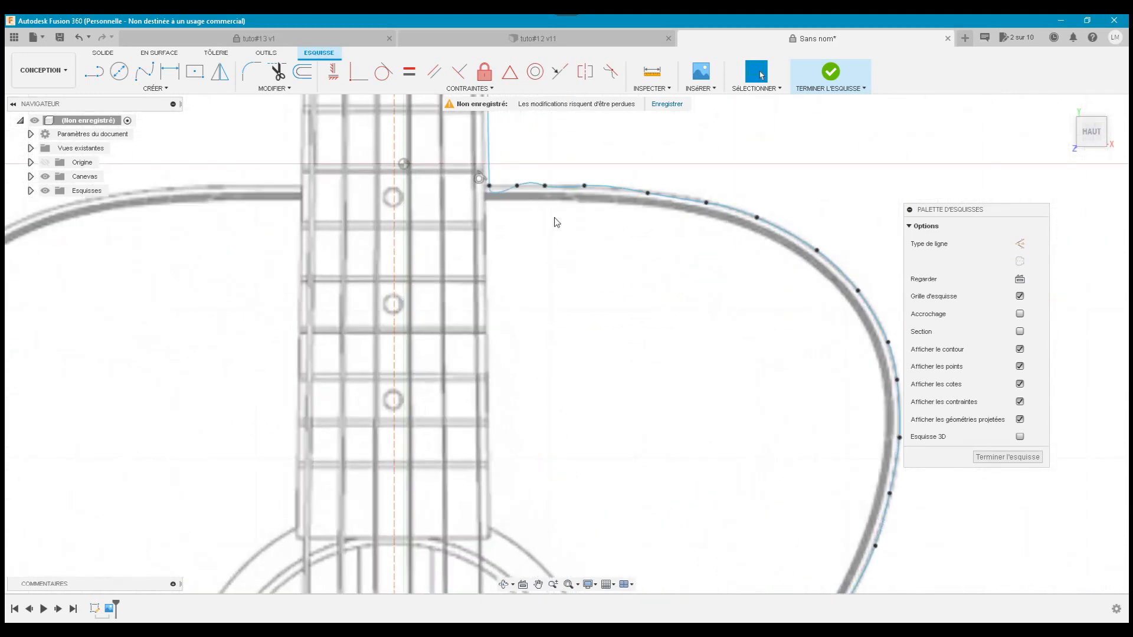
click(549, 187)
click(515, 184)
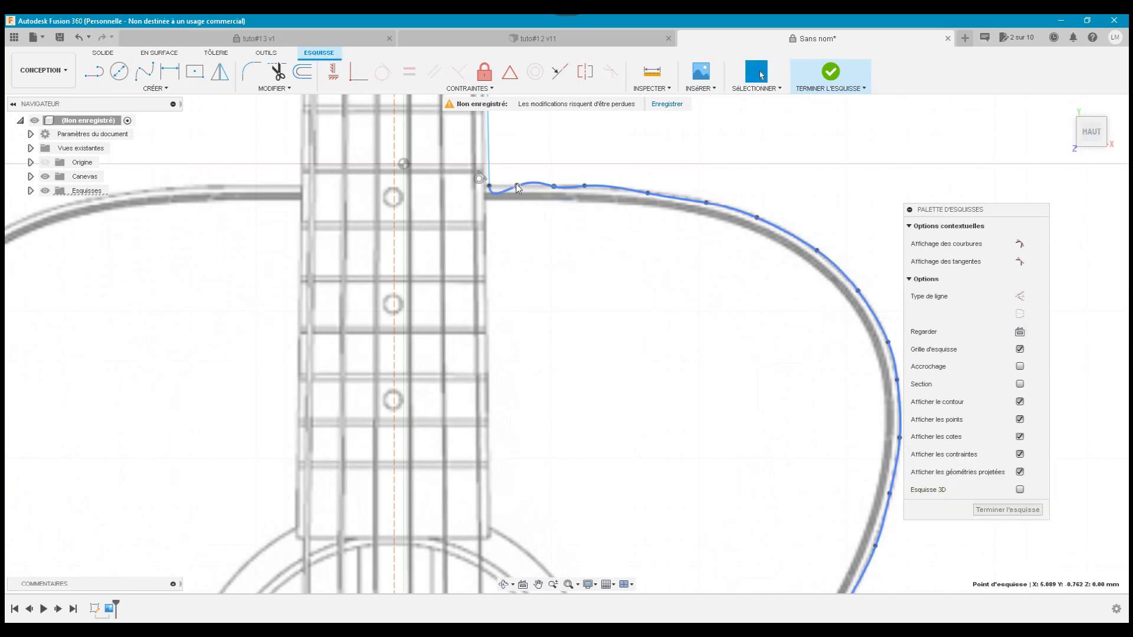
click(517, 186)
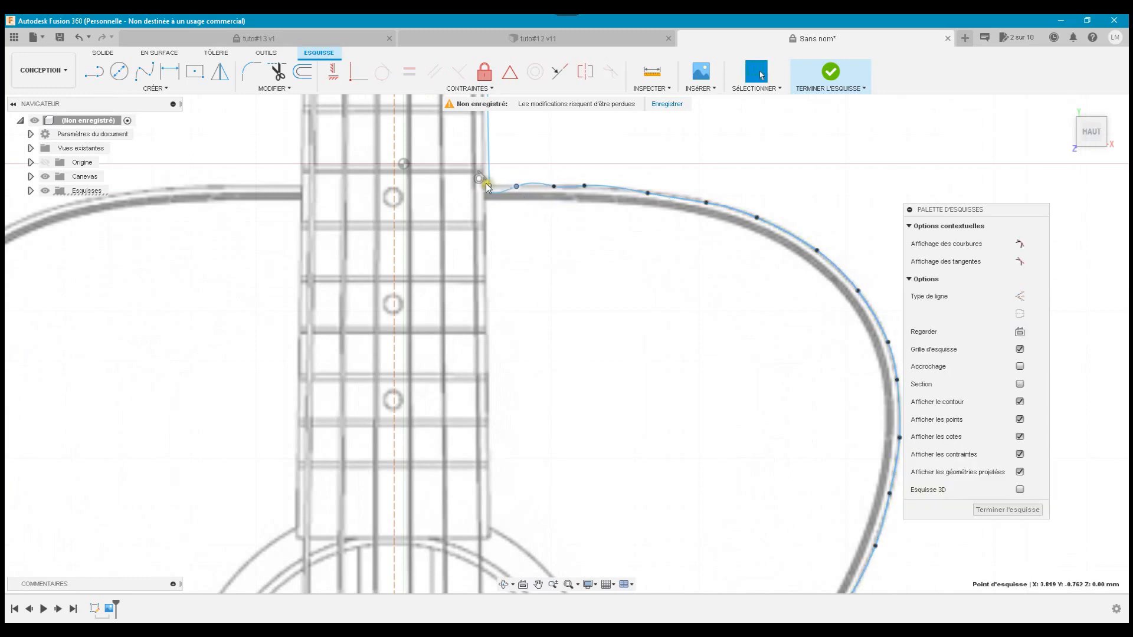
drag(488, 185, 488, 180)
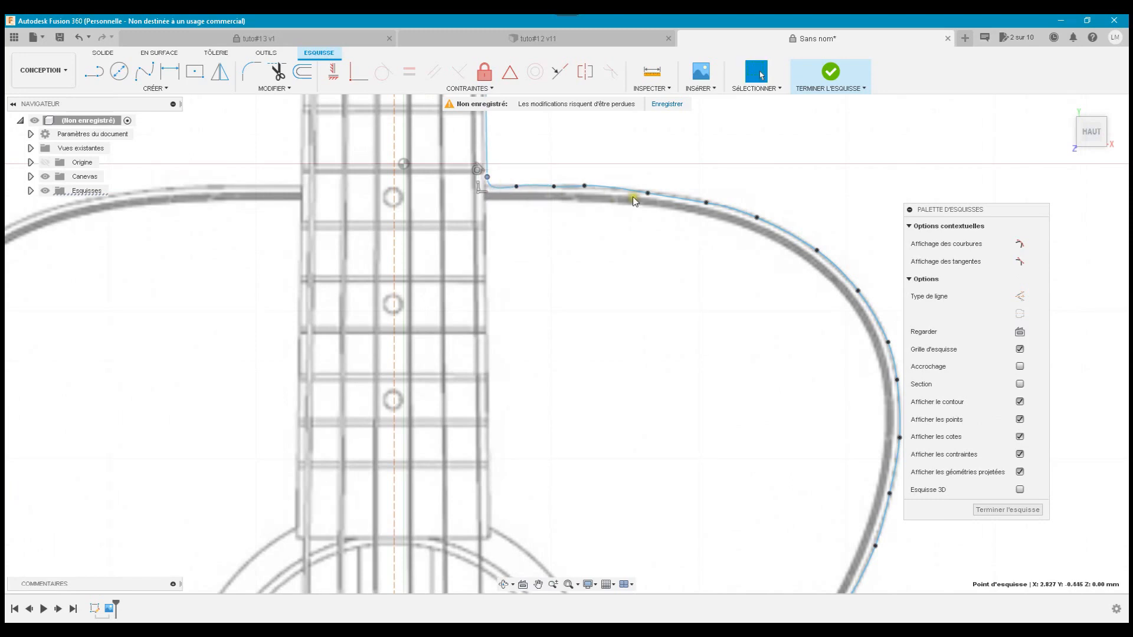
click(702, 200)
drag(757, 218, 719, 252)
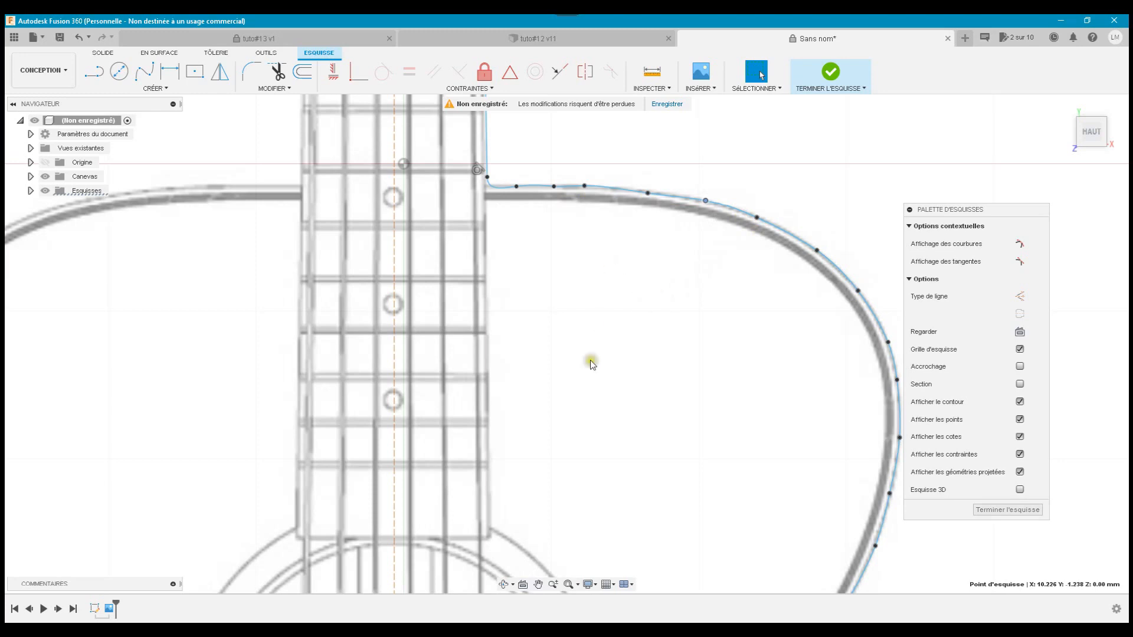
- Mirror the complete half outline of headstock, neck and body about the vertical centre line and finish the sketch
click(568, 585)
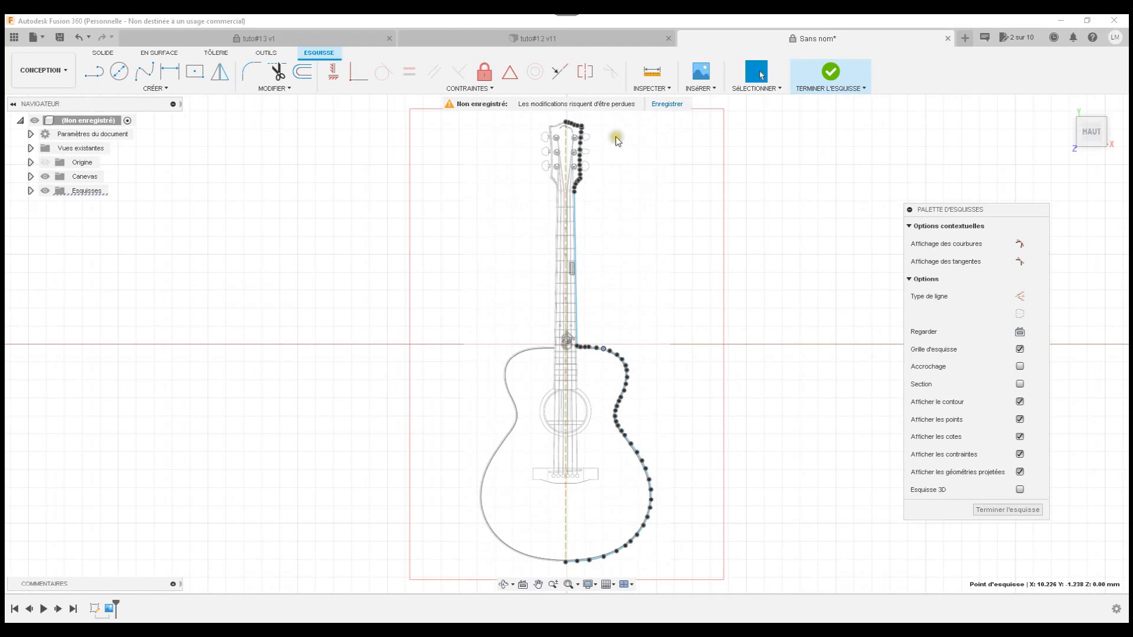
click(583, 126)
click(223, 72)
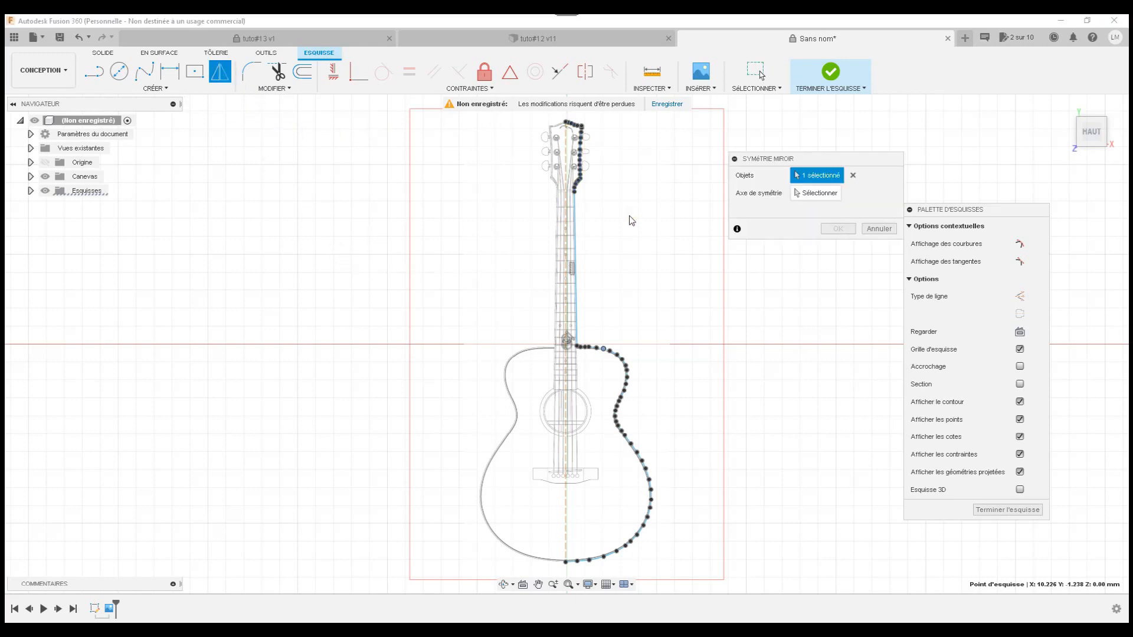
double_click(575, 230)
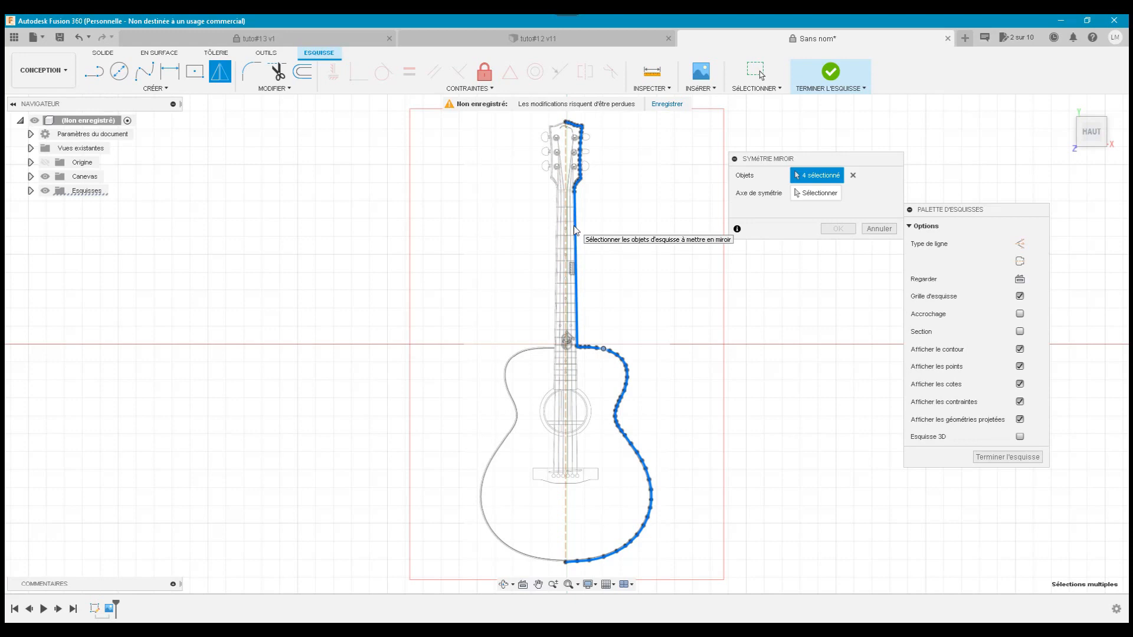
click(804, 193)
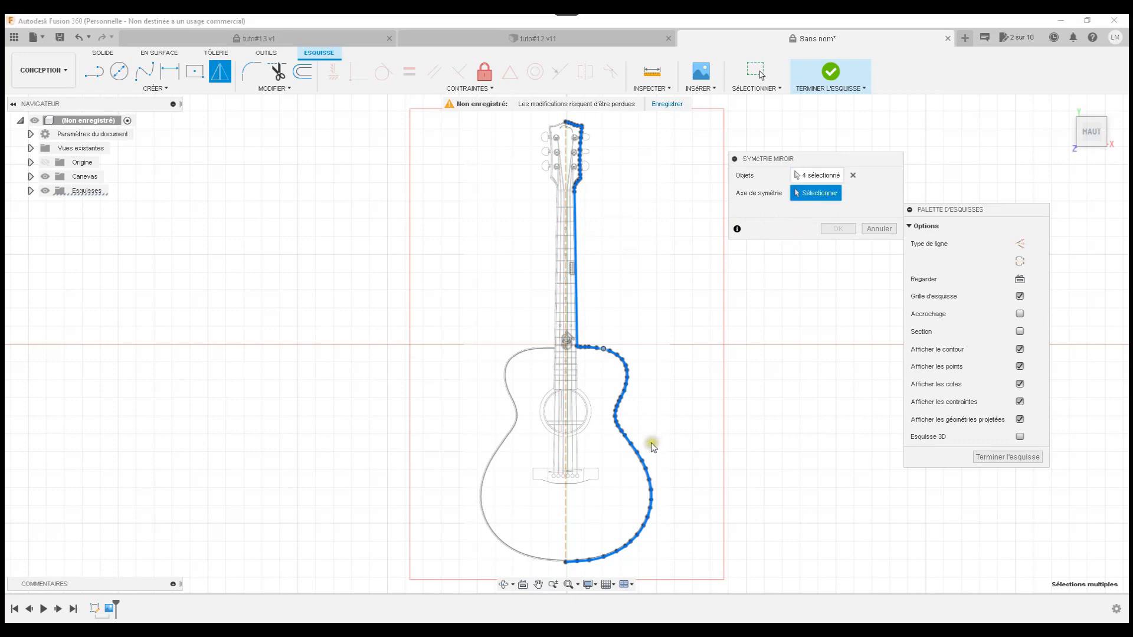
click(565, 509)
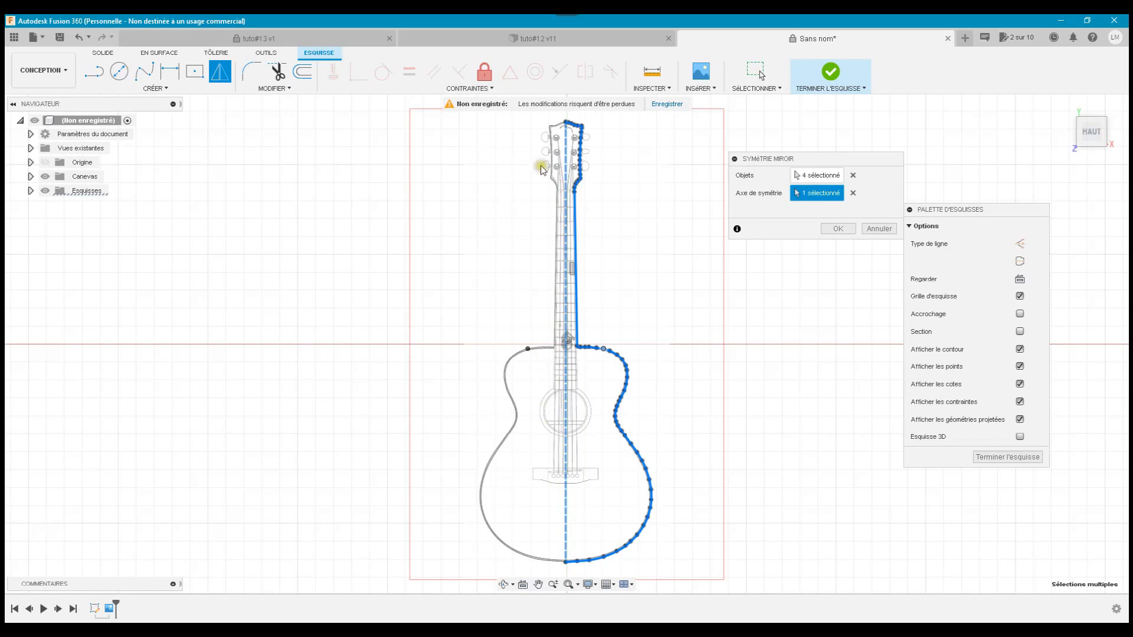
click(842, 230)
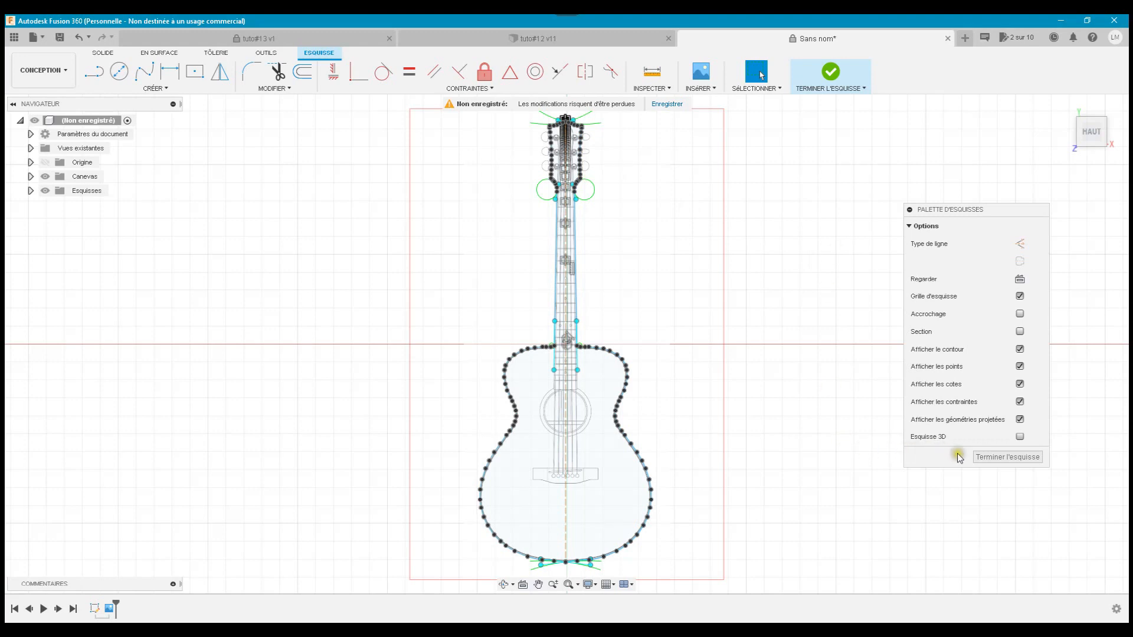
click(1001, 457)
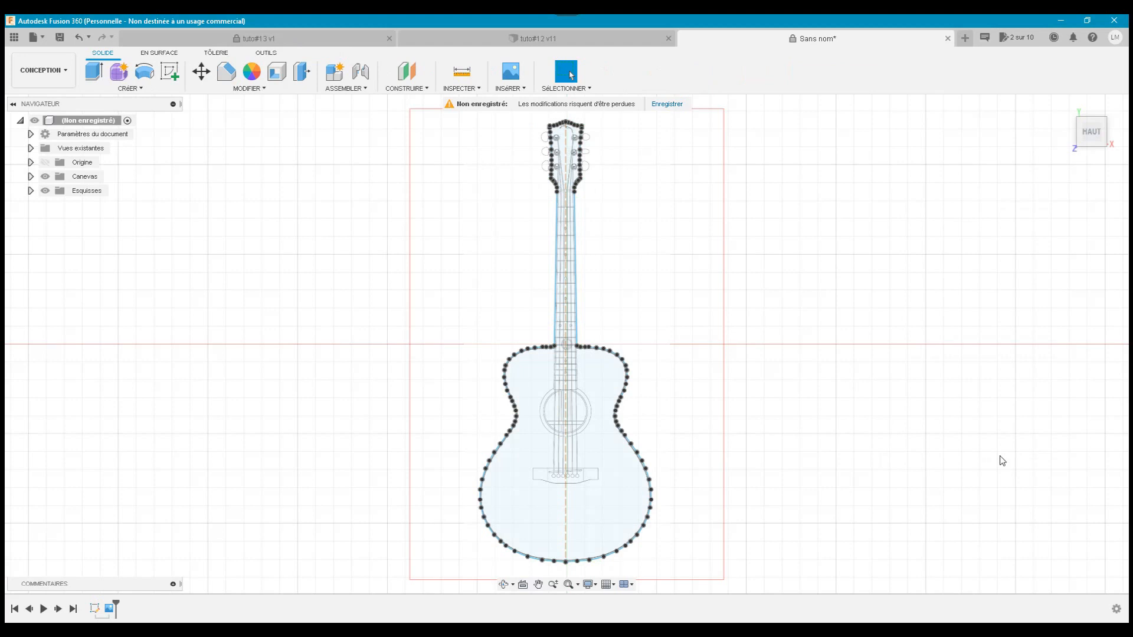
- Compare the outline sketch with the Guitare face canvas by viewing each one with the other hidden
click(31, 191)
click(31, 177)
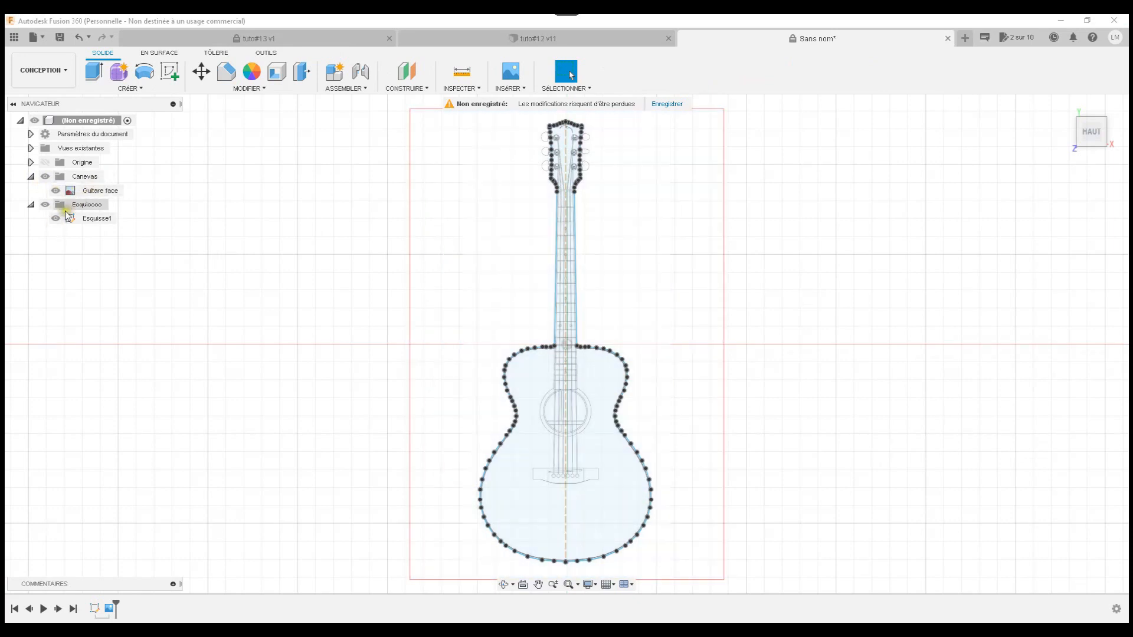
click(63, 218)
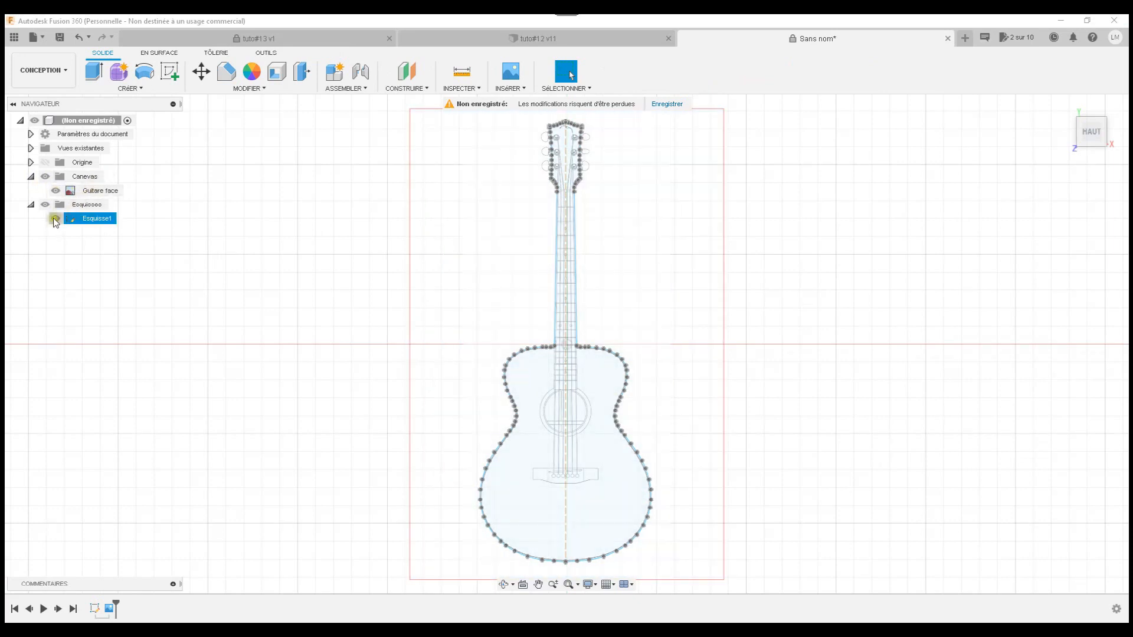
click(55, 218)
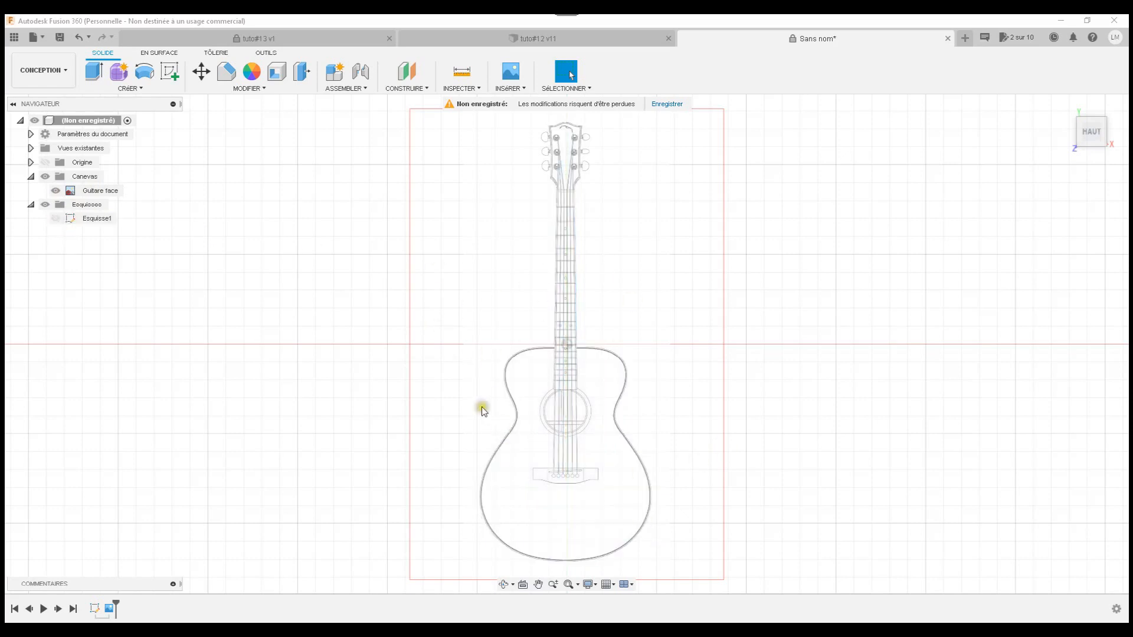
click(498, 406)
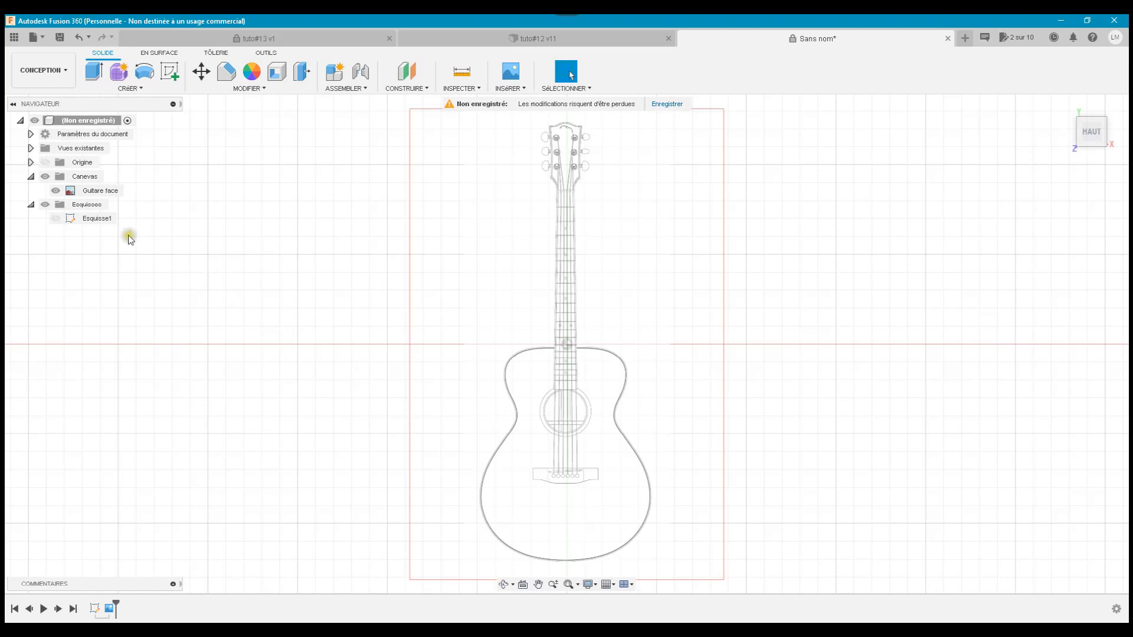
click(57, 220)
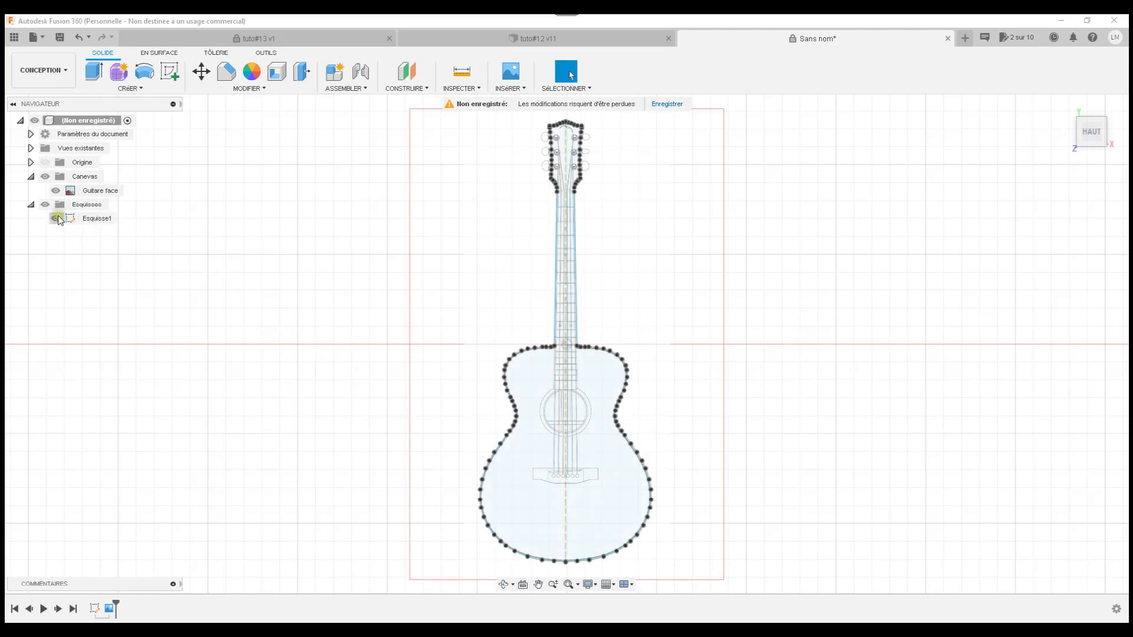
click(55, 191)
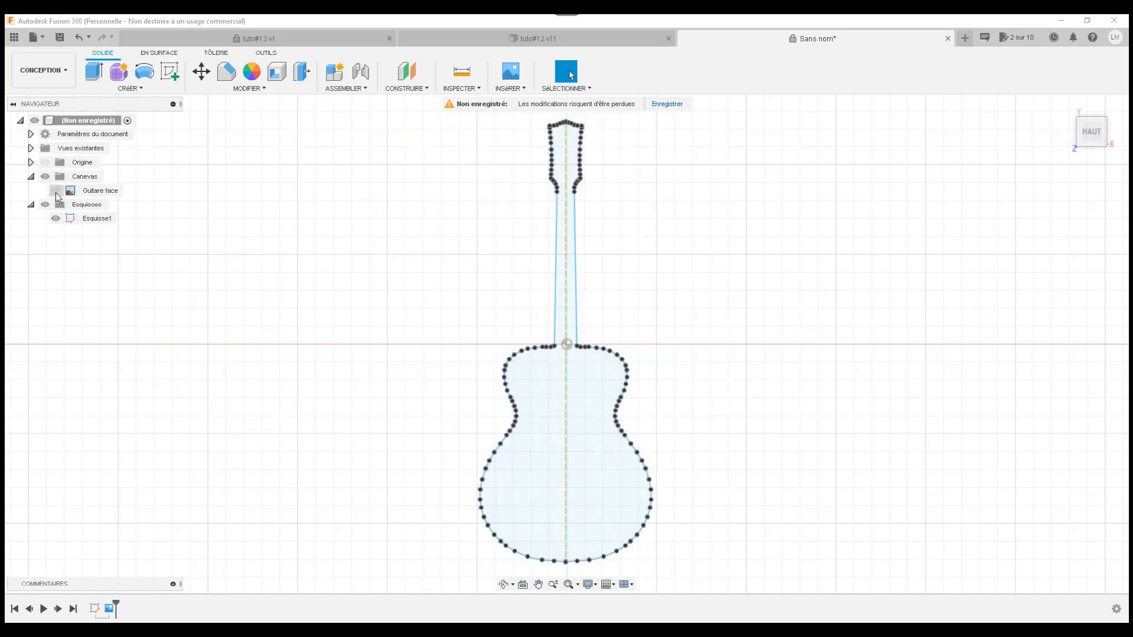
click(555, 398)
- Hide the outline sketch Esquisse1 and show the Guitare face canvas
click(58, 219)
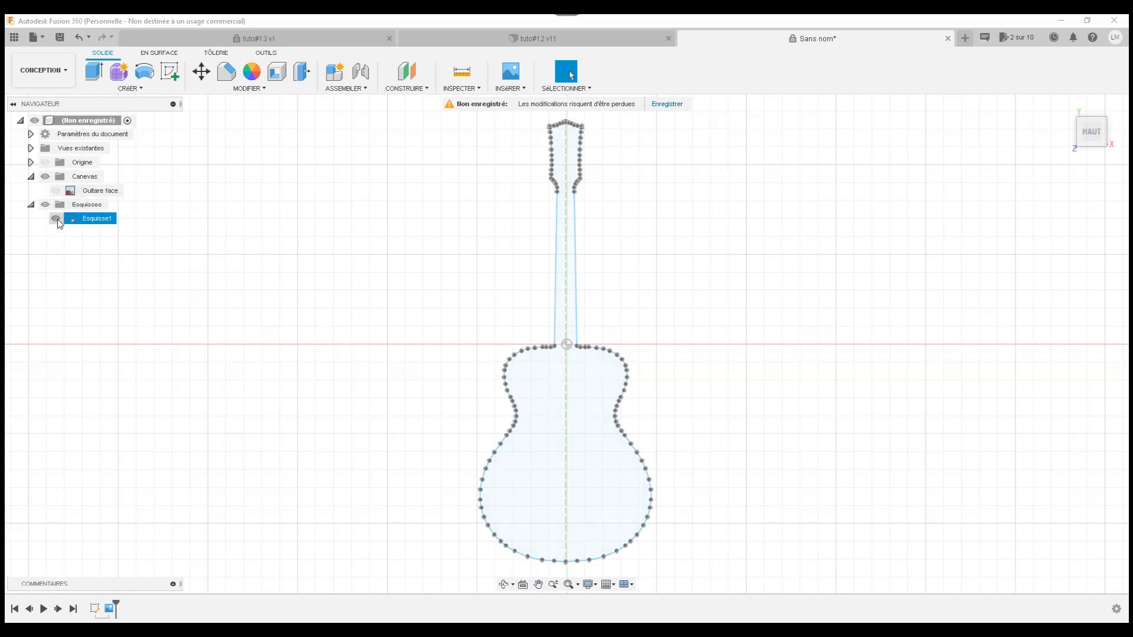
click(58, 218)
click(56, 190)
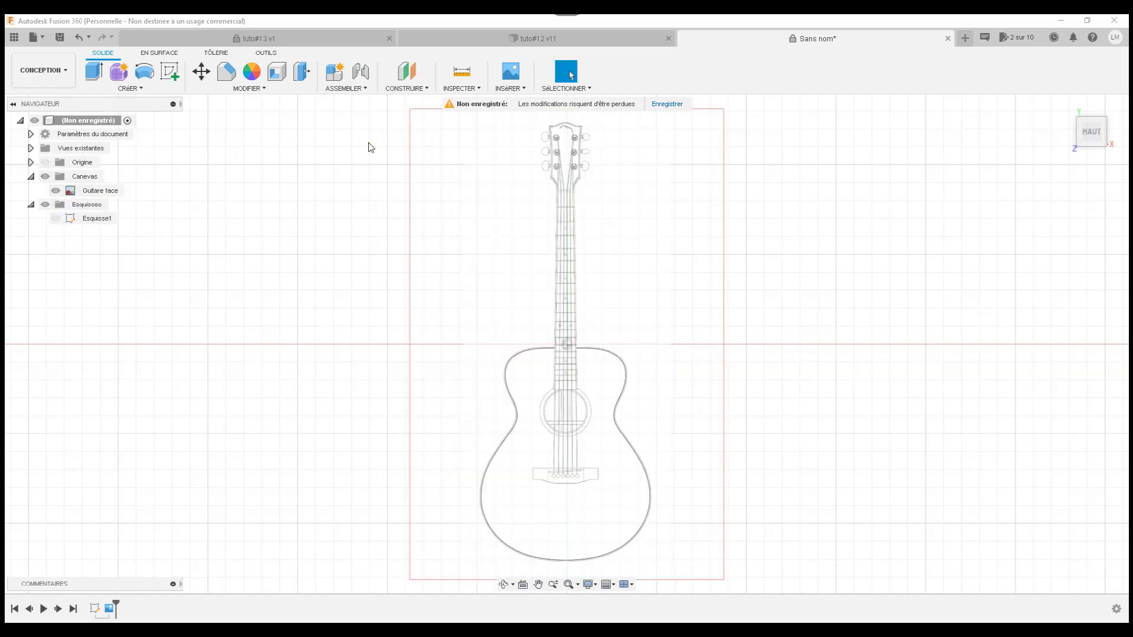
- Insert Guitare profil.png from the computer as a canvas on the YZ plane with an XY plane scale of 5
click(517, 89)
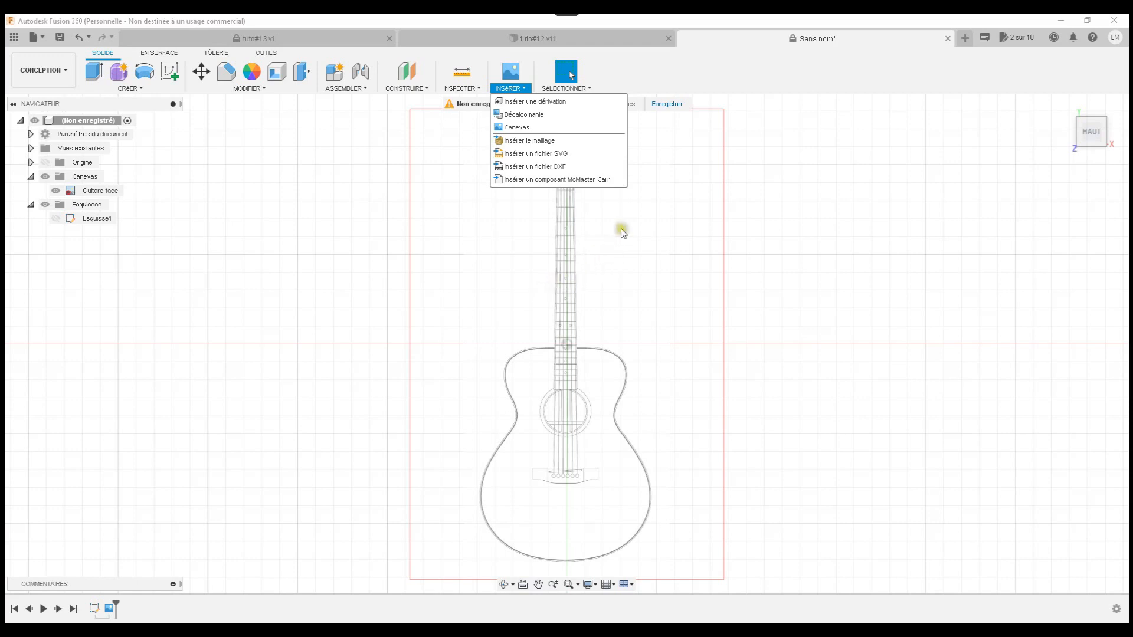
click(534, 127)
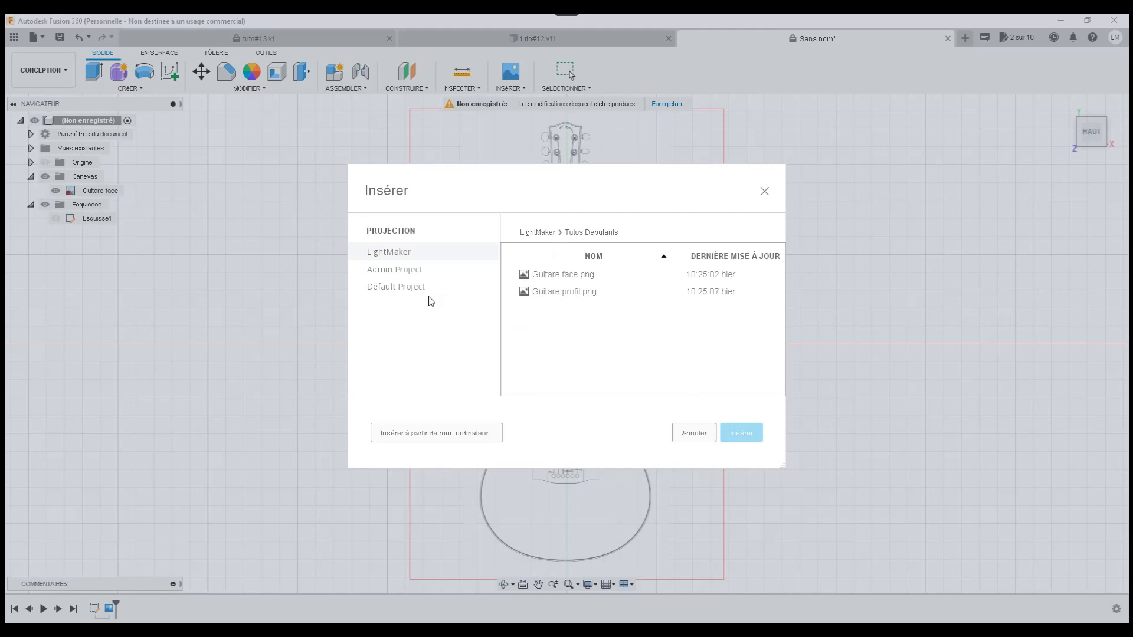
click(463, 426)
double_click(567, 291)
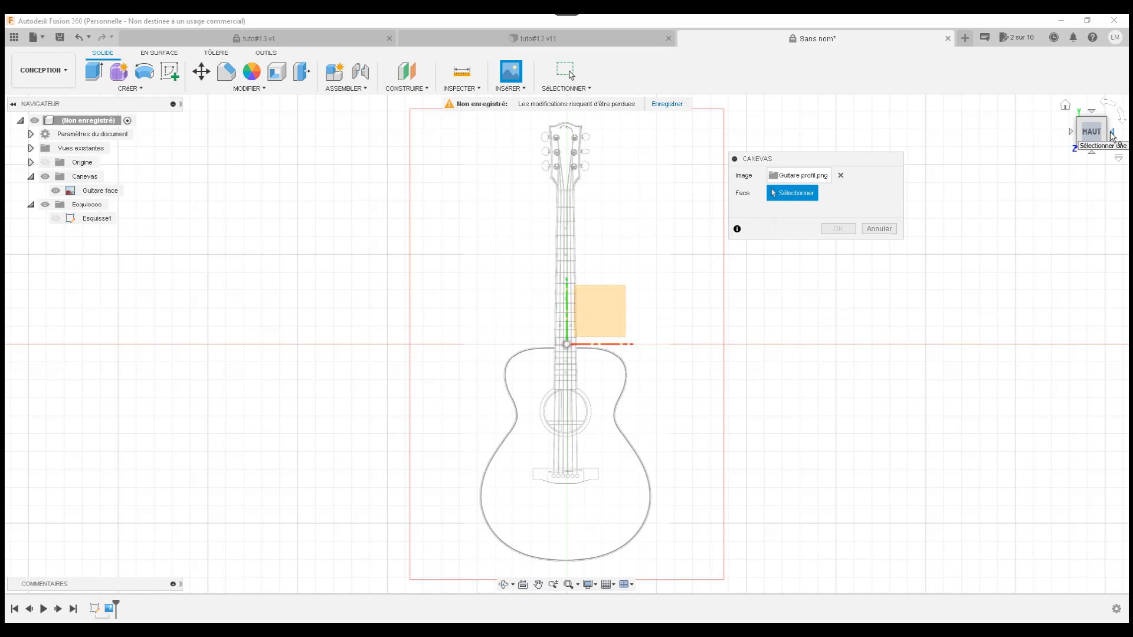
click(1112, 134)
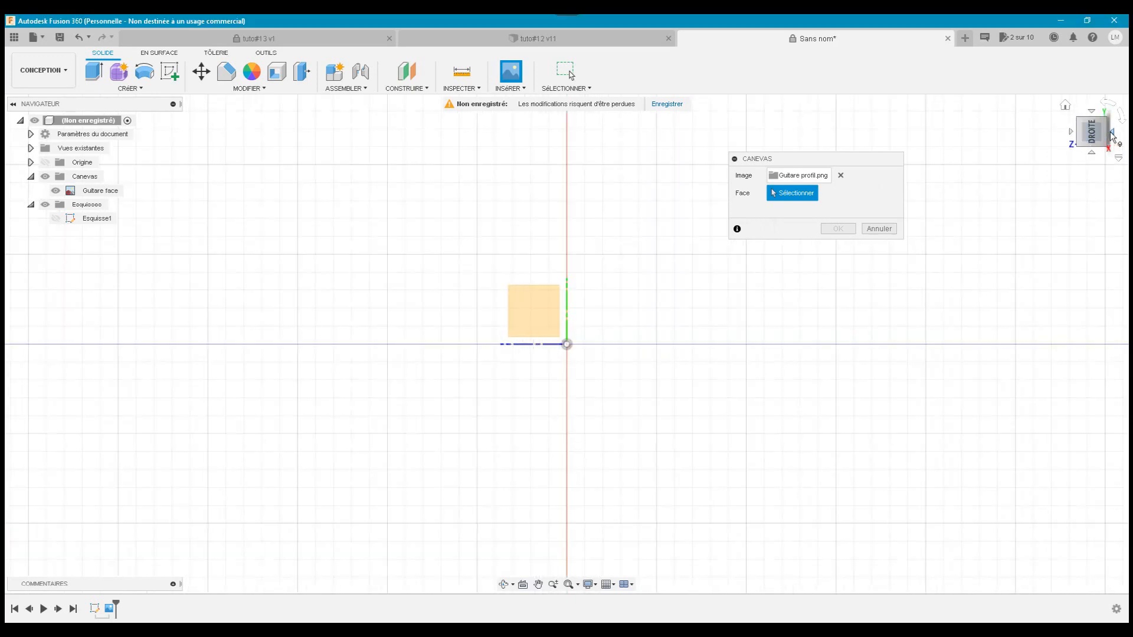
click(548, 319)
click(844, 385)
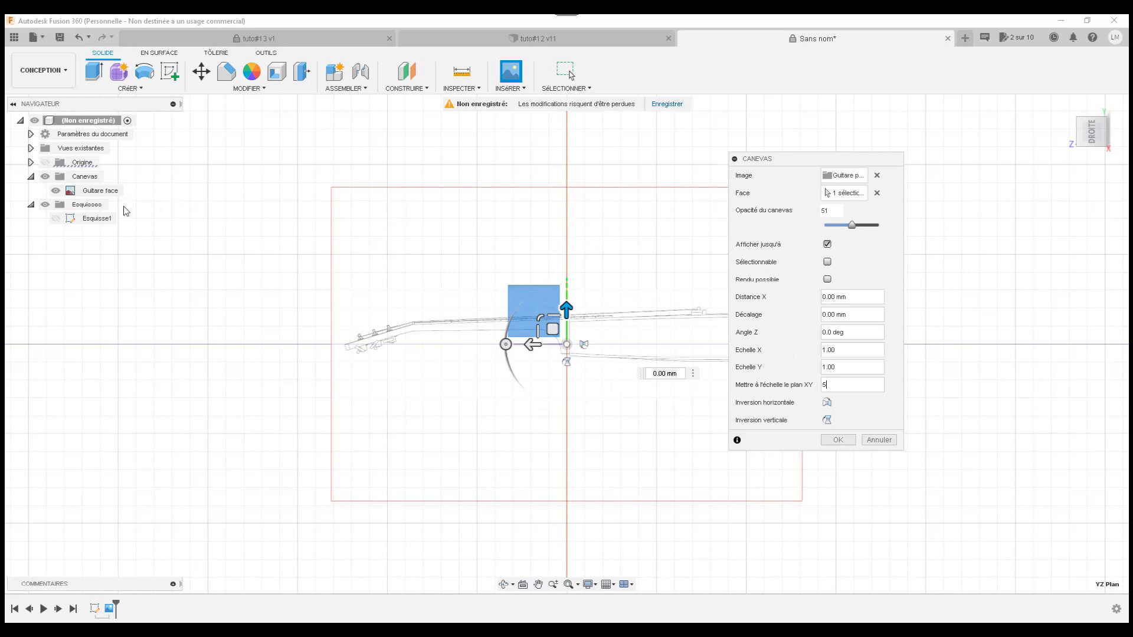
- Rotate the profile canvas by -90 degrees about Z and check its alignment against the front canvas
click(1077, 133)
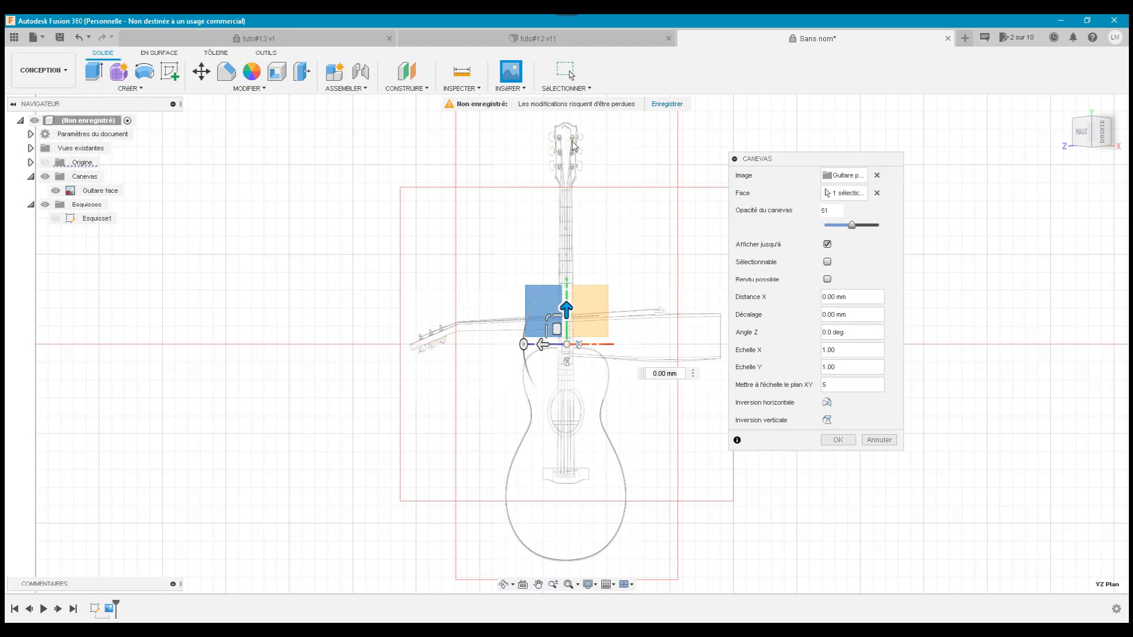
drag(522, 342, 565, 283)
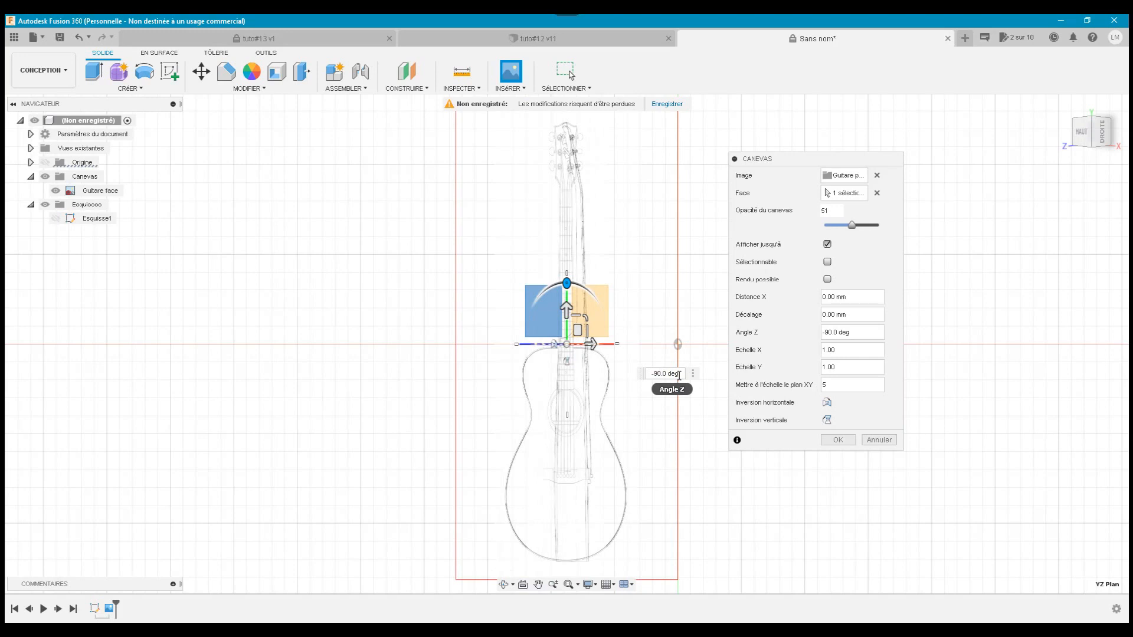
click(503, 585)
mouse_move(634, 464)
mouse_down()
mouse_move(579, 468)
mouse_move(653, 466)
mouse_up()
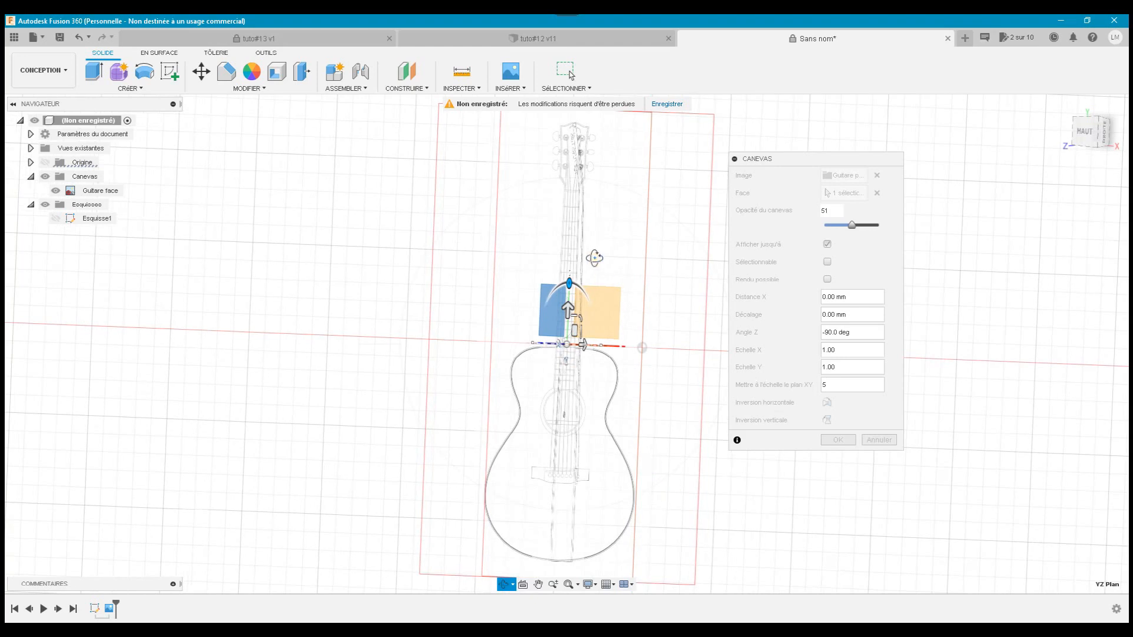
mouse_move(651, 423)
mouse_down()
mouse_move(614, 430)
mouse_move(645, 424)
mouse_move(651, 440)
mouse_move(635, 425)
mouse_up()
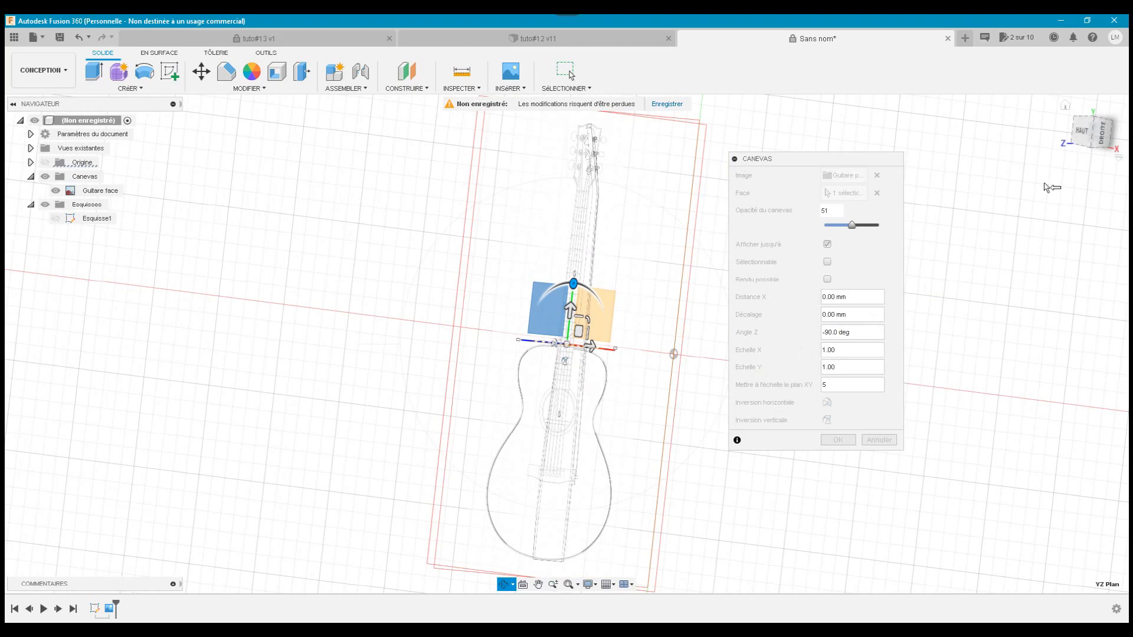
- Flip the profile canvas horizontally and raise its opacity to 100, checking its orientation against the front view
click(1102, 141)
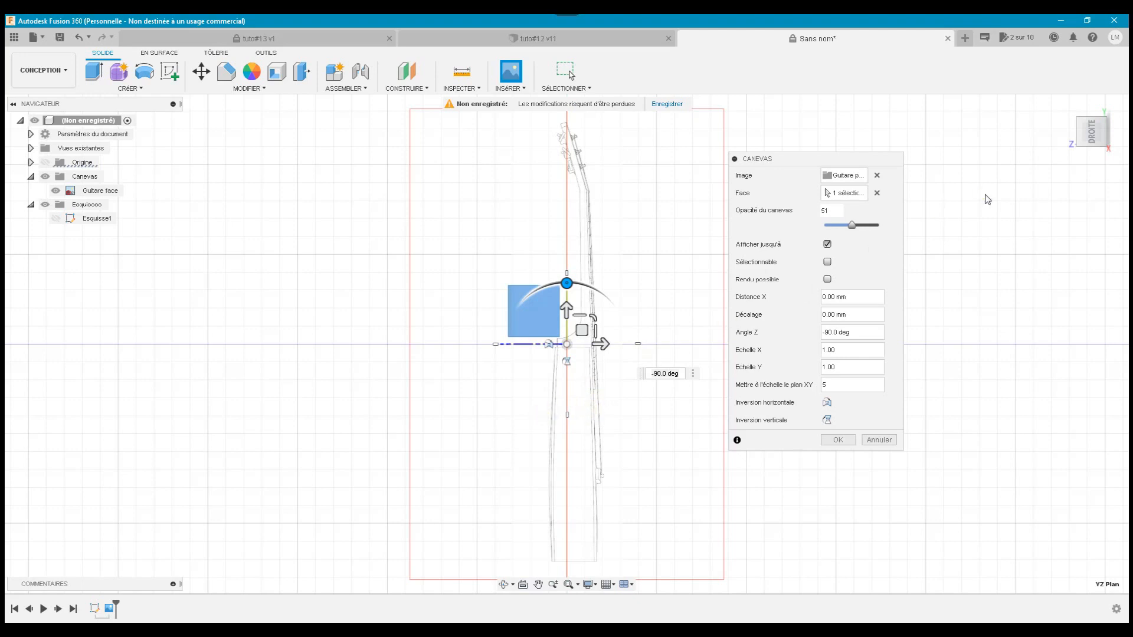
click(1078, 131)
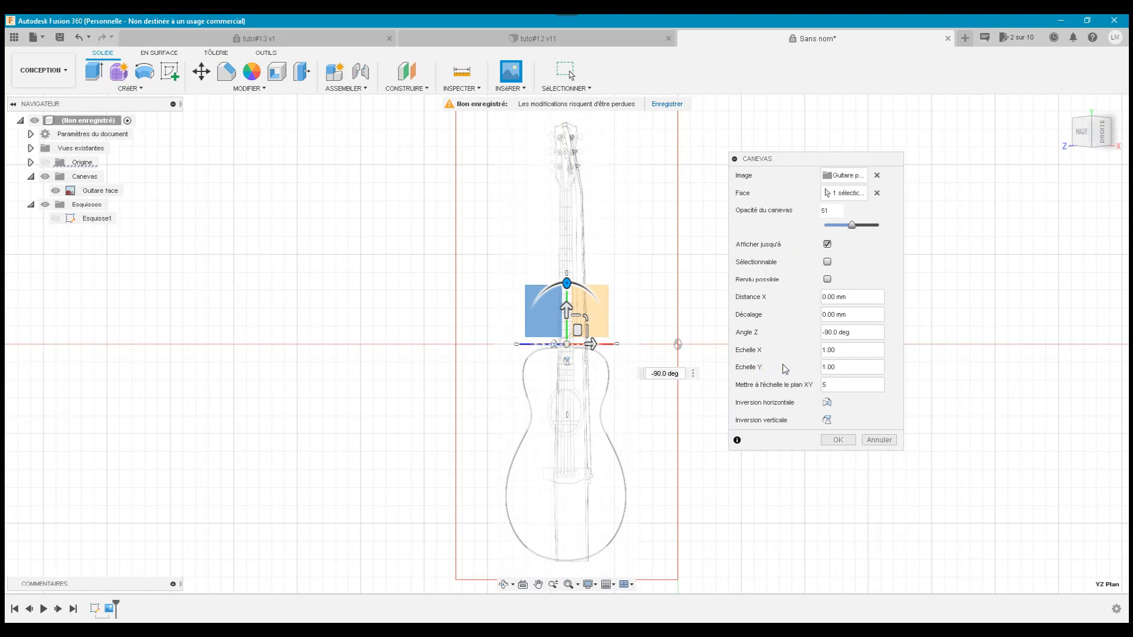
click(827, 403)
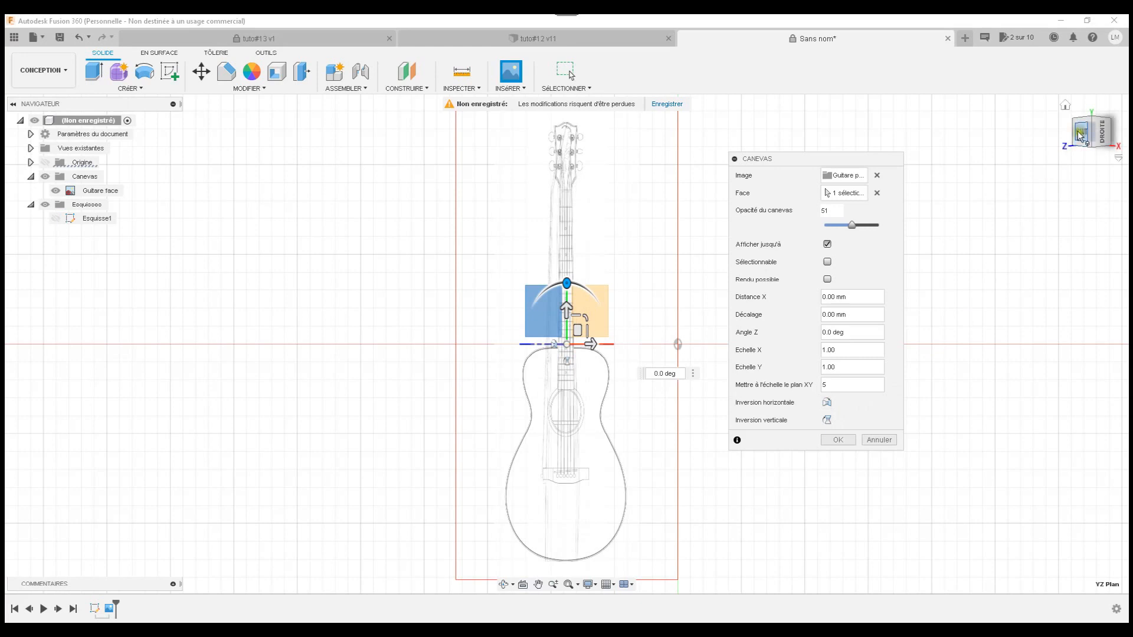
drag(851, 225, 880, 225)
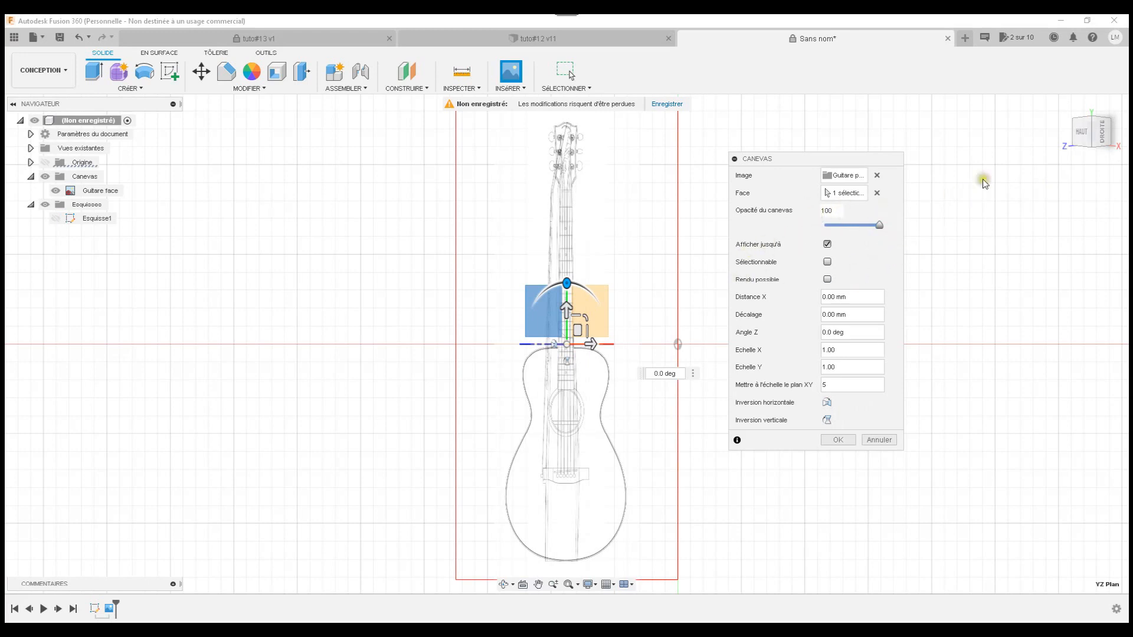
mouse_move(1093, 133)
mouse_down()
mouse_move(1072, 135)
mouse_move(1095, 133)
mouse_move(1086, 134)
mouse_up()
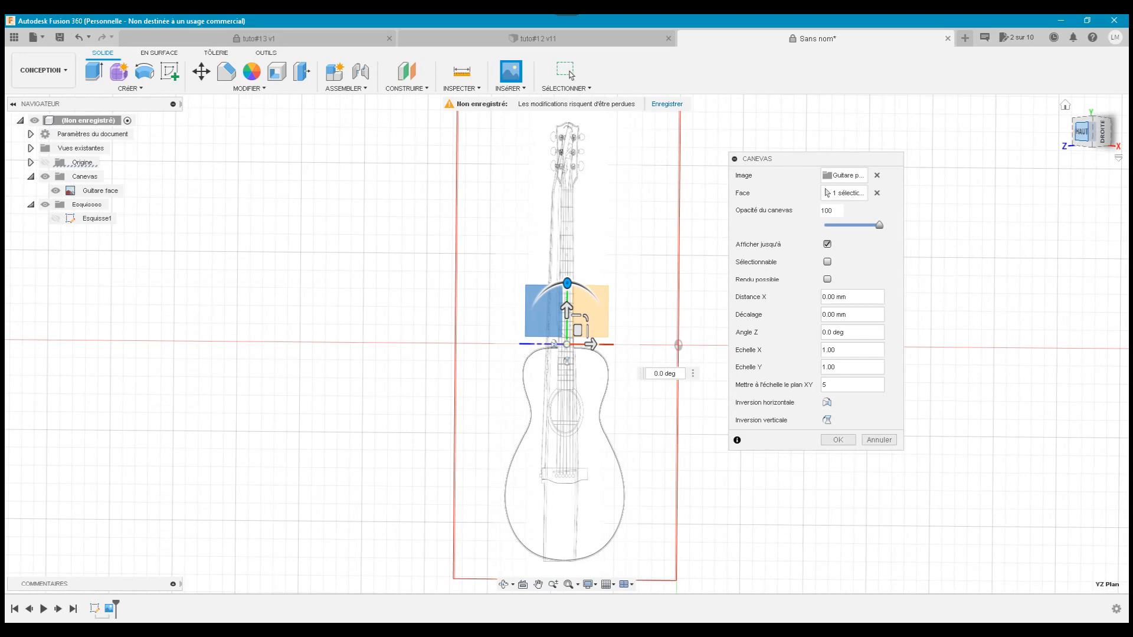
click(1081, 132)
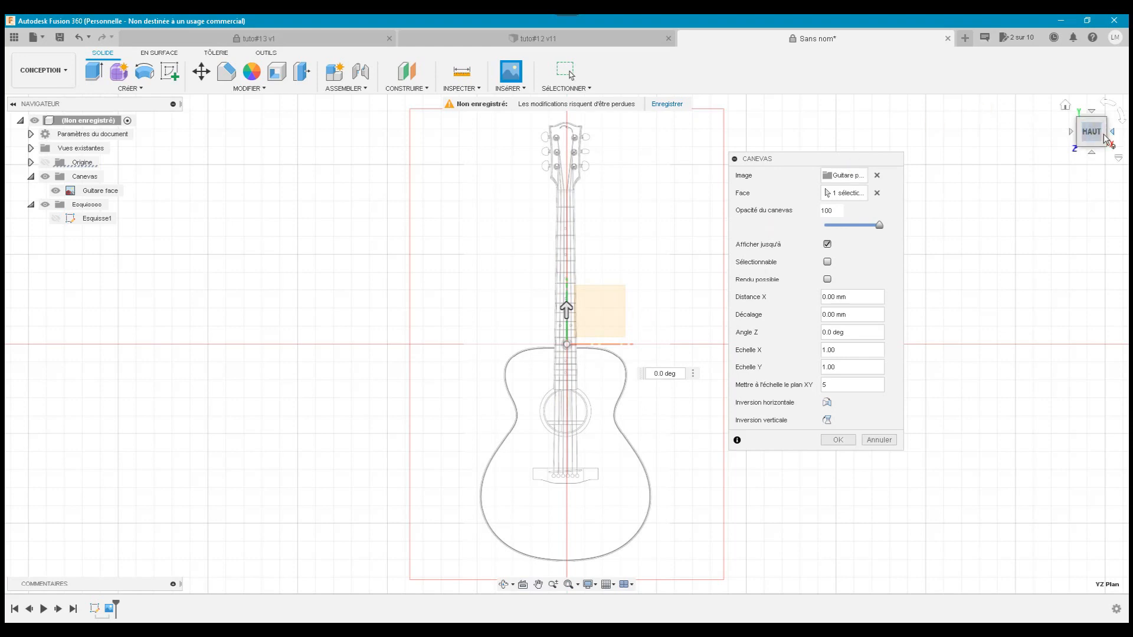
- Return to the right view, set the profile canvas opacity to 50, and finish inserting the canvas
click(1112, 134)
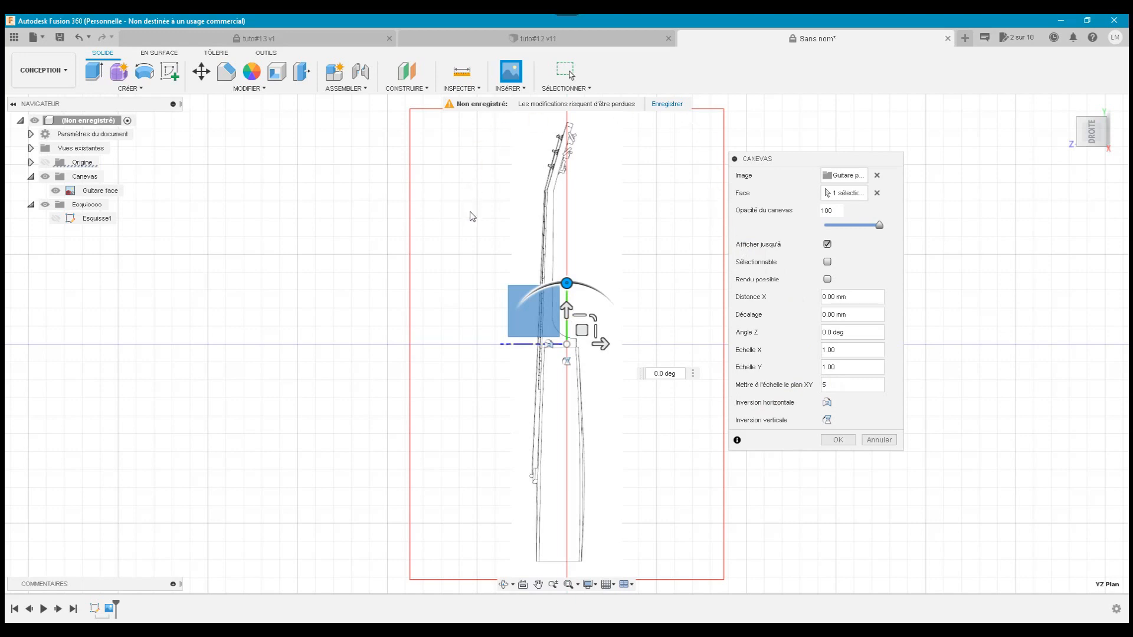
click(825, 384)
click(433, 180)
drag(879, 226, 852, 226)
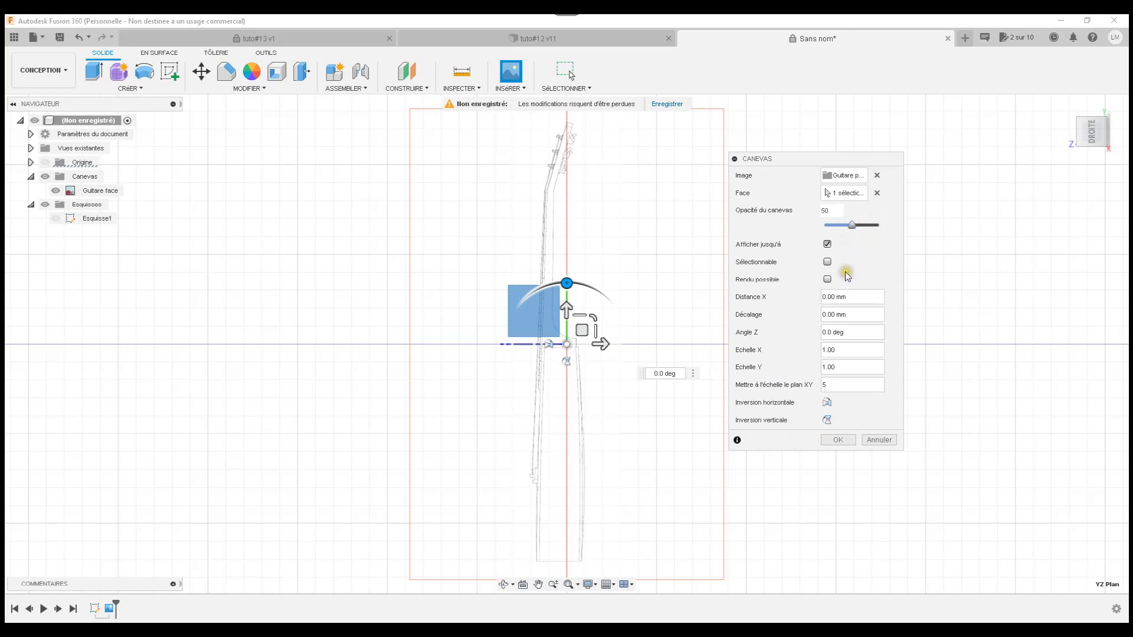
click(839, 440)
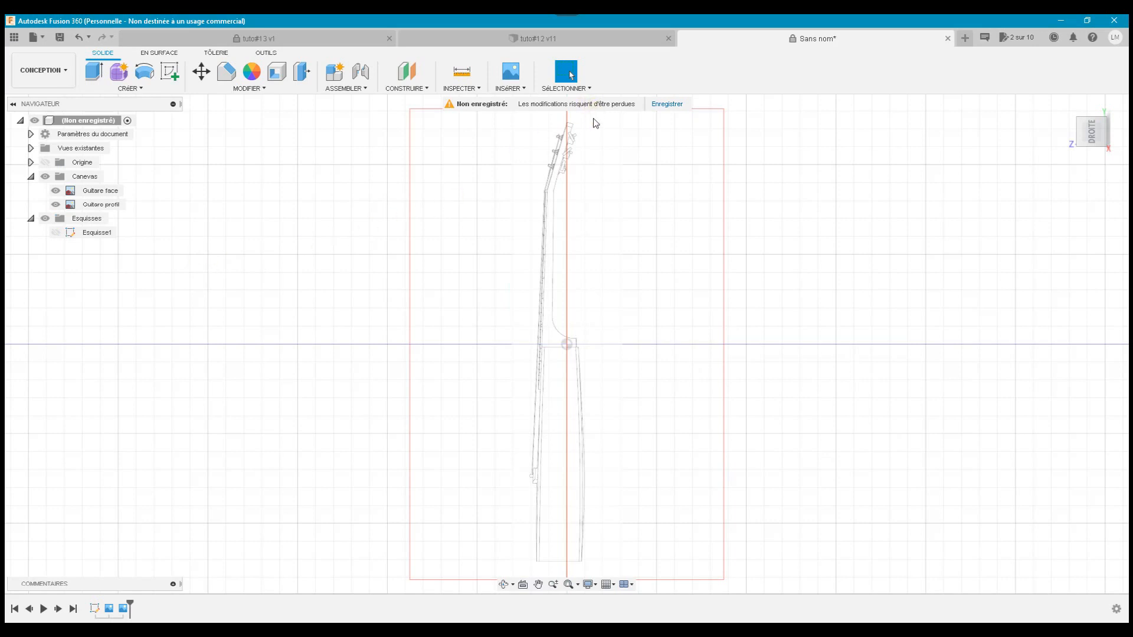
- Examine the inserted profile canvas from the headstock to the base of the body in the right view
scroll(593, 118, up, 2)
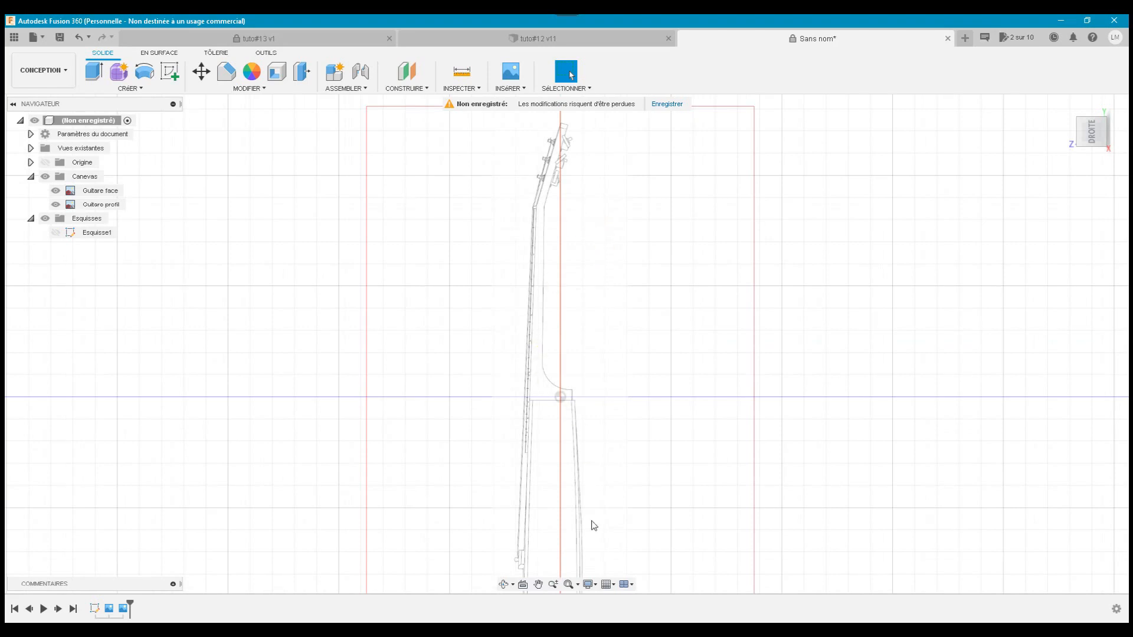
scroll(592, 520, down, 3)
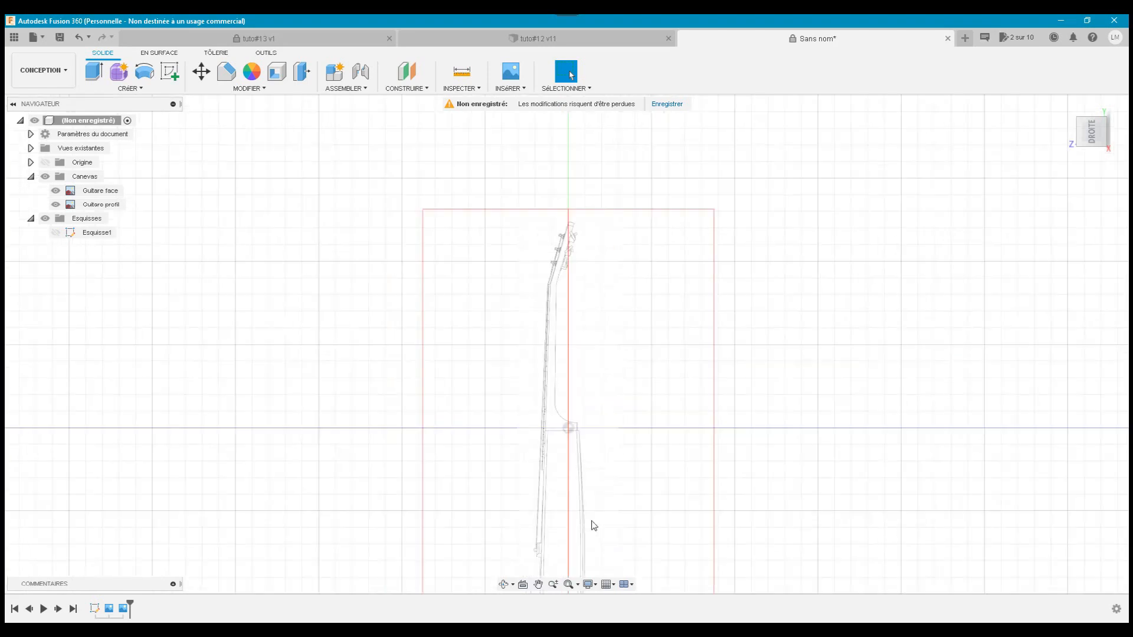
click(537, 584)
drag(578, 542, 559, 392)
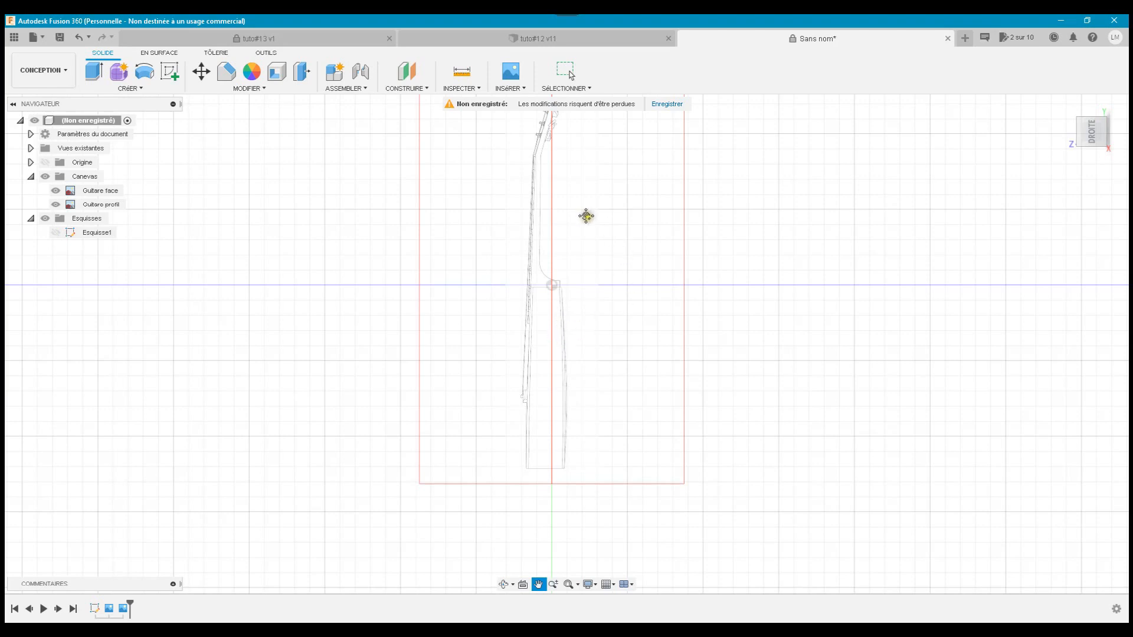
scroll(576, 193, up, 1)
scroll(576, 194, up, 1)
scroll(576, 194, down, 1)
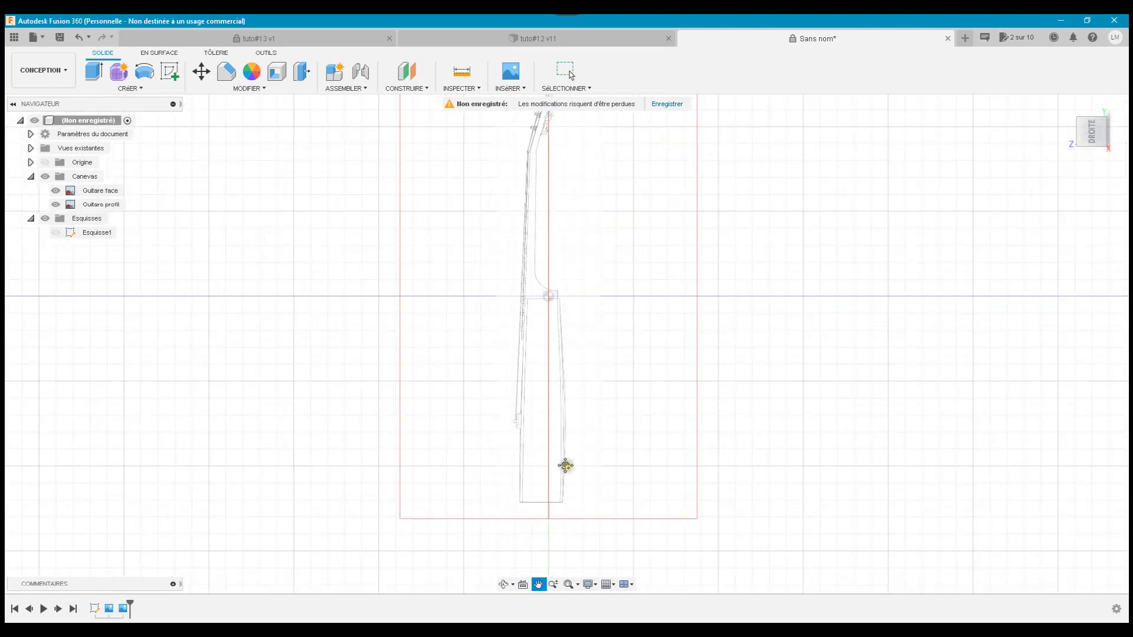
click(568, 584)
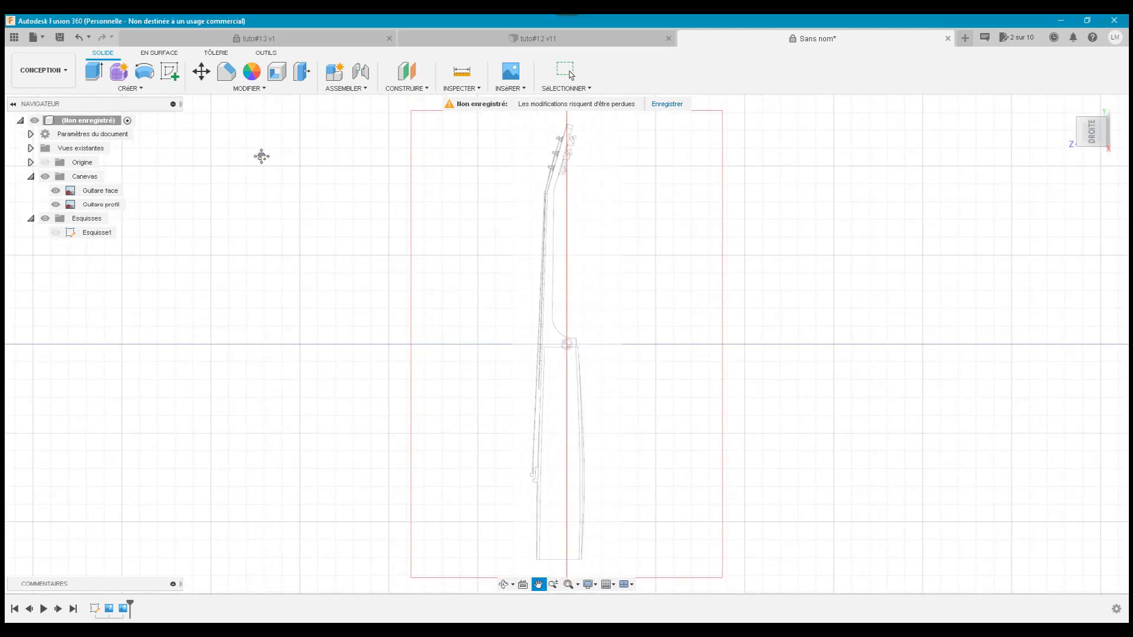
- Start a new sketch on the YZ plane and turn the view so the guitar profile stands upright
click(170, 71)
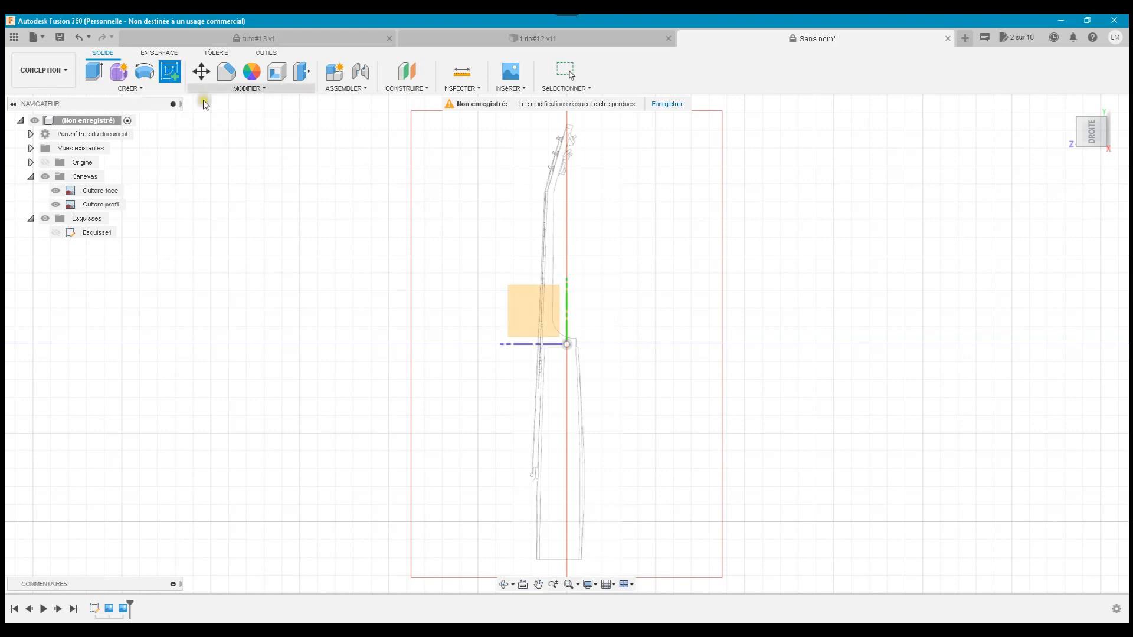
click(507, 310)
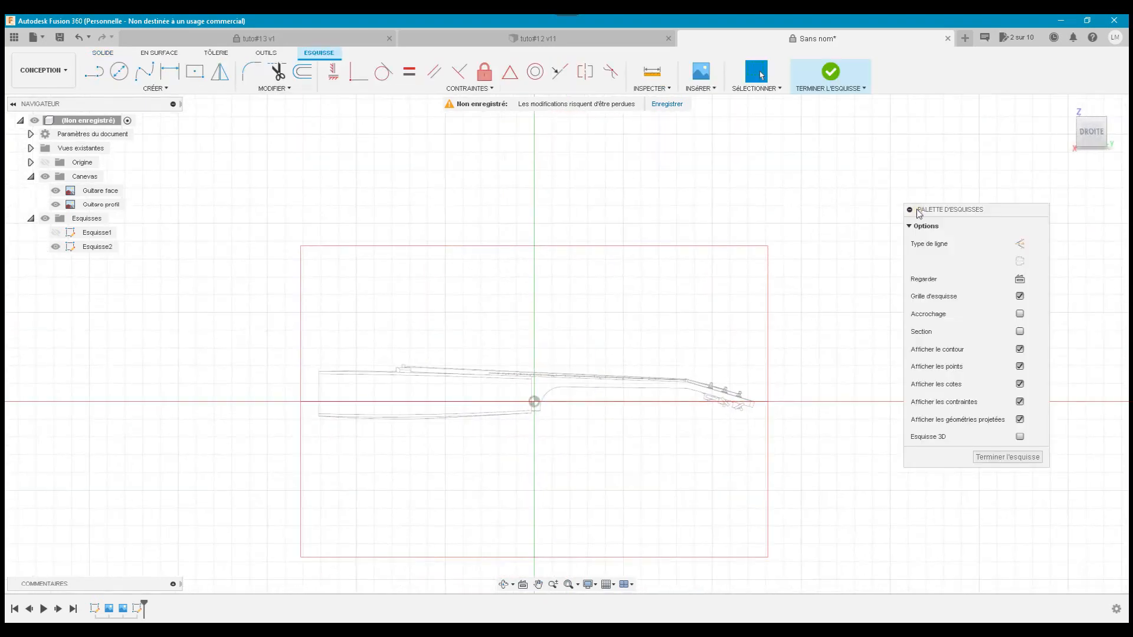
click(1102, 102)
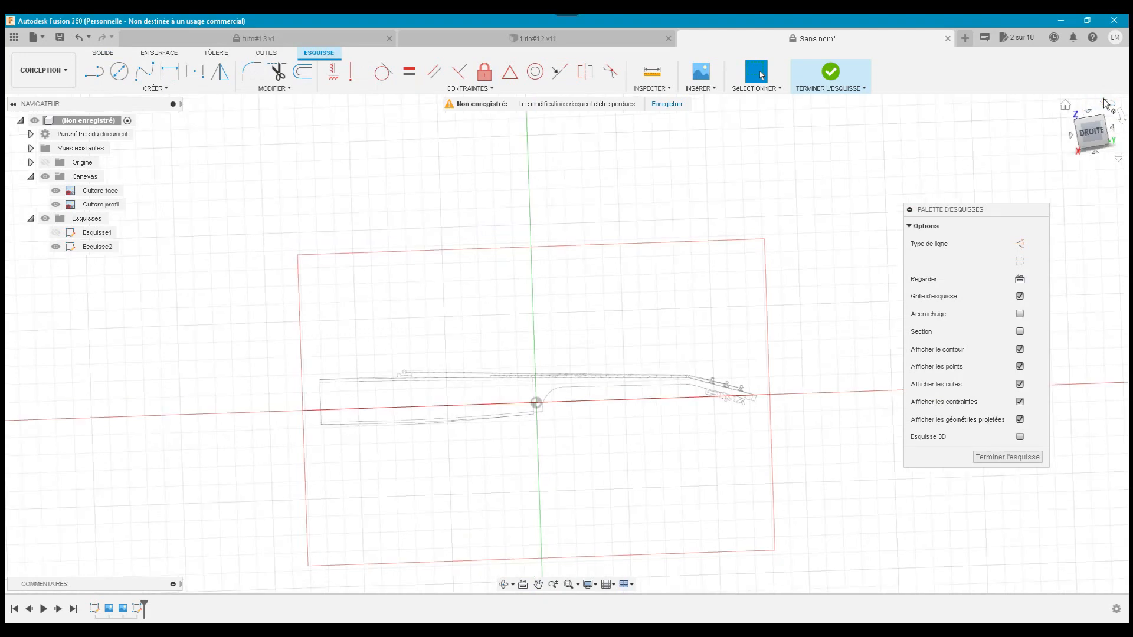
scroll(644, 359, up, 3)
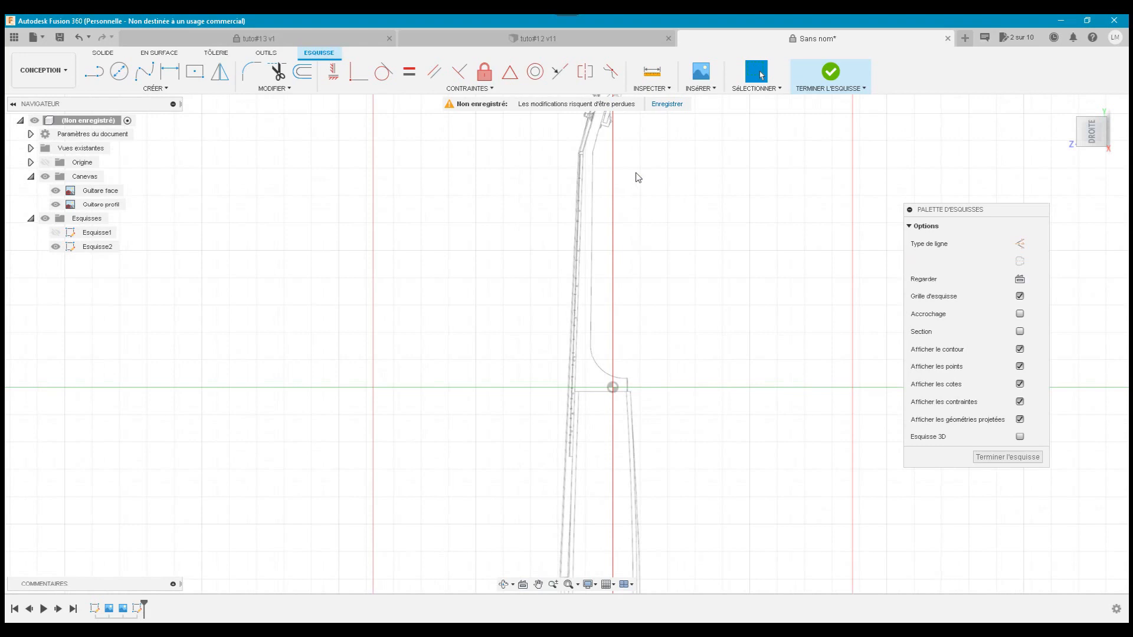
scroll(635, 172, up, 2)
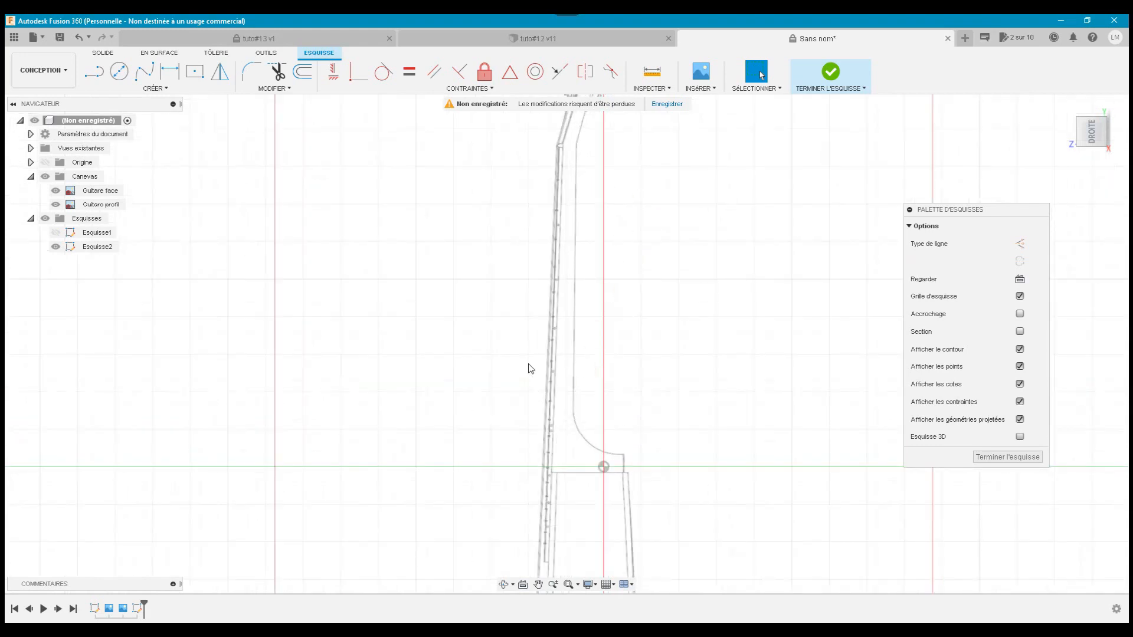
- Draw a line about 35.6 mm long up the back of the neck, from the heel curve to the headstock bend
click(94, 70)
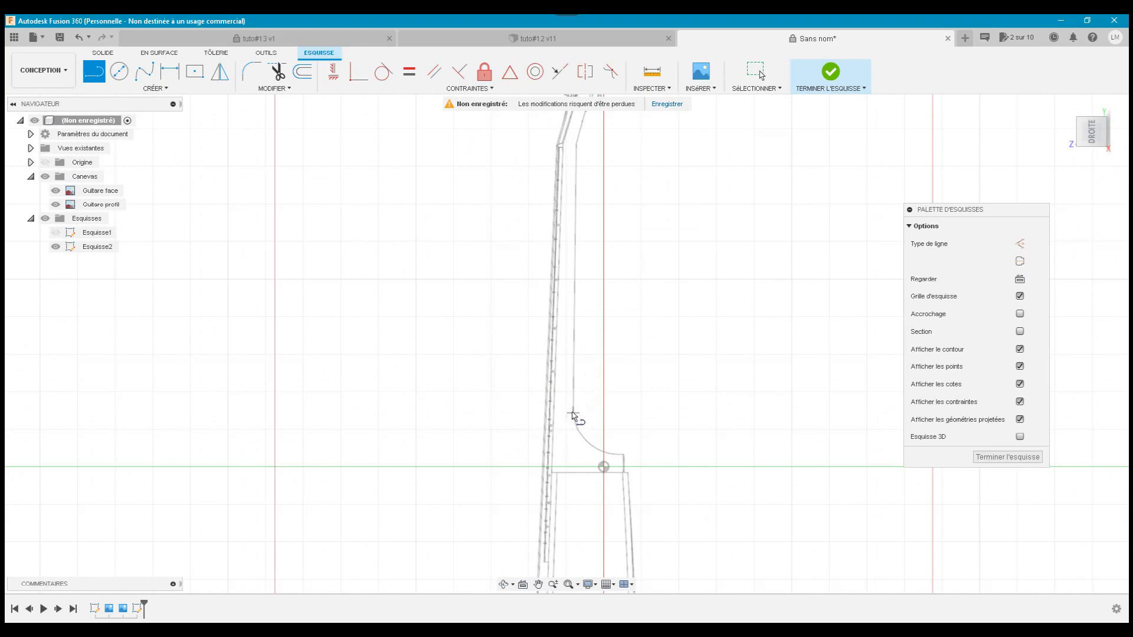
click(573, 415)
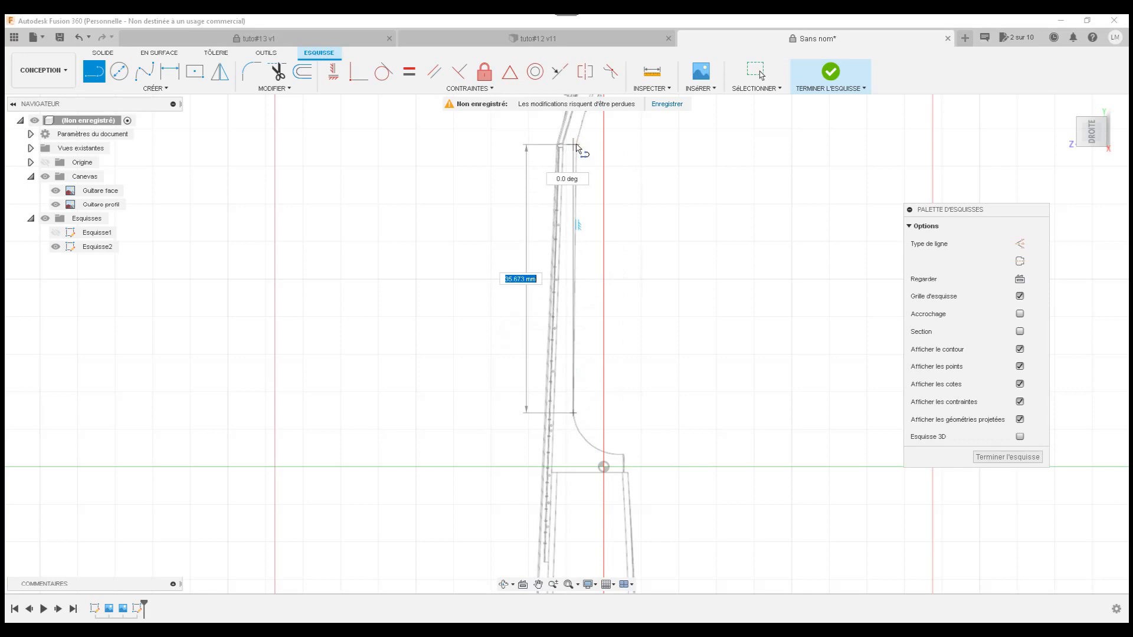
scroll(577, 147, up, 5)
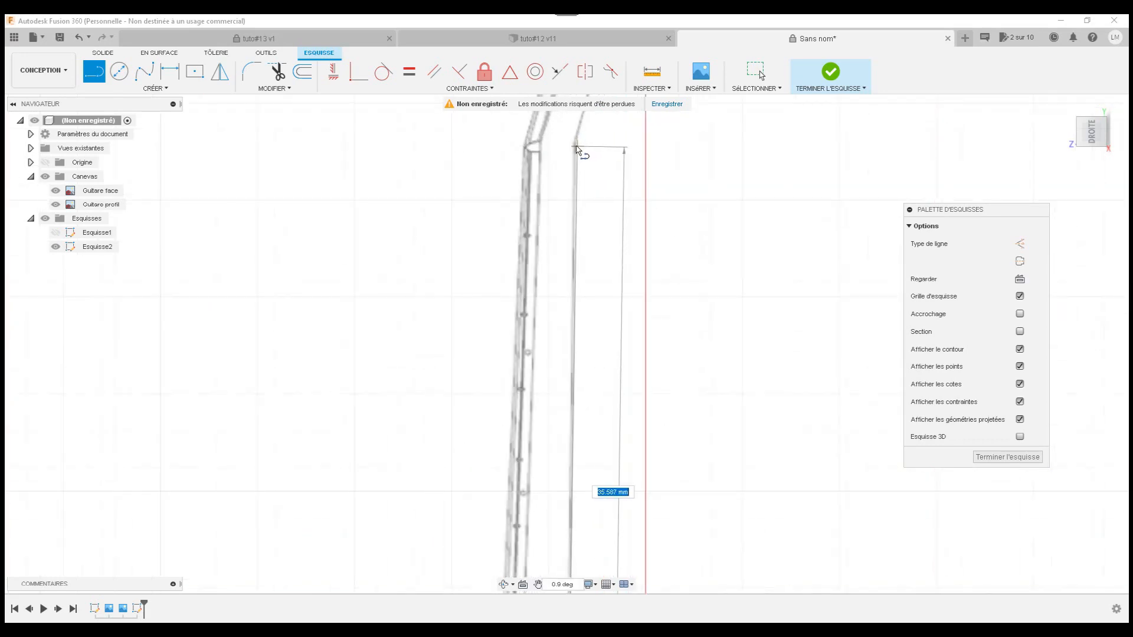
click(576, 148)
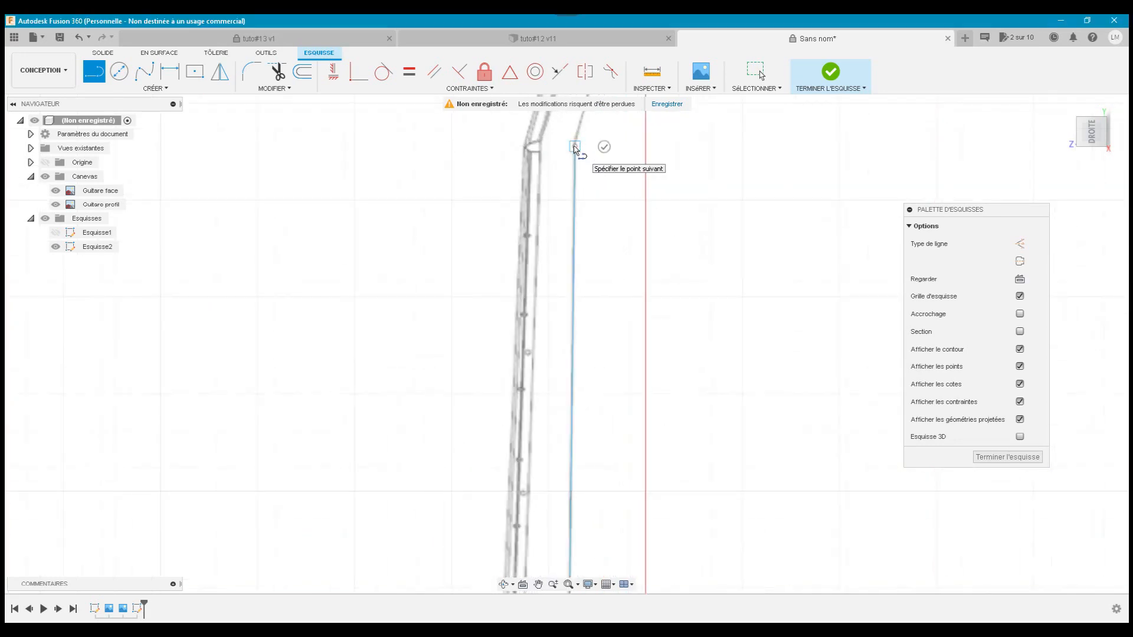
- Trace the headstock's back edge up to its tip with two line segments of about 12.4 mm and 7 mm
middle_drag(576, 148, 505, 367)
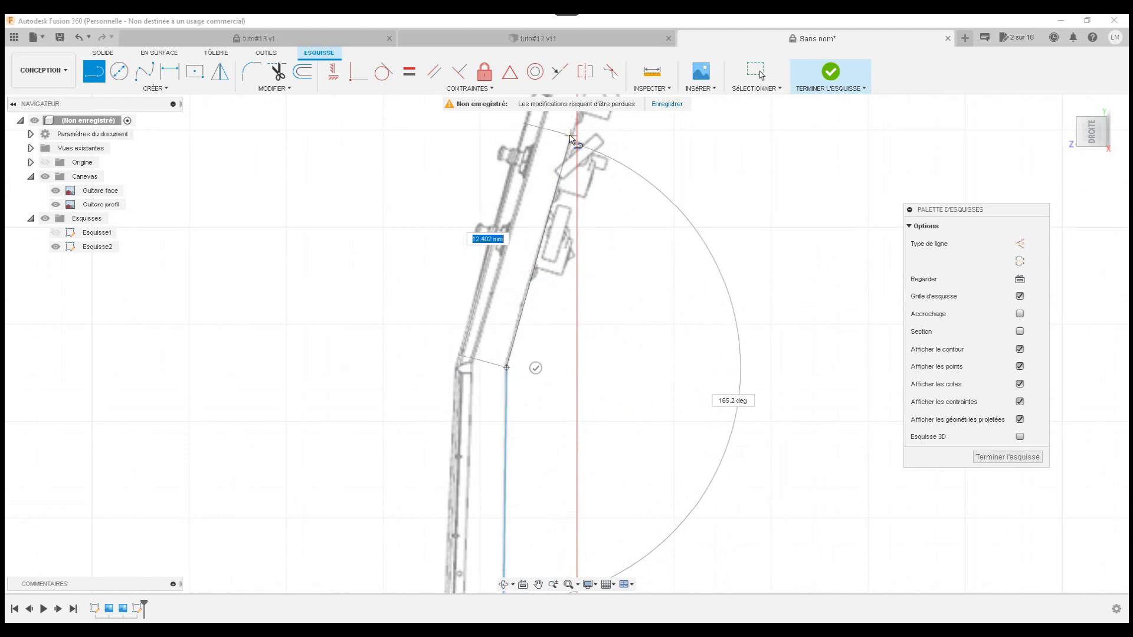
click(570, 138)
key(Escape)
middle_drag(571, 138, 508, 336)
key(l)
click(508, 337)
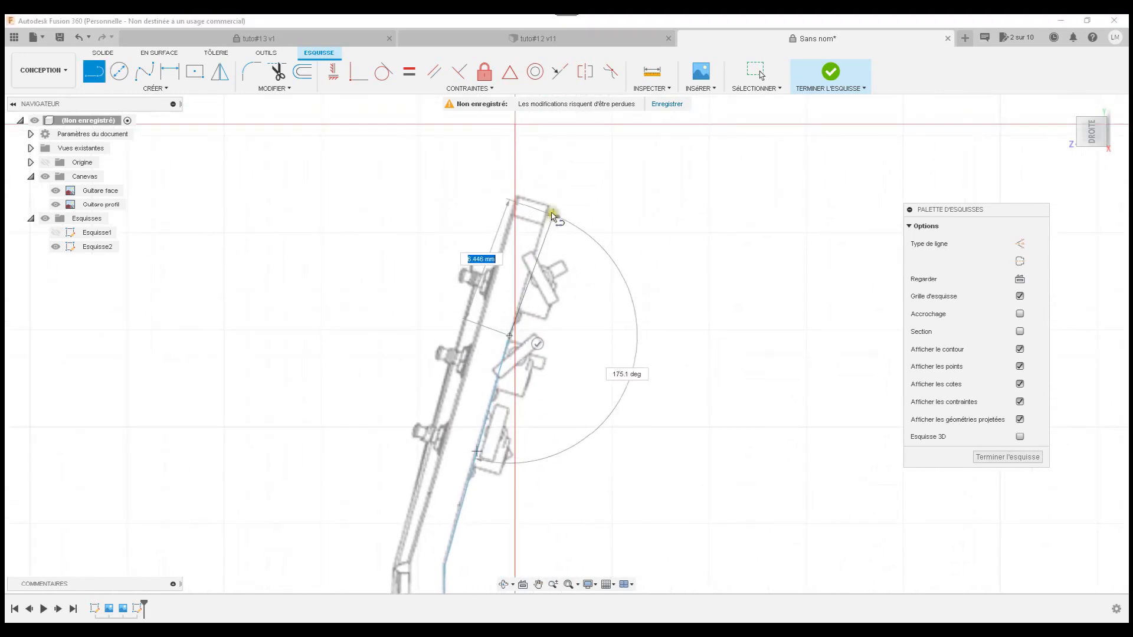
scroll(548, 207, up, 3)
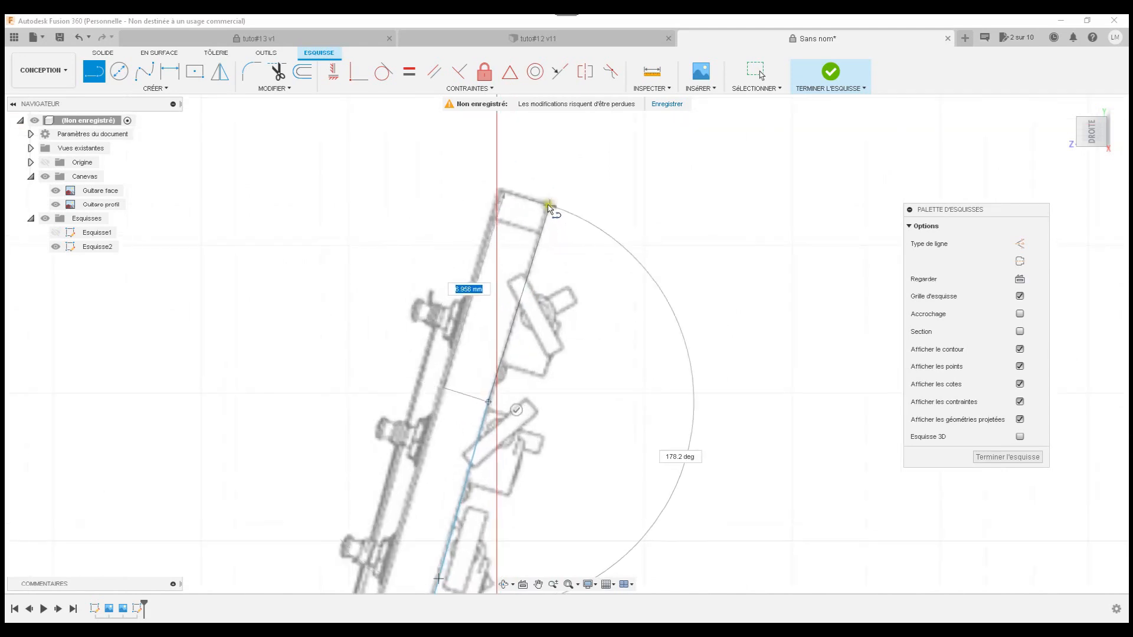
click(549, 207)
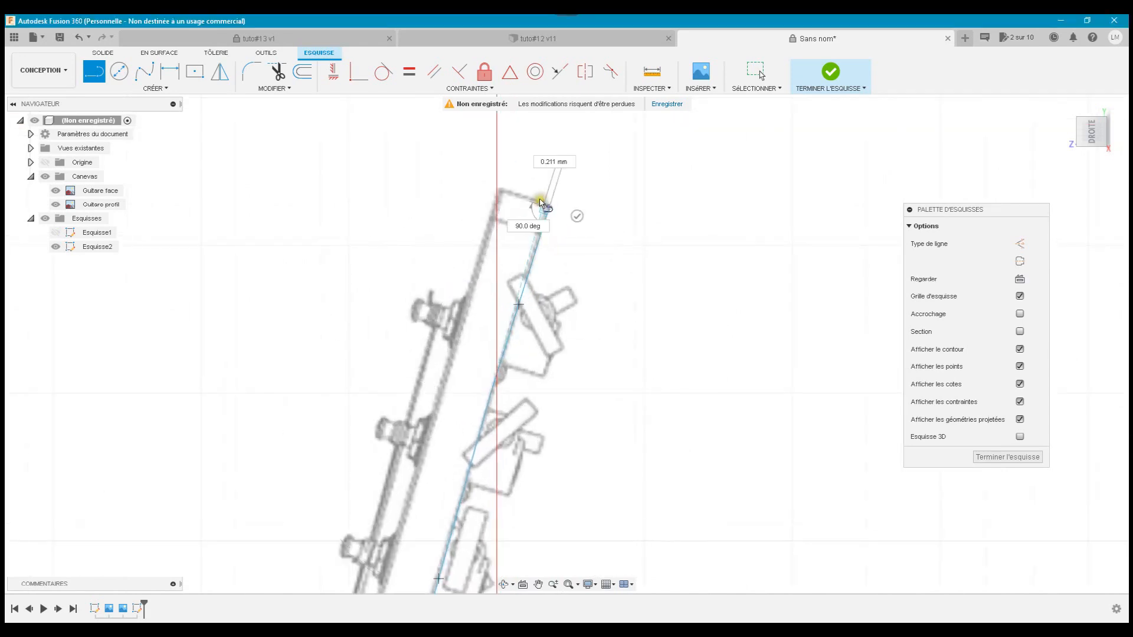
- Draw the line across the headstock tip and trace its front face down to the nut with segments of about 13.3 mm and 6.3 mm
click(501, 193)
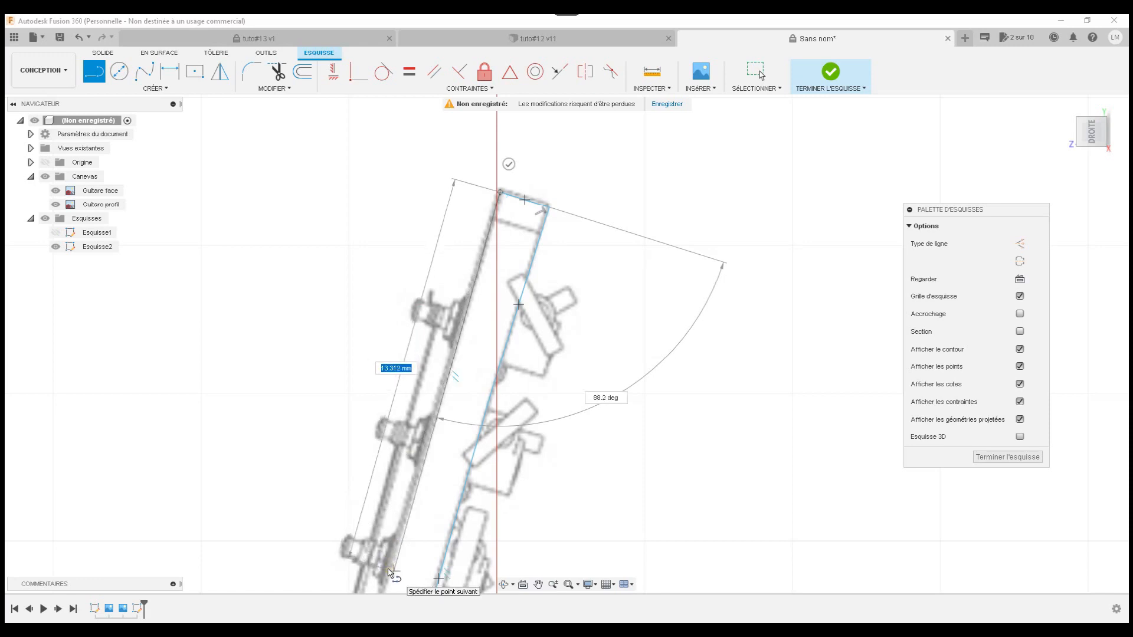
click(387, 569)
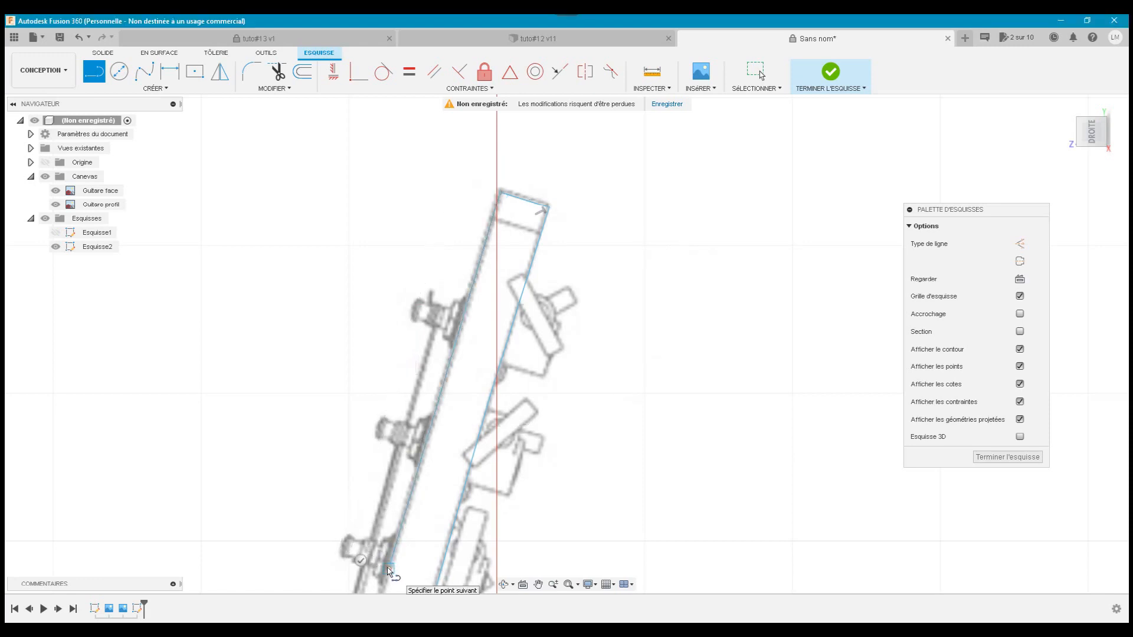
mouse_move(388, 570)
middle_down()
mouse_move(445, 296)
mouse_move(501, 162)
middle_up()
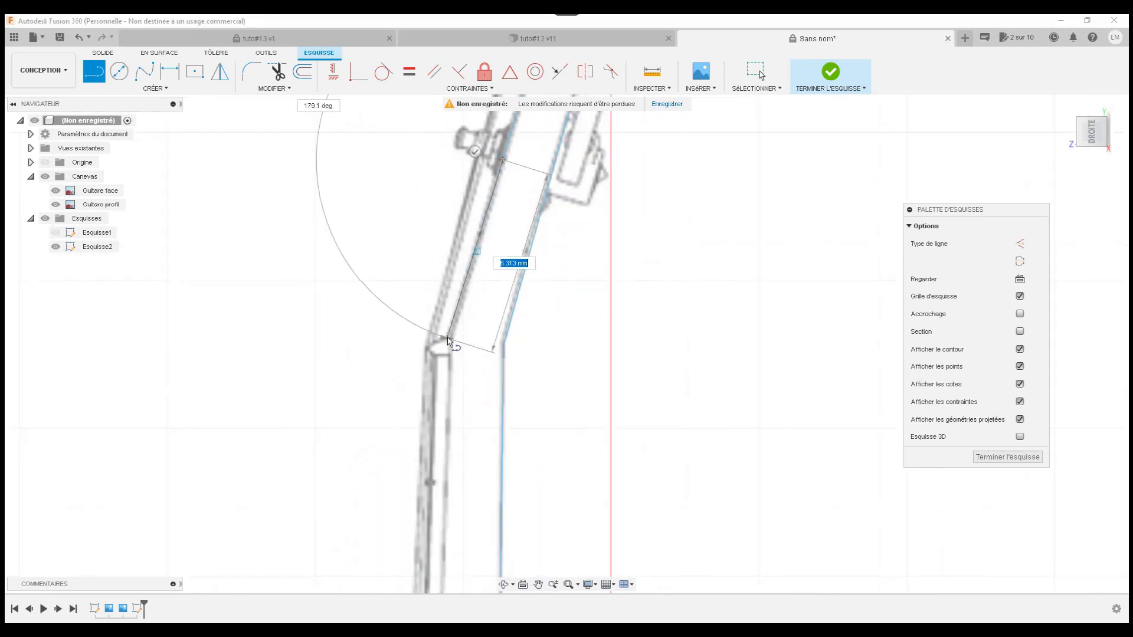
click(447, 340)
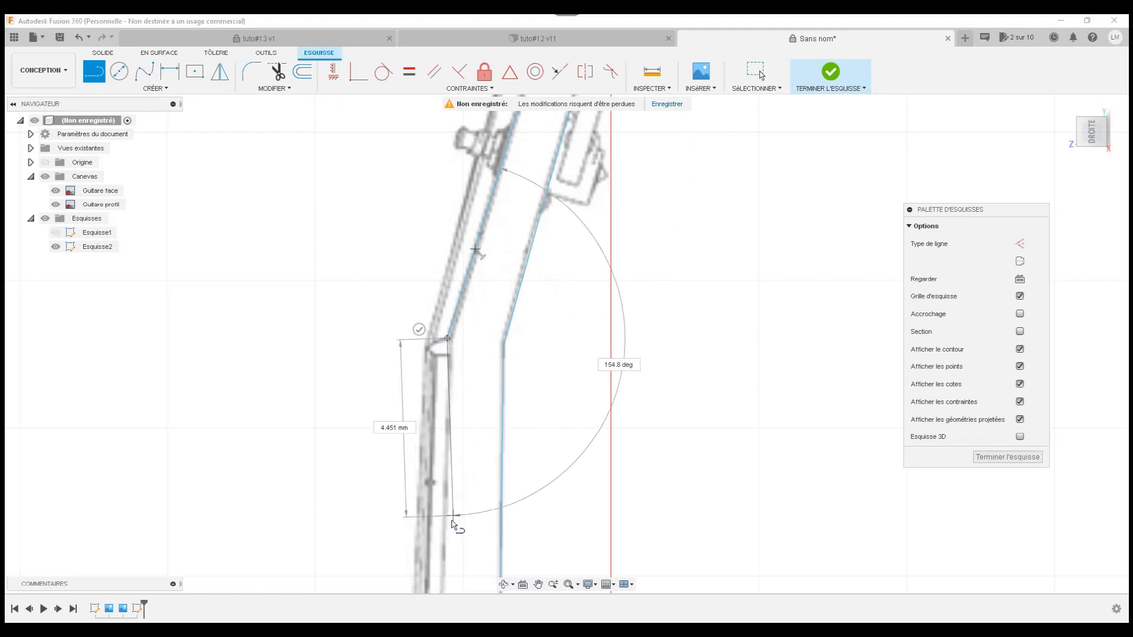
- Draw one long line from the nut down the neck and soundboard to the front corner of the body's base
middle_drag(445, 555, 458, 253)
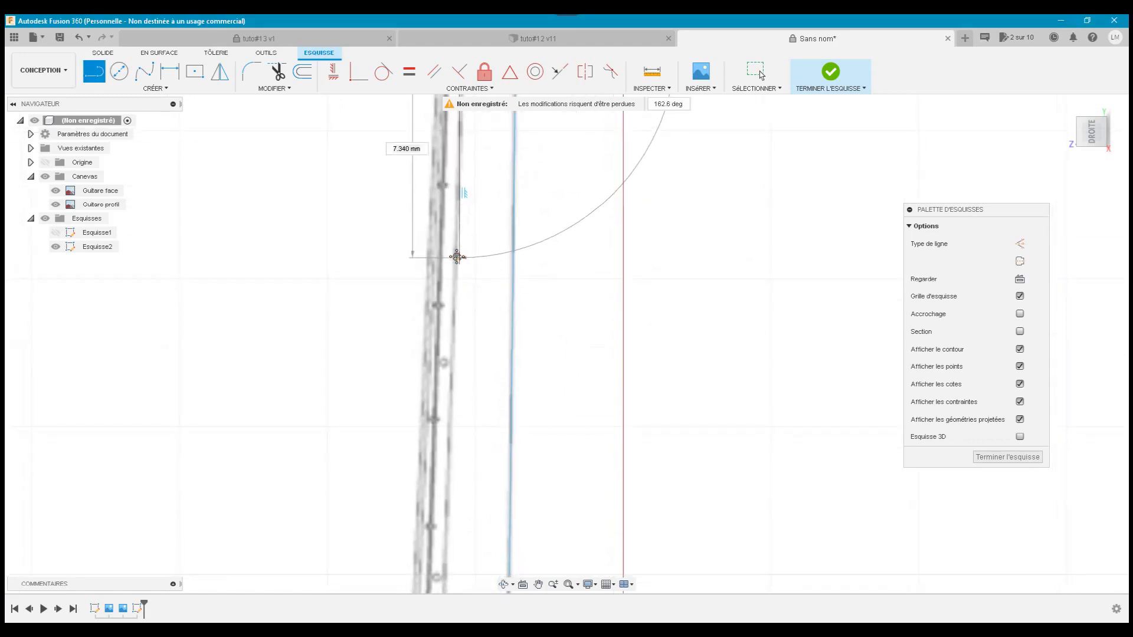
mouse_move(448, 492)
middle_down()
mouse_move(481, 193)
mouse_move(470, 488)
mouse_move(475, 140)
middle_up()
middle_drag(453, 449, 435, 113)
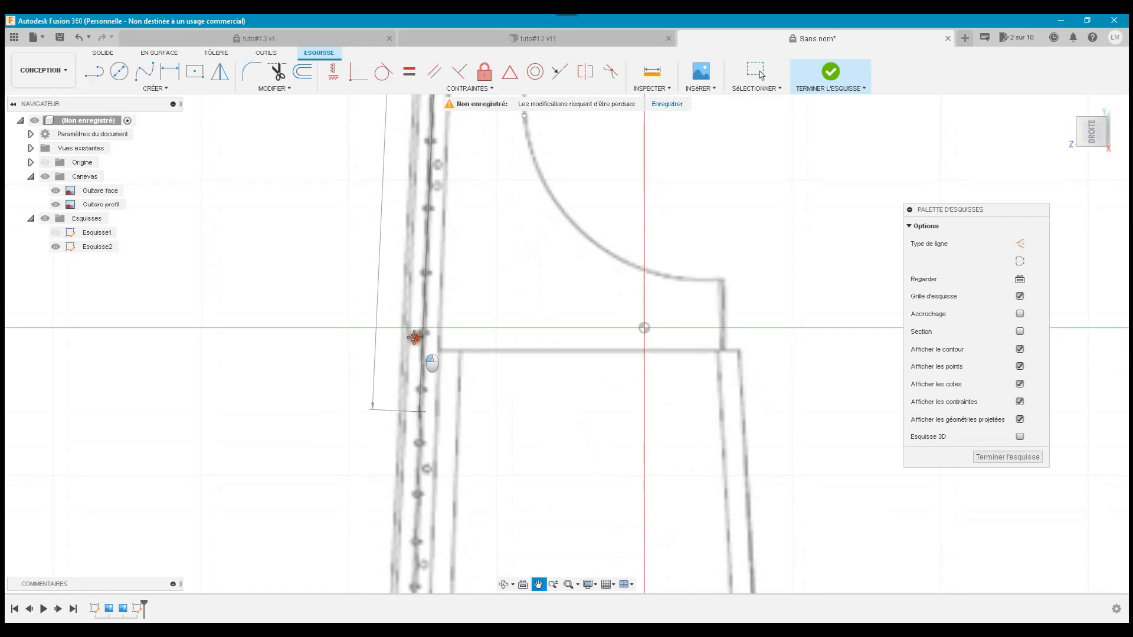
middle_drag(427, 354, 432, 112)
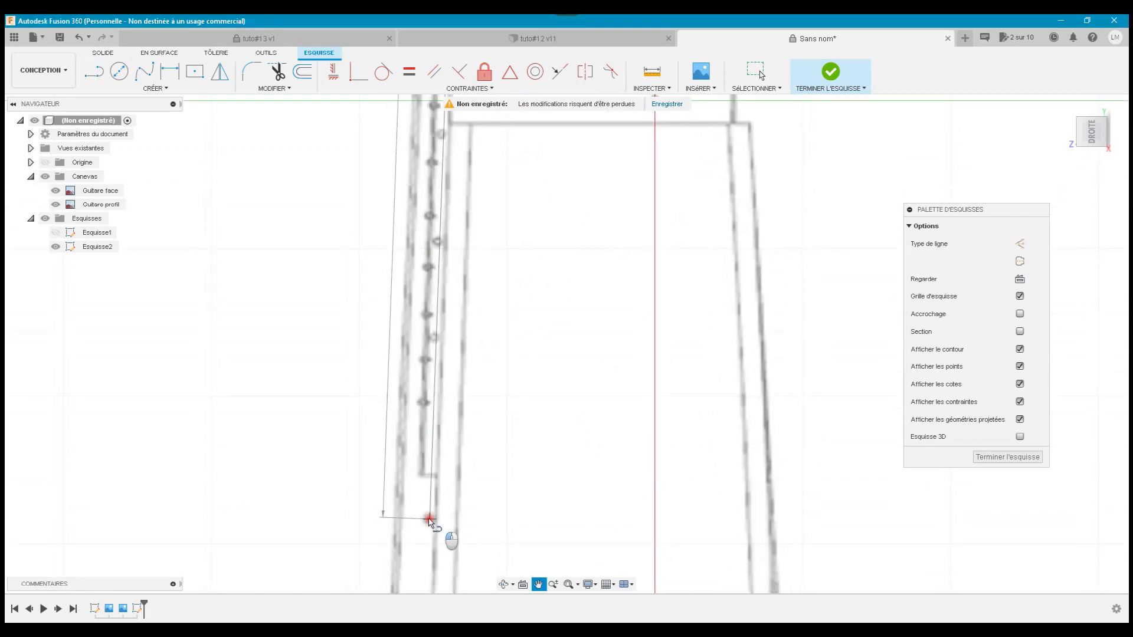
middle_drag(430, 523, 455, 182)
middle_drag(445, 489, 437, 159)
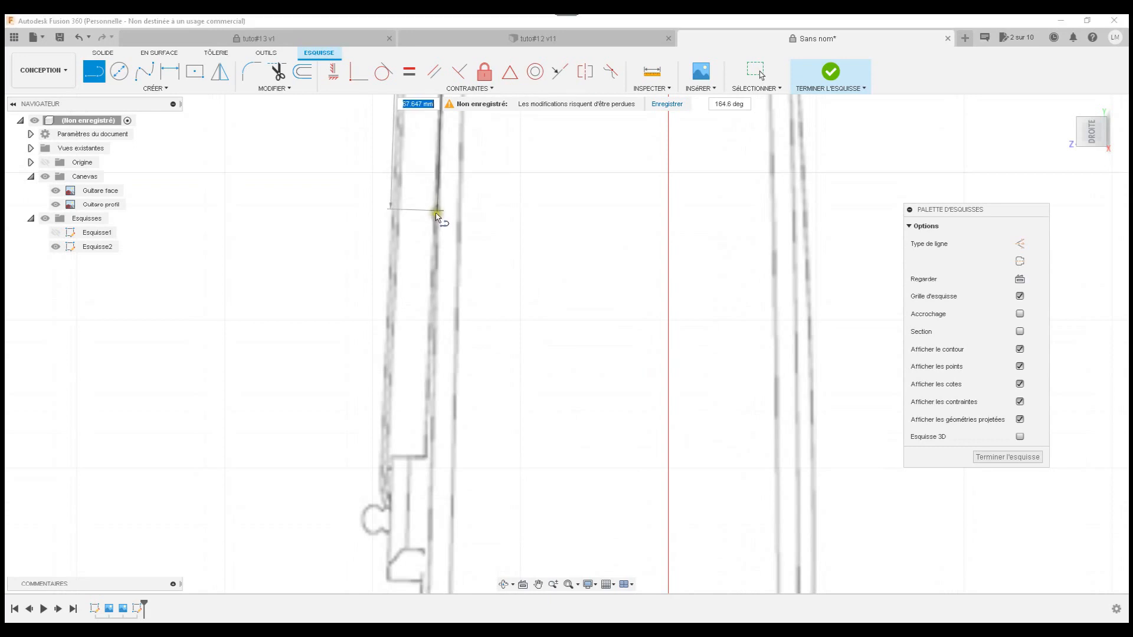
middle_drag(434, 519, 448, 142)
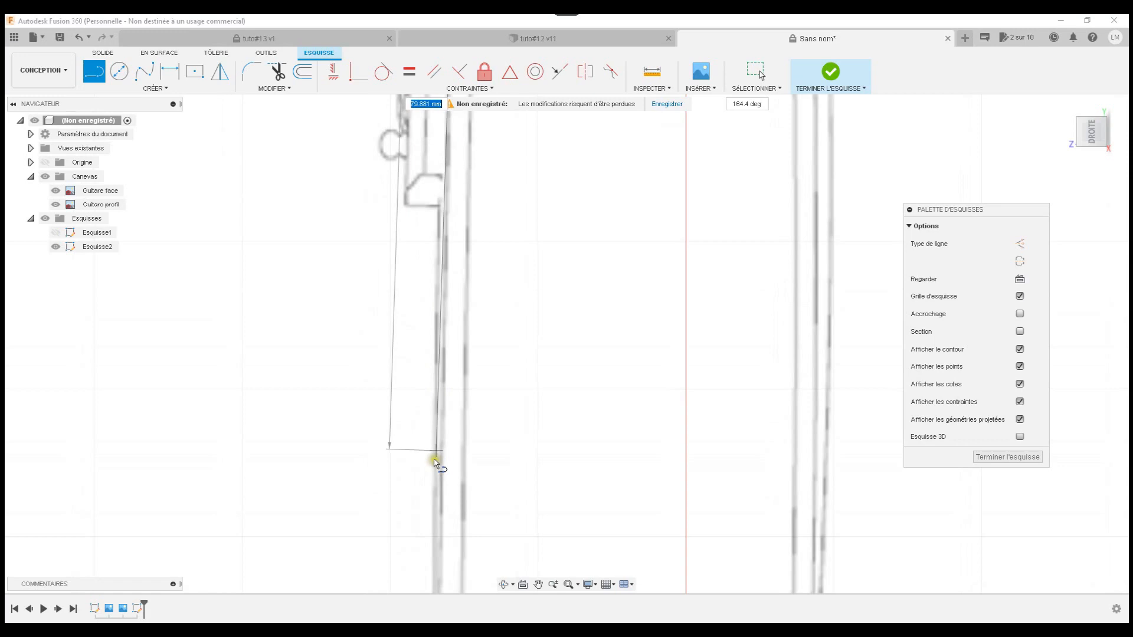
mouse_move(444, 501)
middle_down()
mouse_move(448, 364)
mouse_move(459, 406)
middle_up()
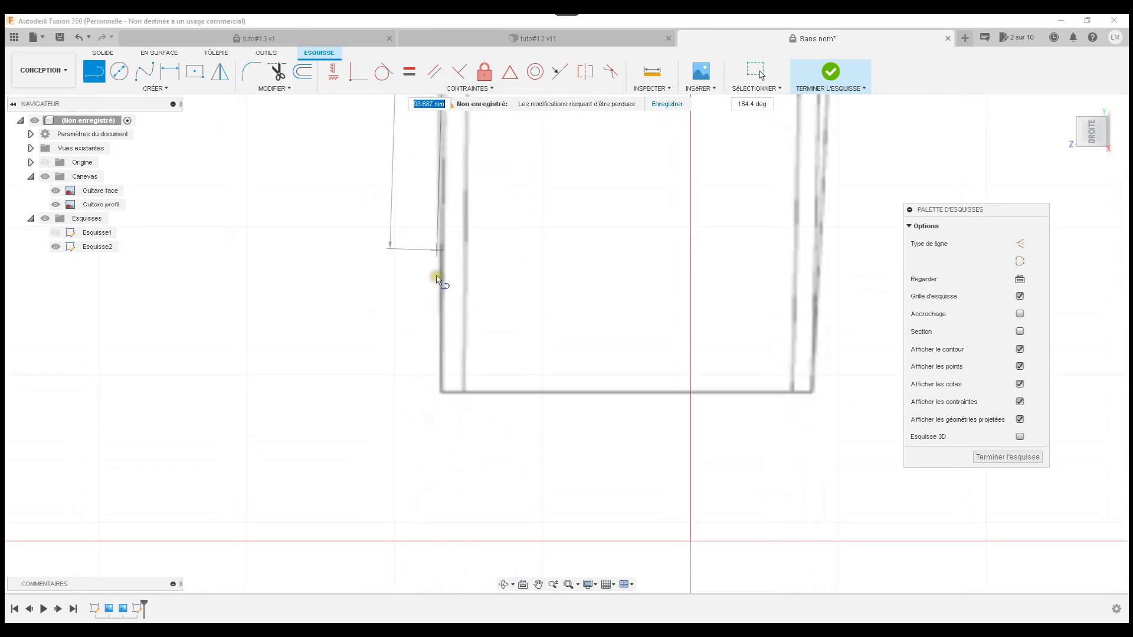
click(442, 392)
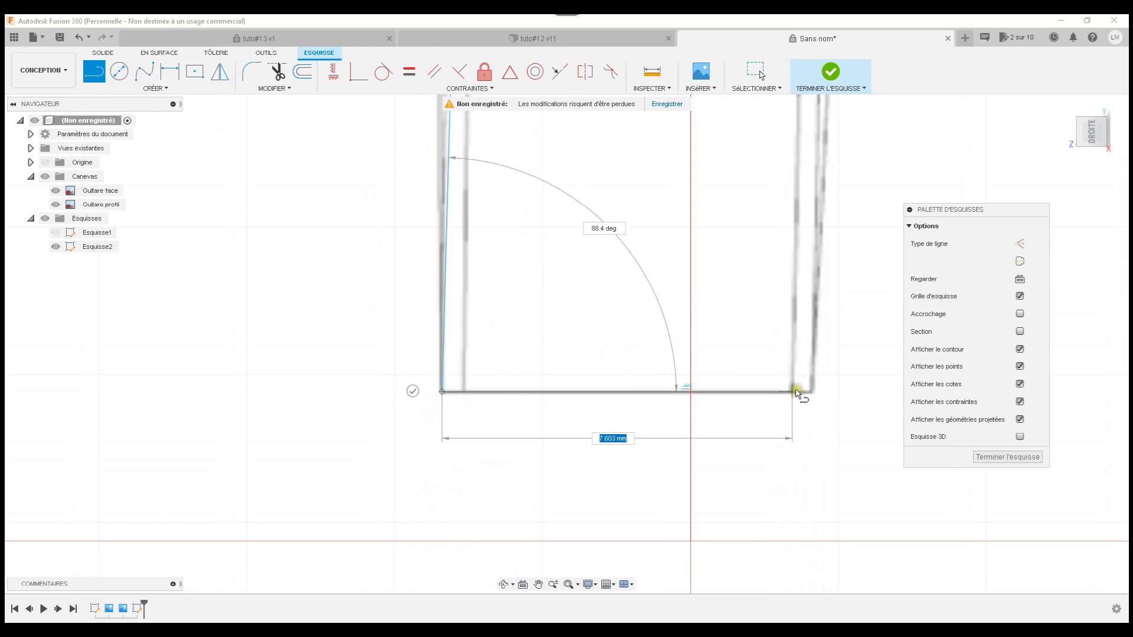
- Draw the horizontal base line of the body and a segment about 15.5 mm long up the lower part of its back
click(811, 392)
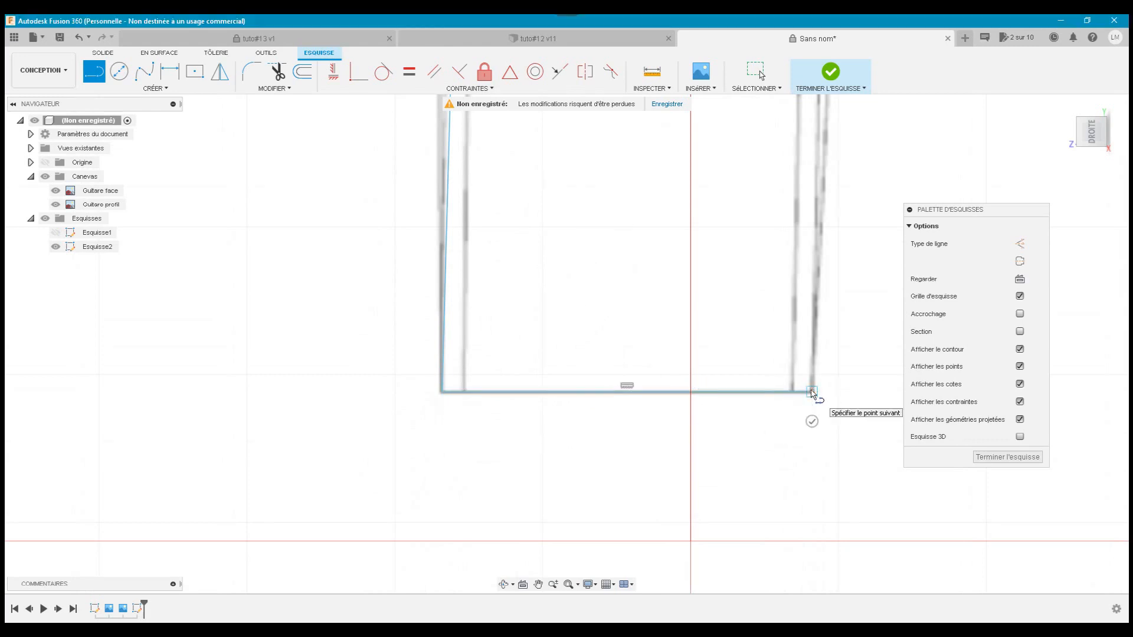
scroll(784, 362, up, 5)
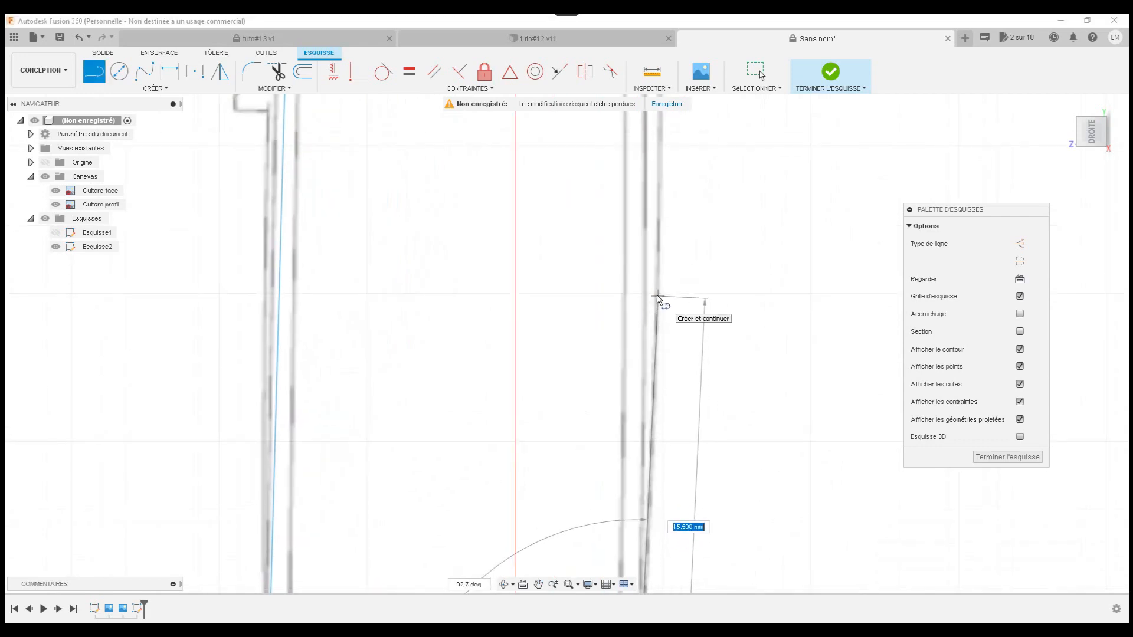
click(658, 298)
scroll(658, 299, down, 5)
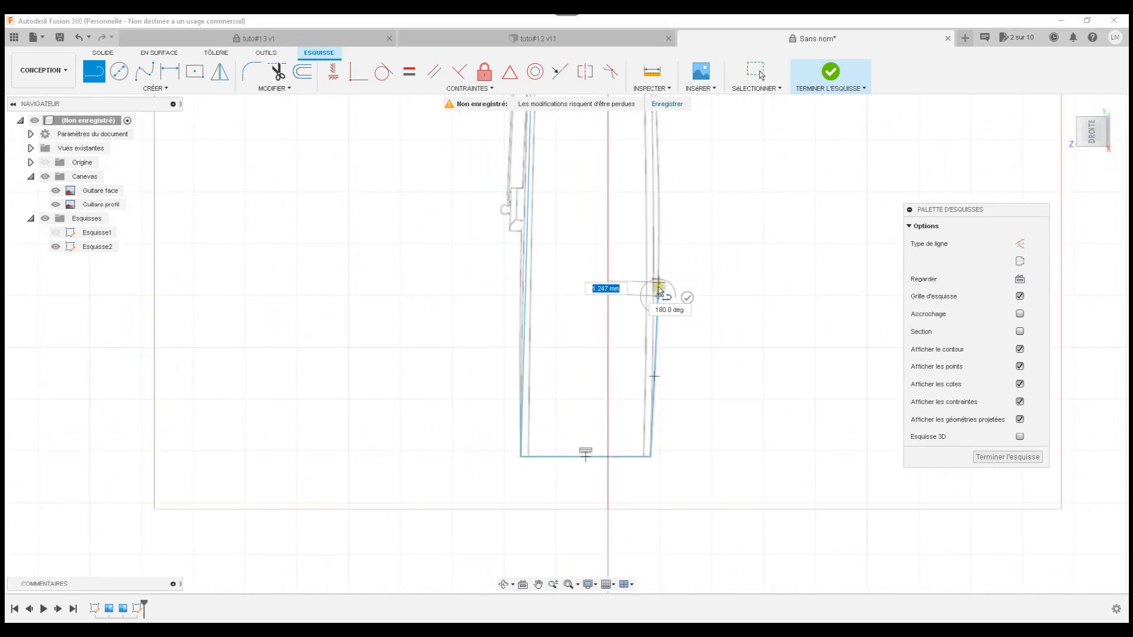
- Start a fit-point spline at the upper end of the back segment and place points up the body's lower back edge
click(684, 294)
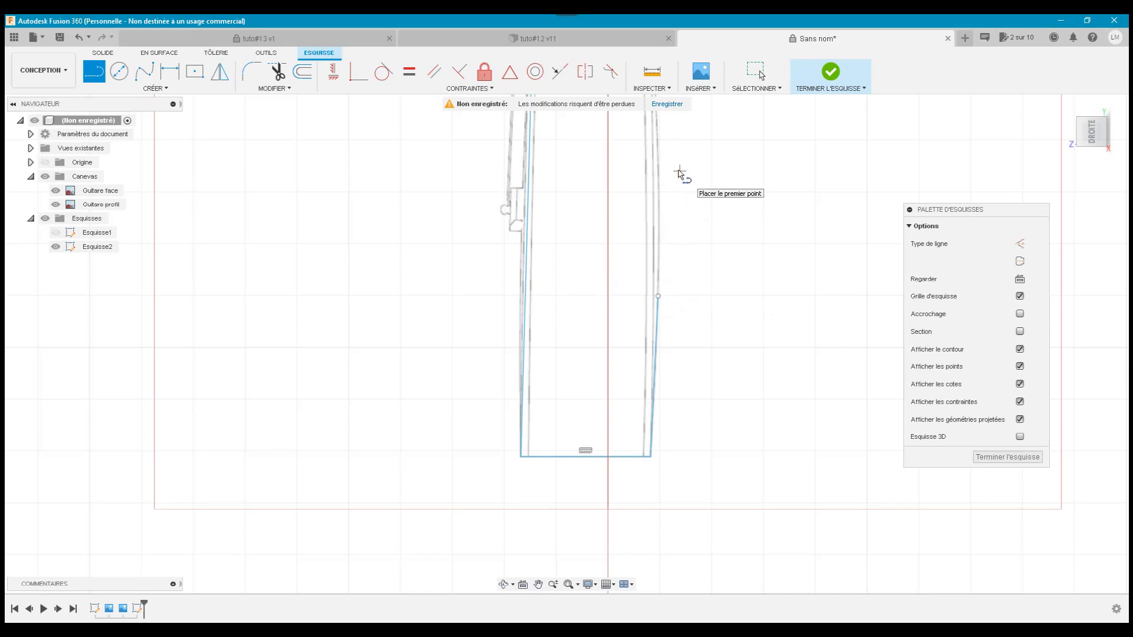
scroll(666, 134, up, 3)
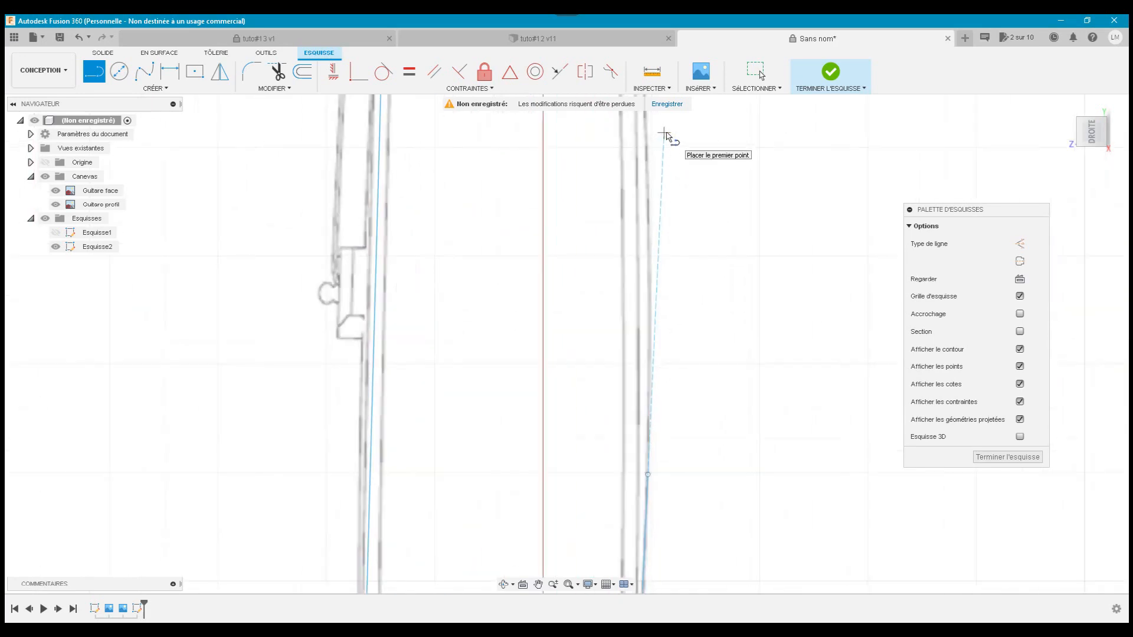
click(146, 74)
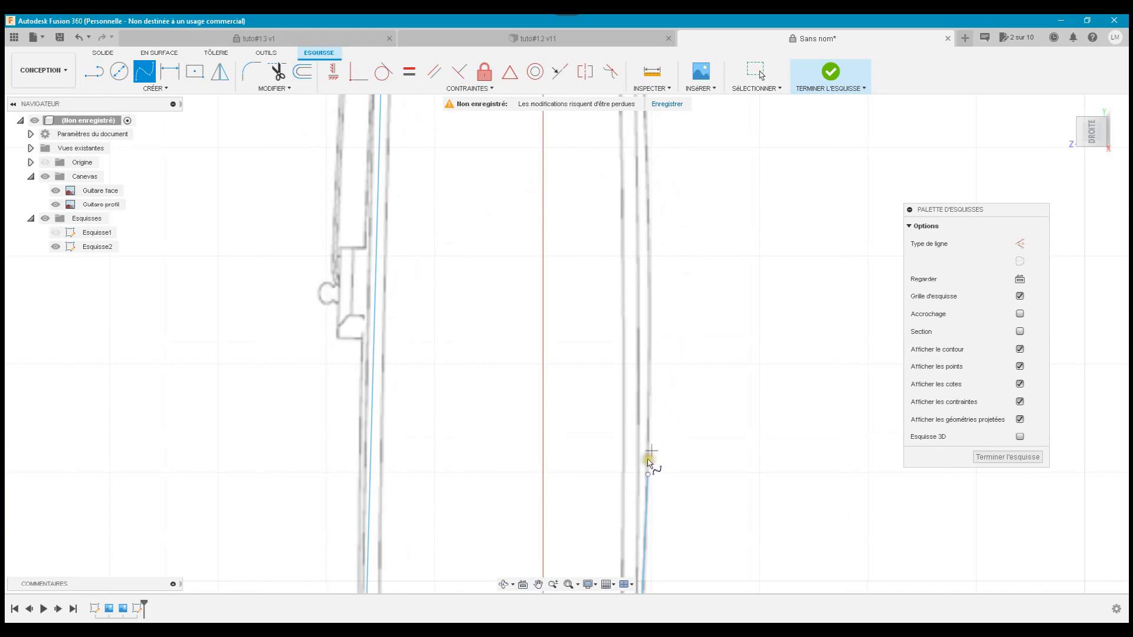
click(648, 474)
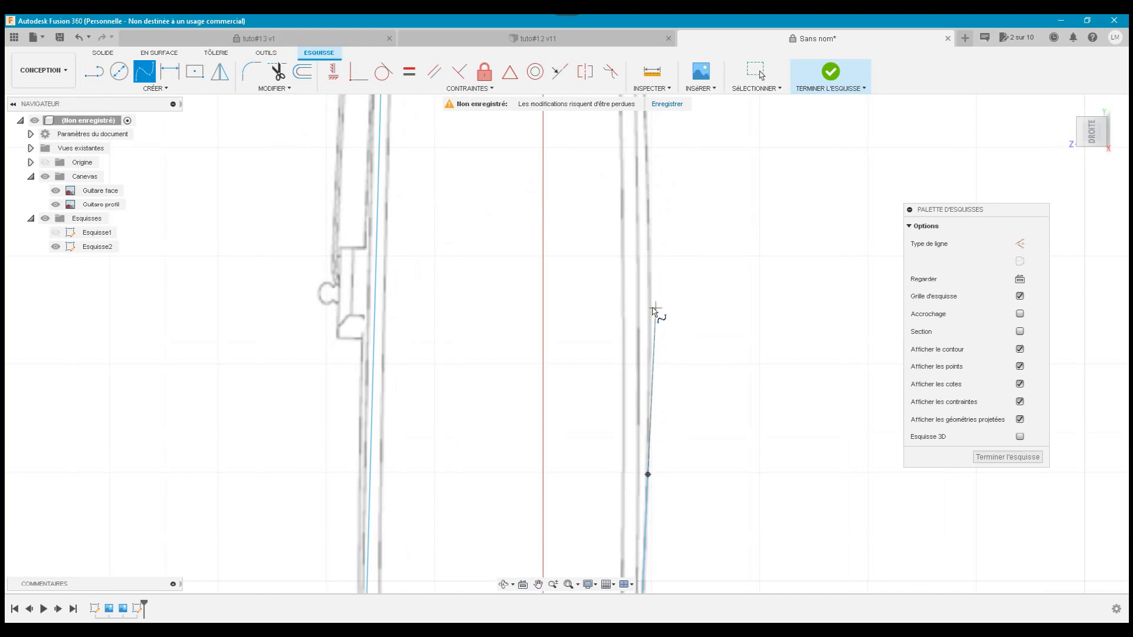
scroll(655, 319, up, 2)
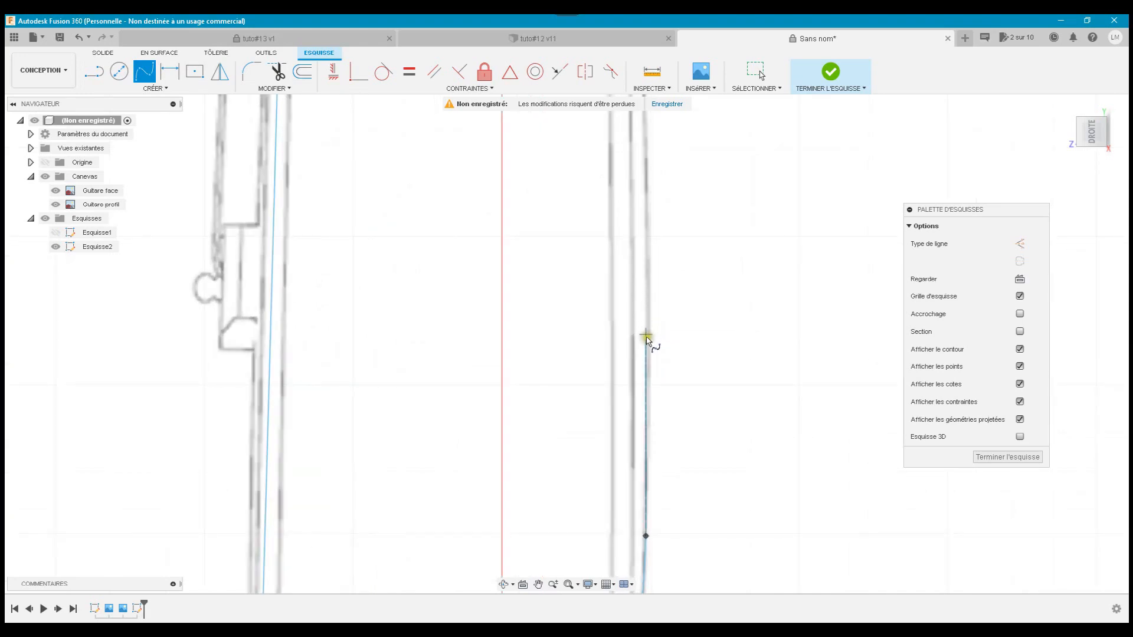
click(646, 349)
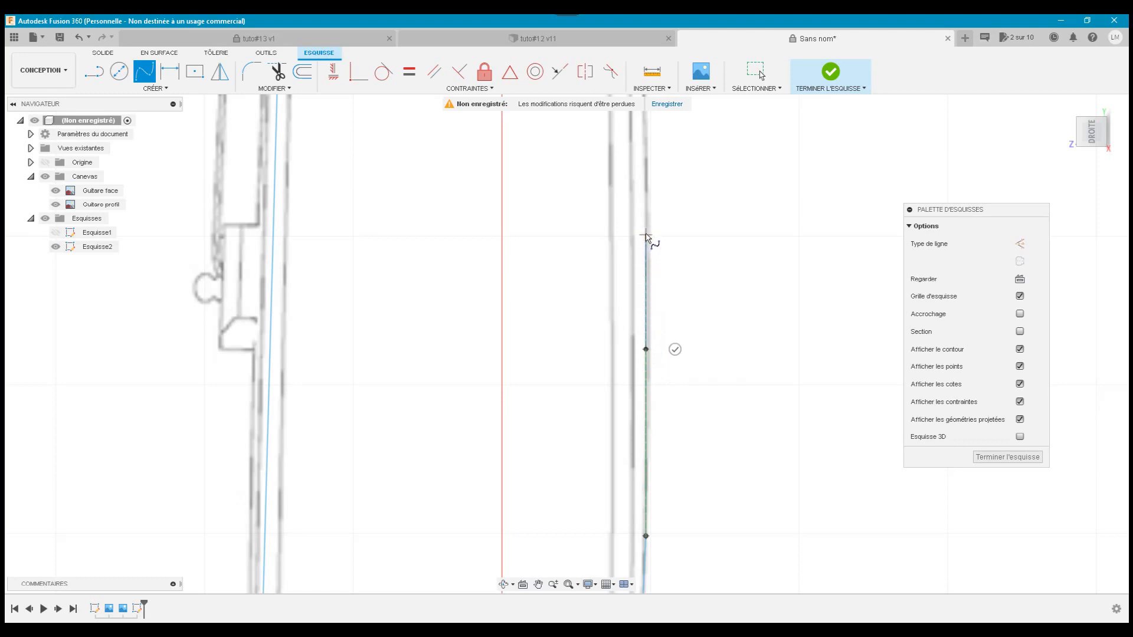
click(645, 234)
click(643, 128)
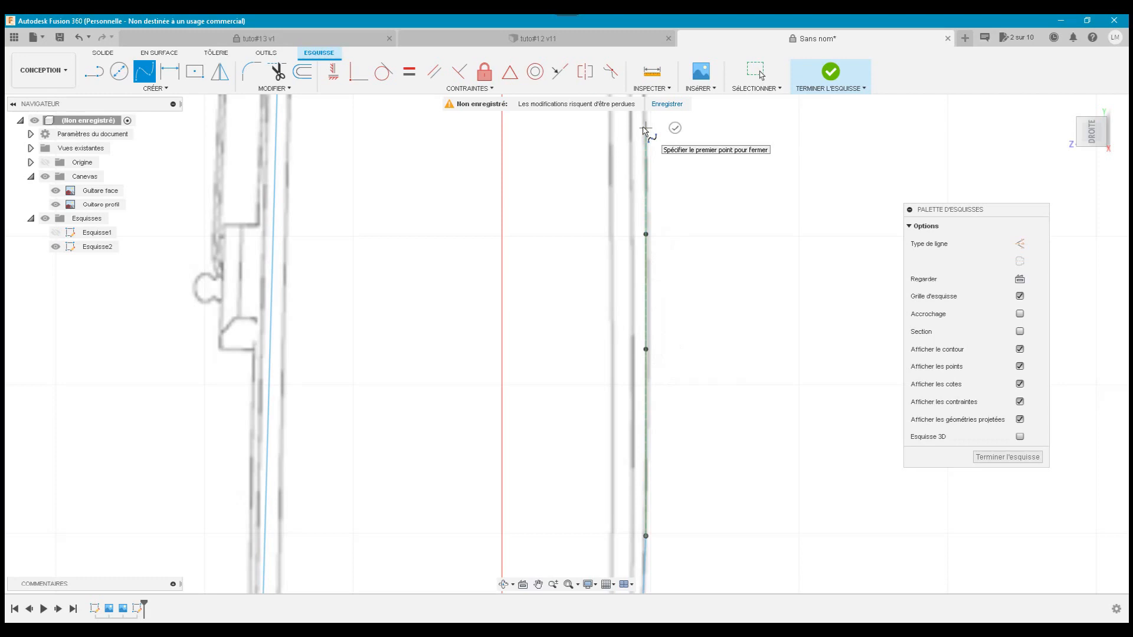
- Continue the spline up the rest of the back edge and end it at the body's upper back corner
middle_drag(644, 130, 610, 554)
click(599, 330)
click(593, 182)
middle_drag(592, 181, 600, 577)
click(588, 336)
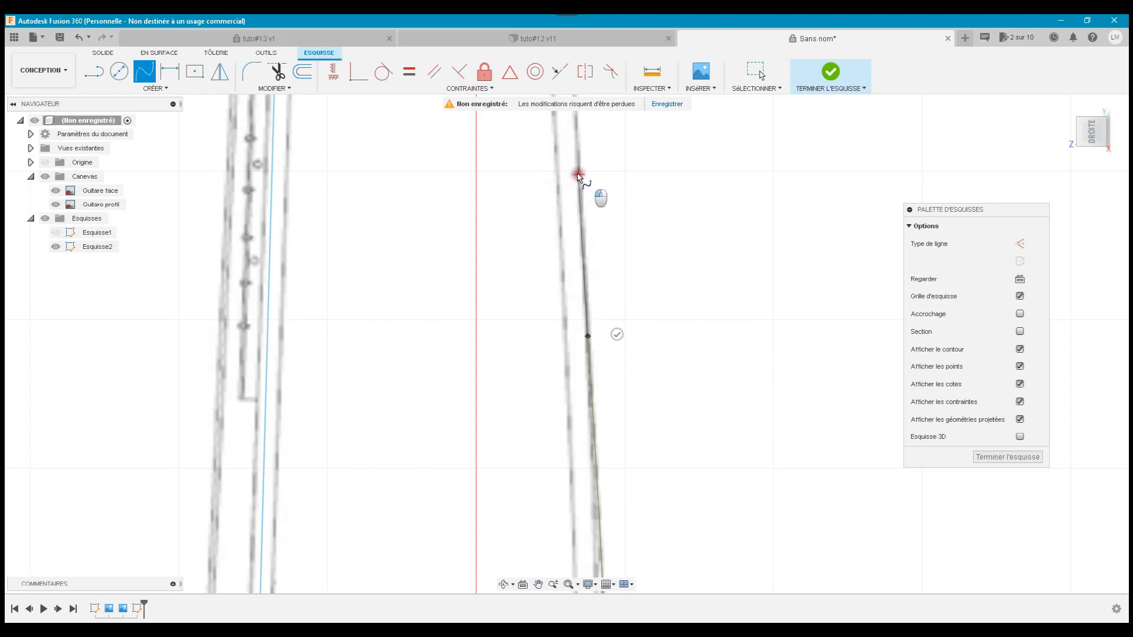
click(577, 177)
mouse_move(576, 177)
middle_down()
mouse_move(577, 503)
mouse_move(576, 480)
middle_up()
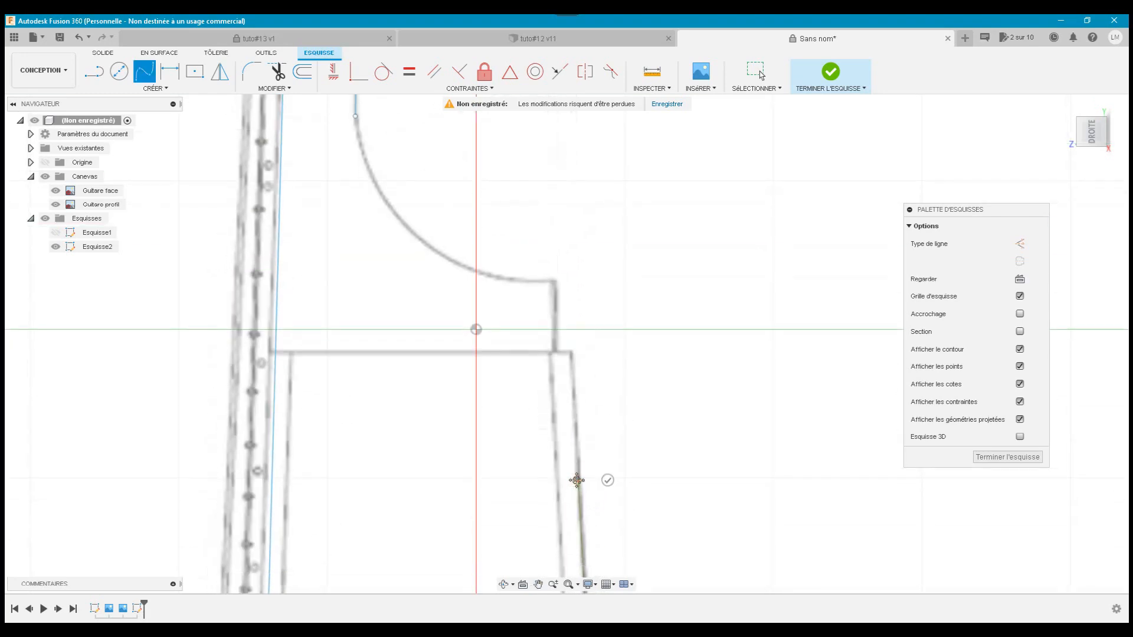
click(570, 354)
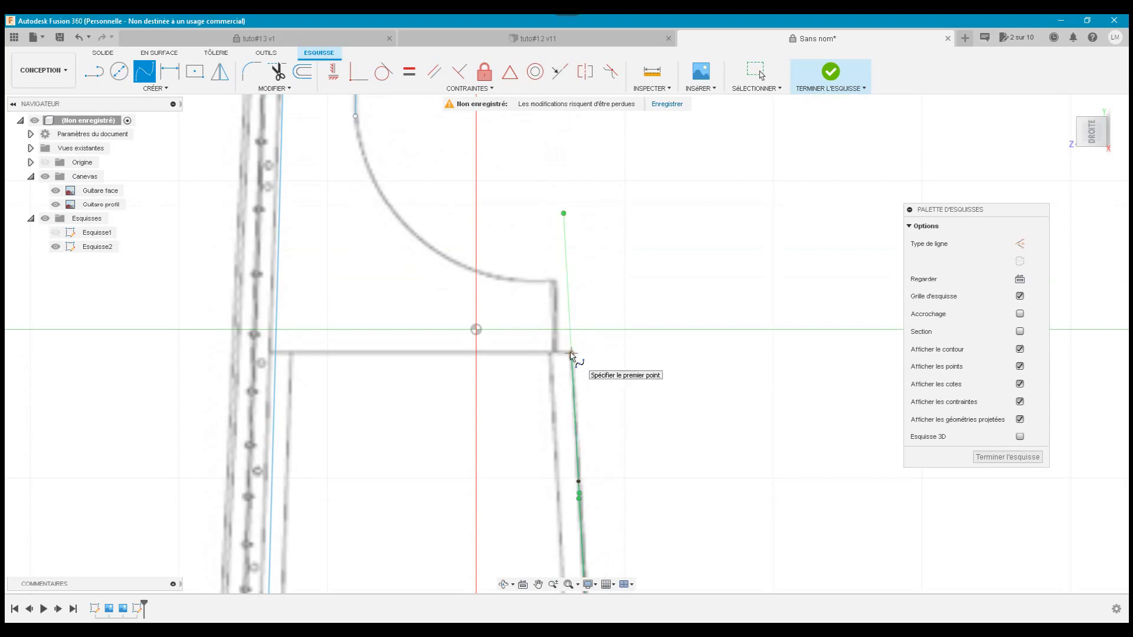
click(96, 79)
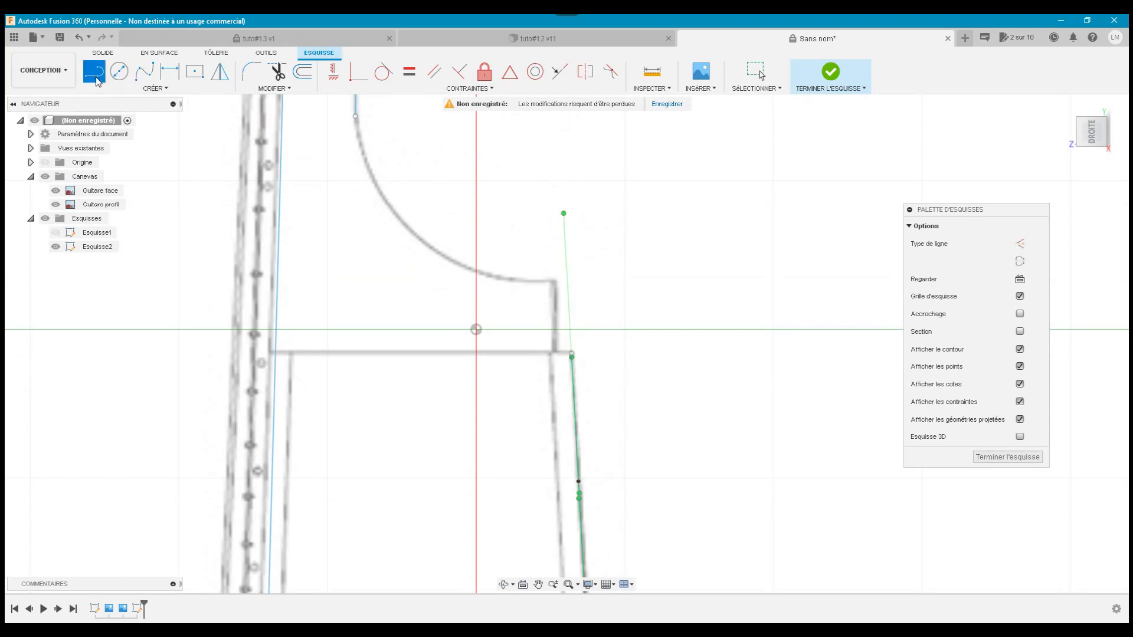
click(571, 354)
key(Escape)
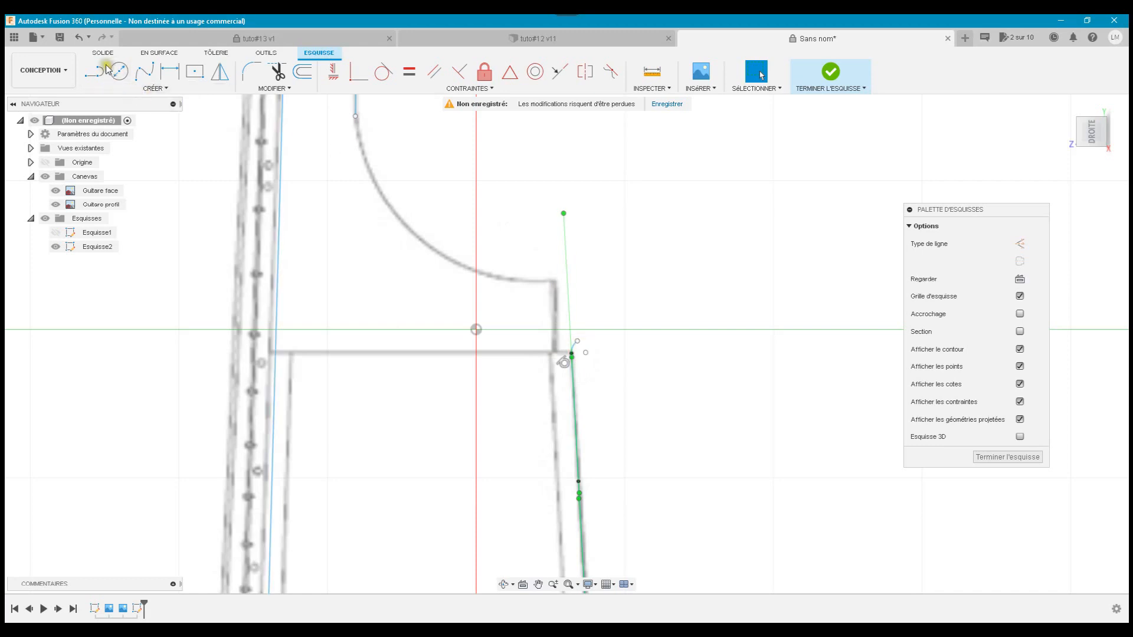
click(79, 36)
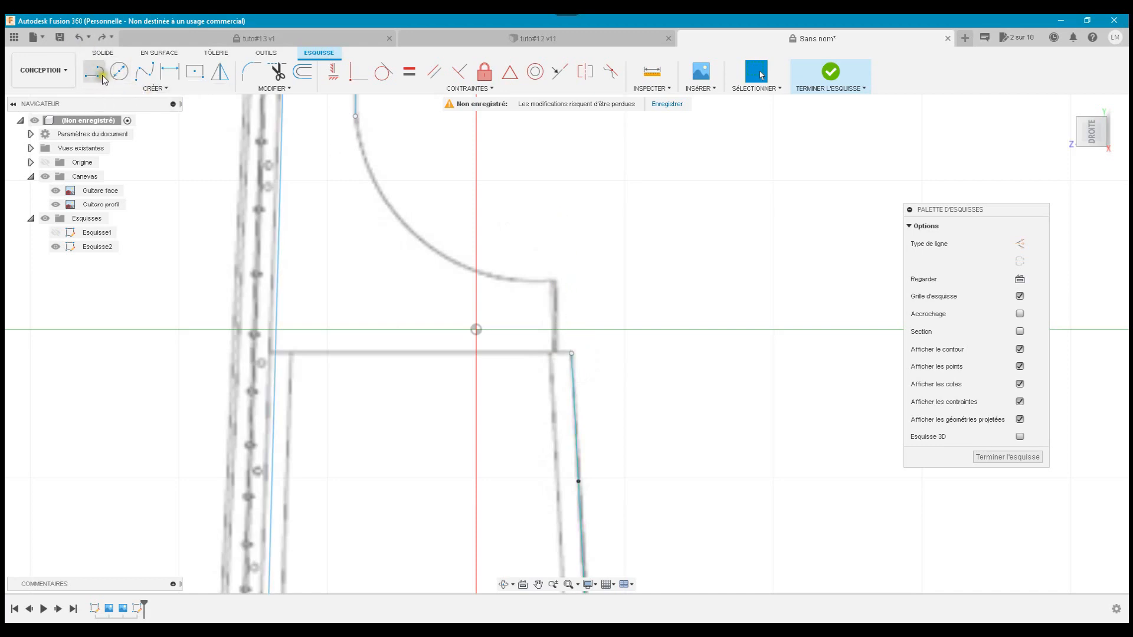
- Connect the body's upper back corner to the neck heel and draw a vertical line about 2.4 mm up the heel
click(94, 72)
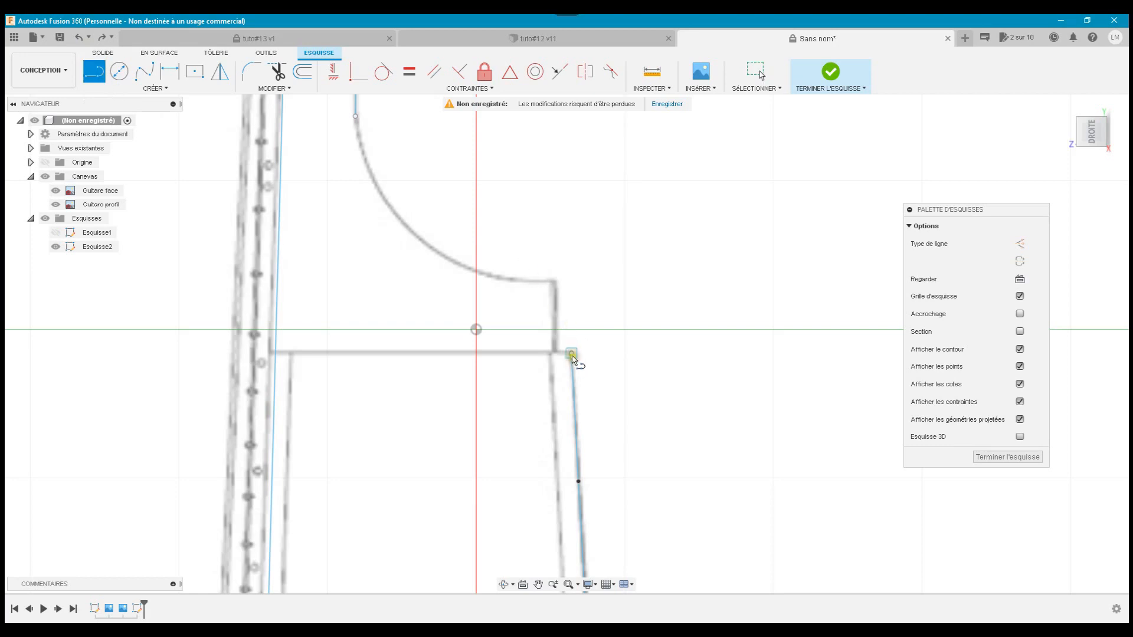
click(560, 353)
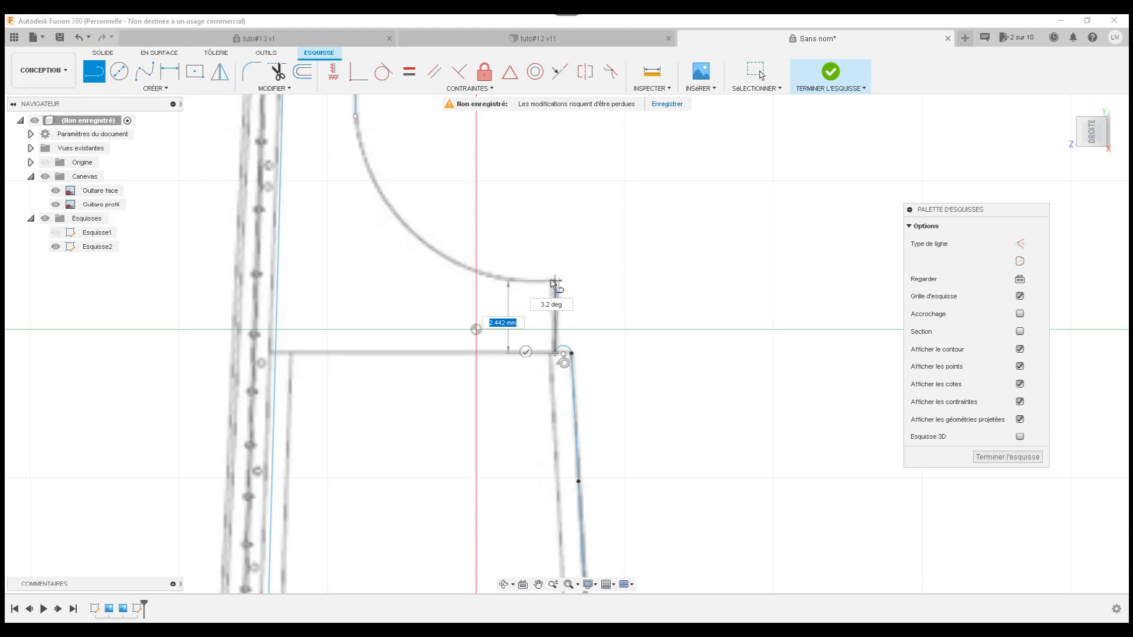
click(554, 281)
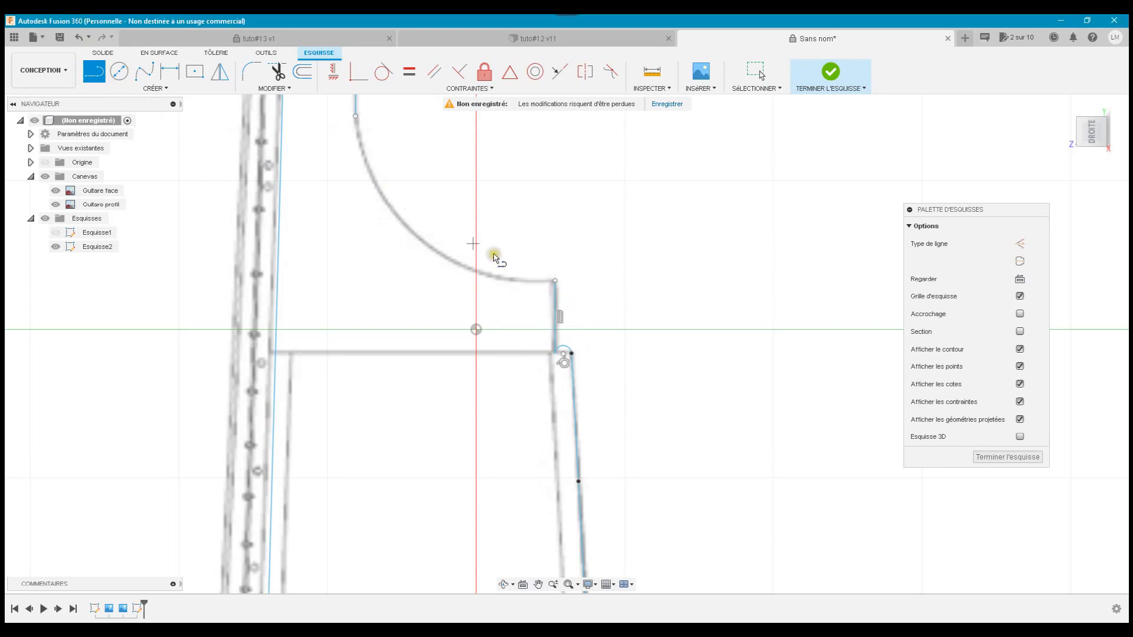
- Trace the curved neck heel with a fit-point spline from the neck's back line to the top of the vertical heel line
click(144, 71)
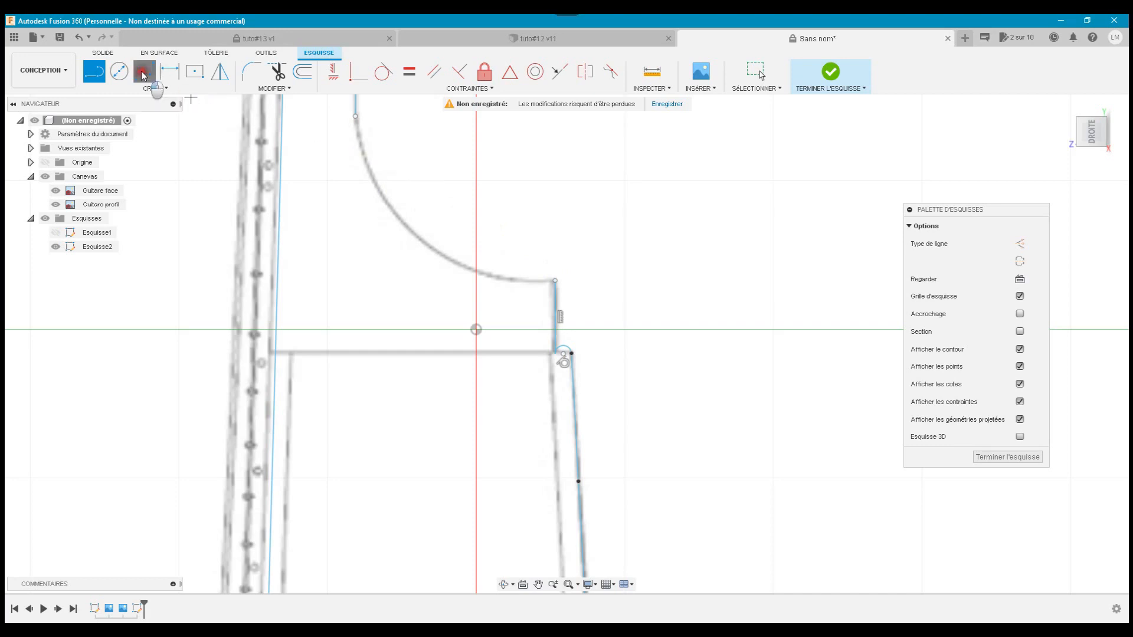
click(355, 117)
click(363, 155)
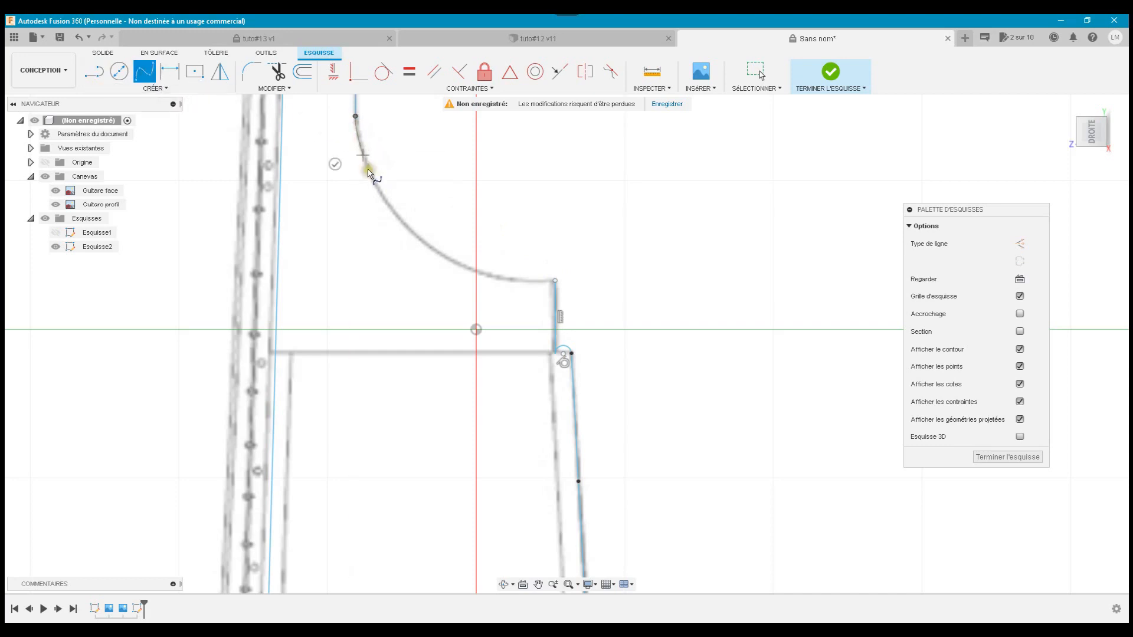
click(393, 208)
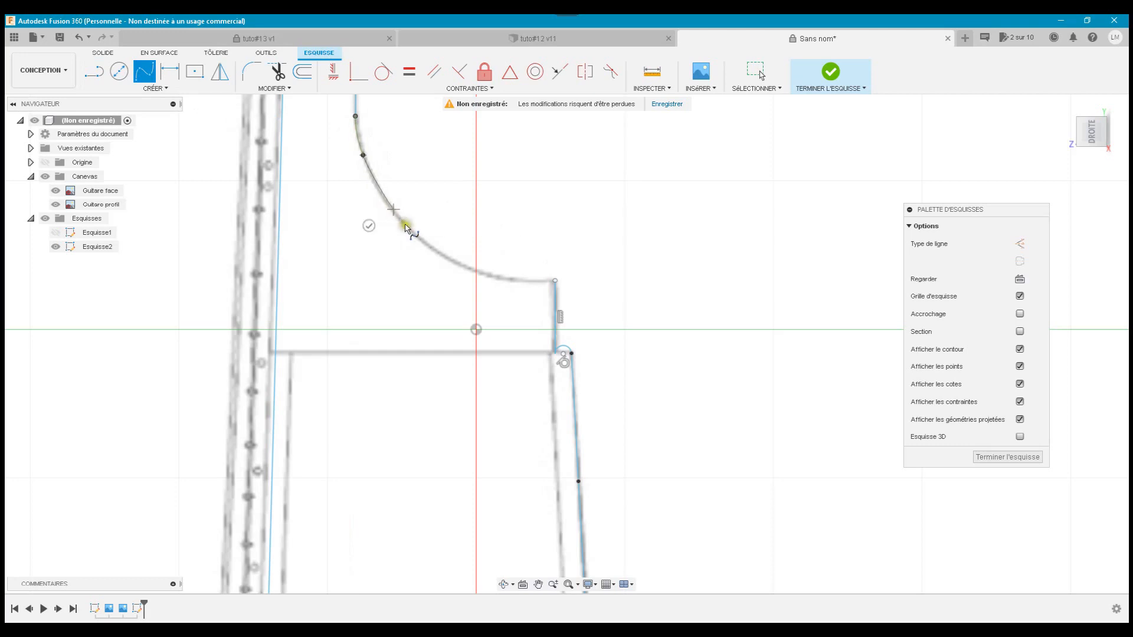
click(452, 261)
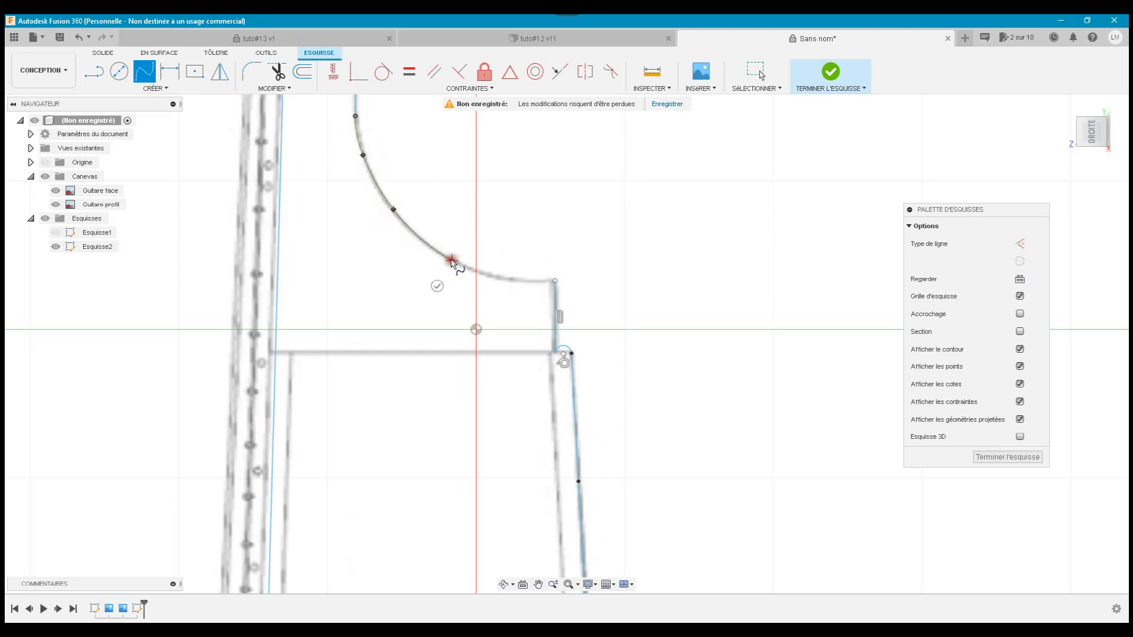
click(522, 283)
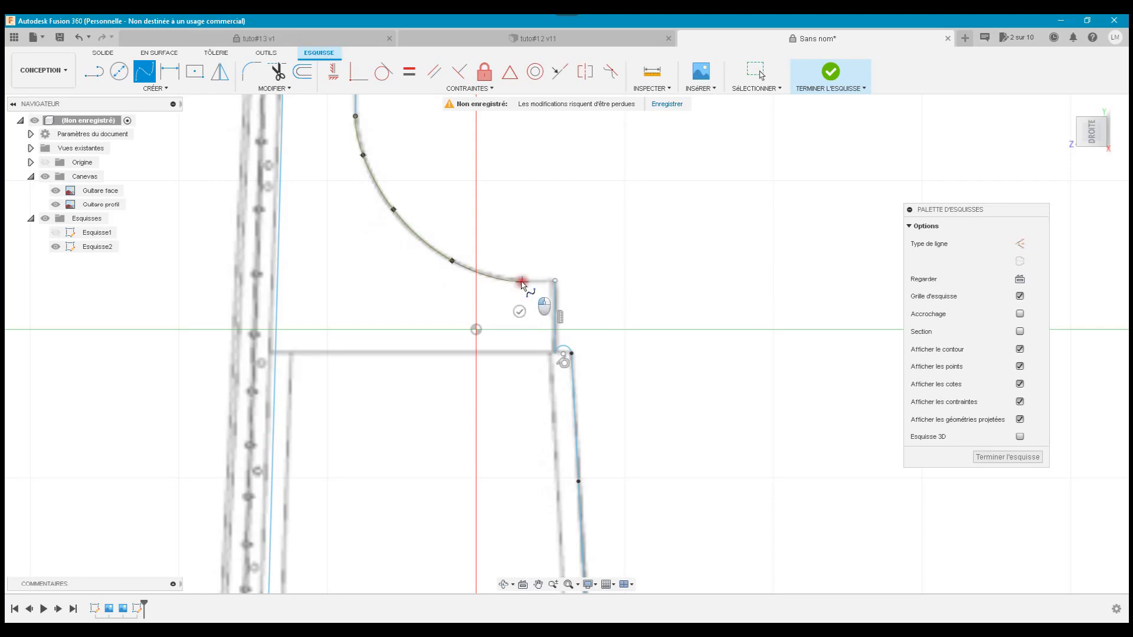
click(554, 281)
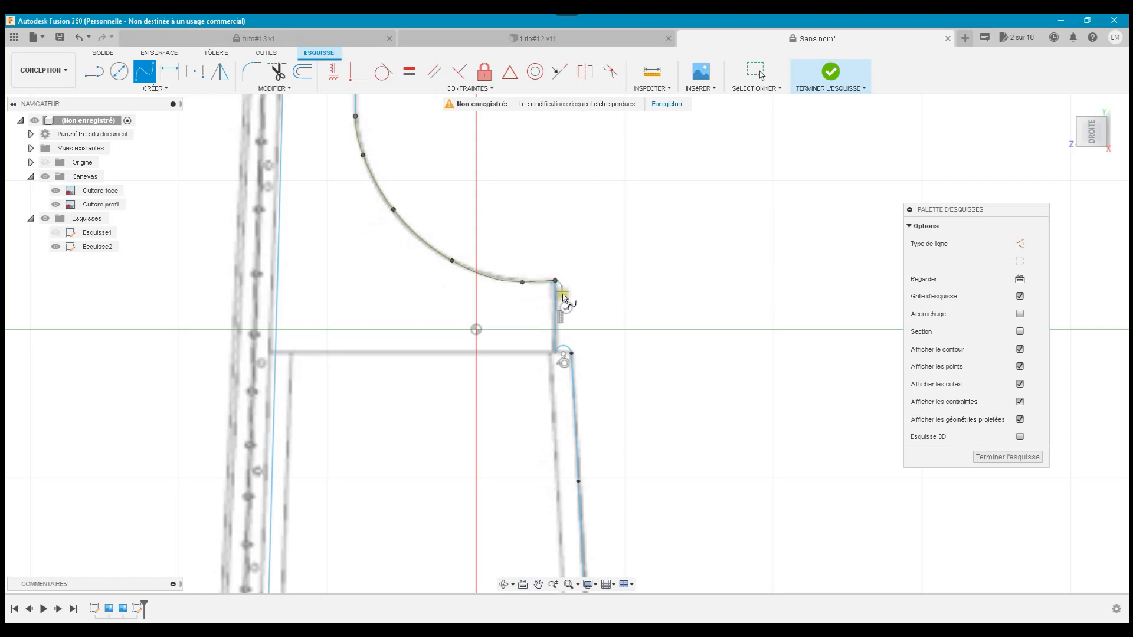
click(565, 307)
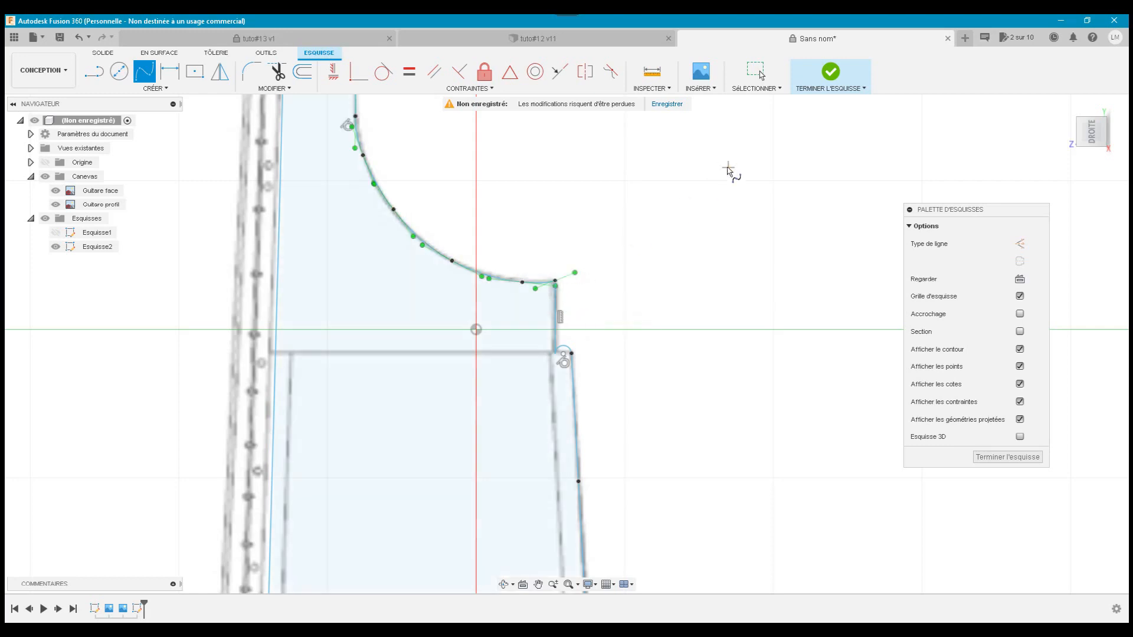
- Hide the reference canvases and finish the side profile sketch
click(756, 74)
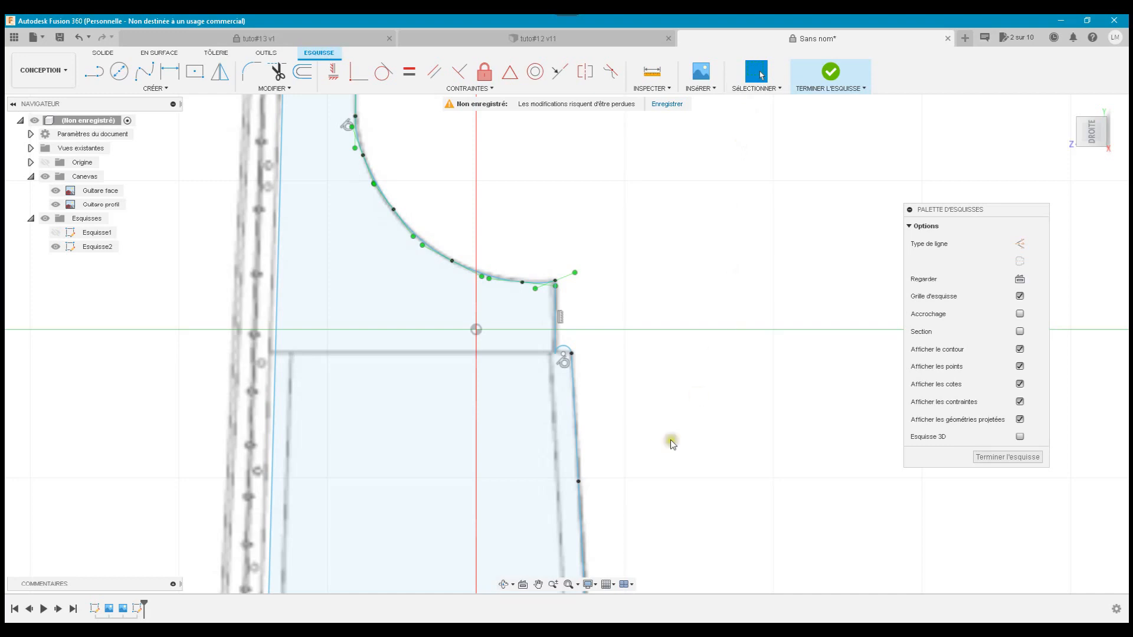
click(568, 585)
click(762, 360)
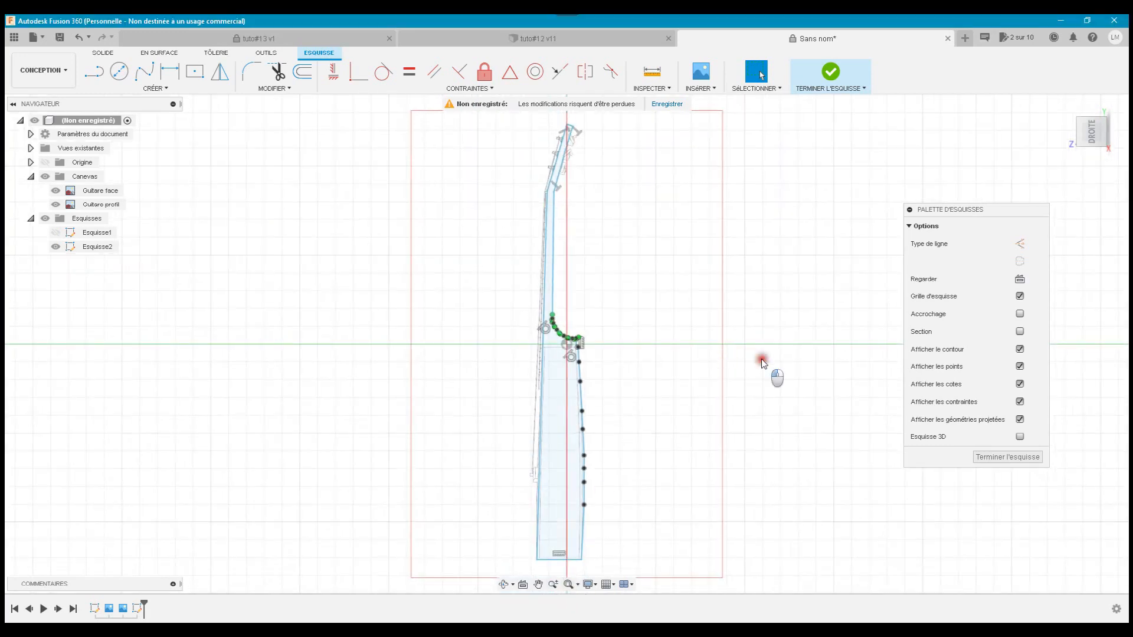
click(578, 406)
click(46, 177)
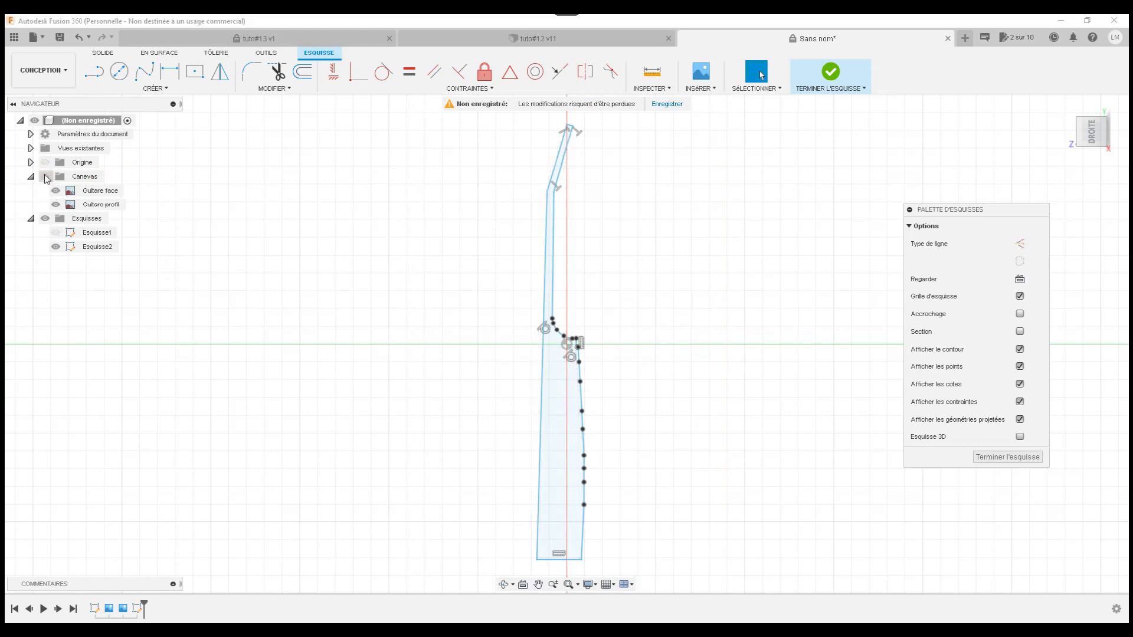
click(992, 458)
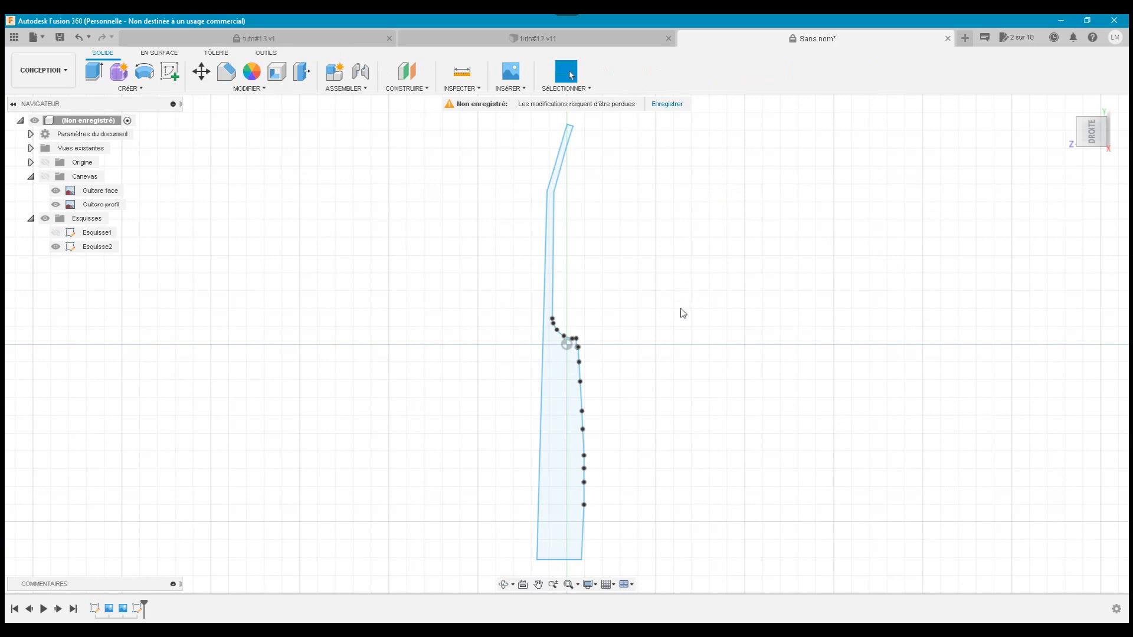
- Look at the finished guitar in the tuto#12 v11 document and return to the unsaved design
click(568, 41)
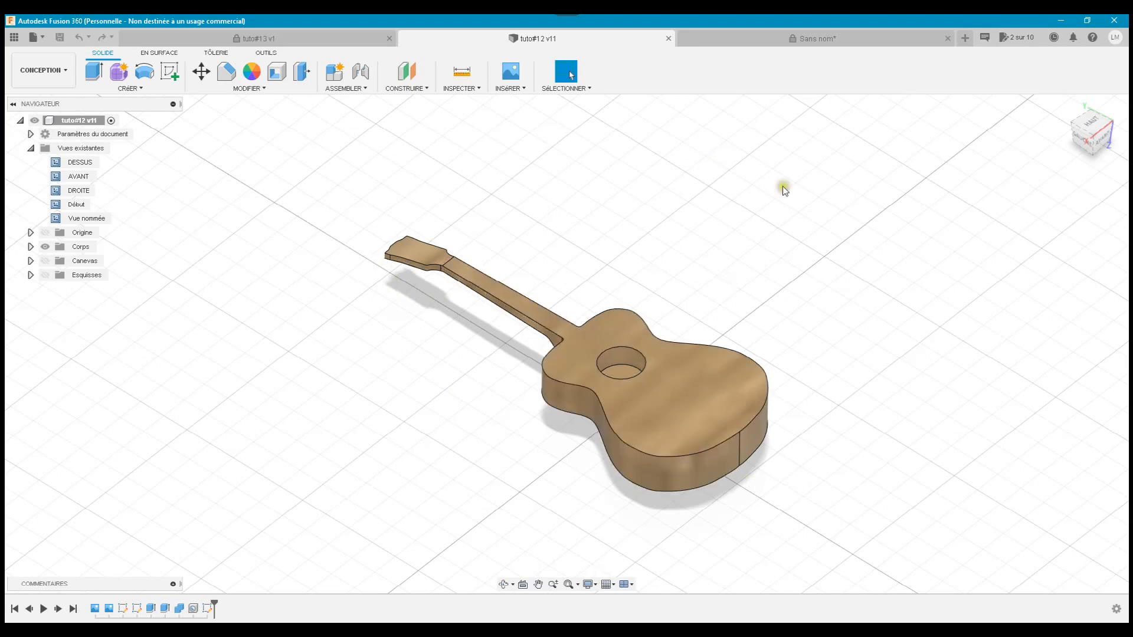
click(745, 40)
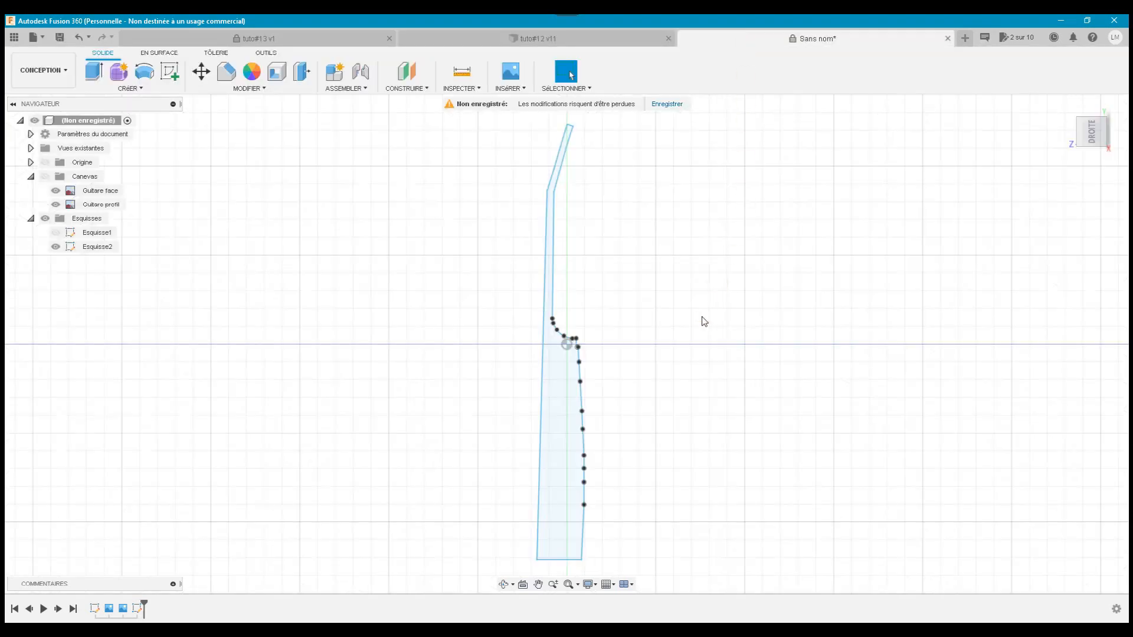
- Extrude the closed side profile symmetrically with a distance of 100 mm as a new body
scroll(702, 317, down, 3)
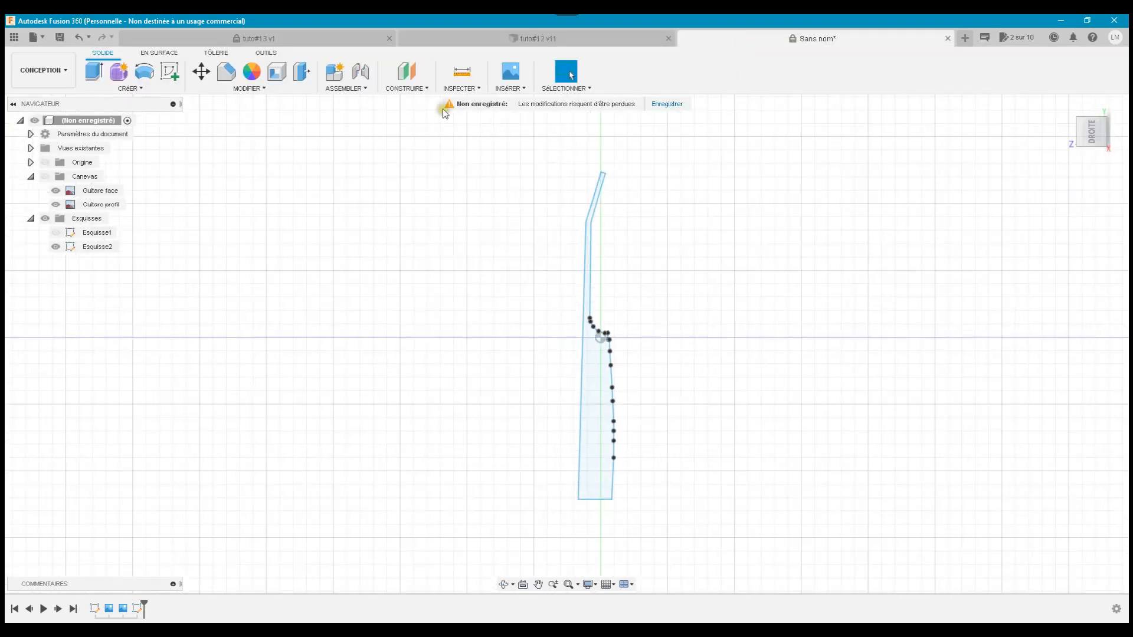
click(94, 71)
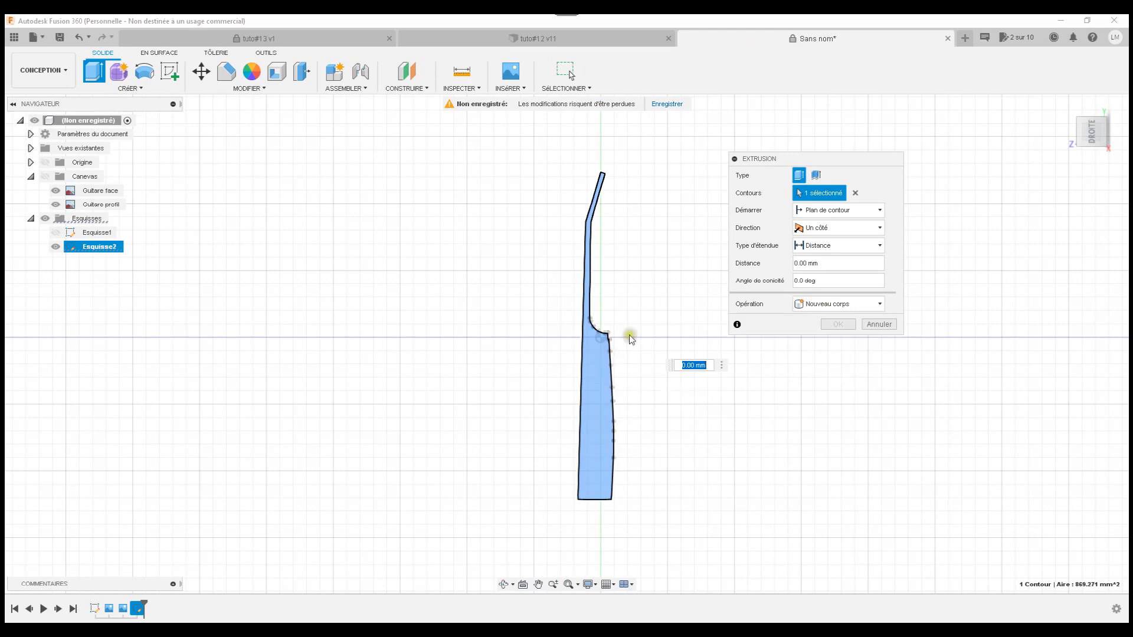
click(851, 234)
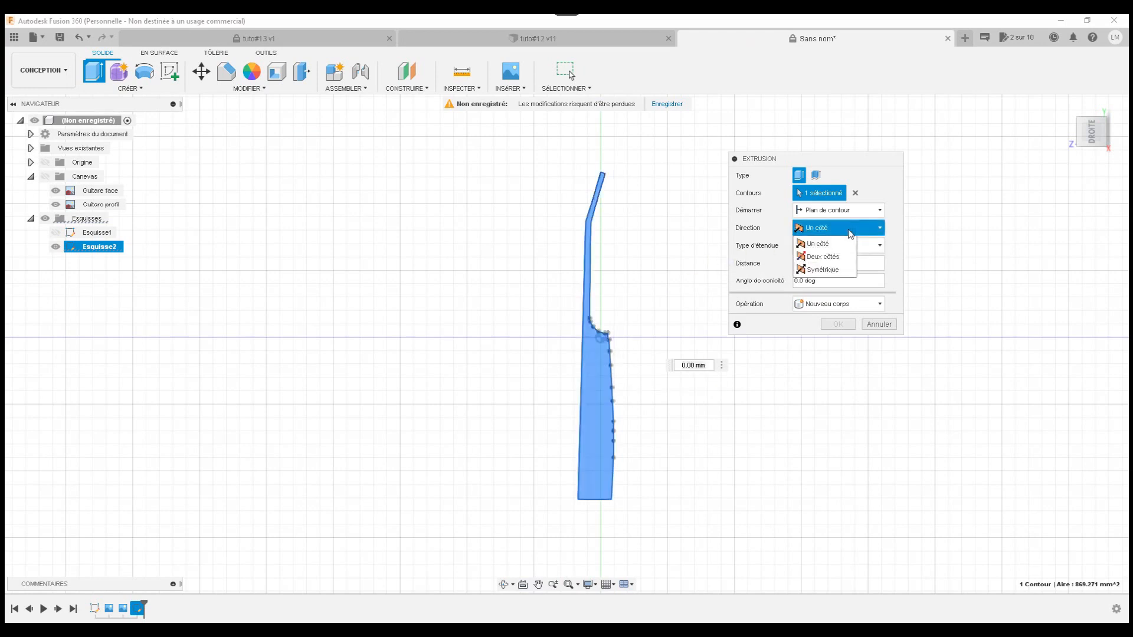
click(839, 268)
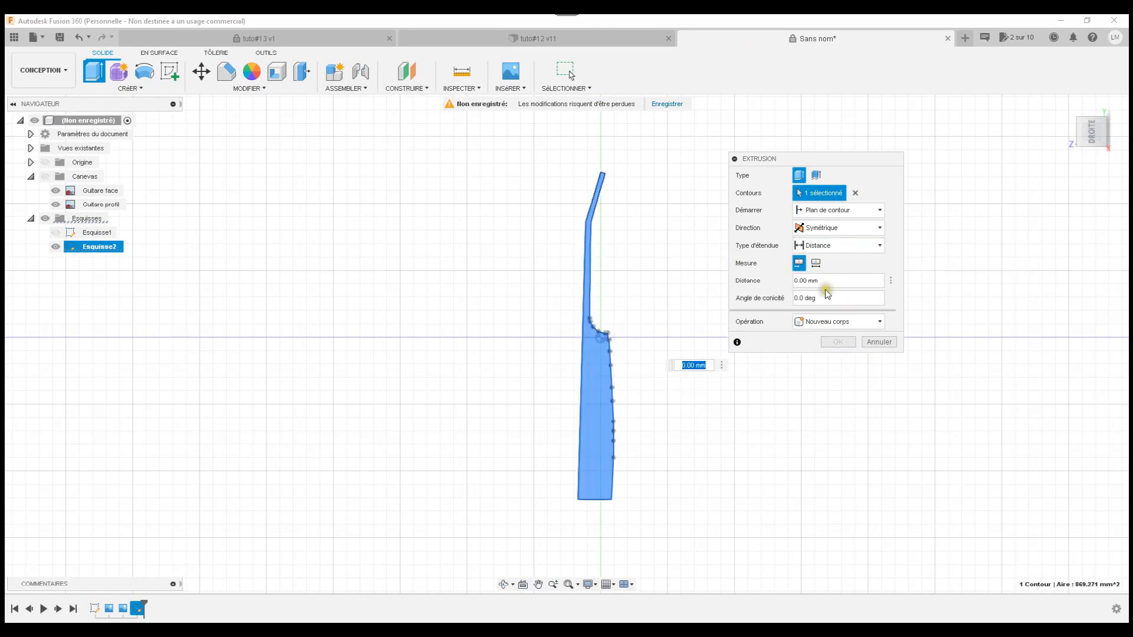
click(824, 286)
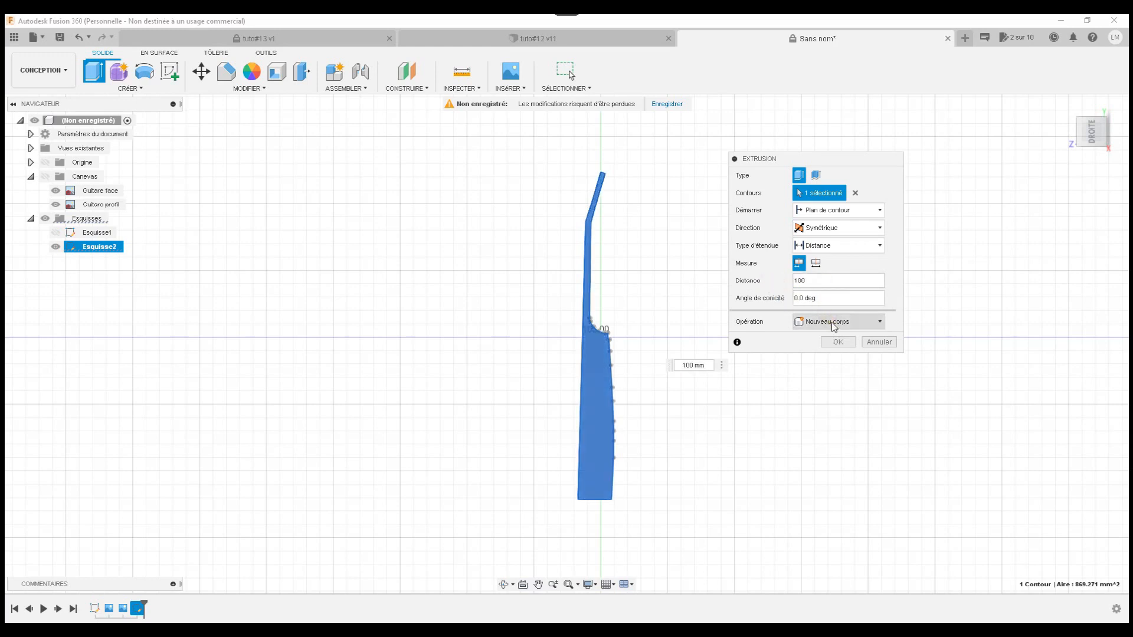
click(838, 342)
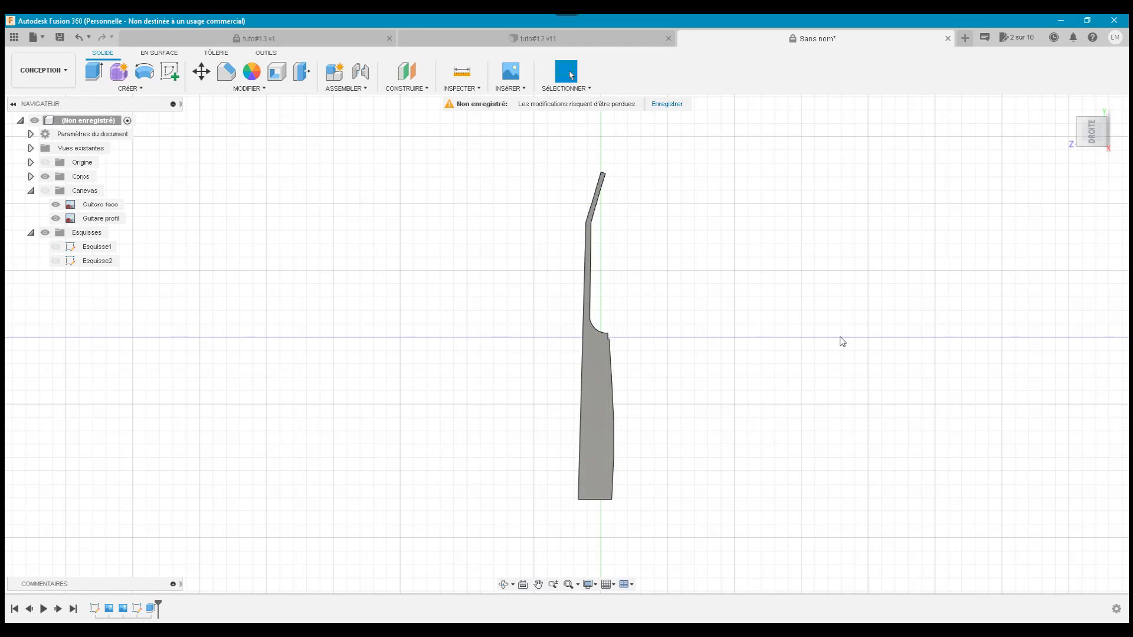
- Show the front outline sketch (Esquisse1) and hide the side profile body (Corps1)
click(1065, 104)
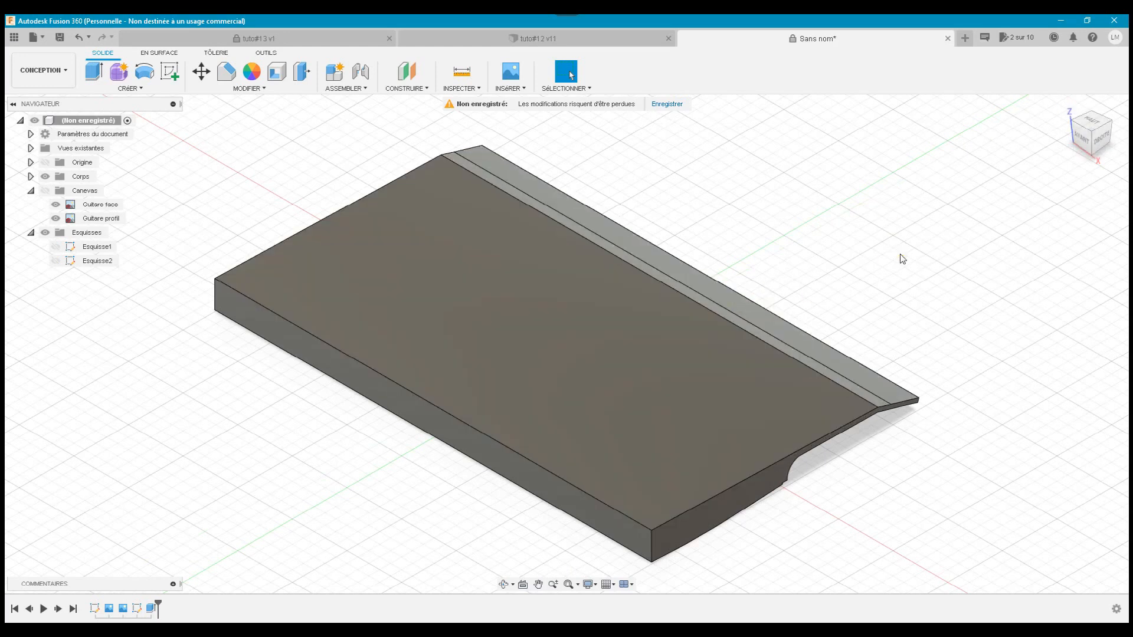
click(56, 248)
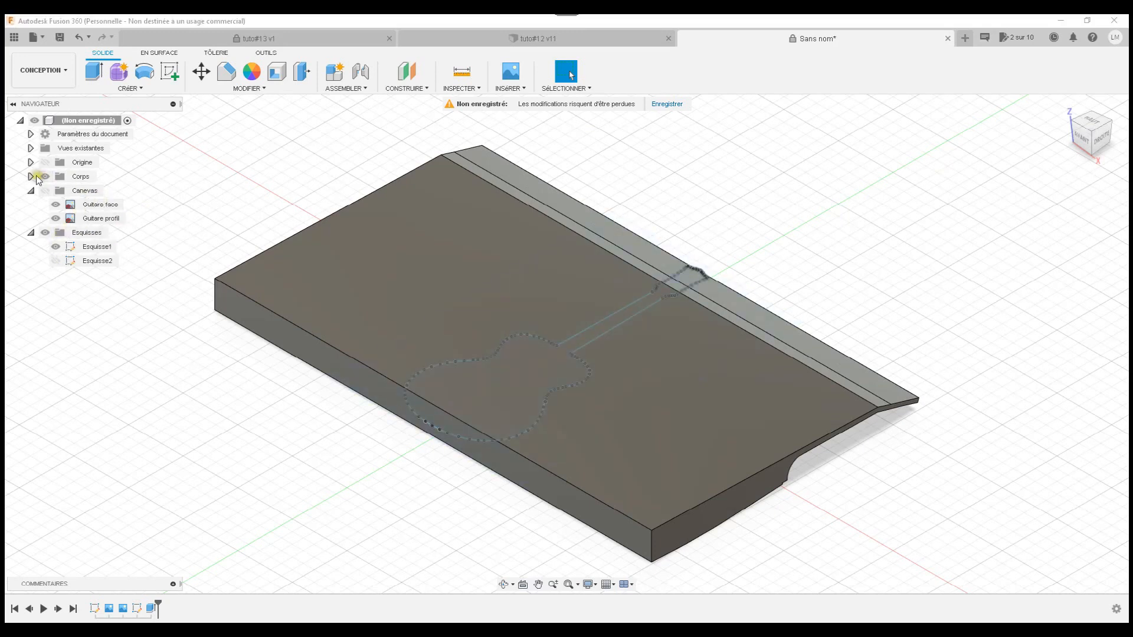
click(31, 177)
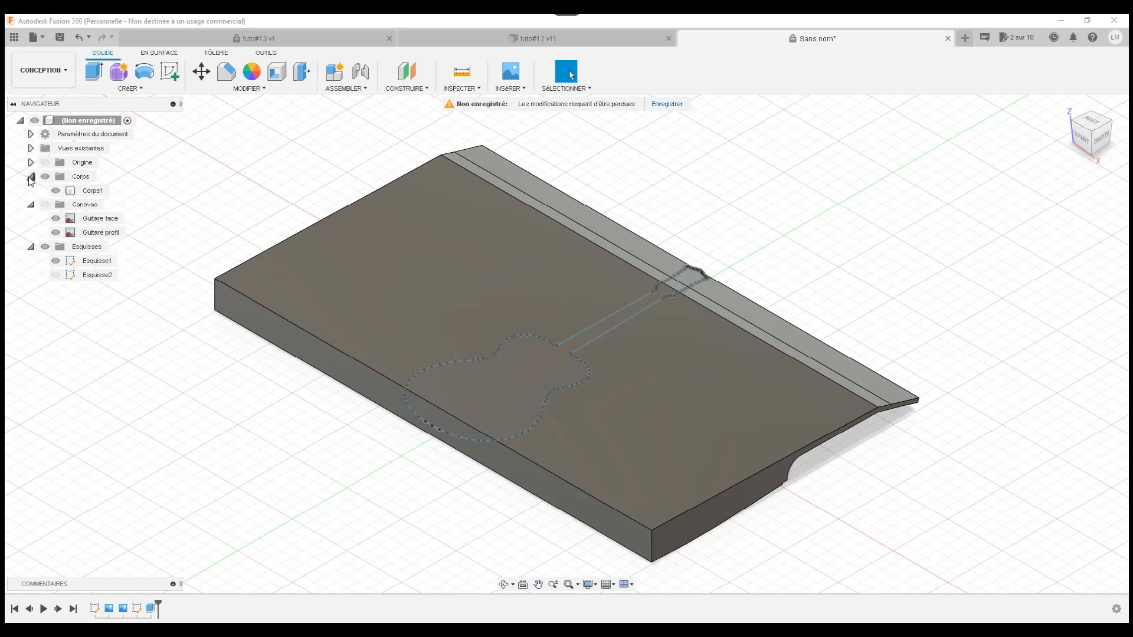
click(55, 191)
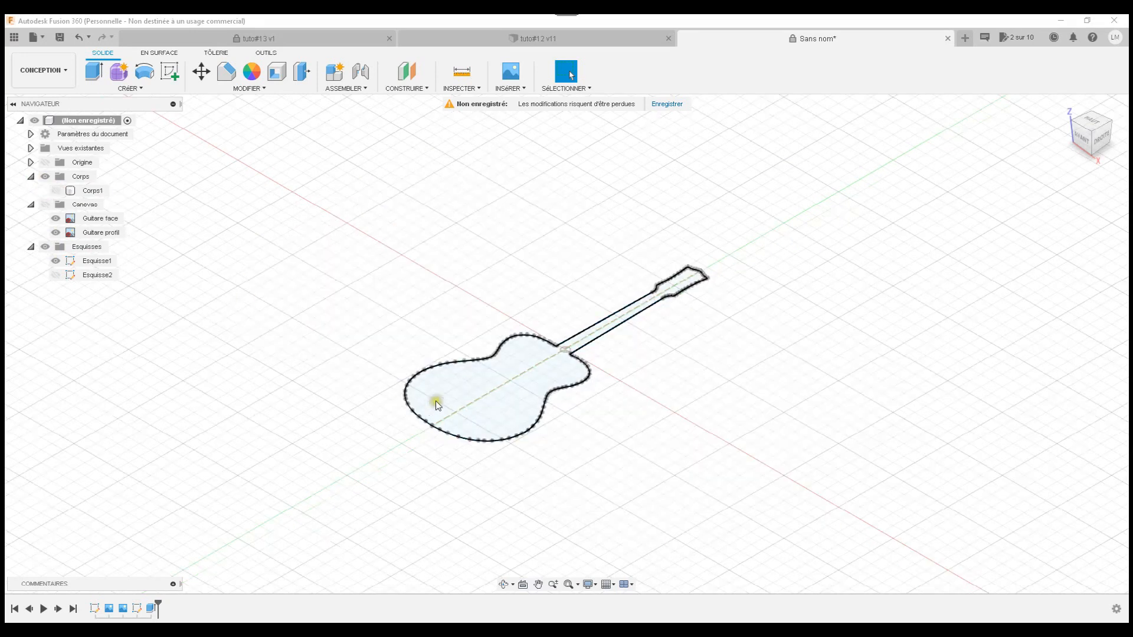
- Extrude the guitar's front outline symmetrically with a distance of 100 mm as a new body
click(454, 391)
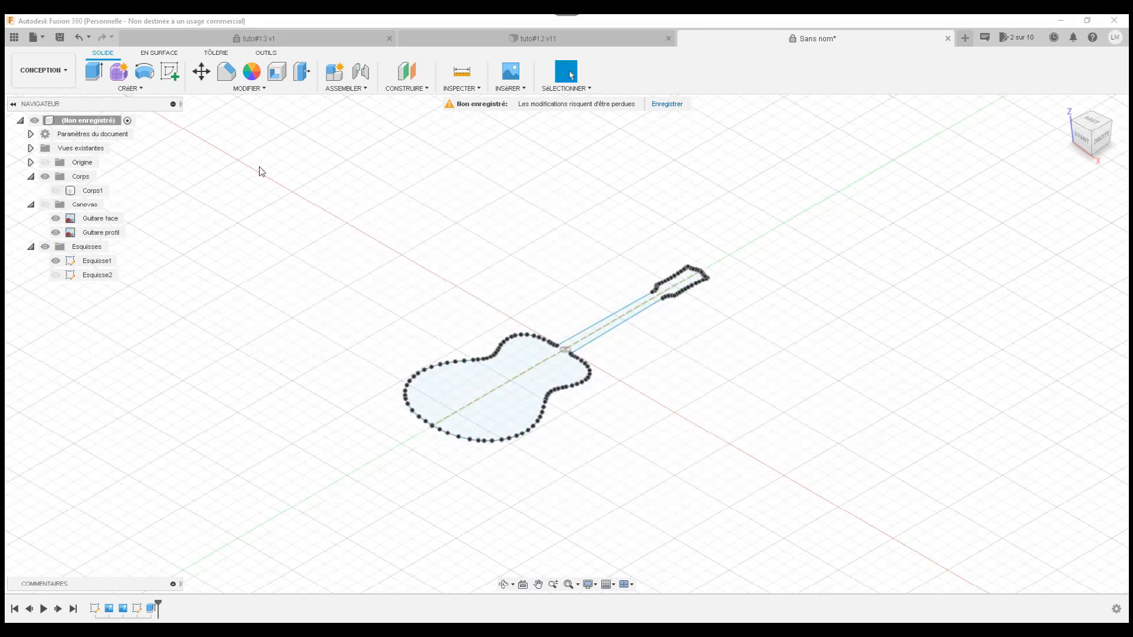
click(95, 70)
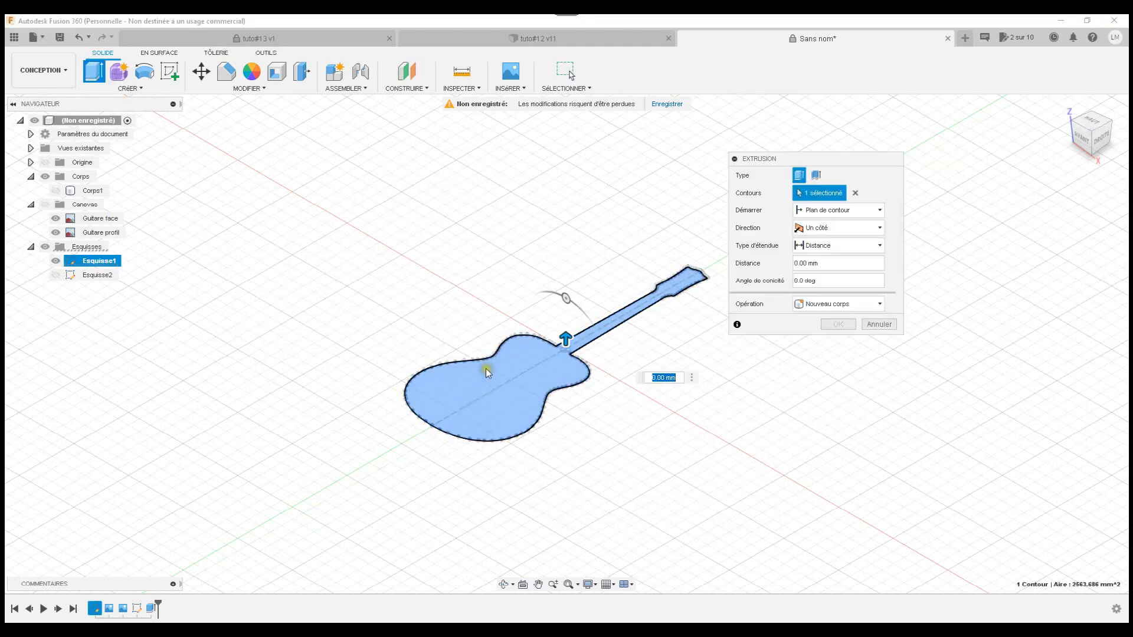
click(853, 227)
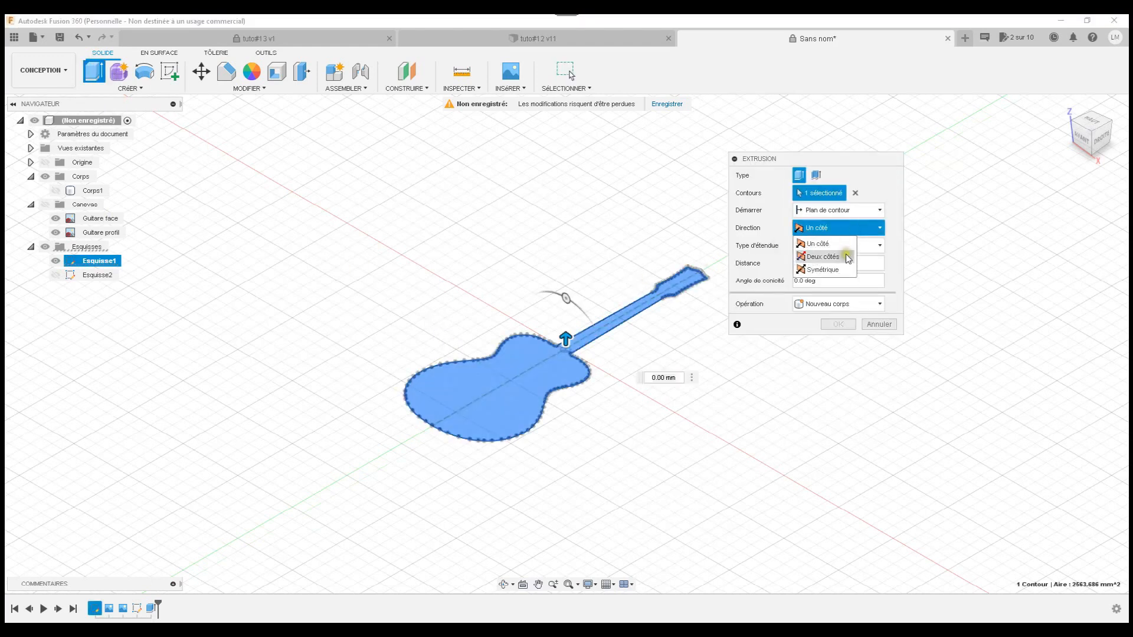
click(843, 271)
click(829, 285)
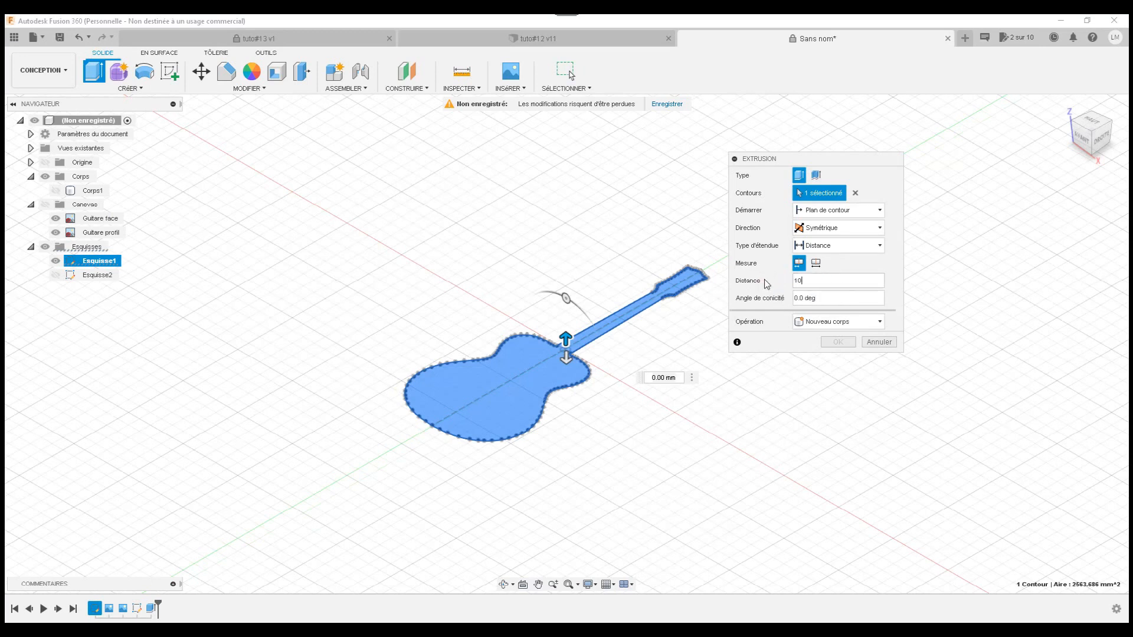
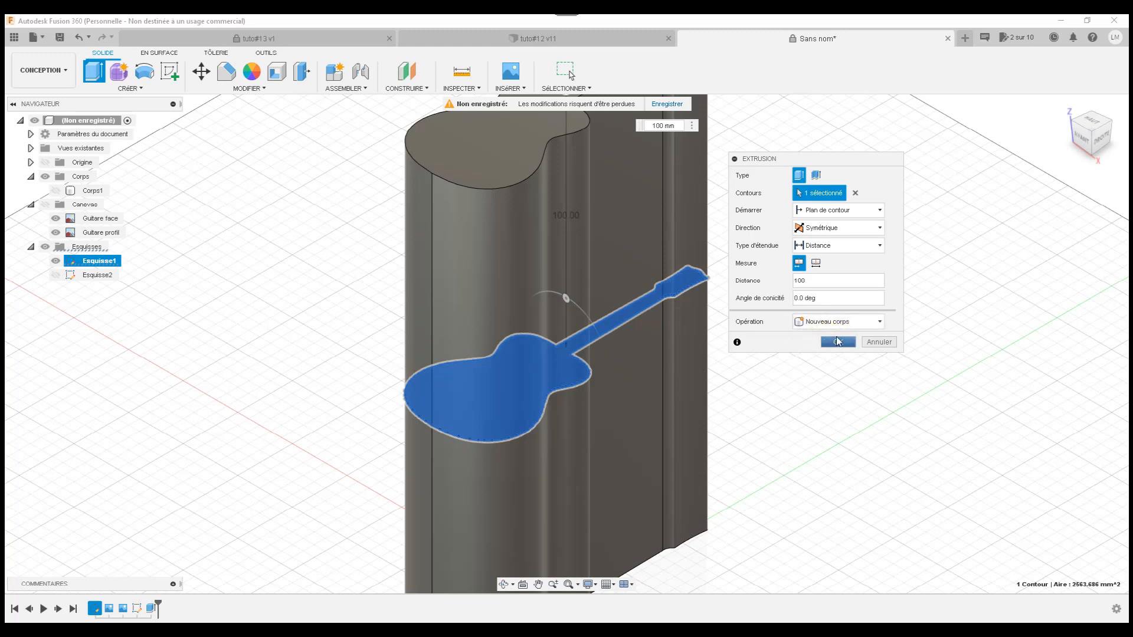
click(836, 340)
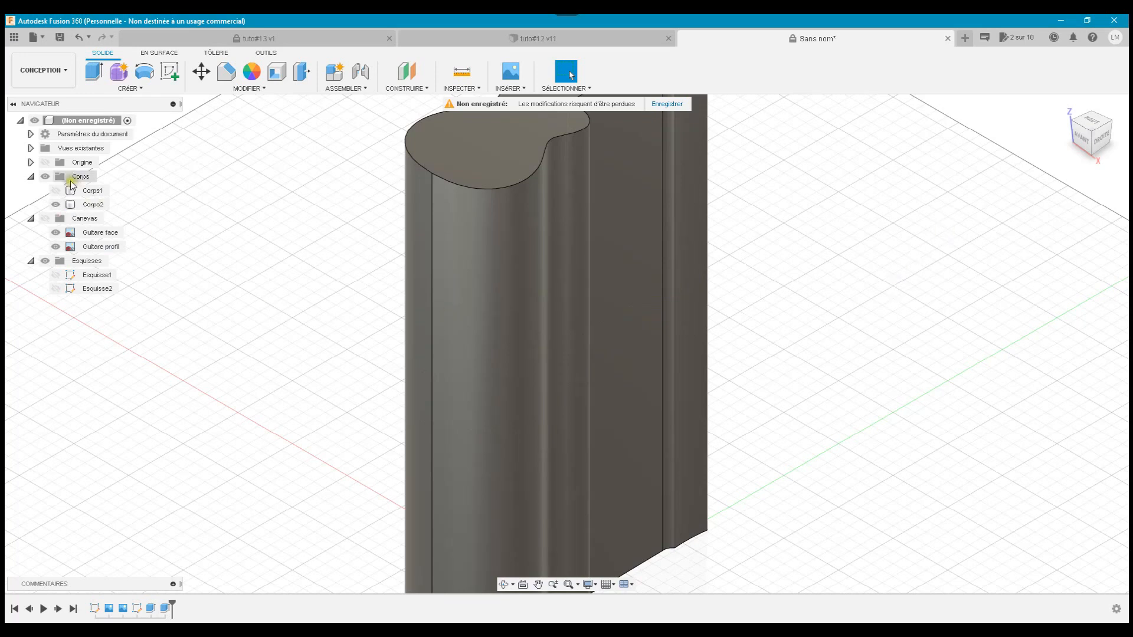
- Show the side profile body again and inspect where it crosses the extruded front outline
click(56, 191)
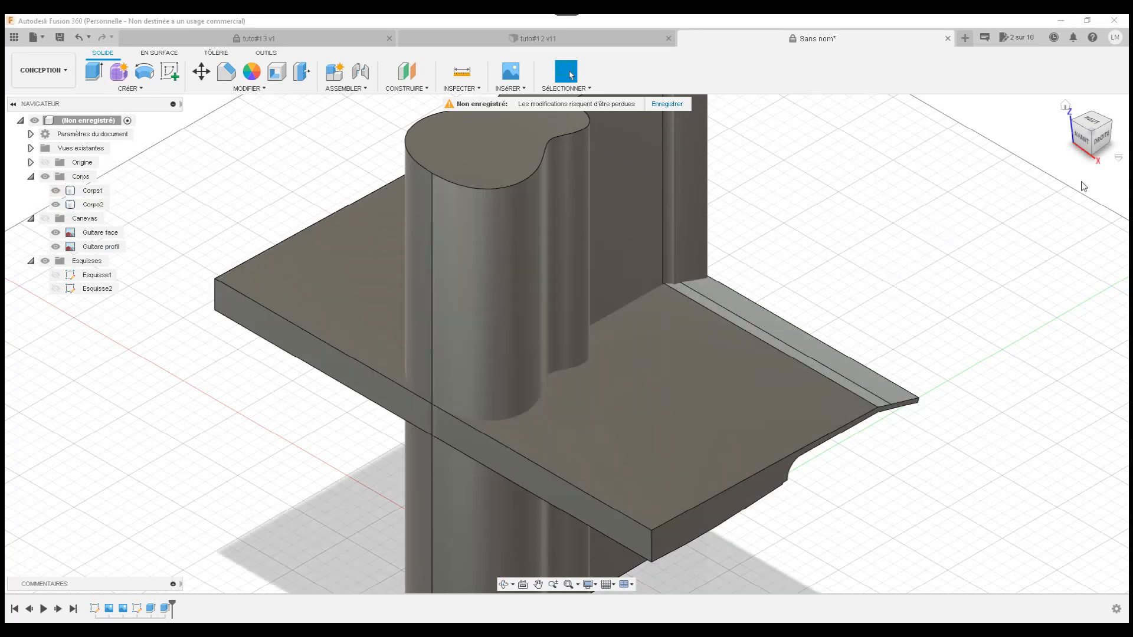
click(1065, 106)
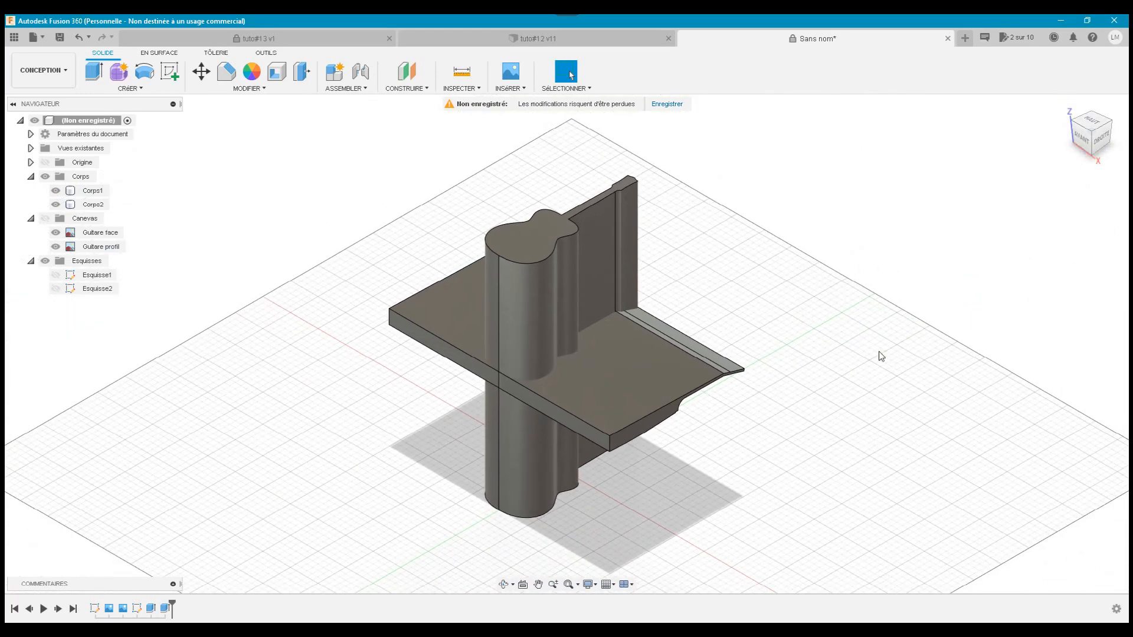
click(503, 584)
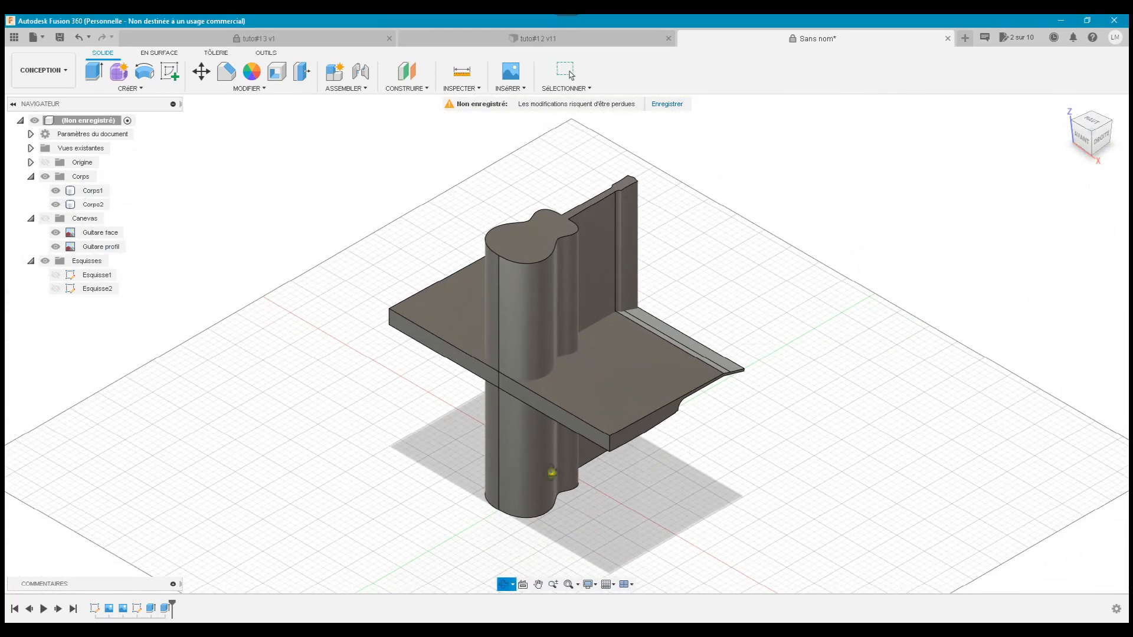
drag(597, 436, 658, 452)
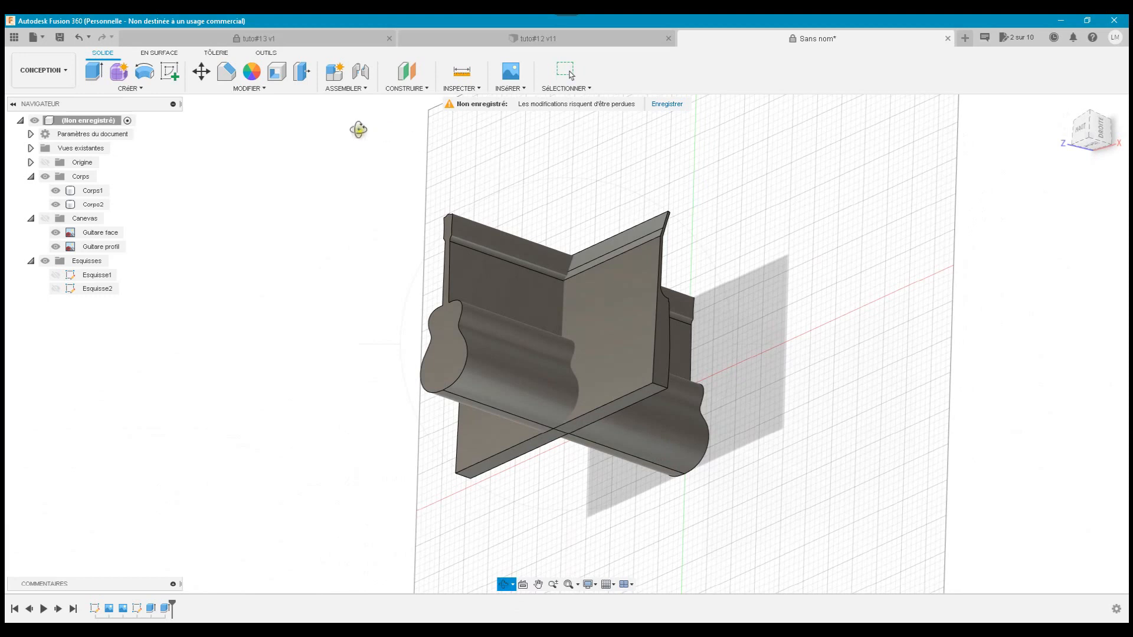
key(Escape)
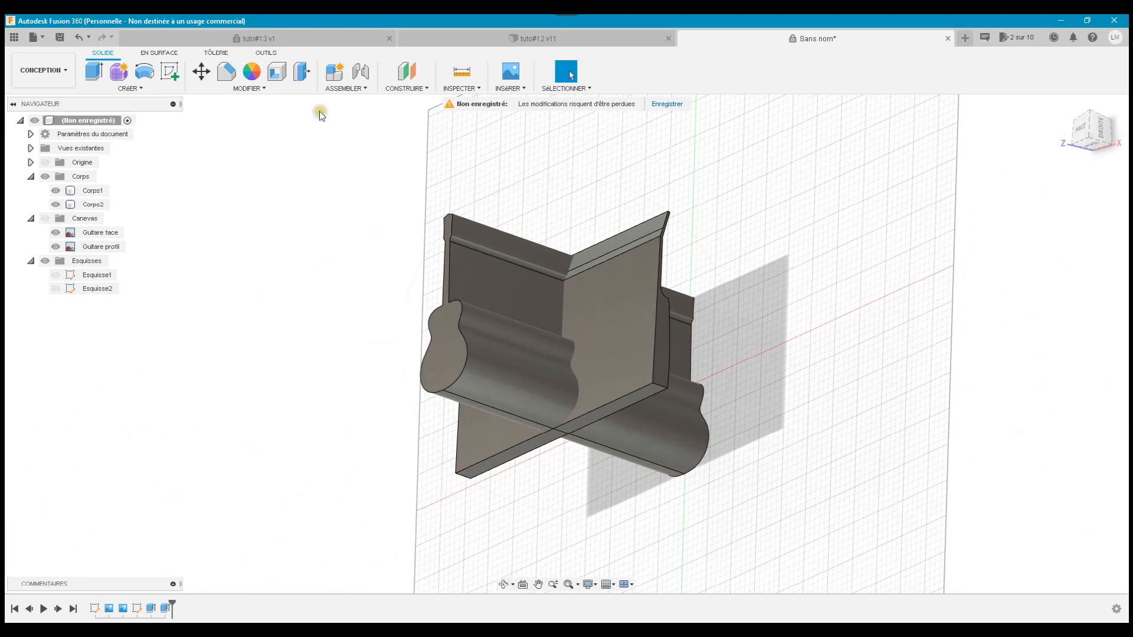
- Set up a Combine with the front outline body as target and the side profile body as tool
click(265, 89)
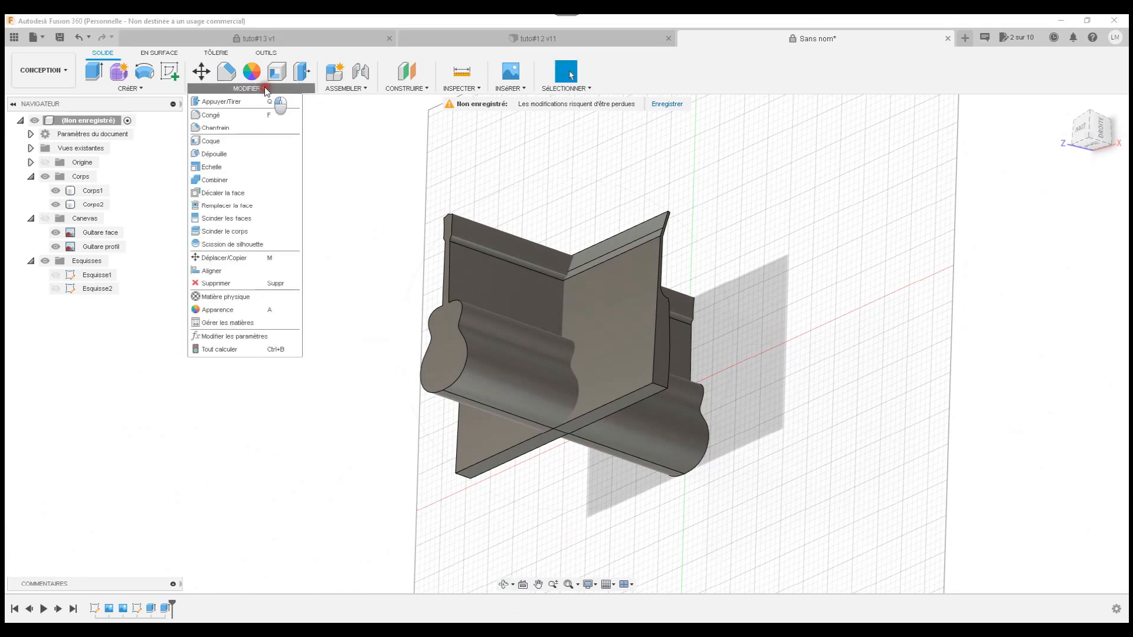
click(242, 180)
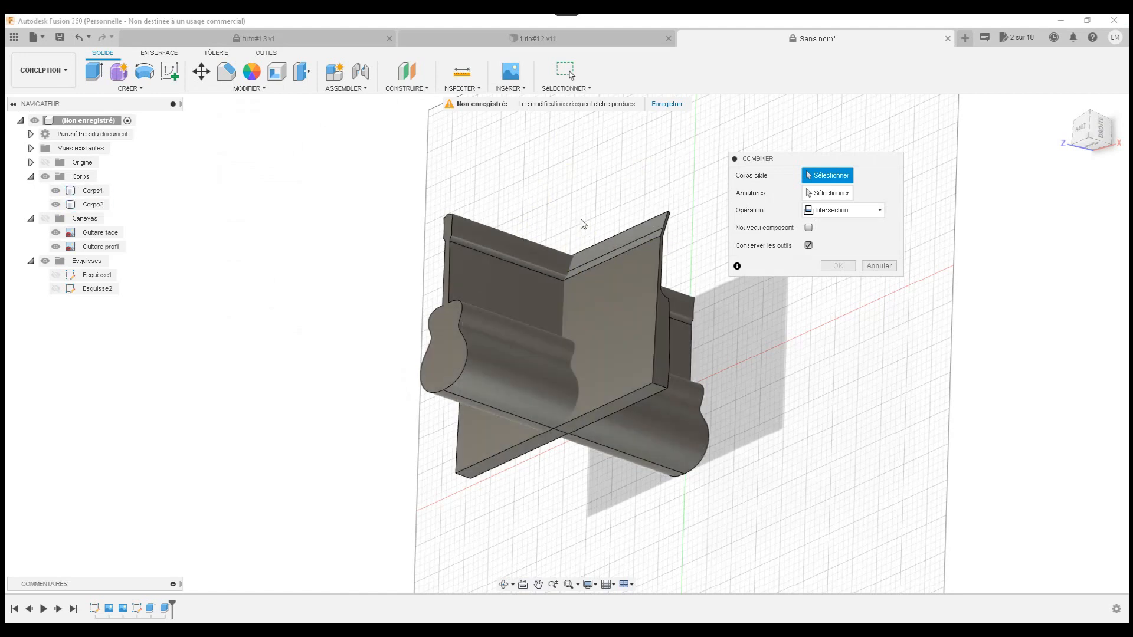
click(486, 267)
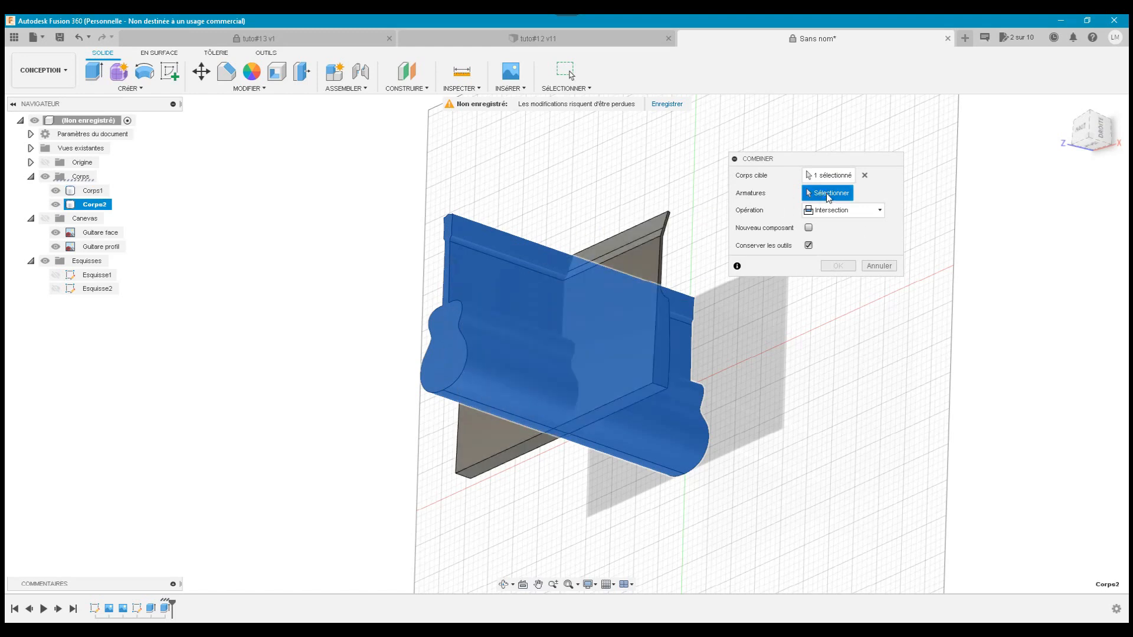
click(657, 235)
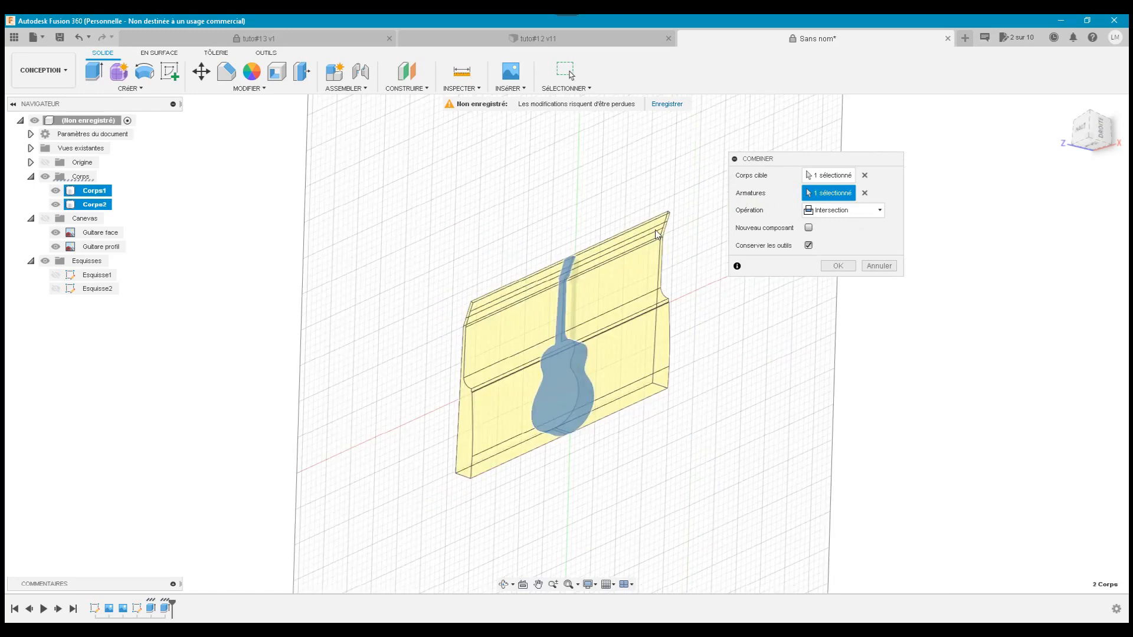
- Preview the Join and Cut operations on the two crossing bodies
click(836, 216)
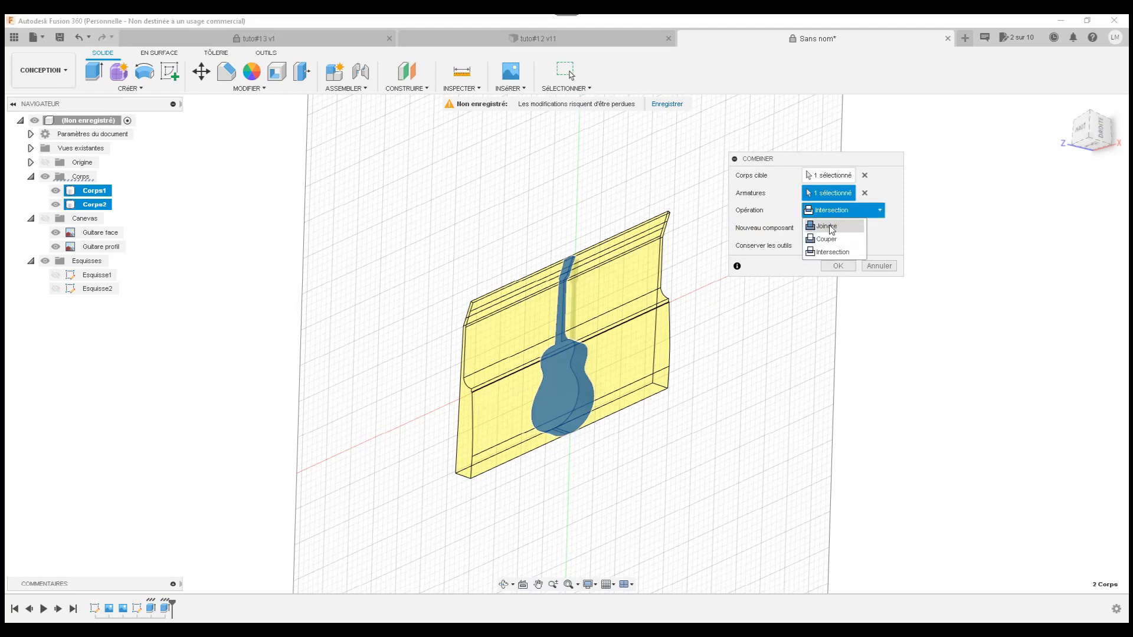
click(832, 230)
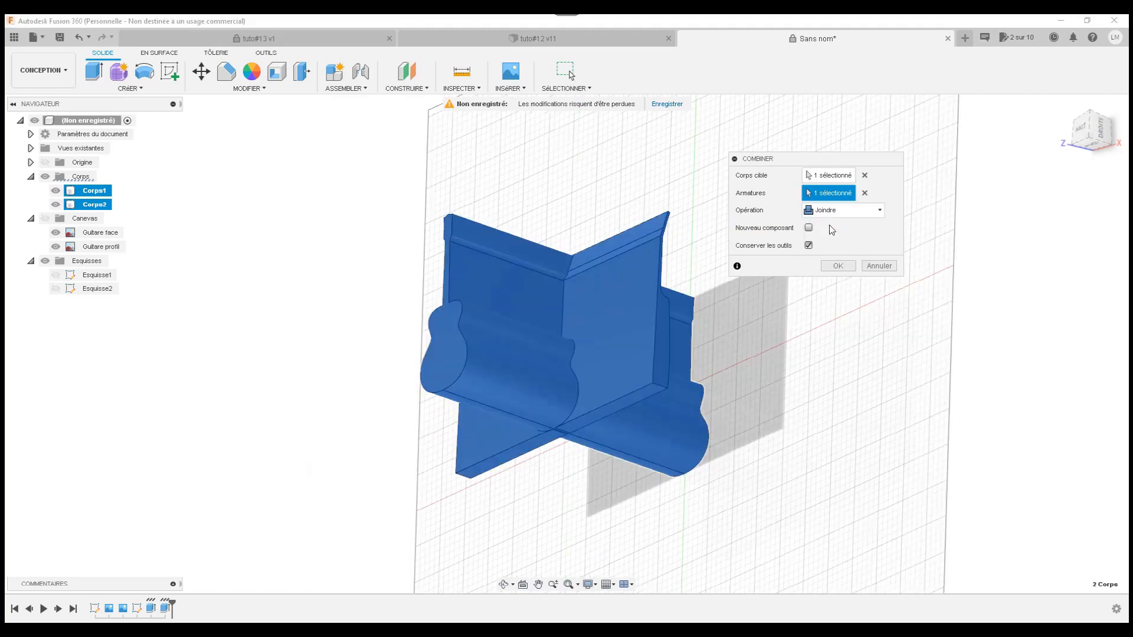
click(843, 212)
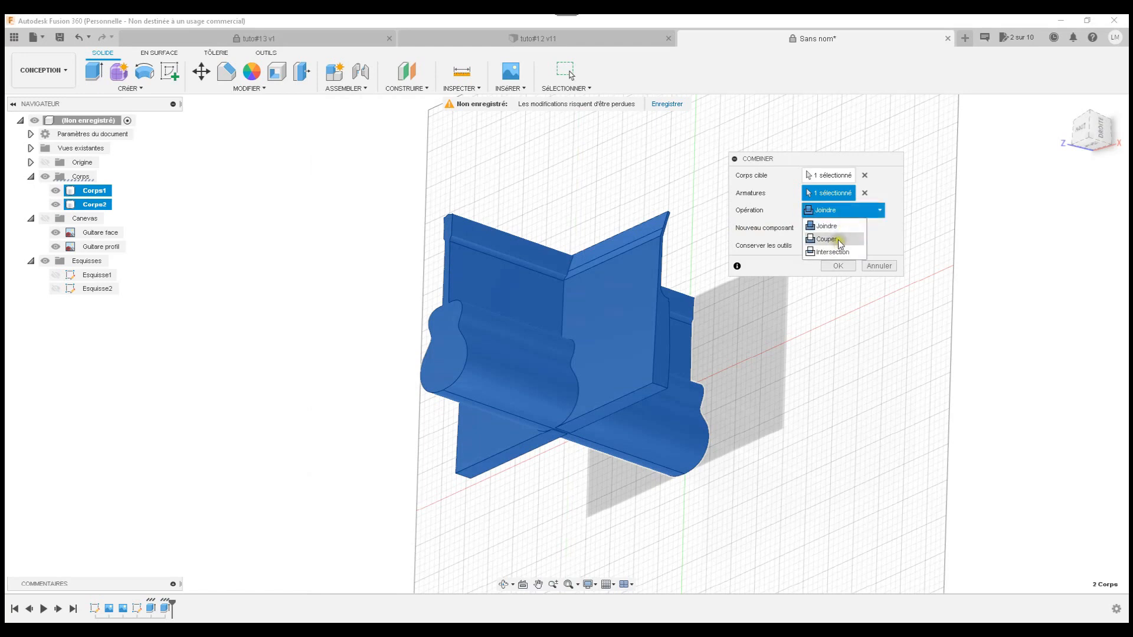
click(833, 240)
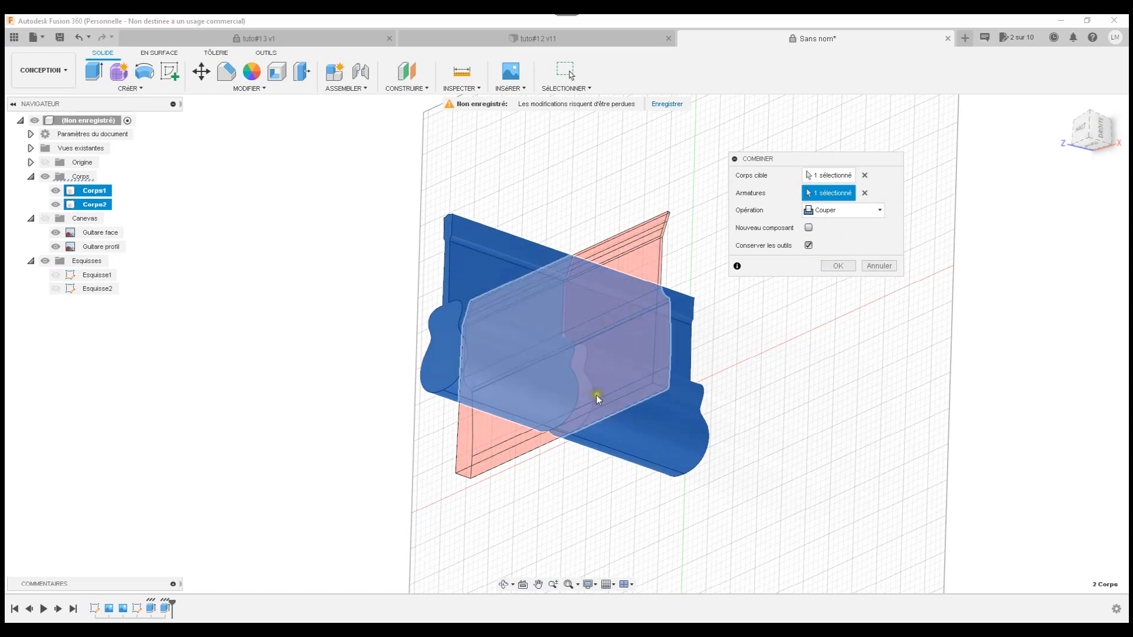
- Combine the two bodies with the Intersection operation while keeping the tool body
click(850, 214)
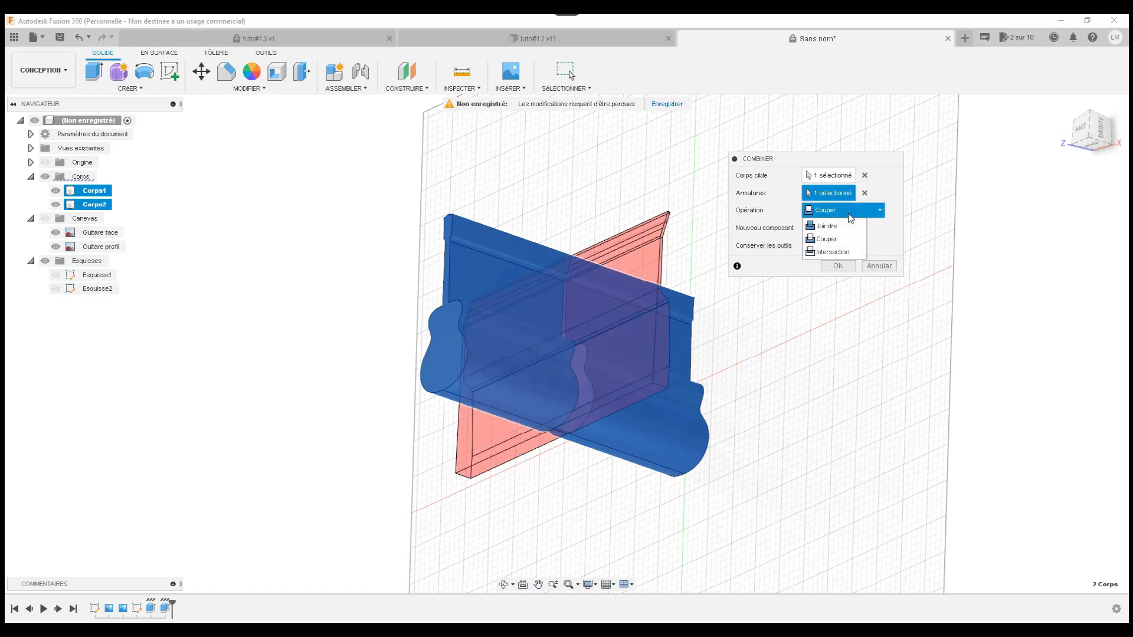
click(836, 252)
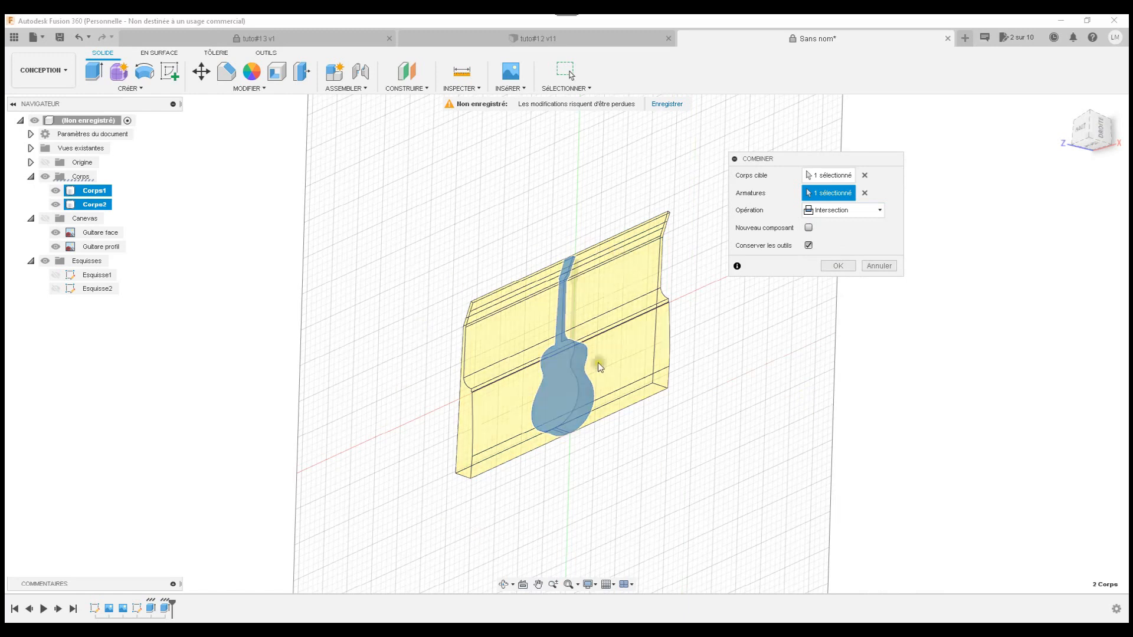
click(826, 265)
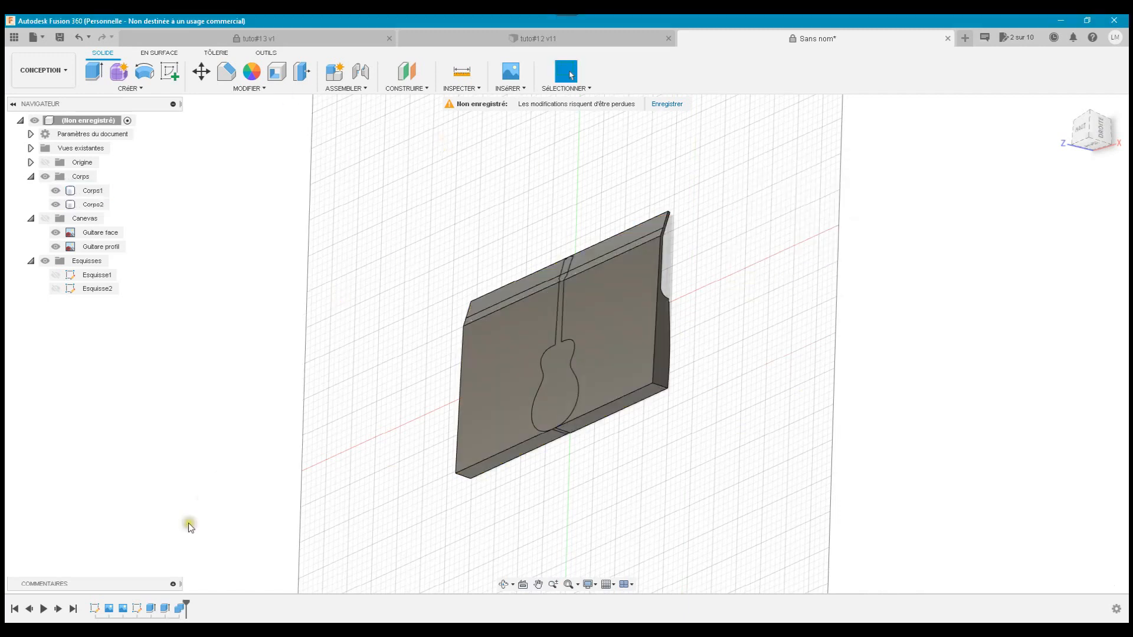
- Edit the Combine feature so it no longer keeps the tool body
double_click(165, 607)
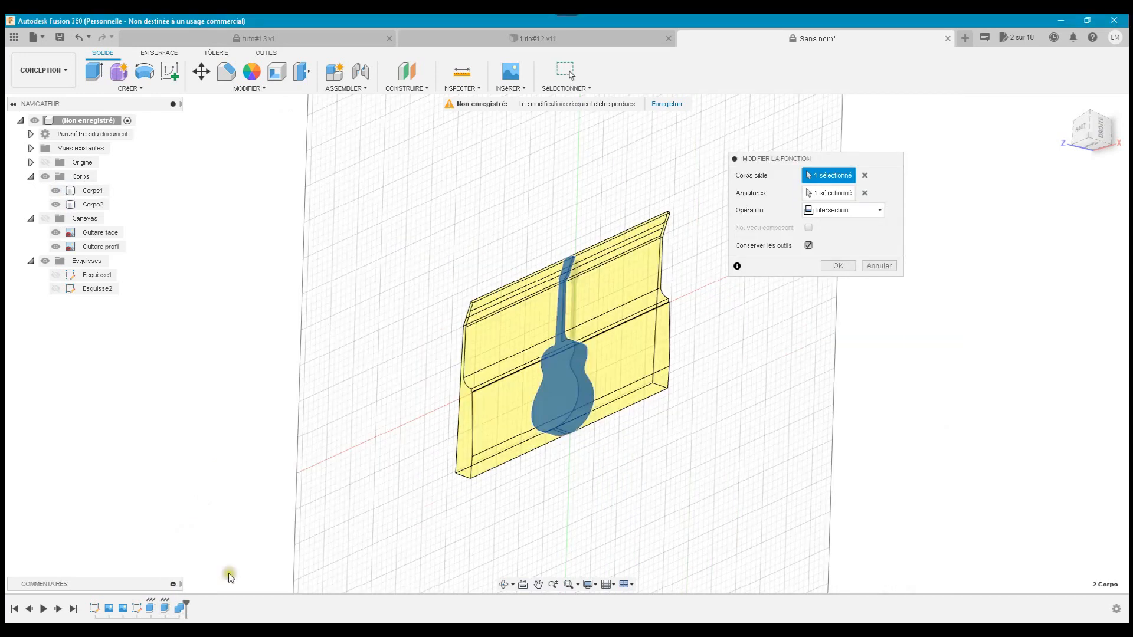
click(808, 246)
click(809, 244)
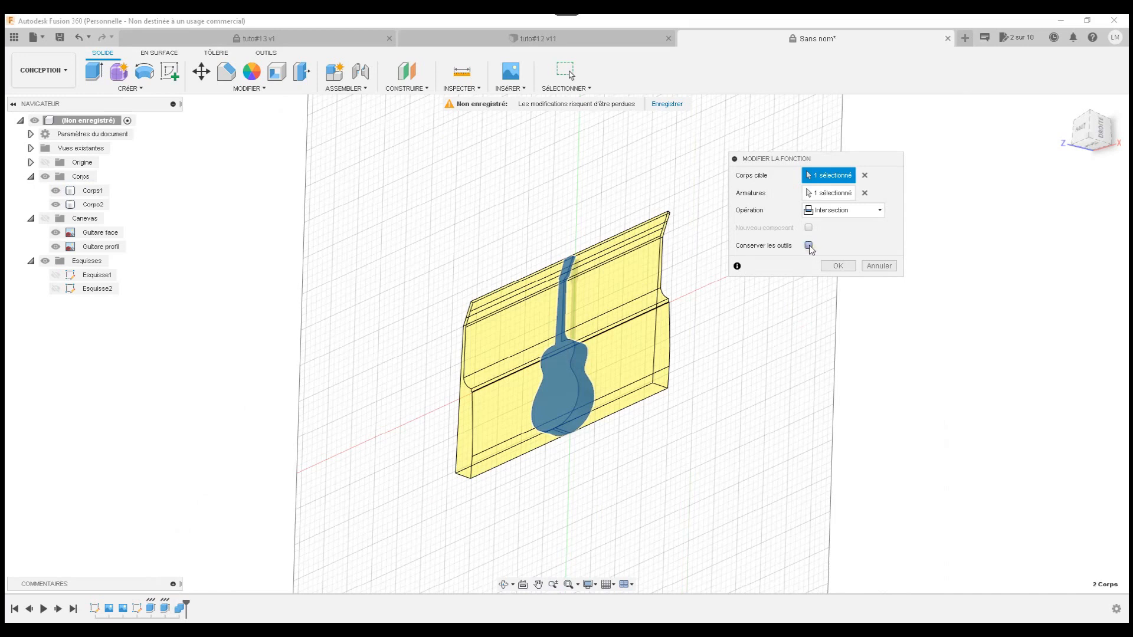
click(860, 217)
click(836, 266)
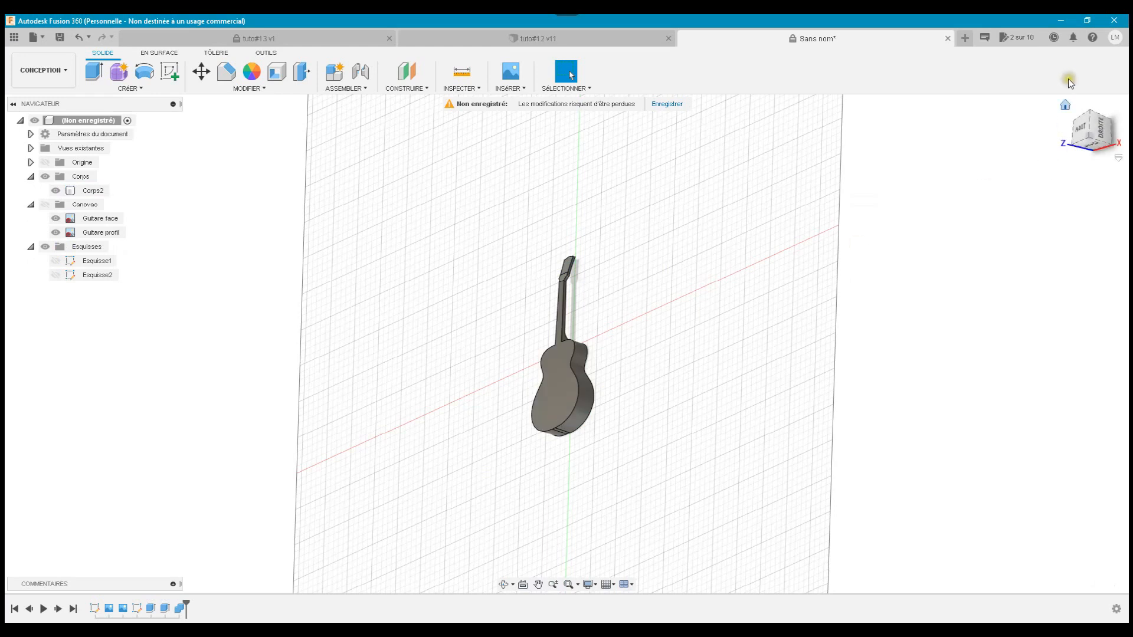
- Show the Guitare face canvas over the guitar in top view and hide the Guitare profil canvas
click(1065, 105)
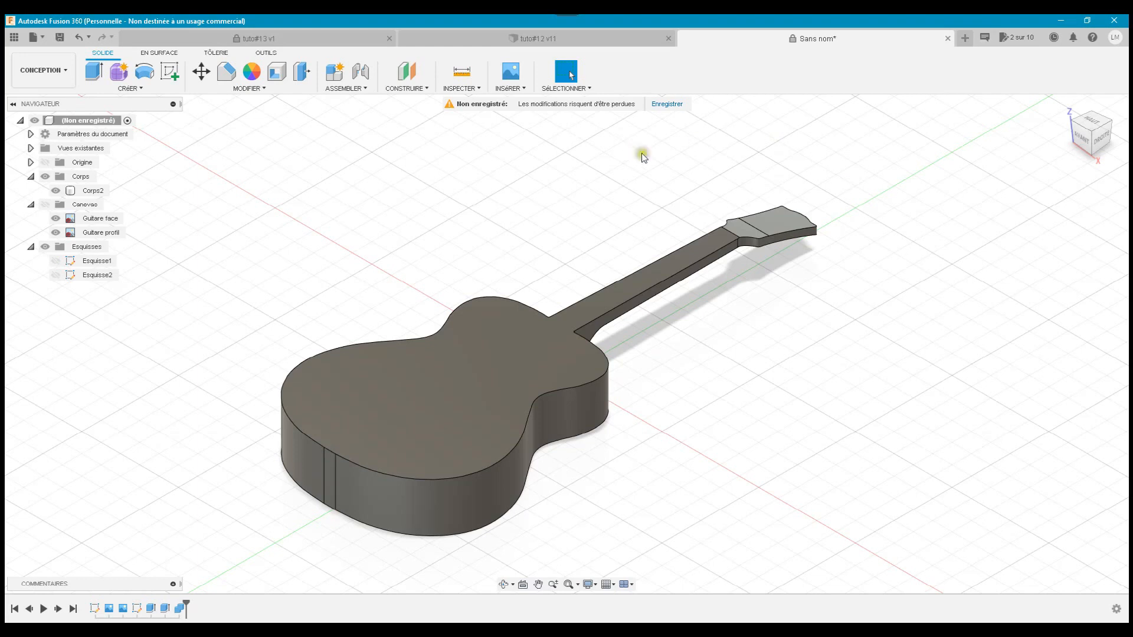
click(1089, 119)
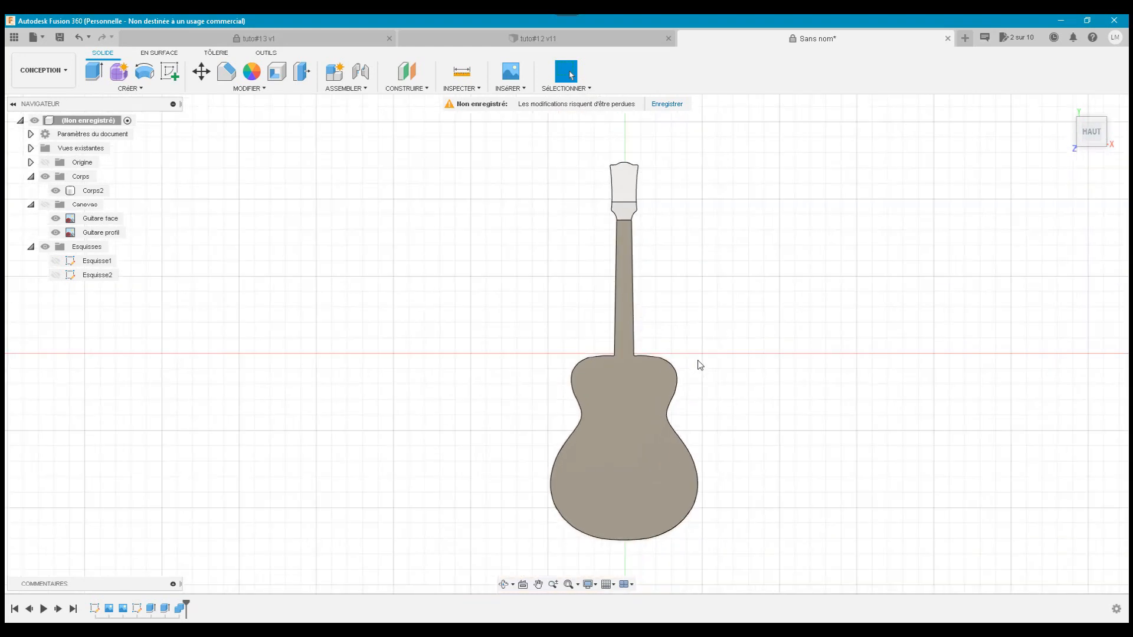
click(46, 205)
click(57, 222)
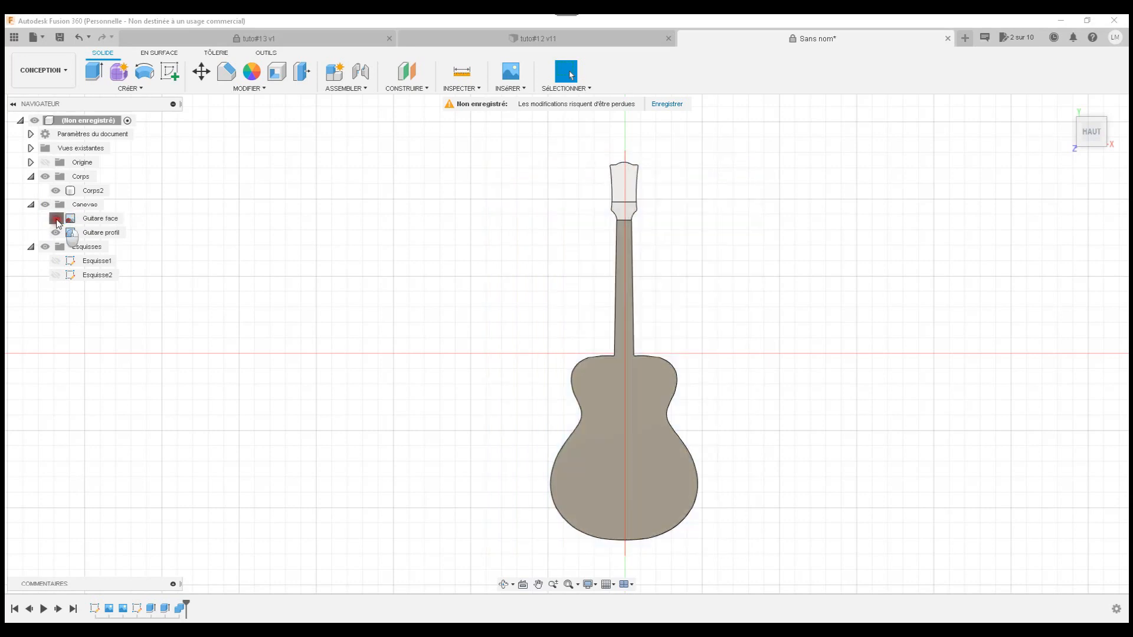
click(56, 235)
click(56, 233)
click(636, 436)
scroll(636, 436, up, 5)
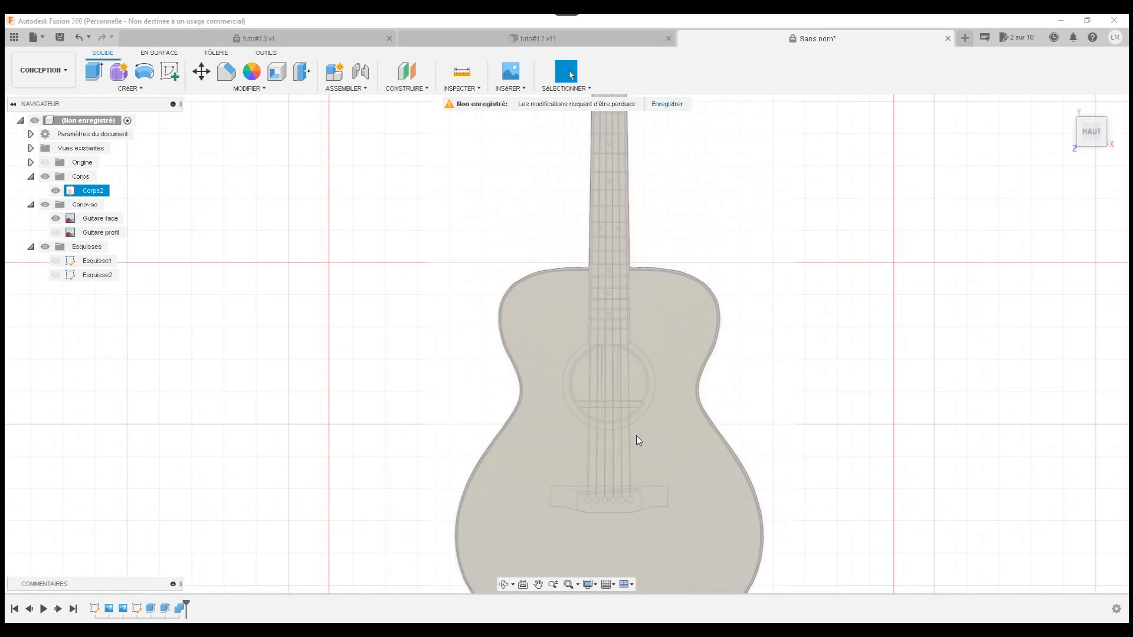
- Place a 12 mm diameter hole on the guitar's top face, centred and sized over the sound hole in the canvas
click(444, 200)
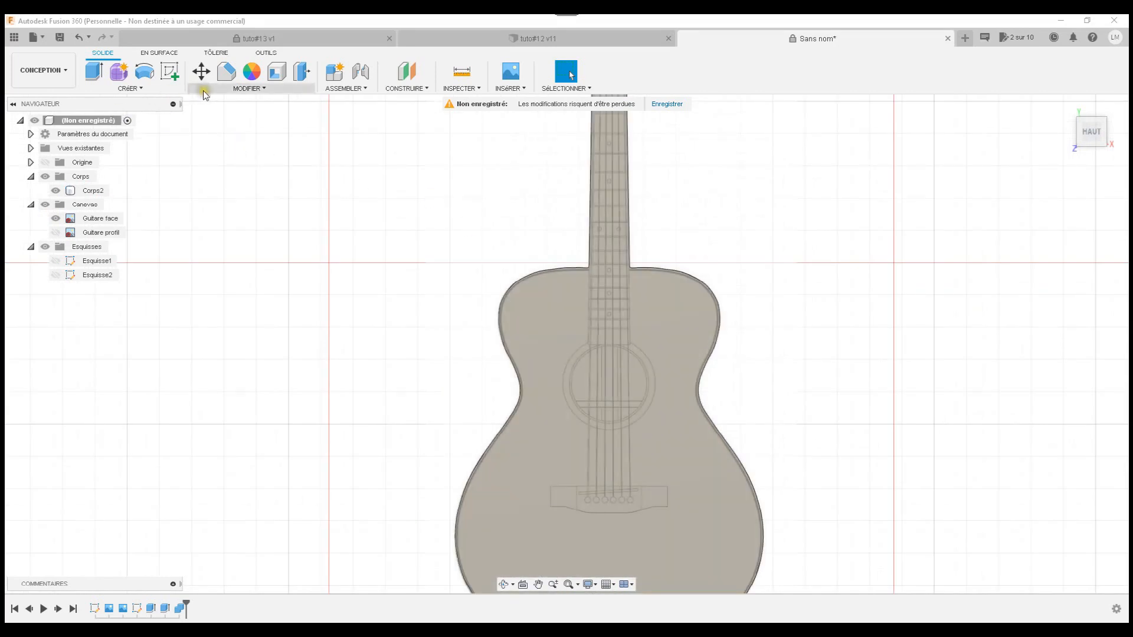
click(145, 91)
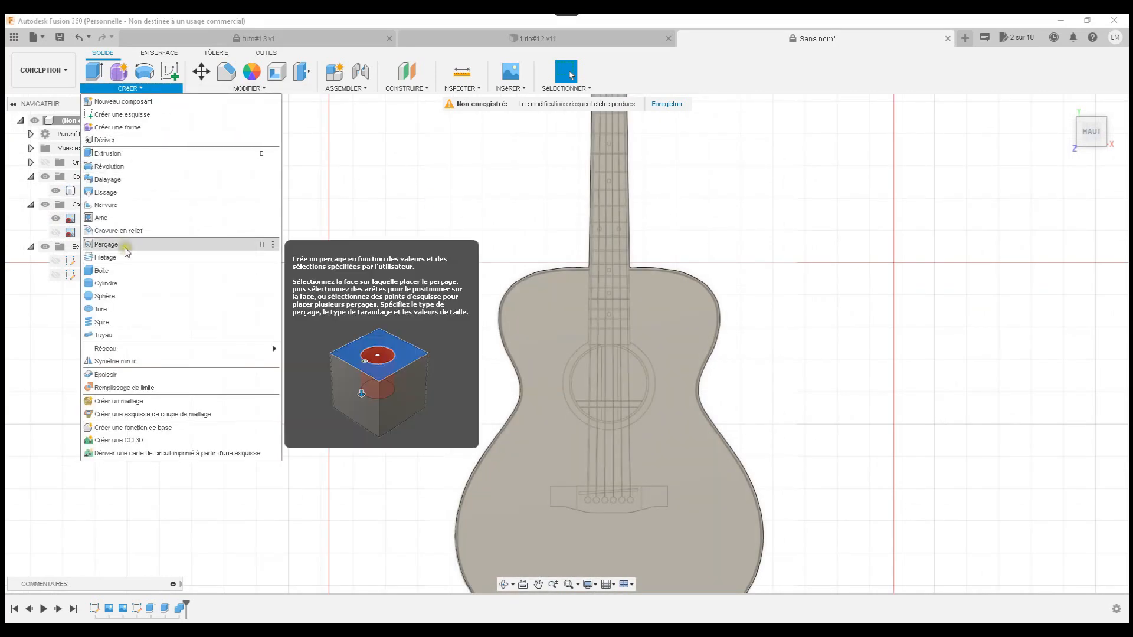
key(Escape)
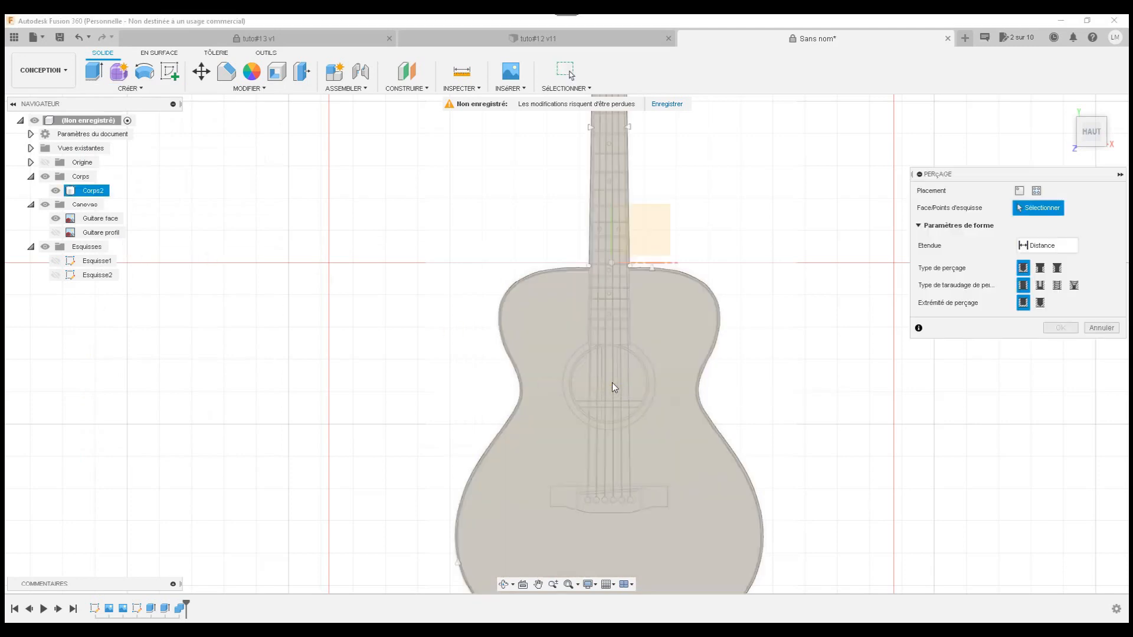
click(613, 380)
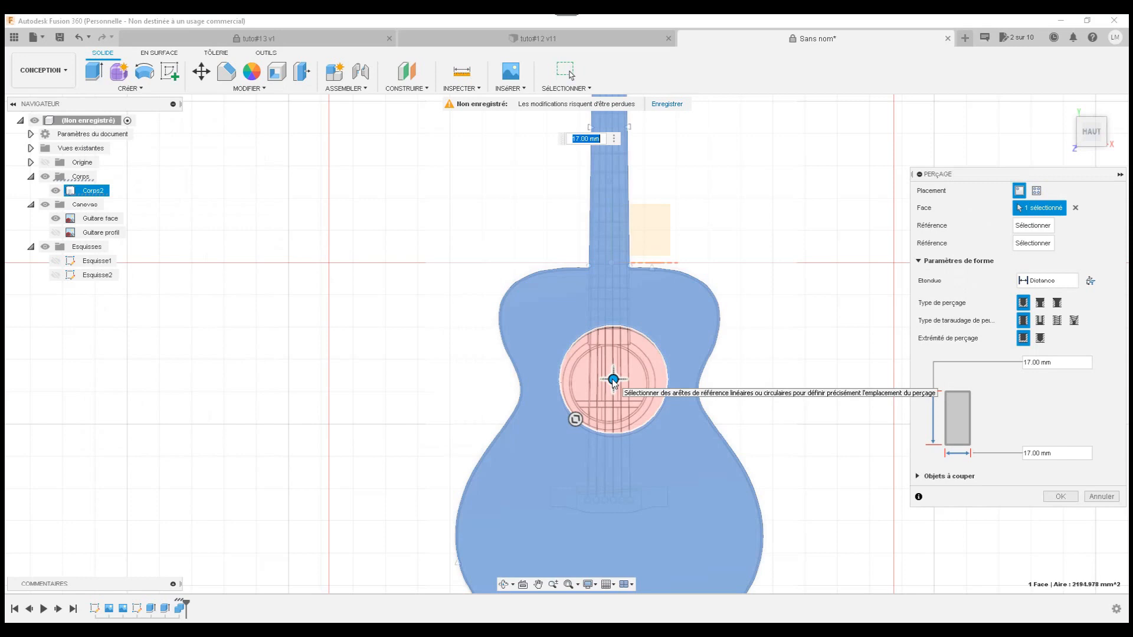
drag(575, 419, 608, 382)
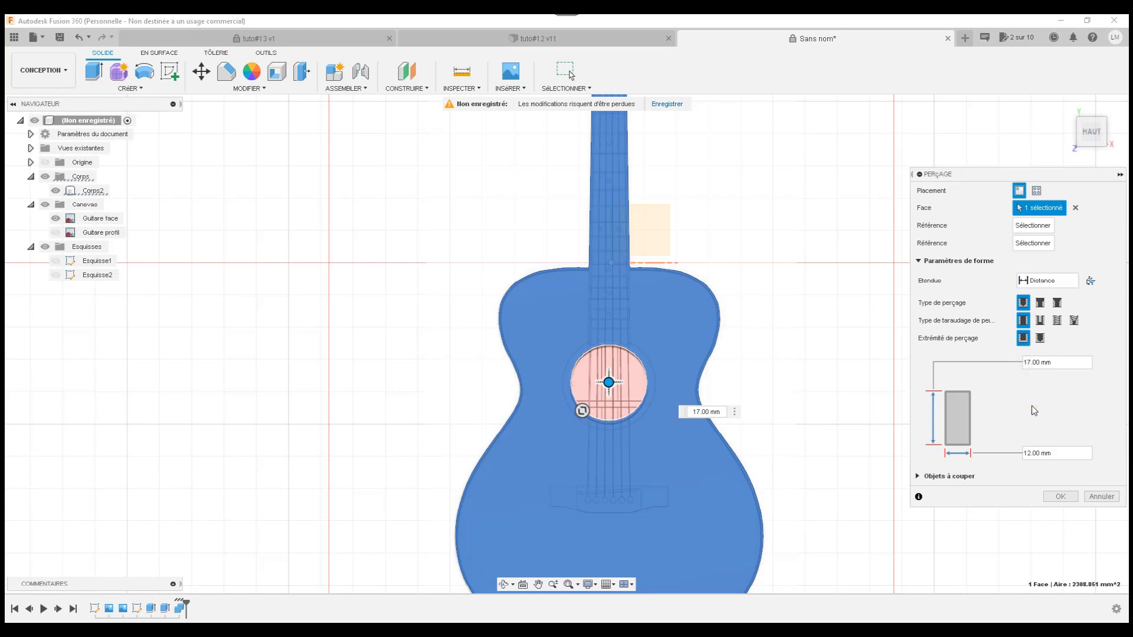
- Set the sound hole's depth to 5 mm and create the hole
click(1053, 361)
drag(1054, 361, 1009, 366)
text(5)
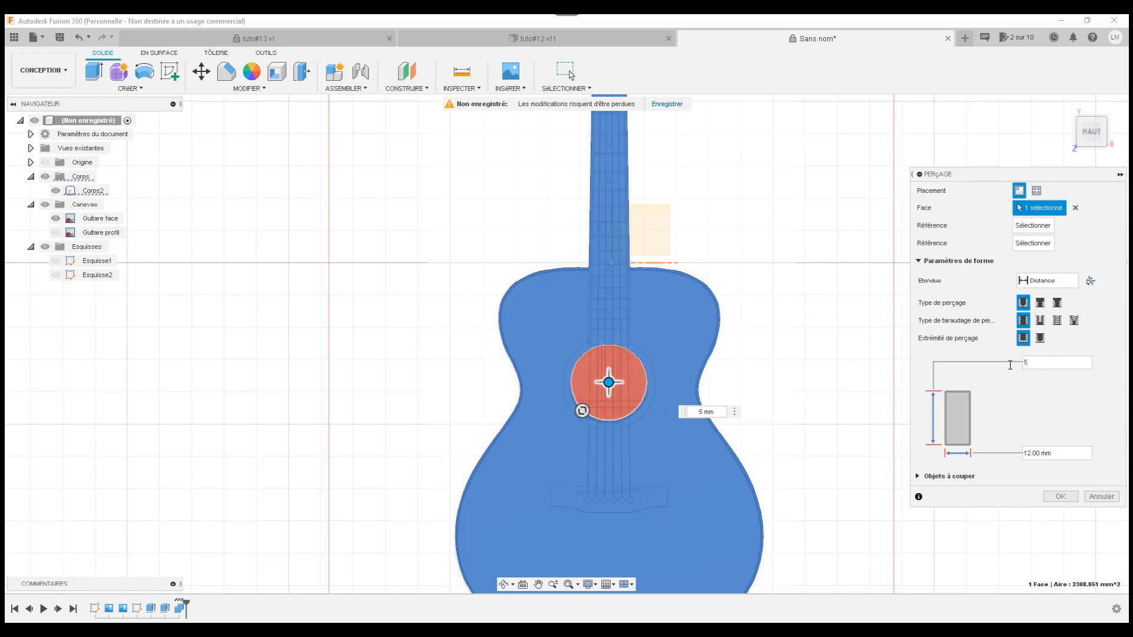
click(1061, 497)
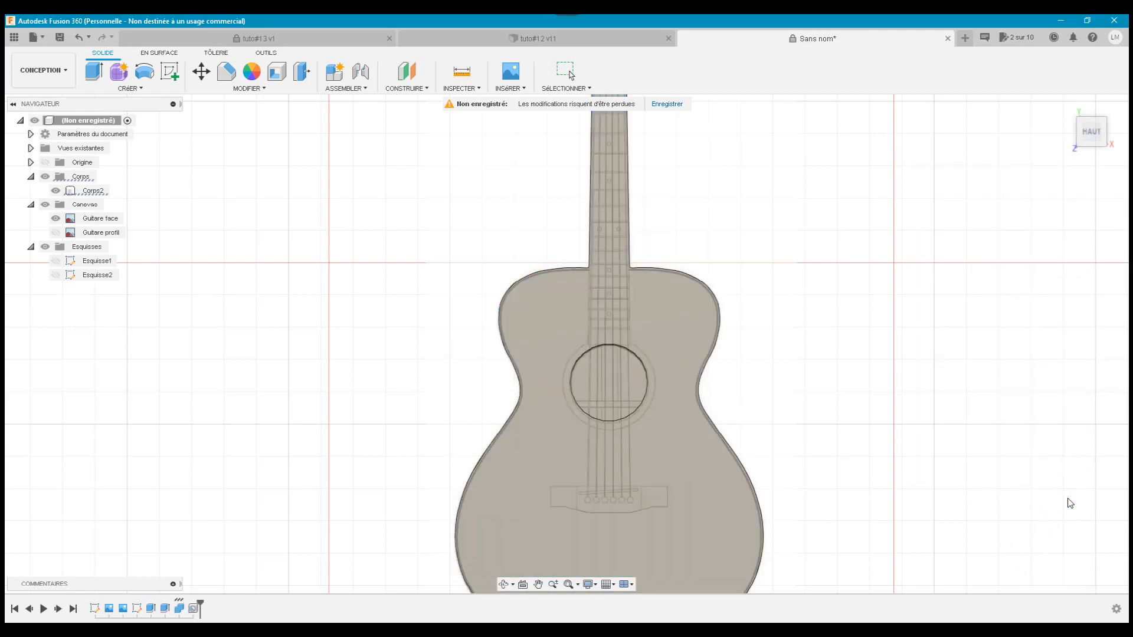
- Try the Cerise wood appearance on the whole guitar body and replace it with the Chêne wood appearance
click(774, 173)
scroll(775, 177, down, 3)
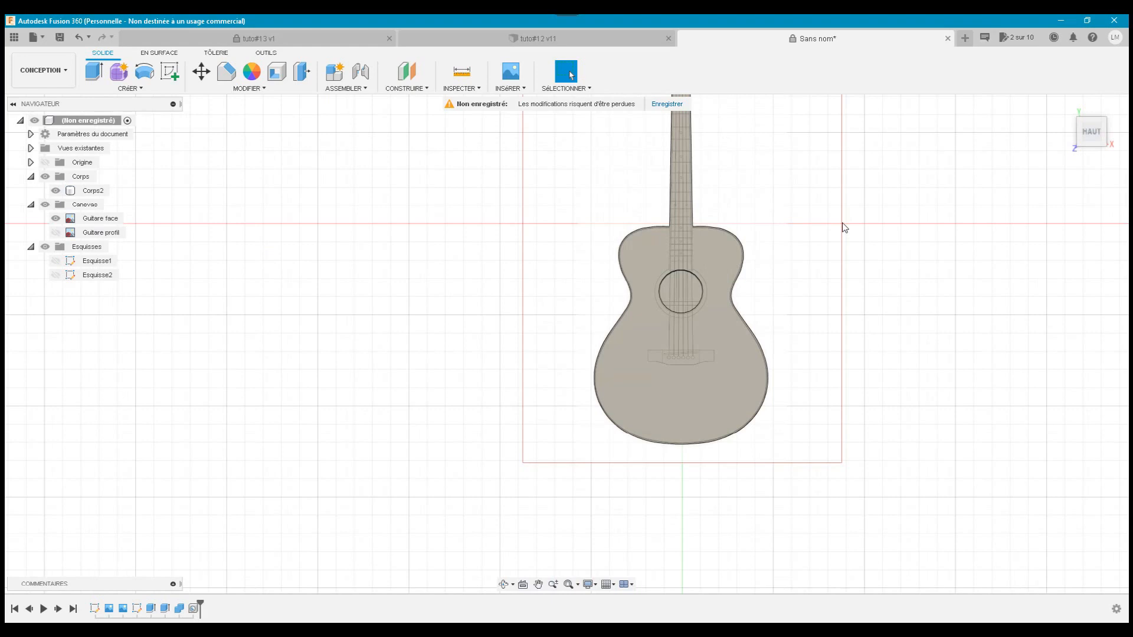
click(563, 590)
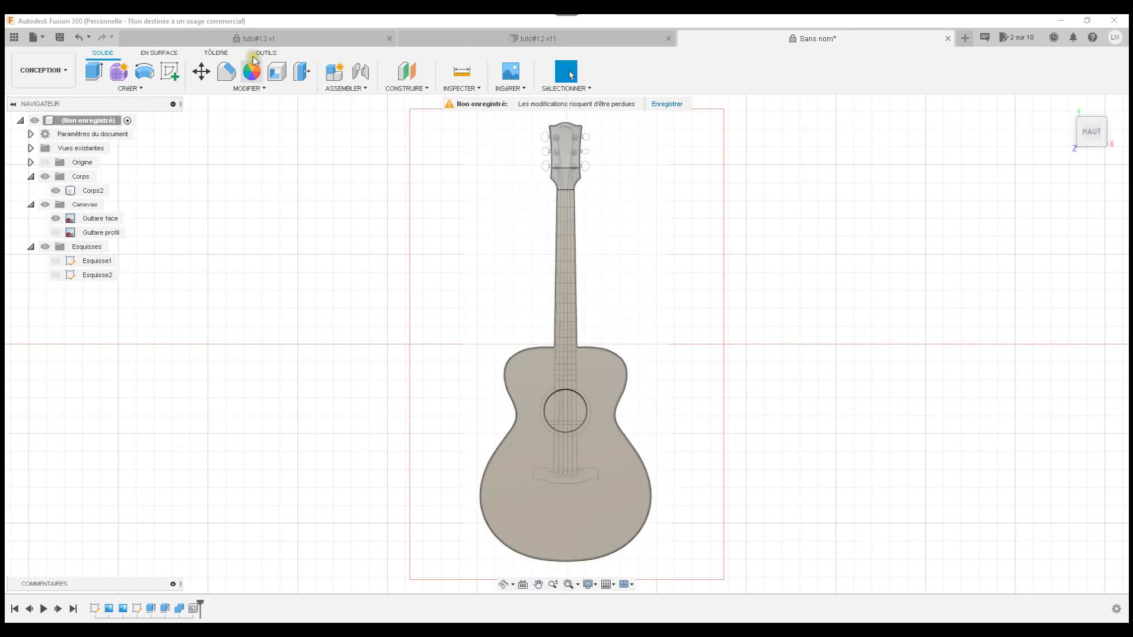
click(250, 72)
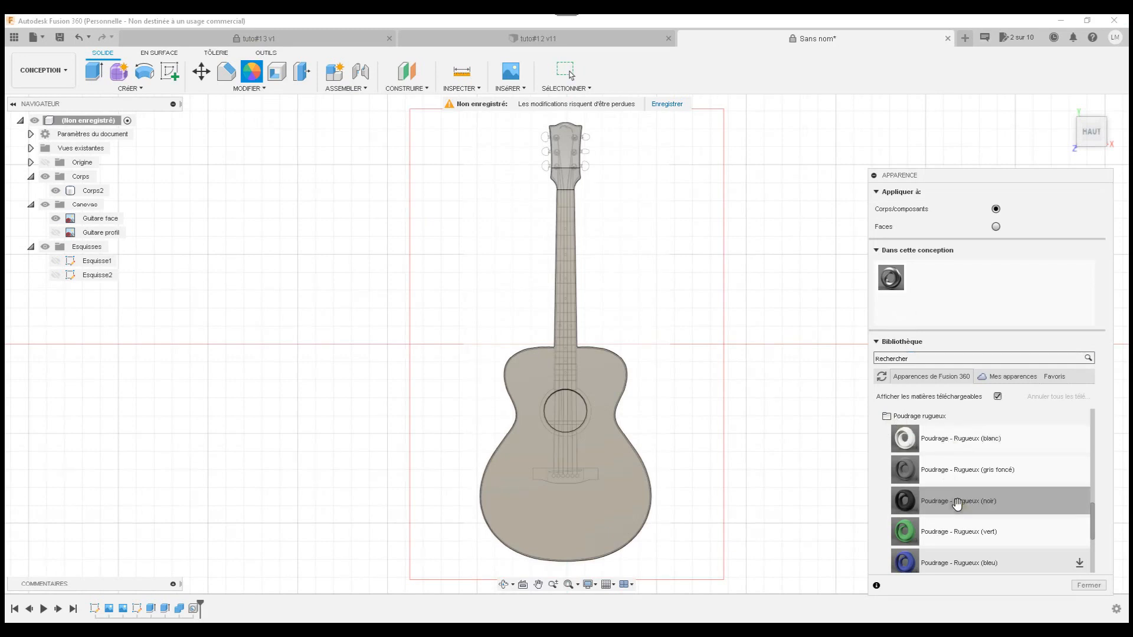
scroll(944, 507, up, 10)
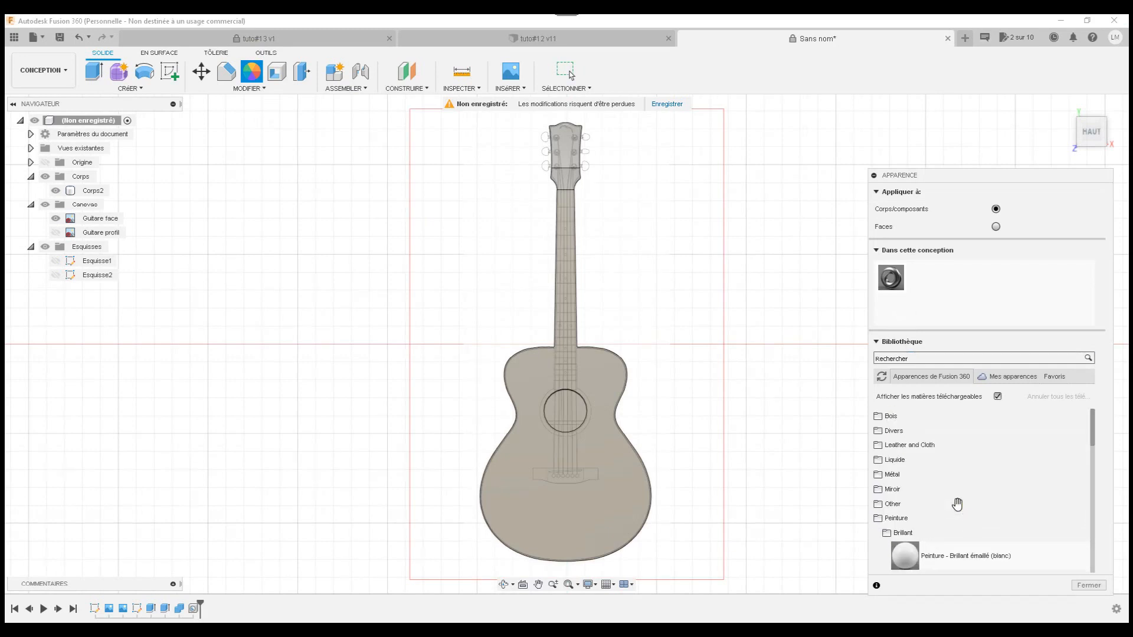
click(879, 418)
drag(895, 503, 609, 508)
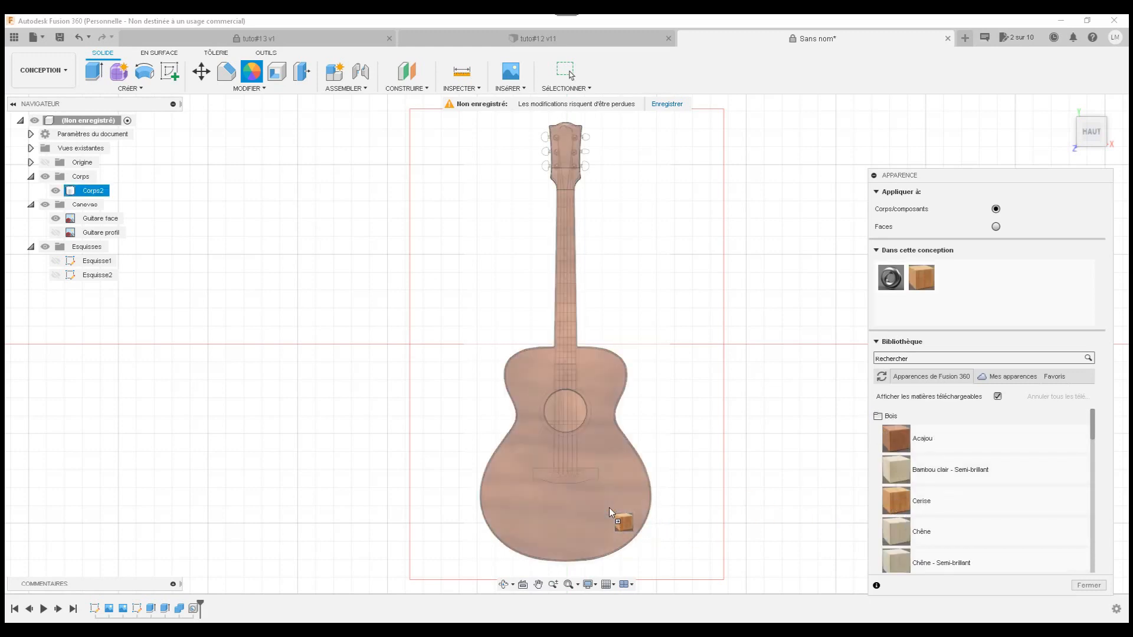
drag(895, 531, 571, 512)
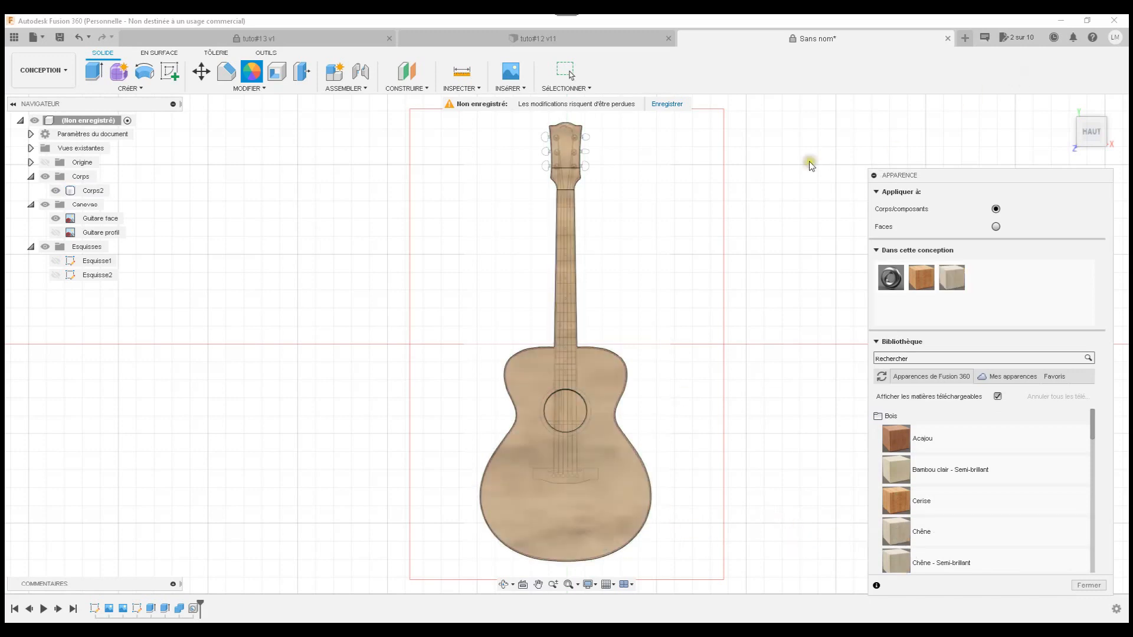
- Show the guitar in isometric view, finish the appearance editing and hide all reference canvases
click(55, 218)
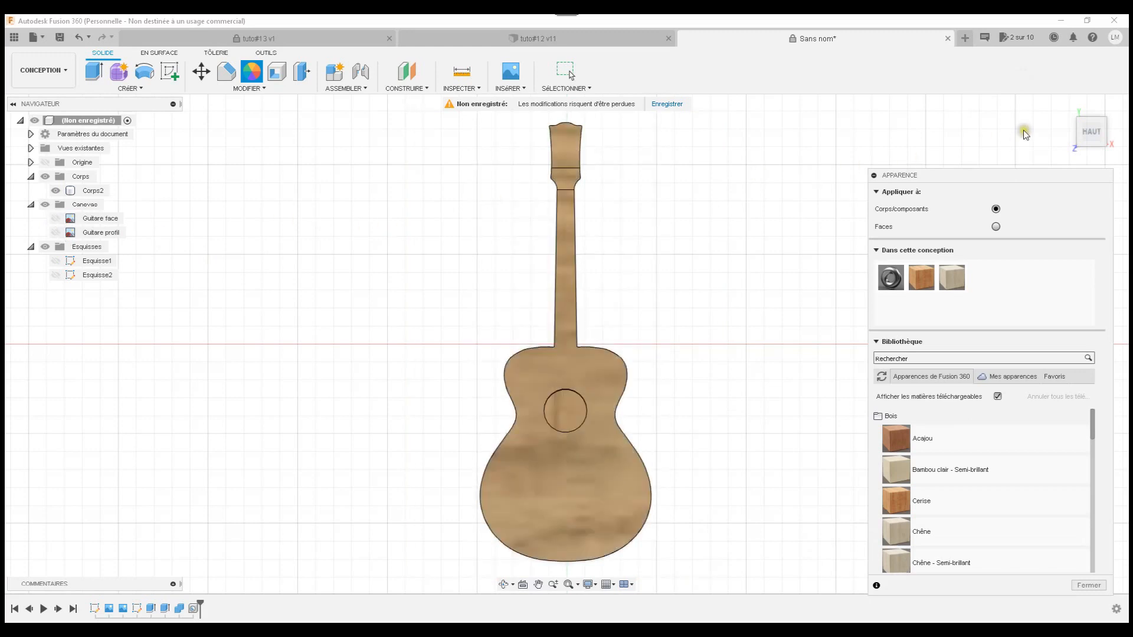
click(1062, 108)
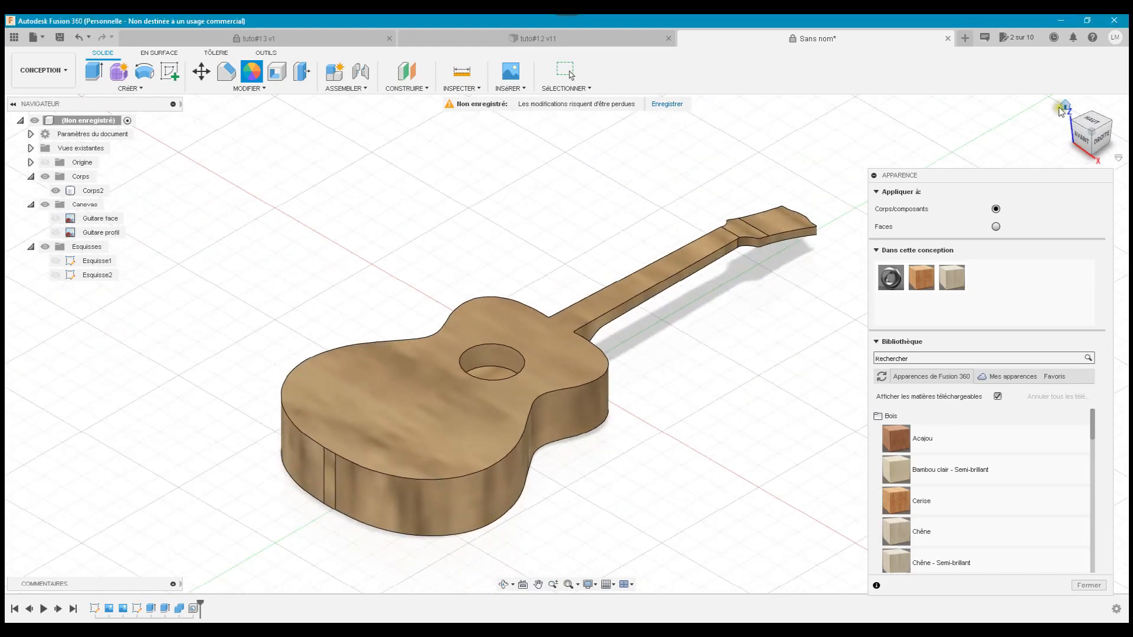
click(1085, 585)
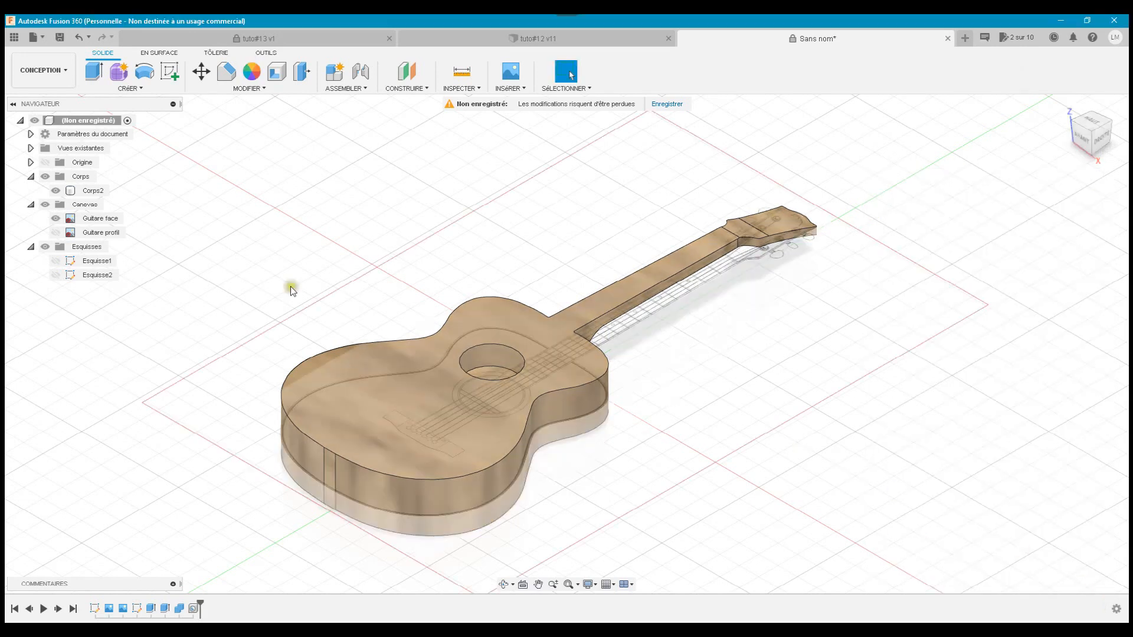
click(44, 204)
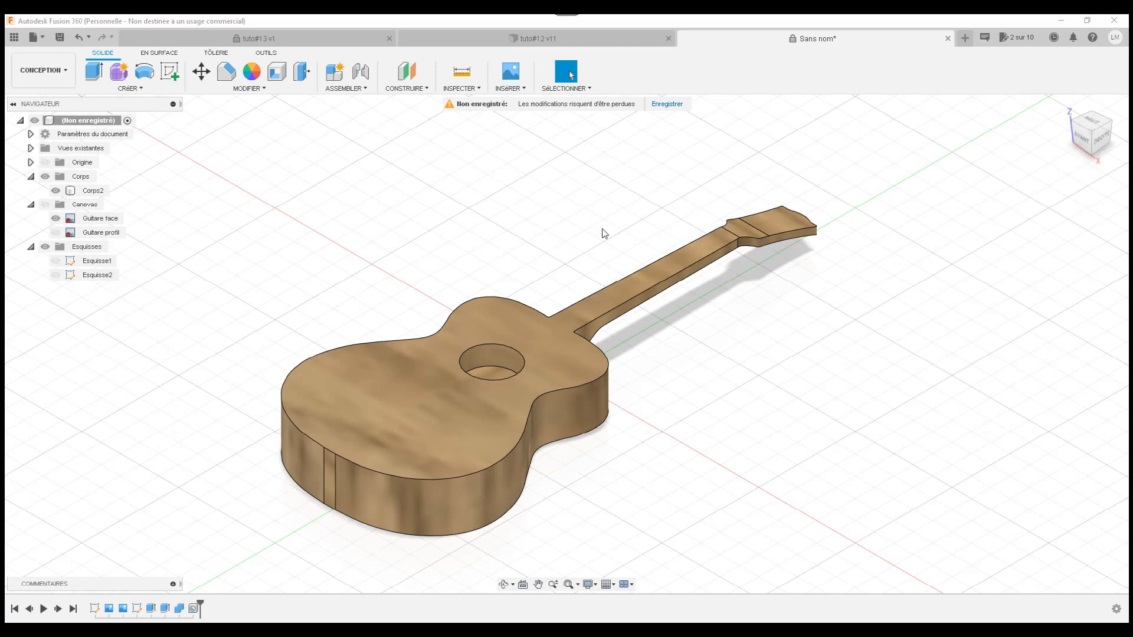
click(511, 88)
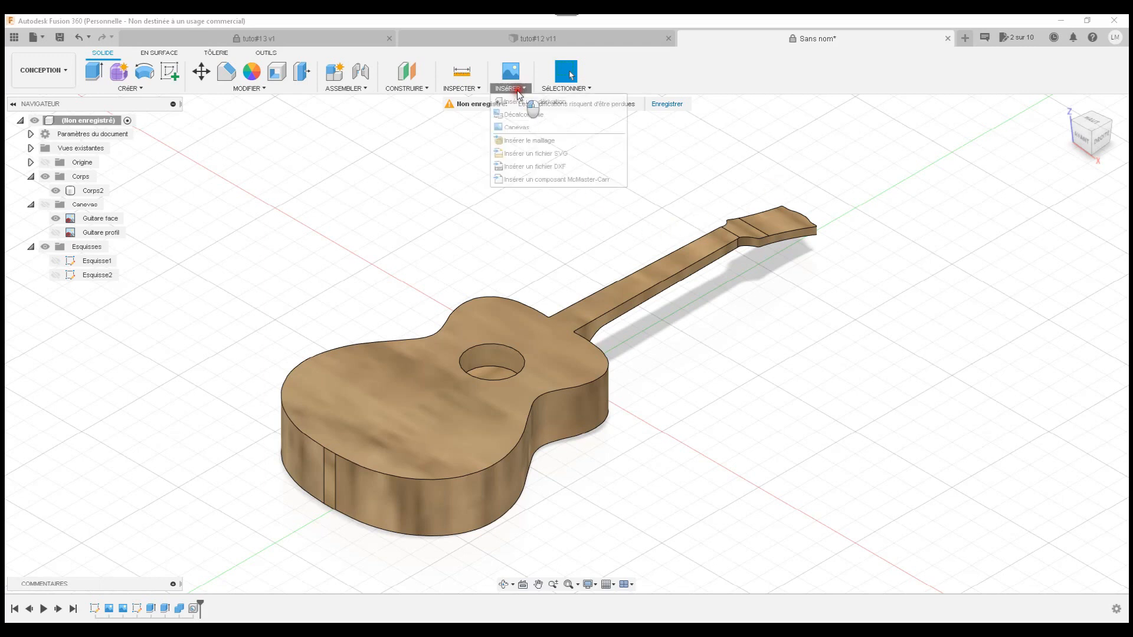
click(432, 237)
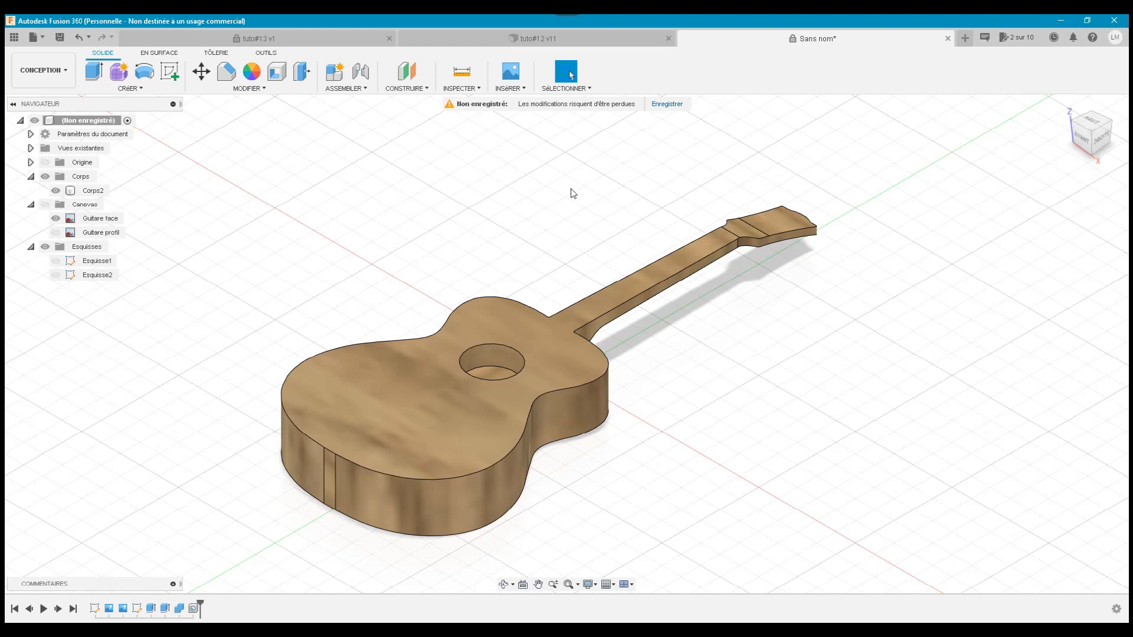
- Switch to the open tuto#13 v1 document to view the deer model
click(304, 36)
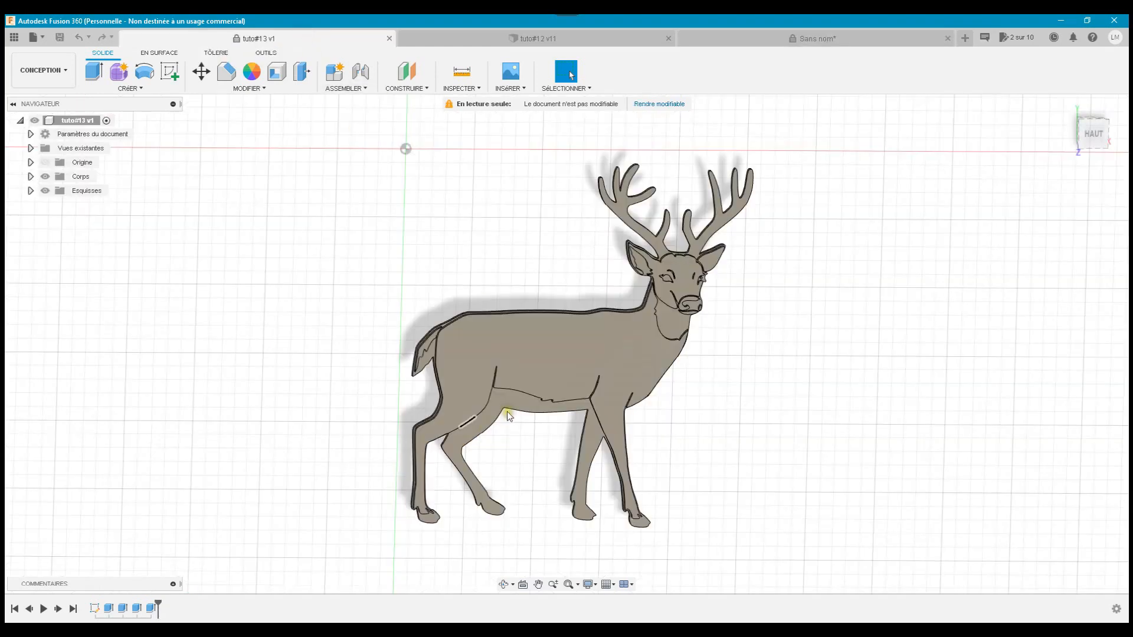